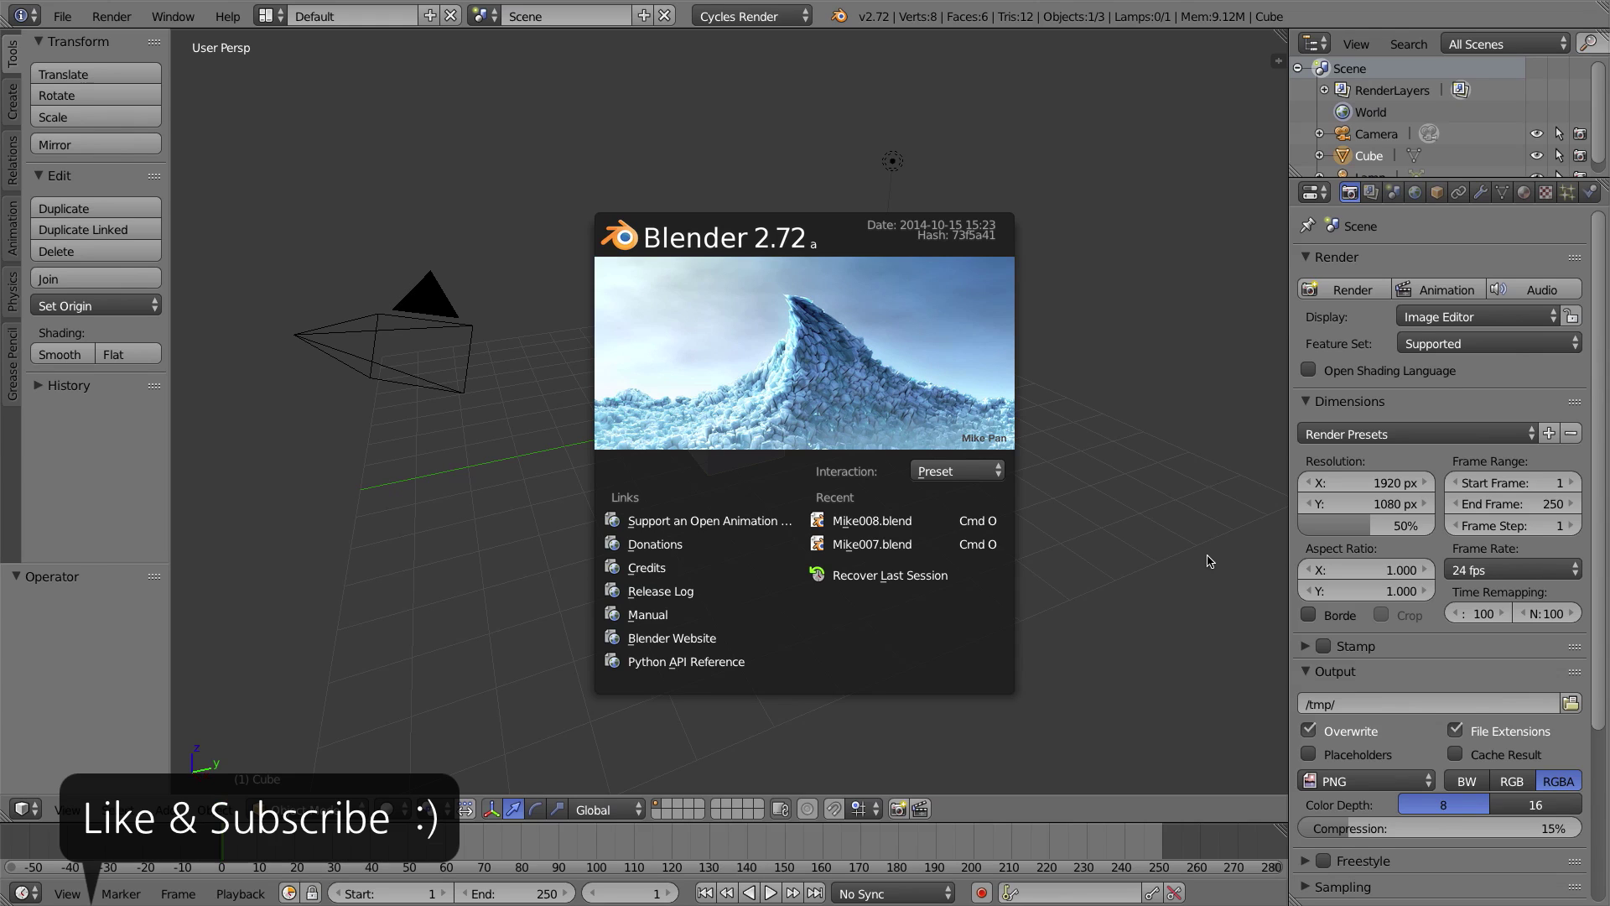
Close the splash screen and enter Edit Mode on the default cube with edge selection.
{"action": "left_click", "coordinate": [996, 416]}
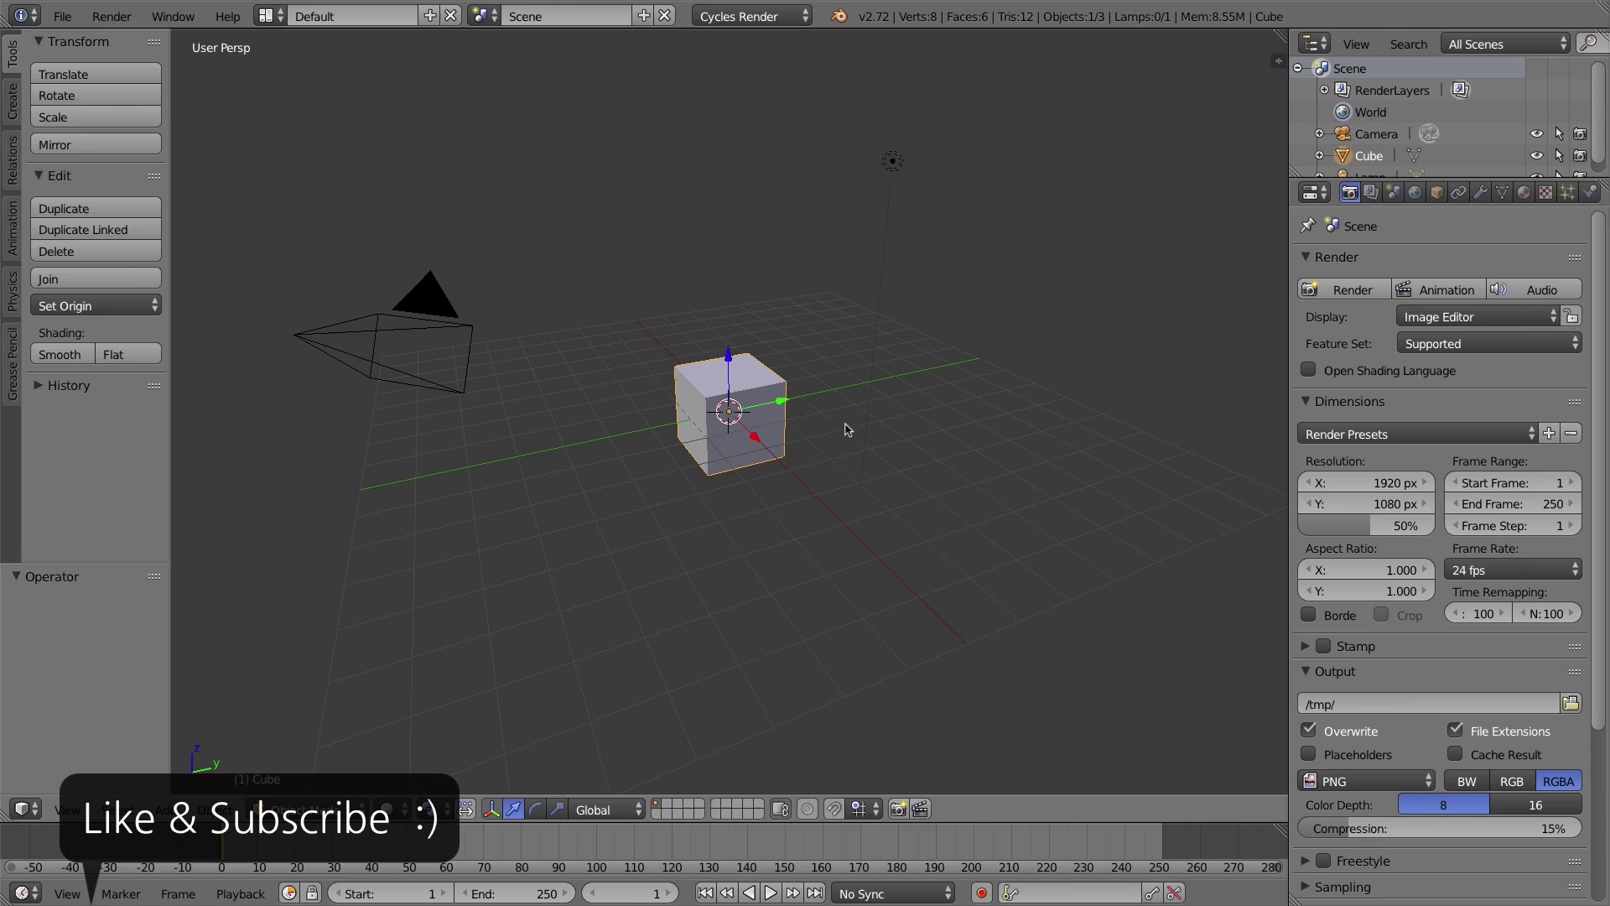
{"action": "scroll", "coordinate": [813, 411], "scroll_direction": "up", "scroll_amount": 5}
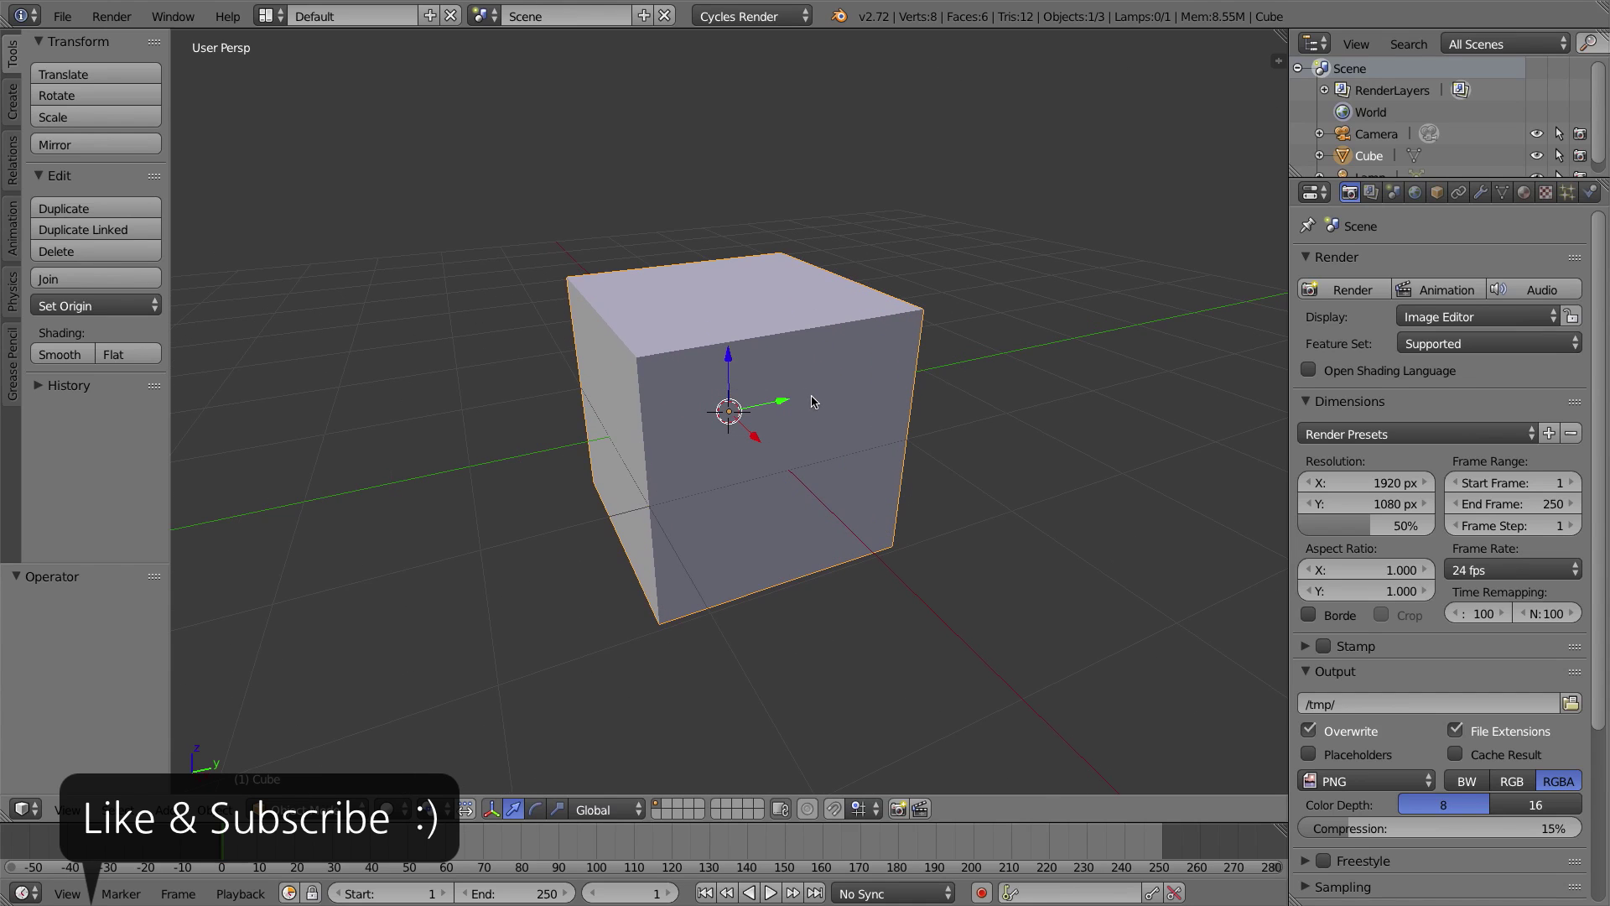
{"action": "key", "text": "Tab"}
{"action": "middle_click_drag", "start_coordinate": [781, 375], "coordinate": [785, 561]}
{"action": "left_click", "coordinate": [642, 809]}
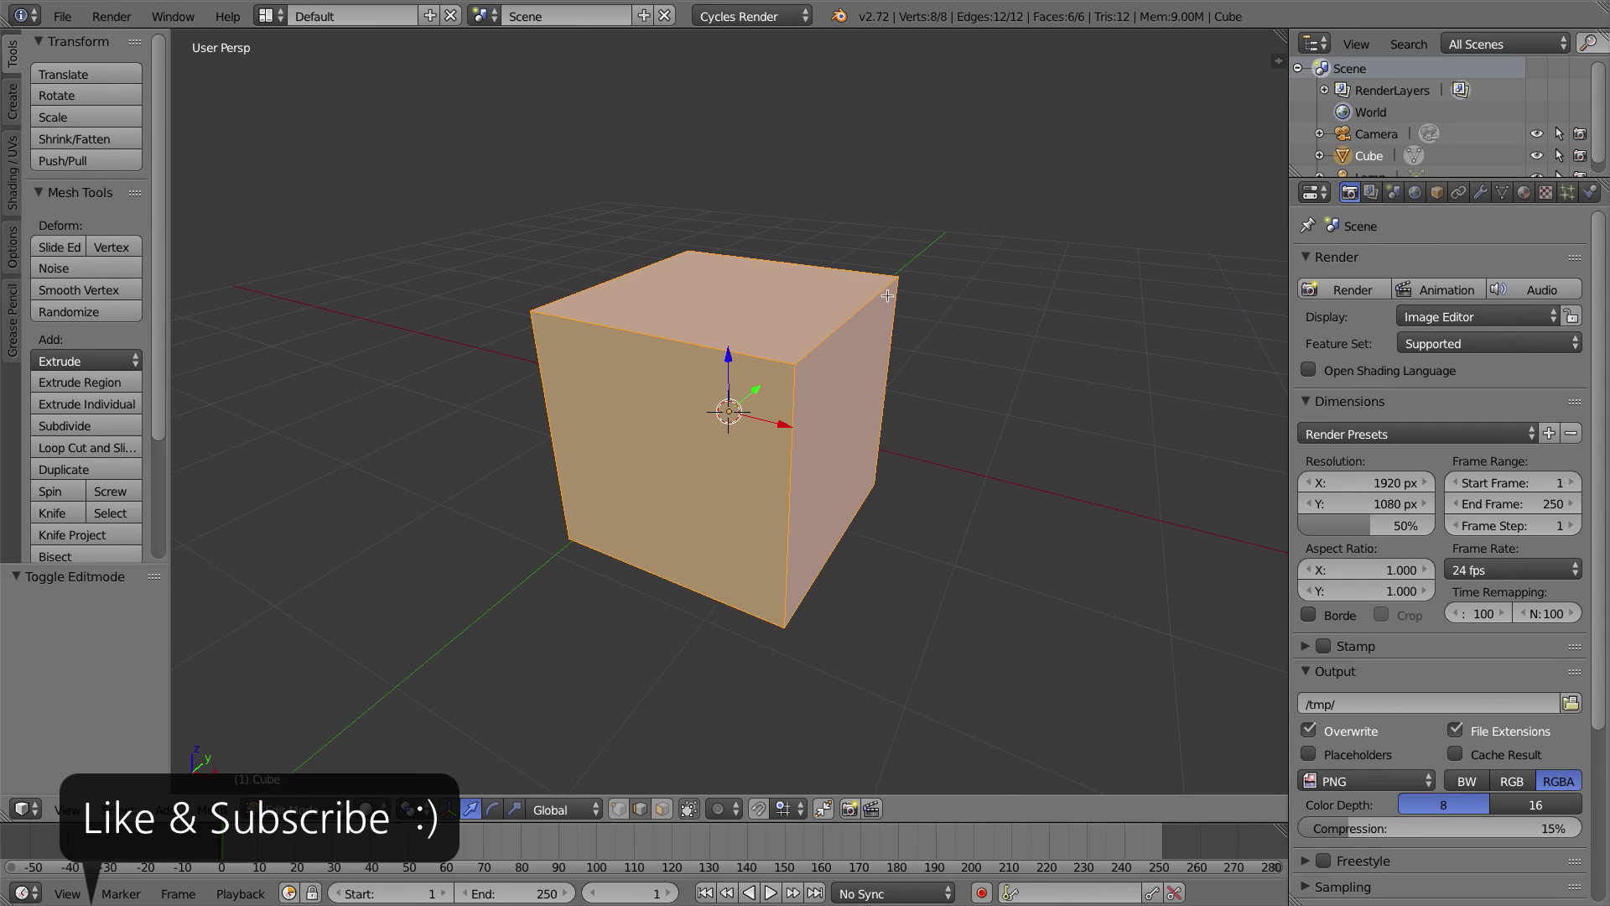
Bevel the cube's top-right edge into six segments, then select one of the new edges.
{"action": "right_click", "coordinate": [836, 328]}
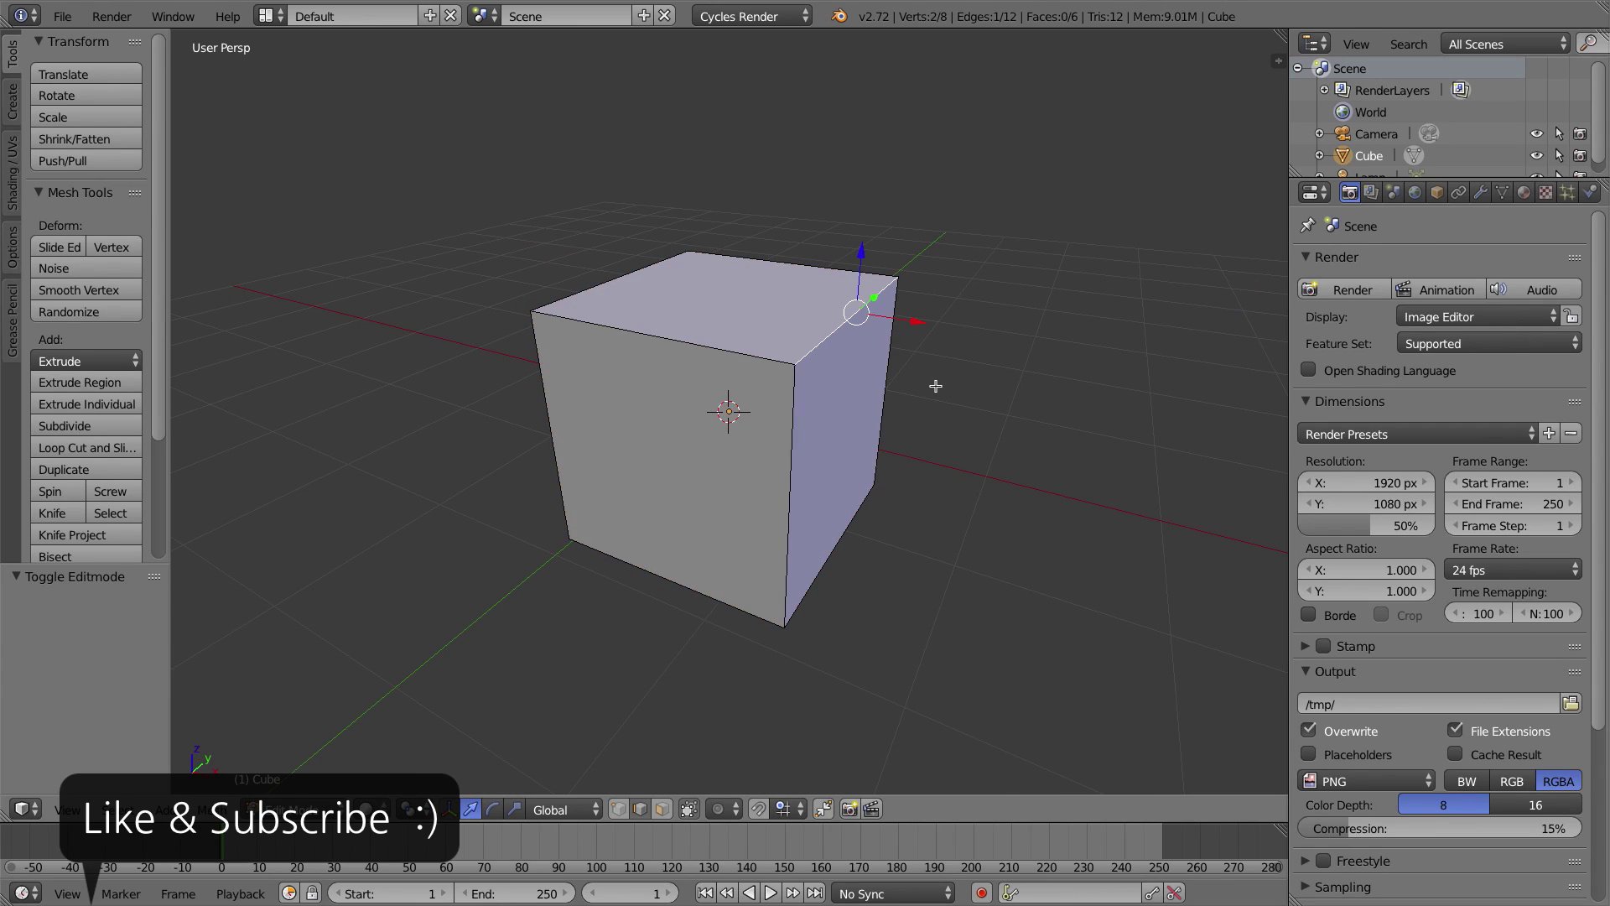
{"action": "key", "text": "ctrl+b"}
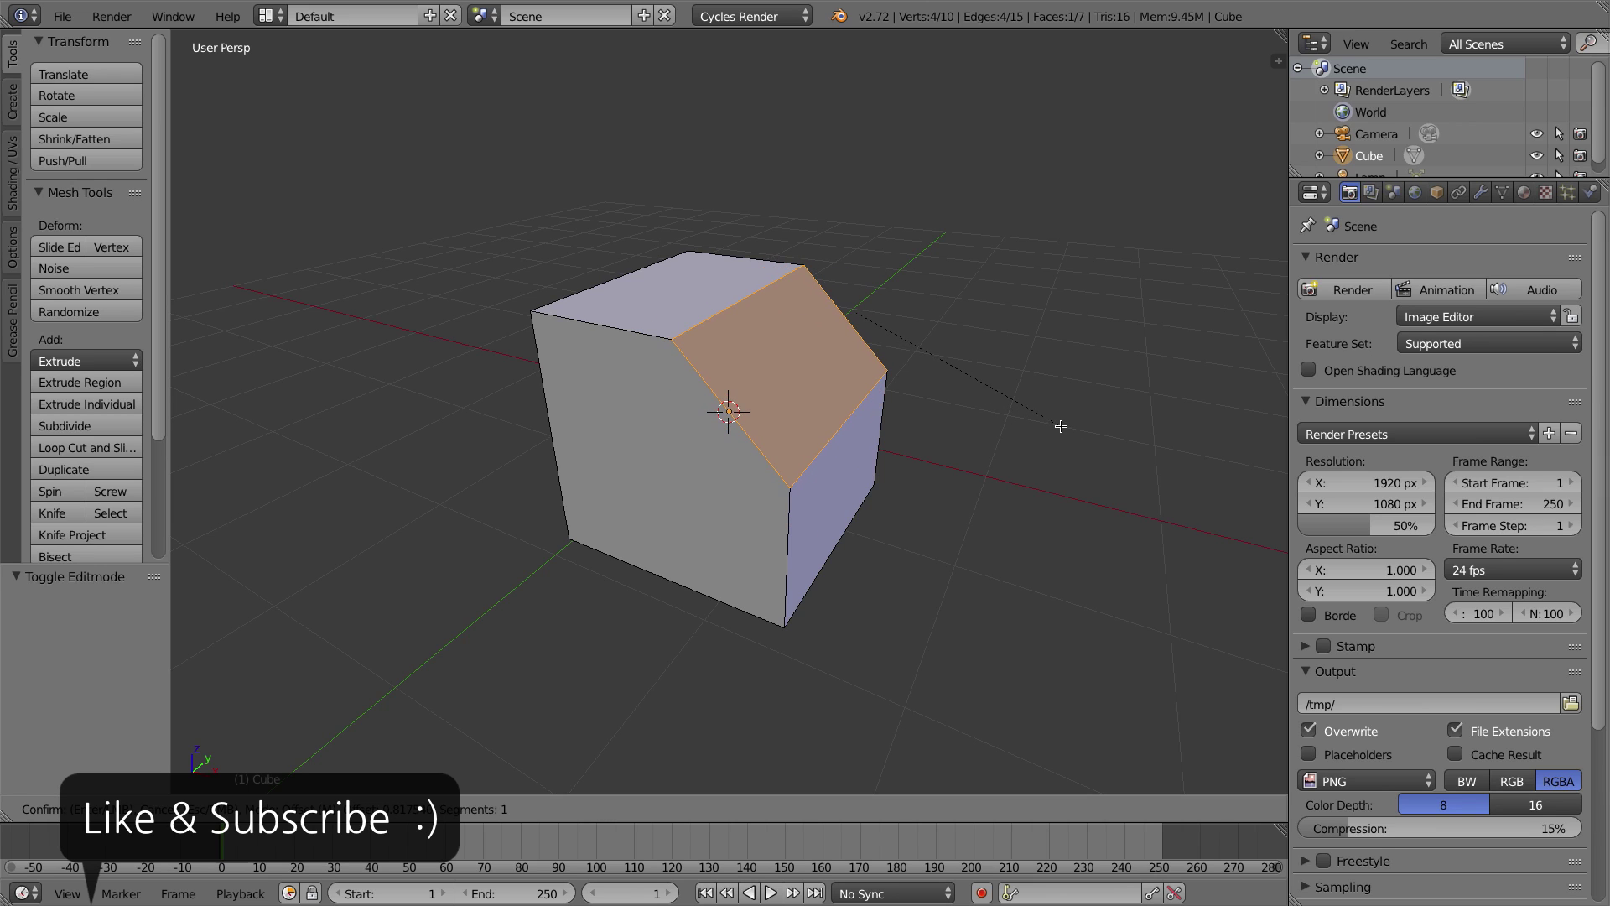
{"action": "scroll", "coordinate": [1061, 426], "scroll_direction": "up", "scroll_amount": 5}
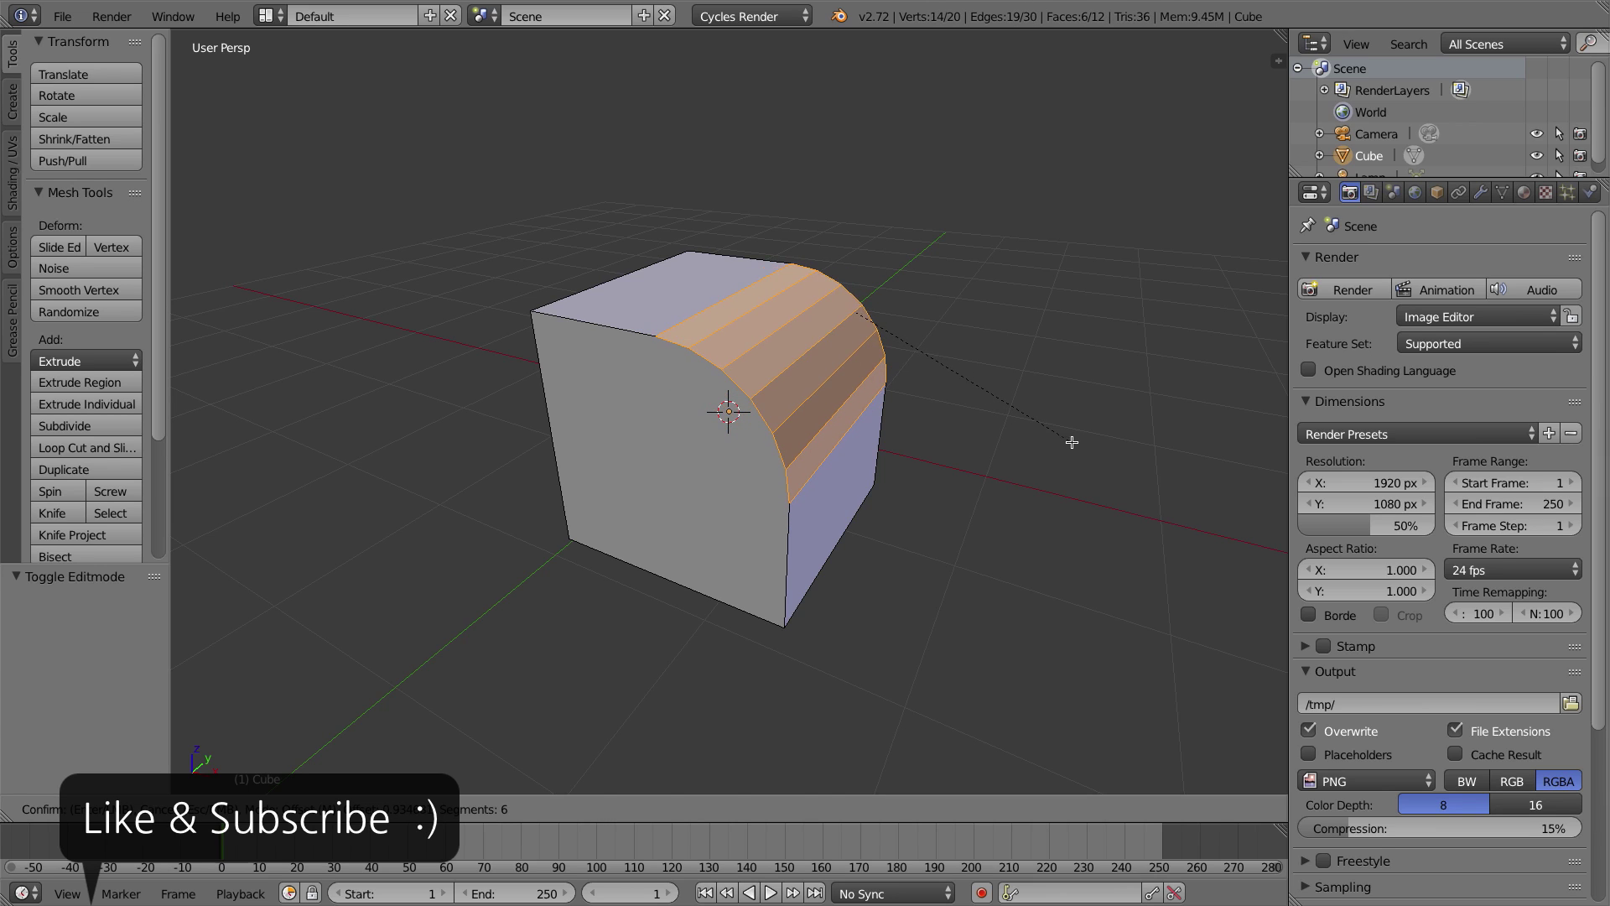
{"action": "left_click", "coordinate": [1071, 442]}
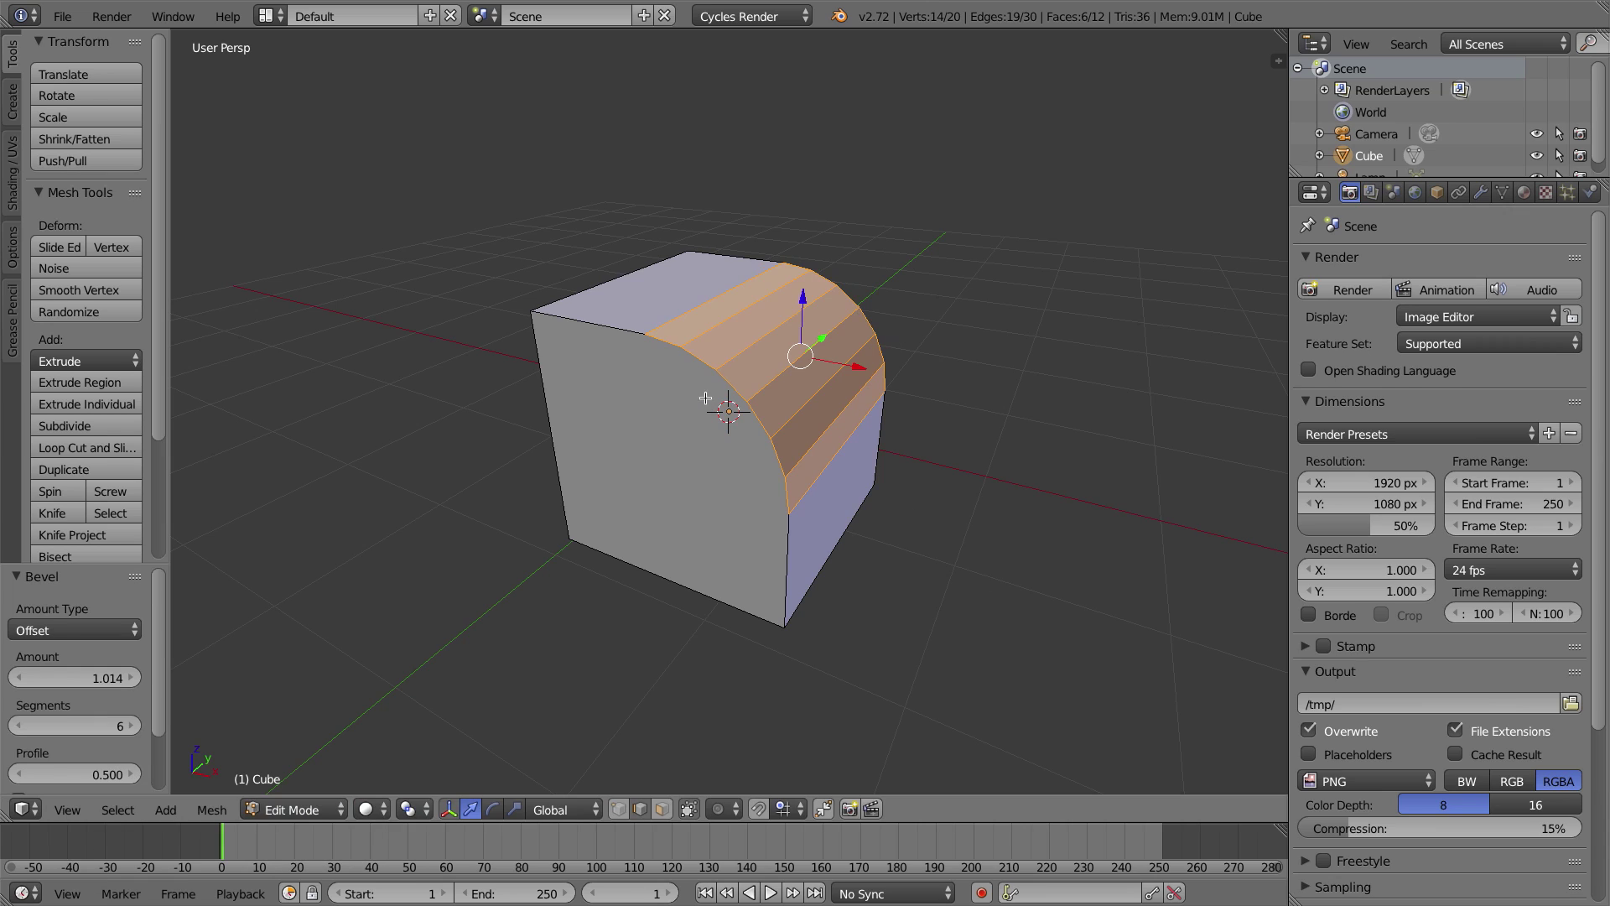
{"action": "right_click", "coordinate": [587, 320]}
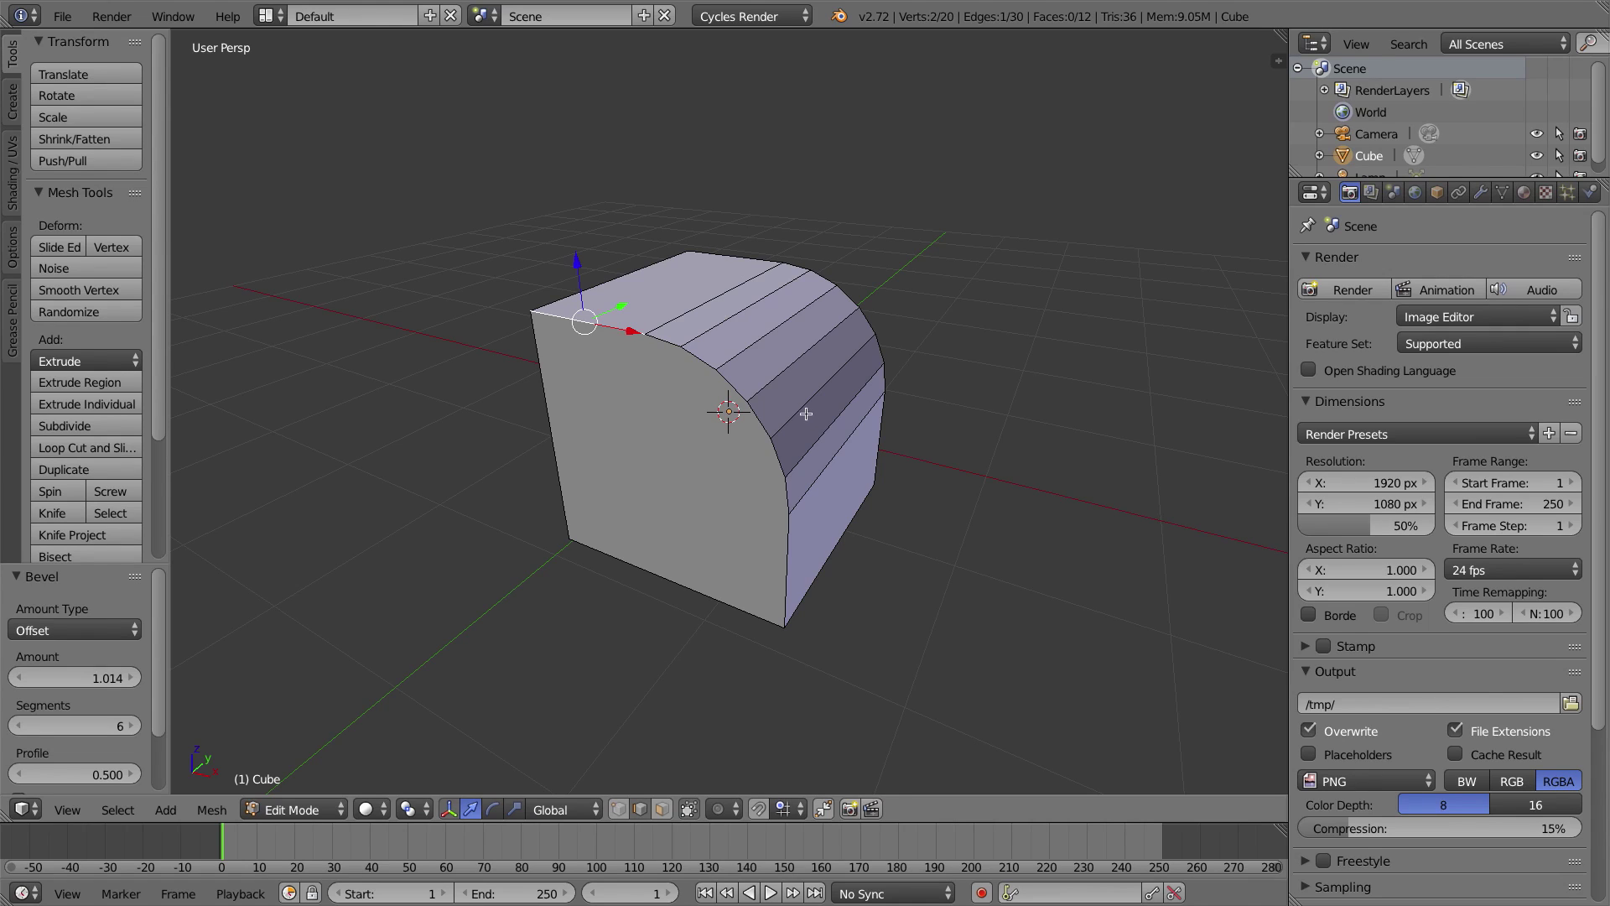
Select the bevel's edges and dissolve them and the leftover vertices to restore a plain cube.
{"action": "right_click", "coordinate": [720, 295]}
{"action": "right_click", "coordinate": [736, 313], "text": "shift"}
{"action": "right_click", "coordinate": [757, 334], "text": "shift"}
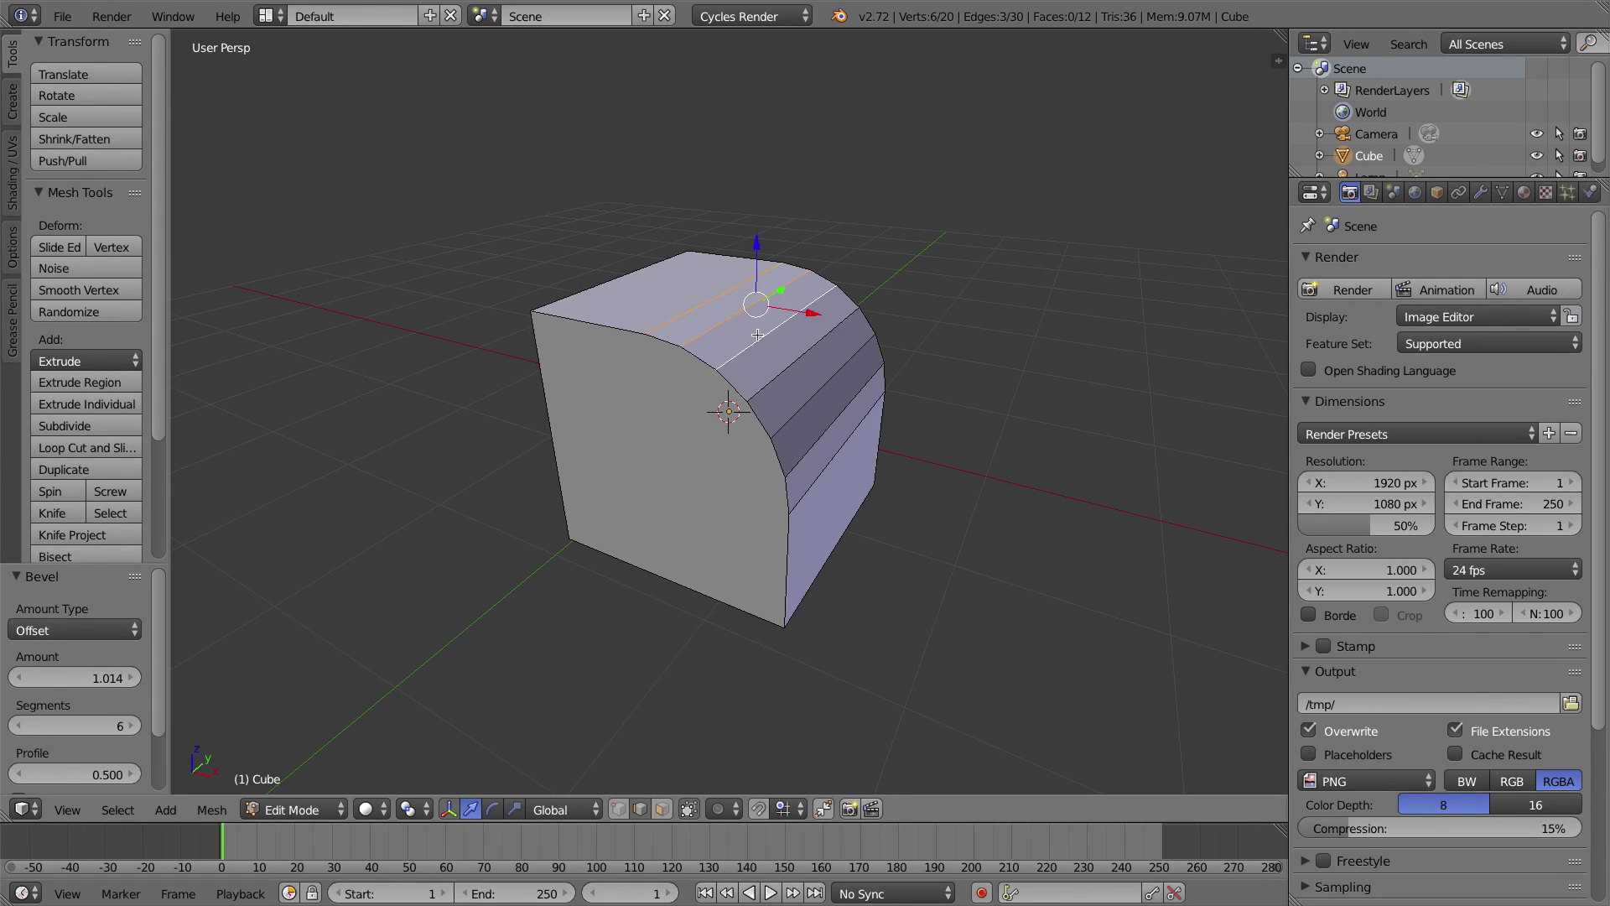
{"action": "right_click", "coordinate": [825, 469], "text": "shift"}
{"action": "right_click", "coordinate": [818, 442], "text": "shift"}
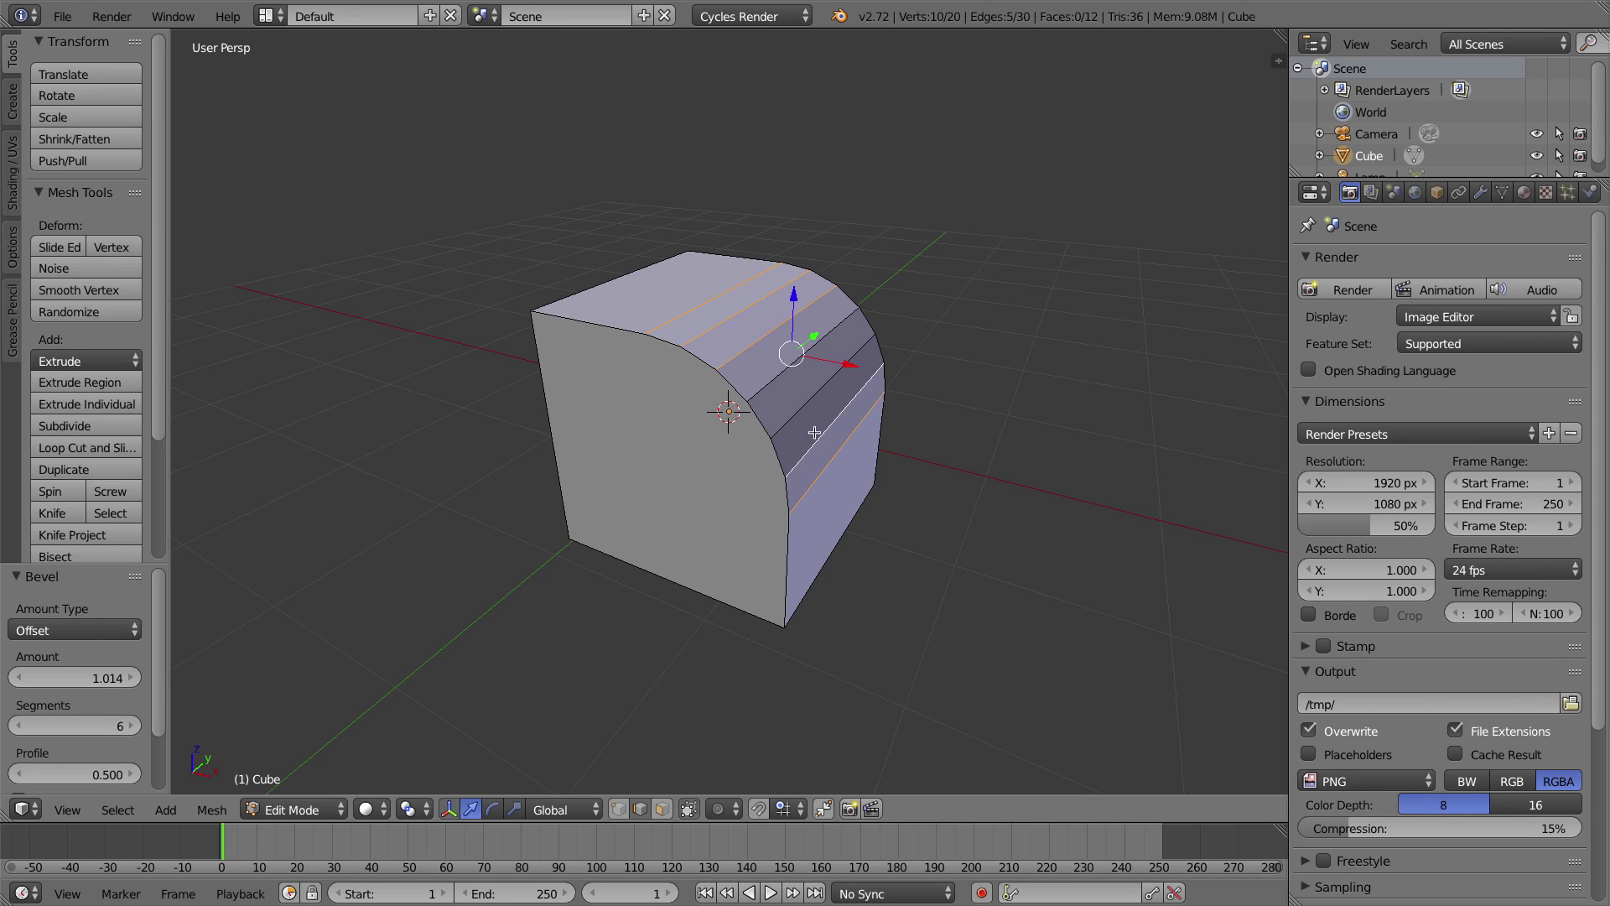
{"action": "right_click", "coordinate": [778, 374], "text": "shift"}
{"action": "key", "text": "x"}
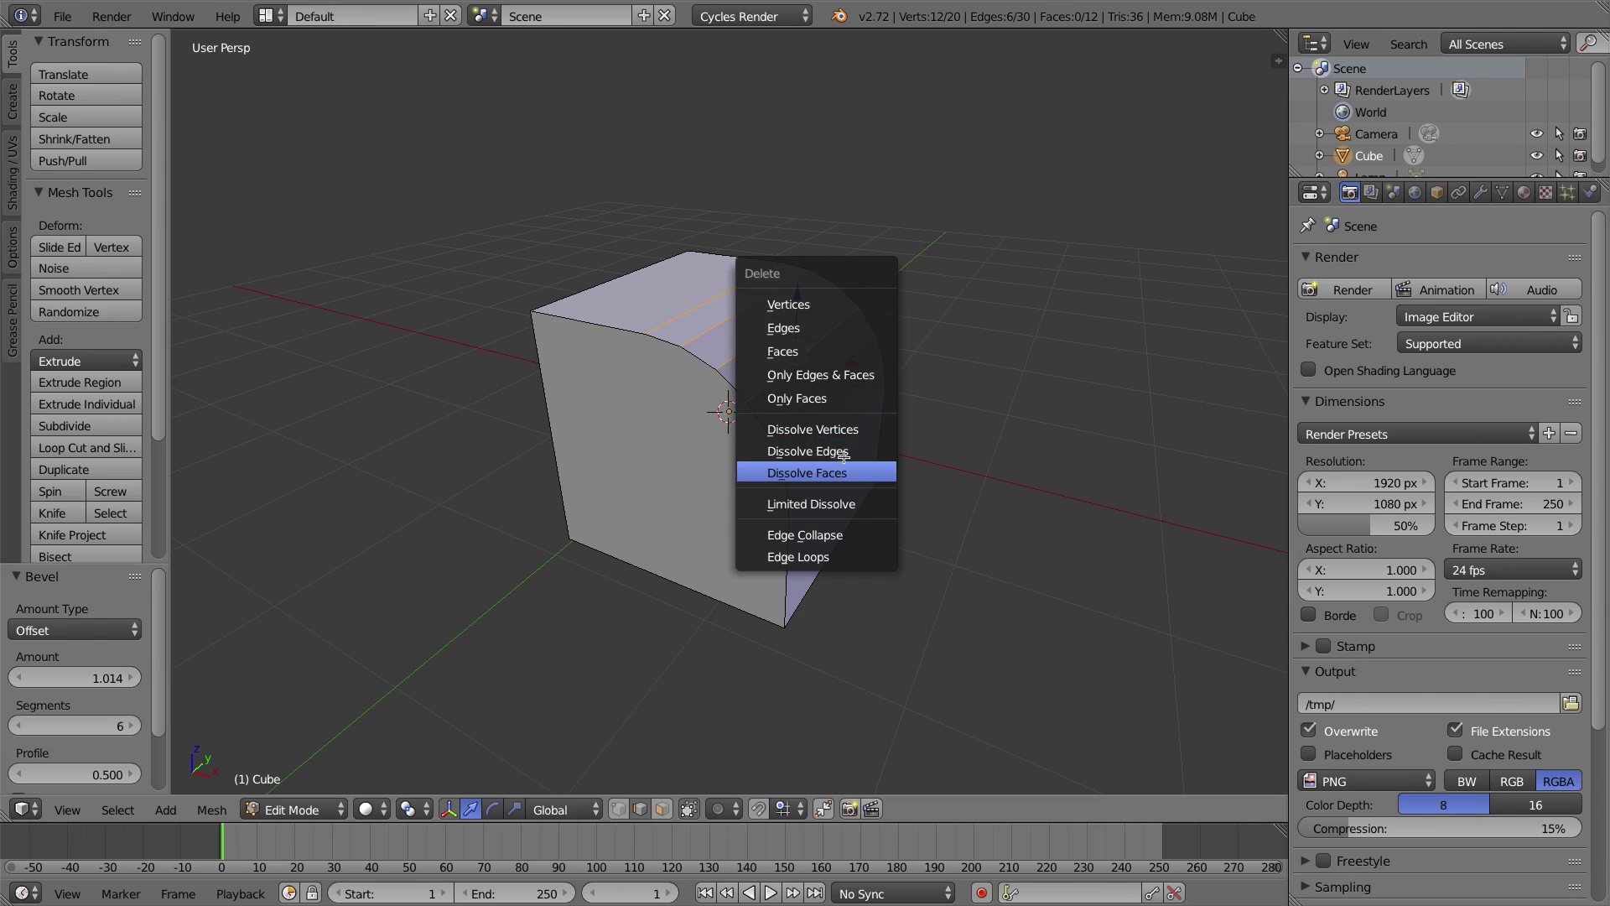
{"action": "left_click", "coordinate": [842, 453]}
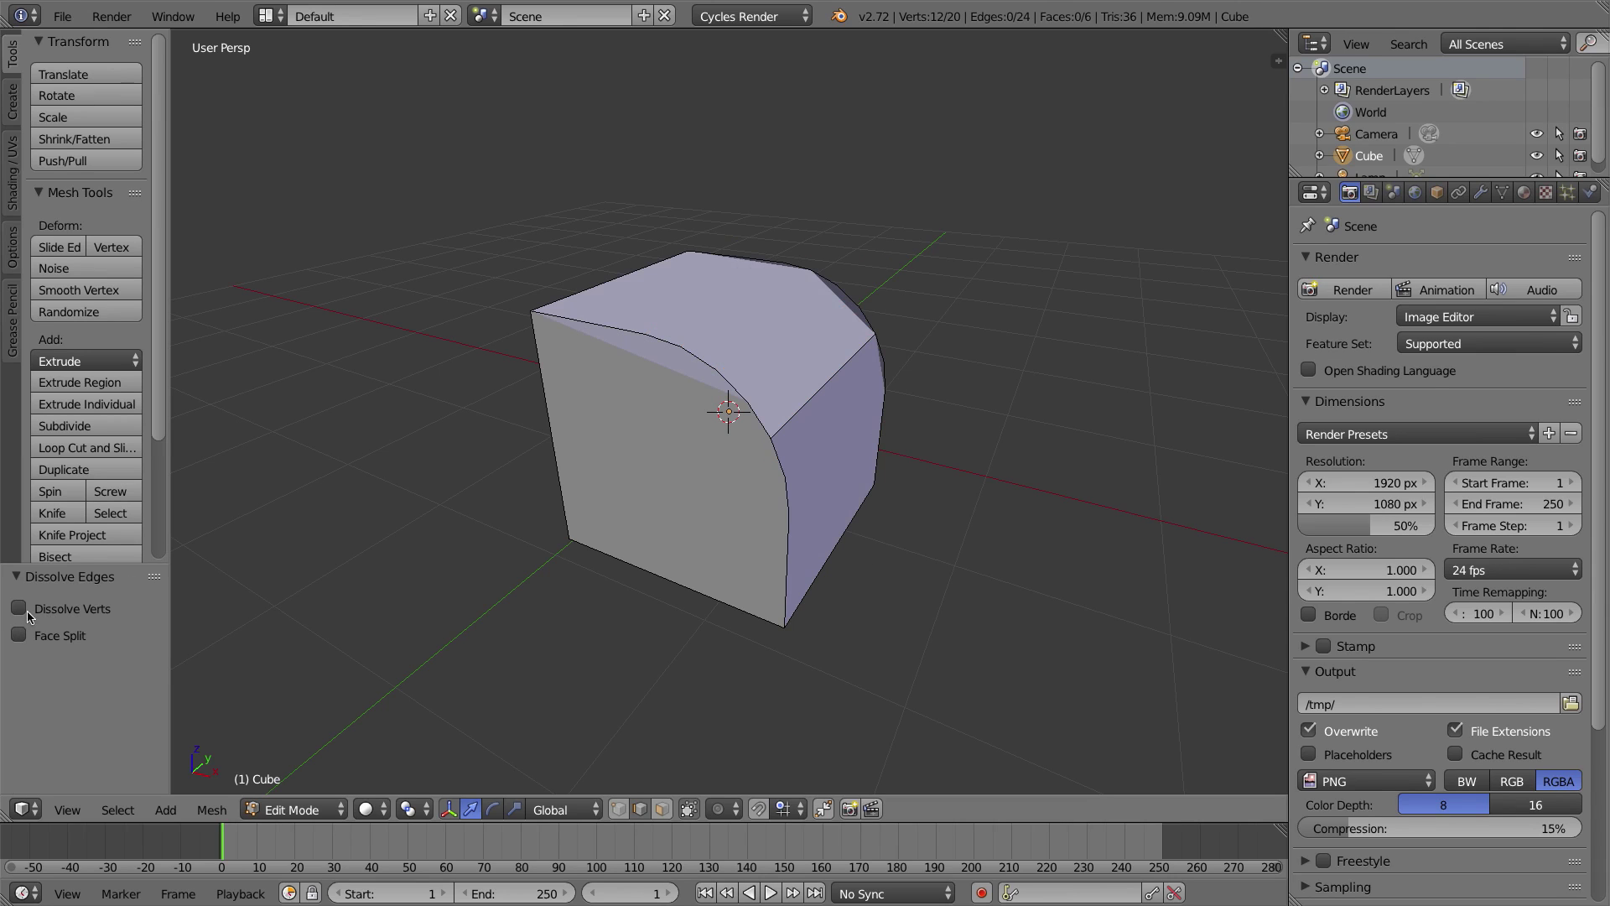
{"action": "left_click", "coordinate": [19, 608]}
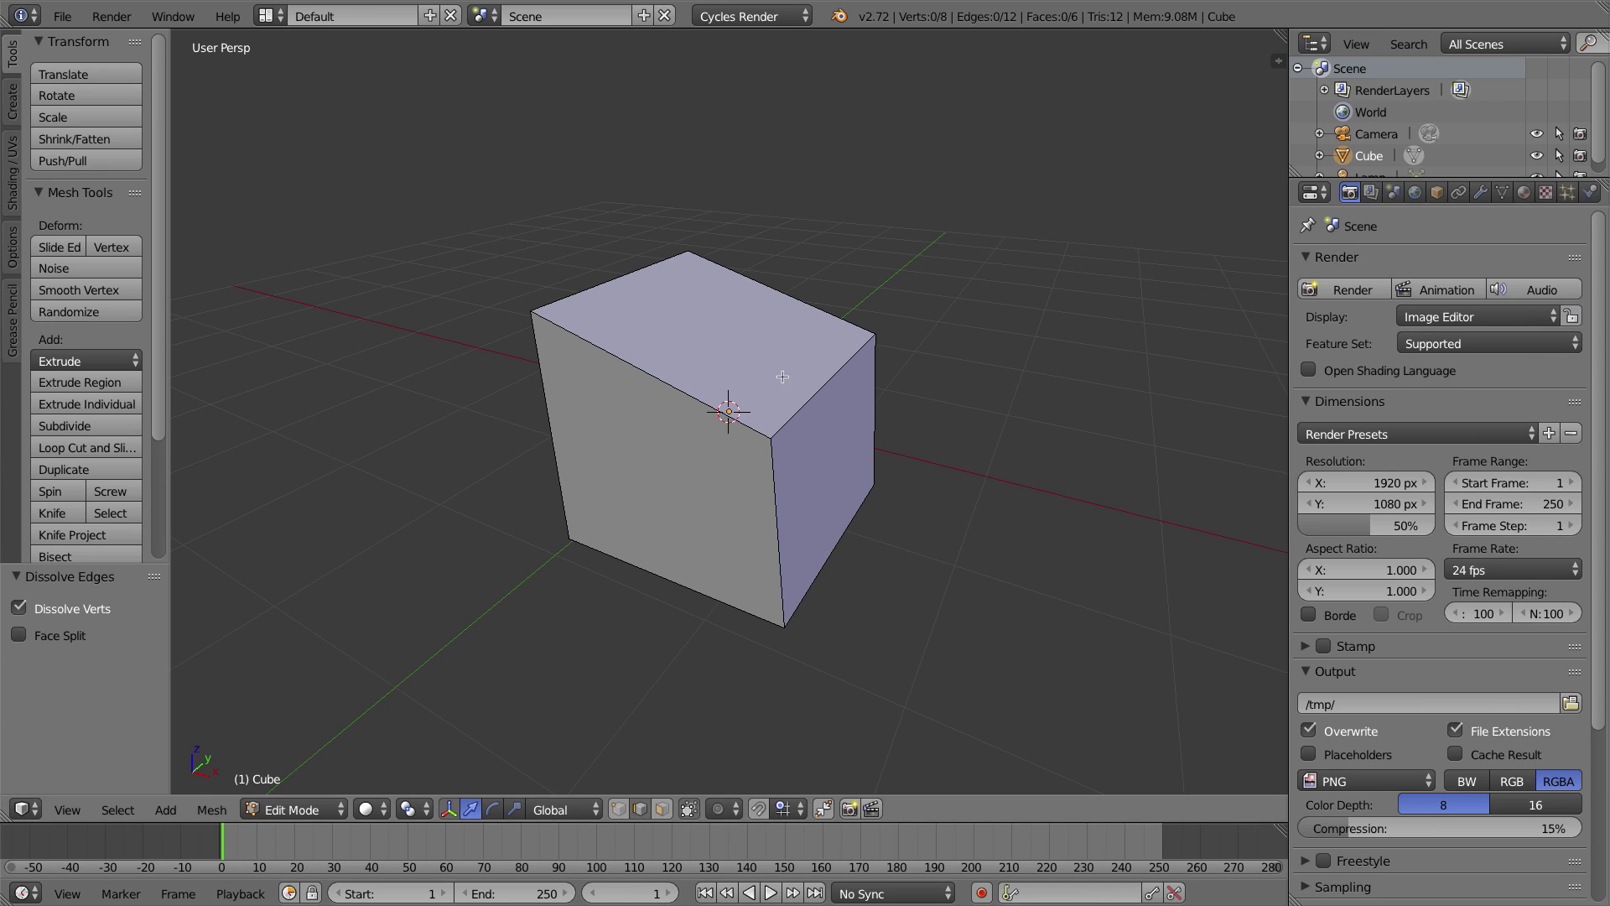
Try re-bevelling the top-right edge, undo it, and show the Modifiers tab in Object Mode.
{"action": "right_click", "coordinate": [808, 390]}
{"action": "left_click_drag", "start_coordinate": [836, 334], "coordinate": [834, 280]}
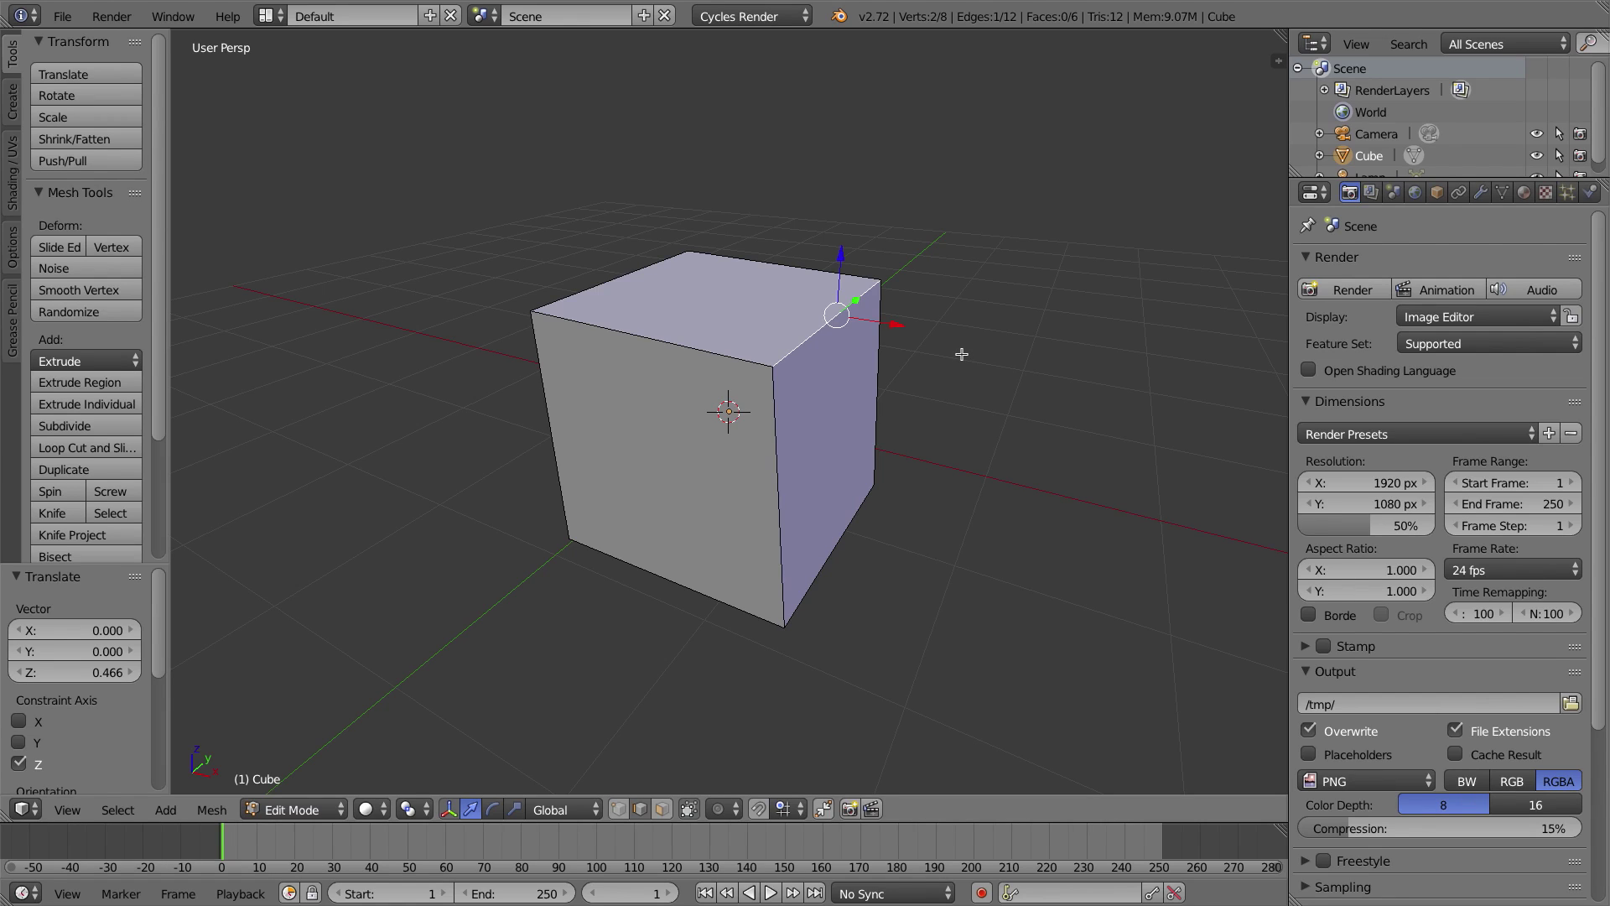
{"action": "key", "text": "ctrl+b"}
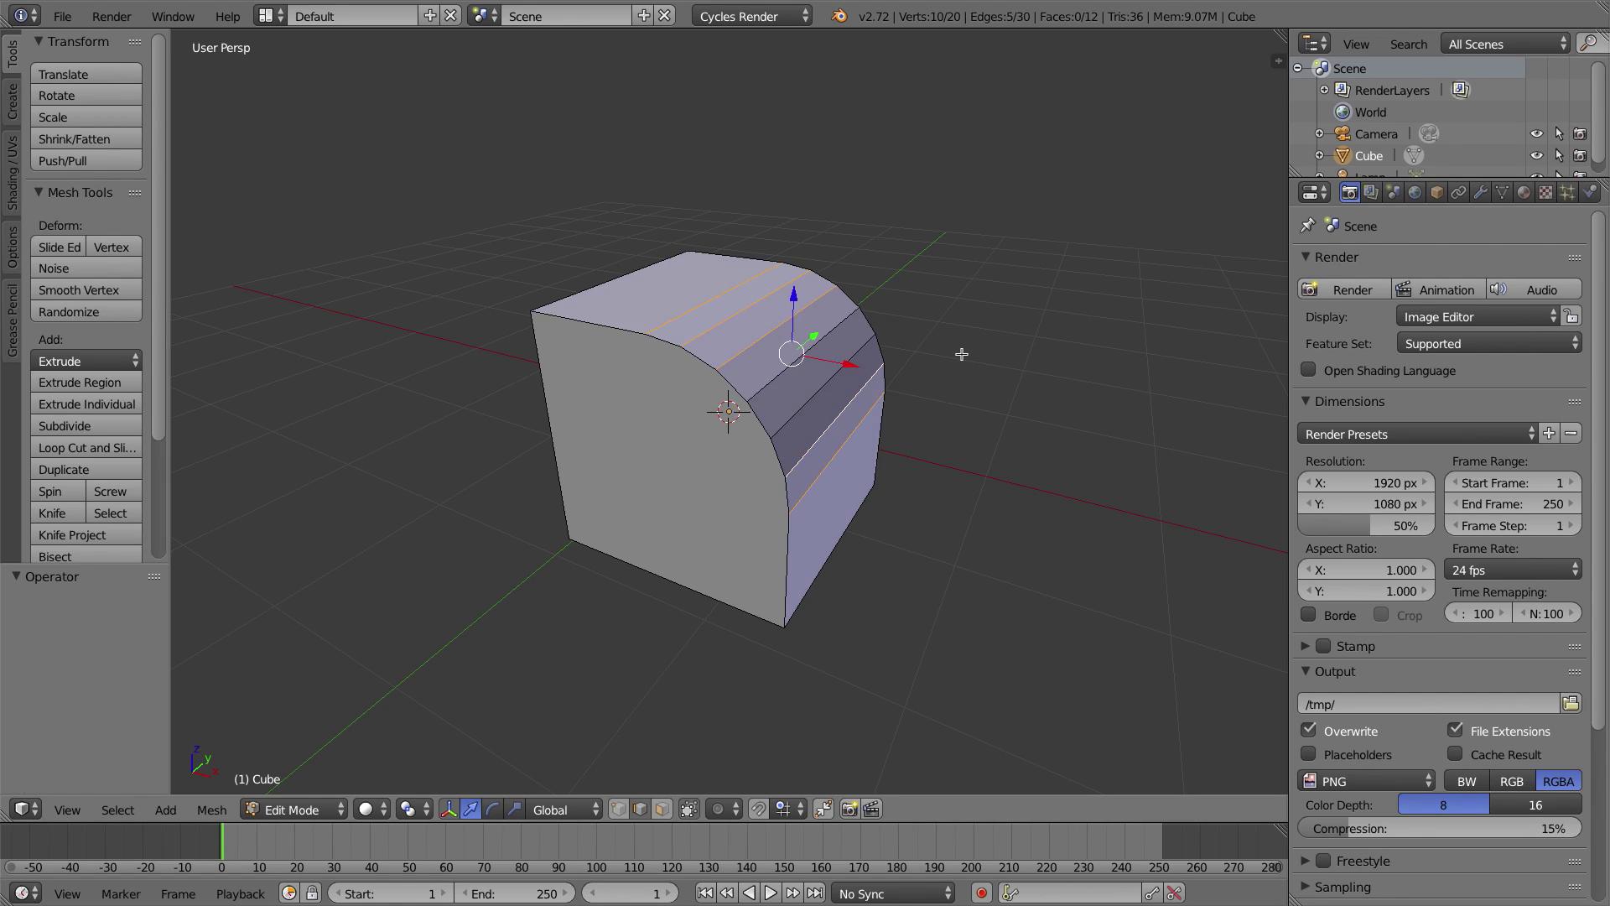
{"action": "key", "text": "ctrl+z"}
{"action": "key", "text": "ctrl+z"}
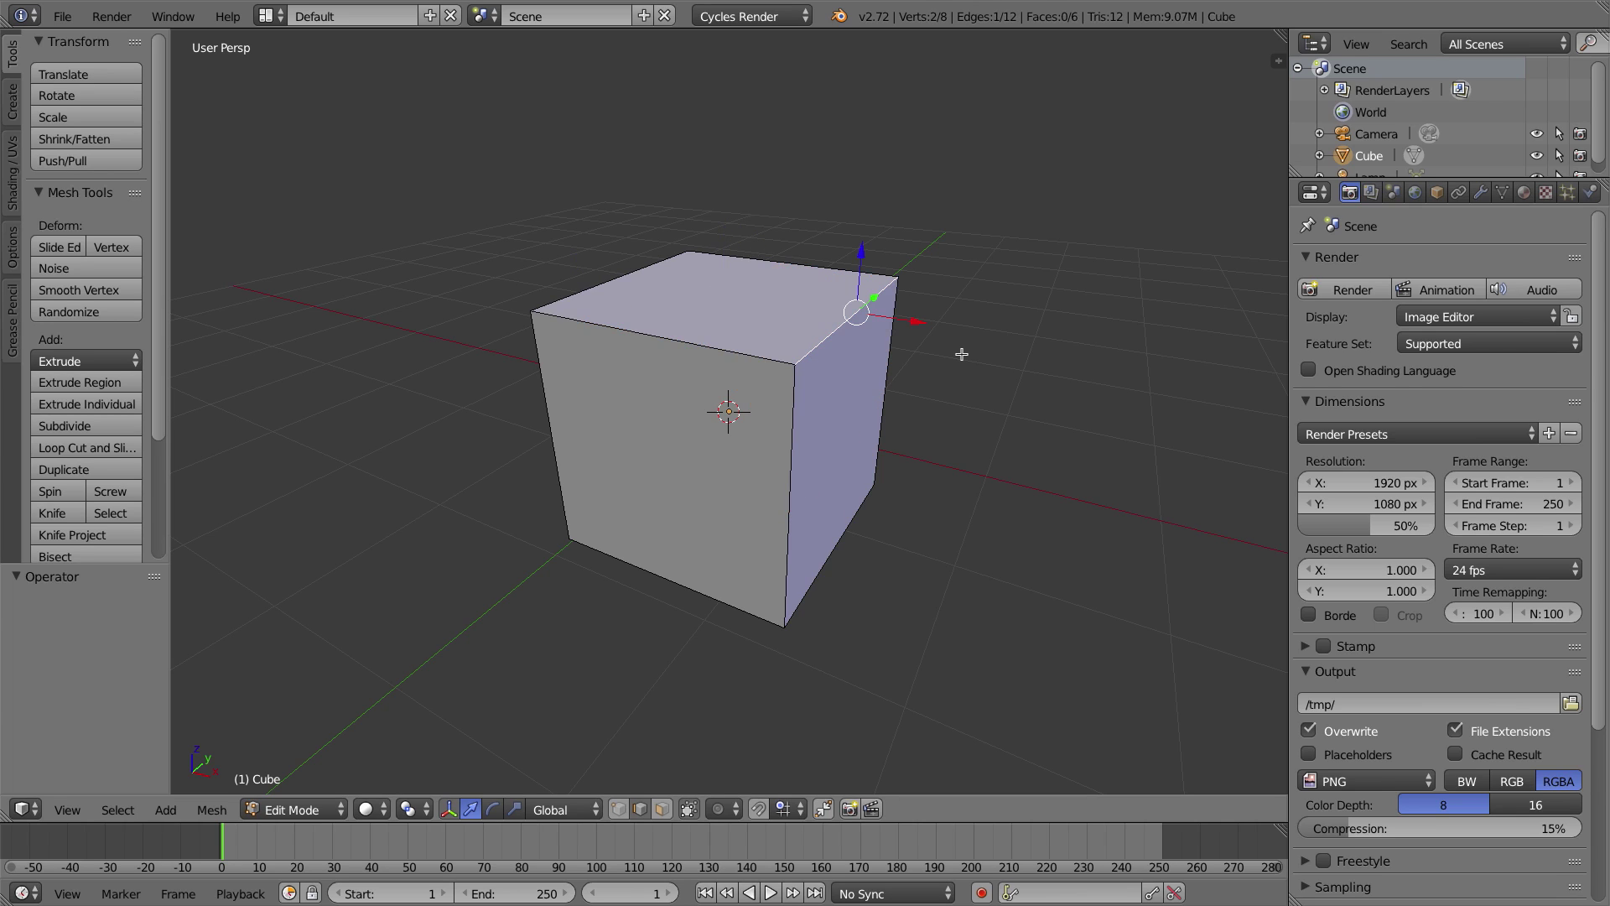
{"action": "key", "text": "Tab"}
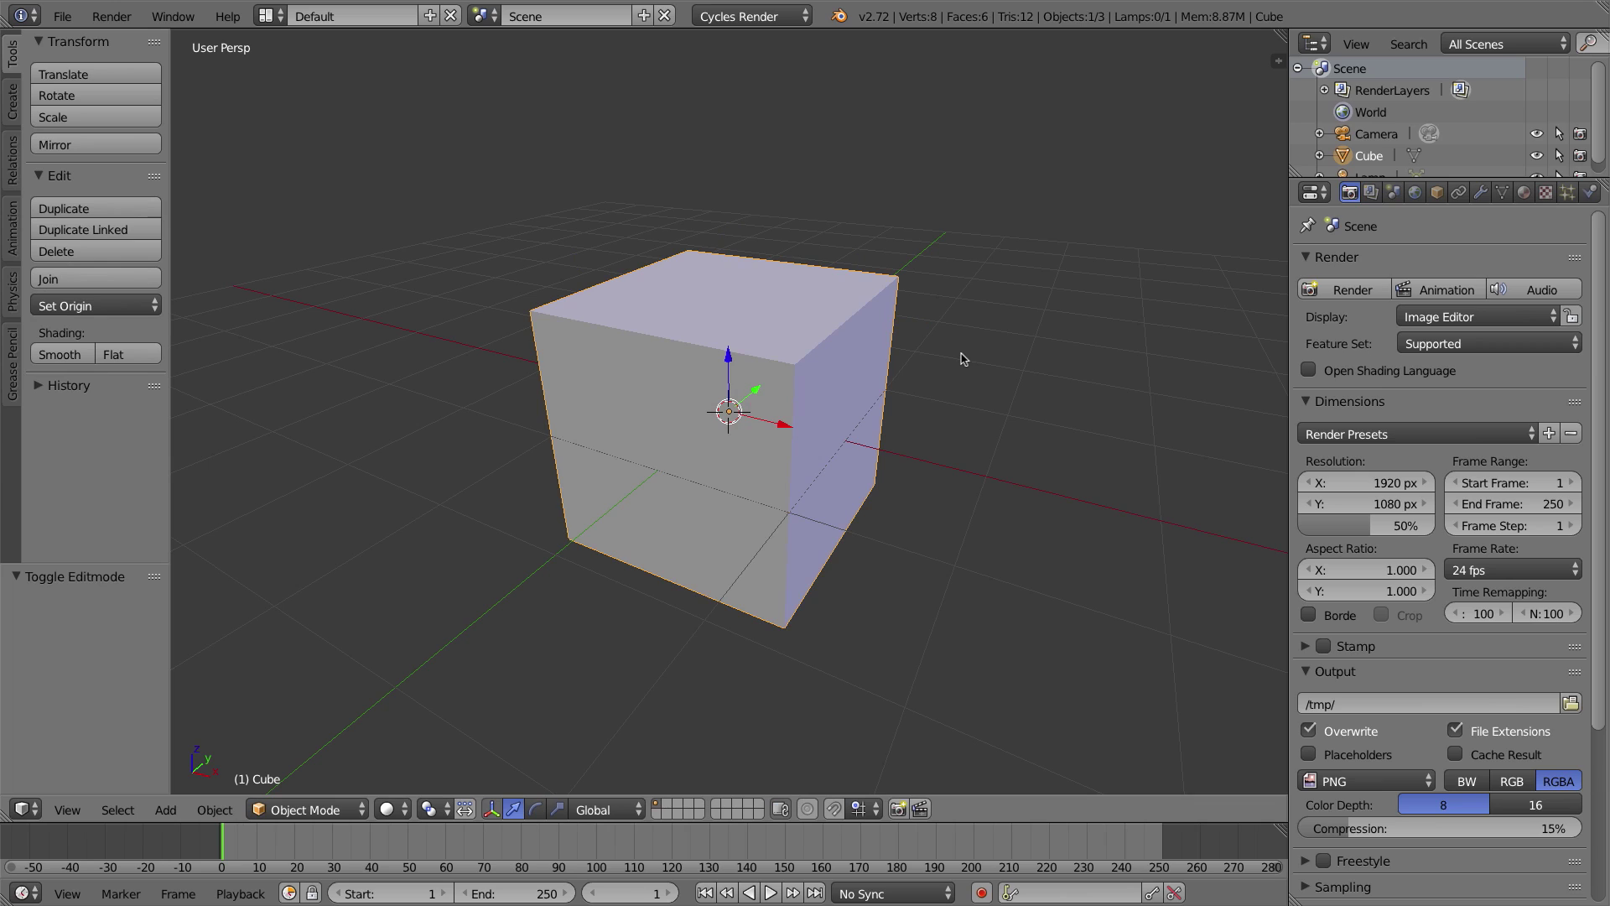
{"action": "left_click", "coordinate": [1480, 192]}
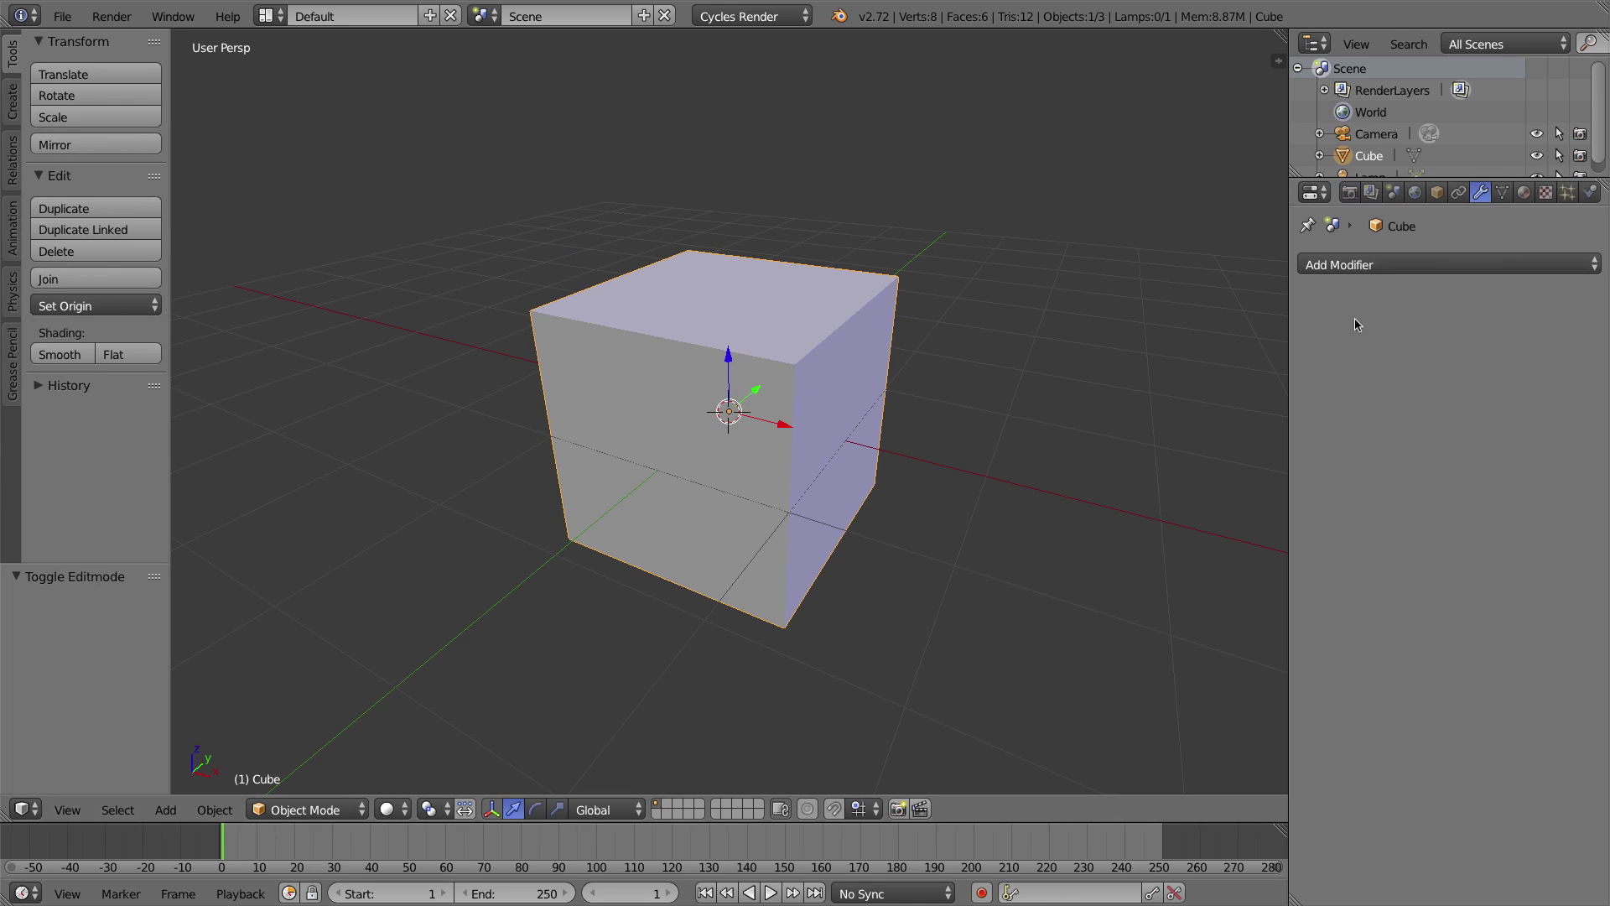
Add a Bevel modifier with width 0.1 and 1 segment, collapsing and re-expanding its panel.
{"action": "left_click", "coordinate": [1348, 265]}
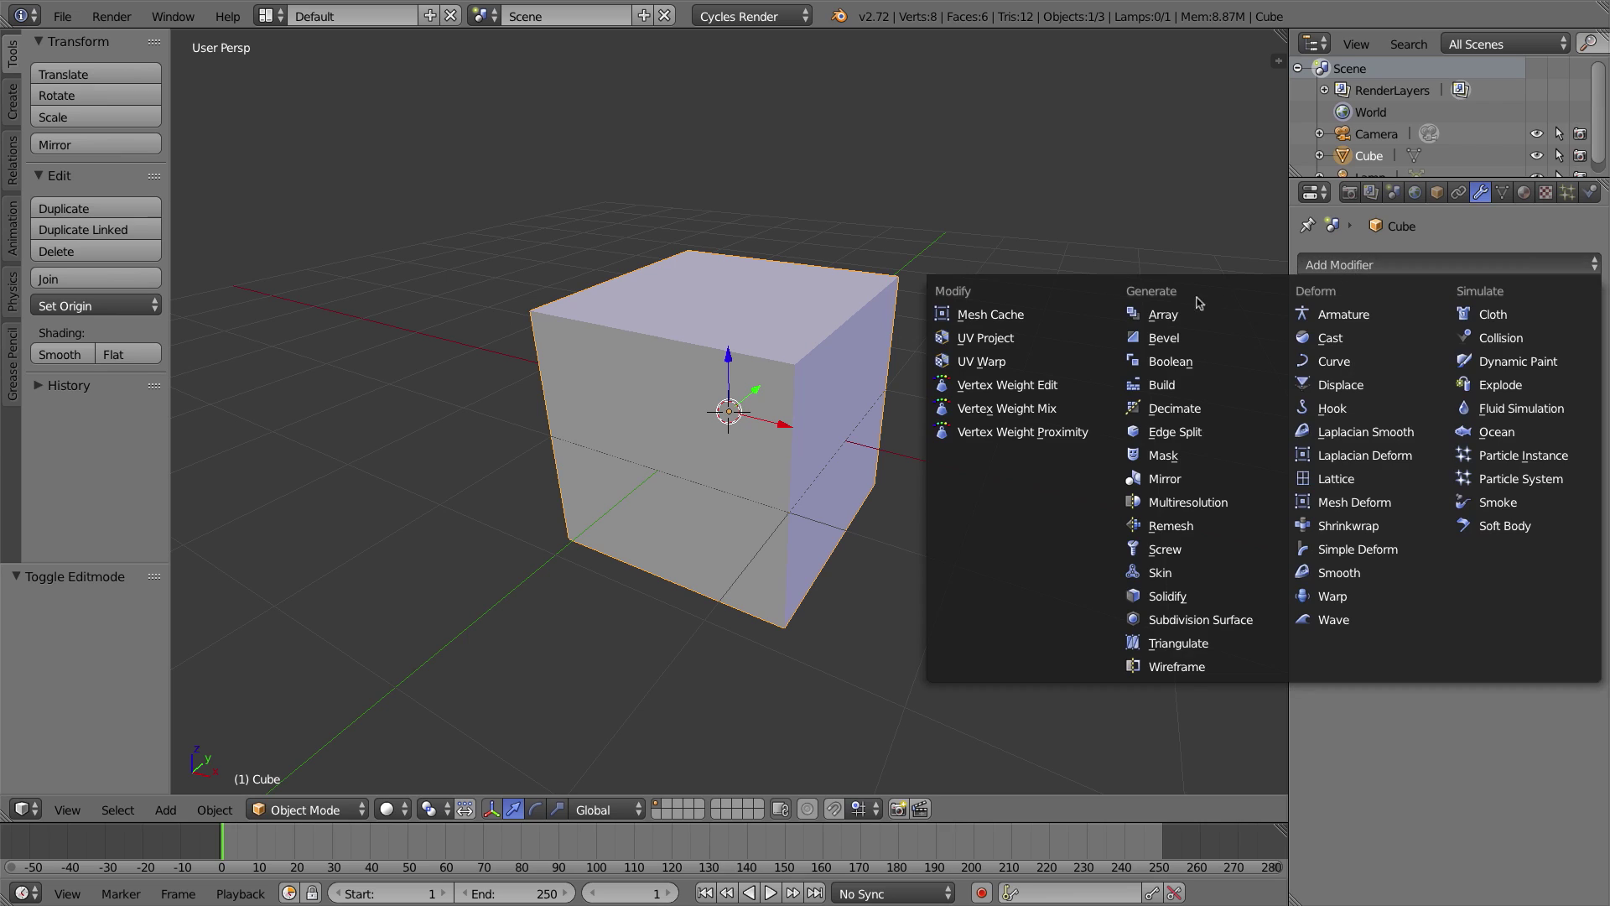
{"action": "left_click", "coordinate": [1166, 339]}
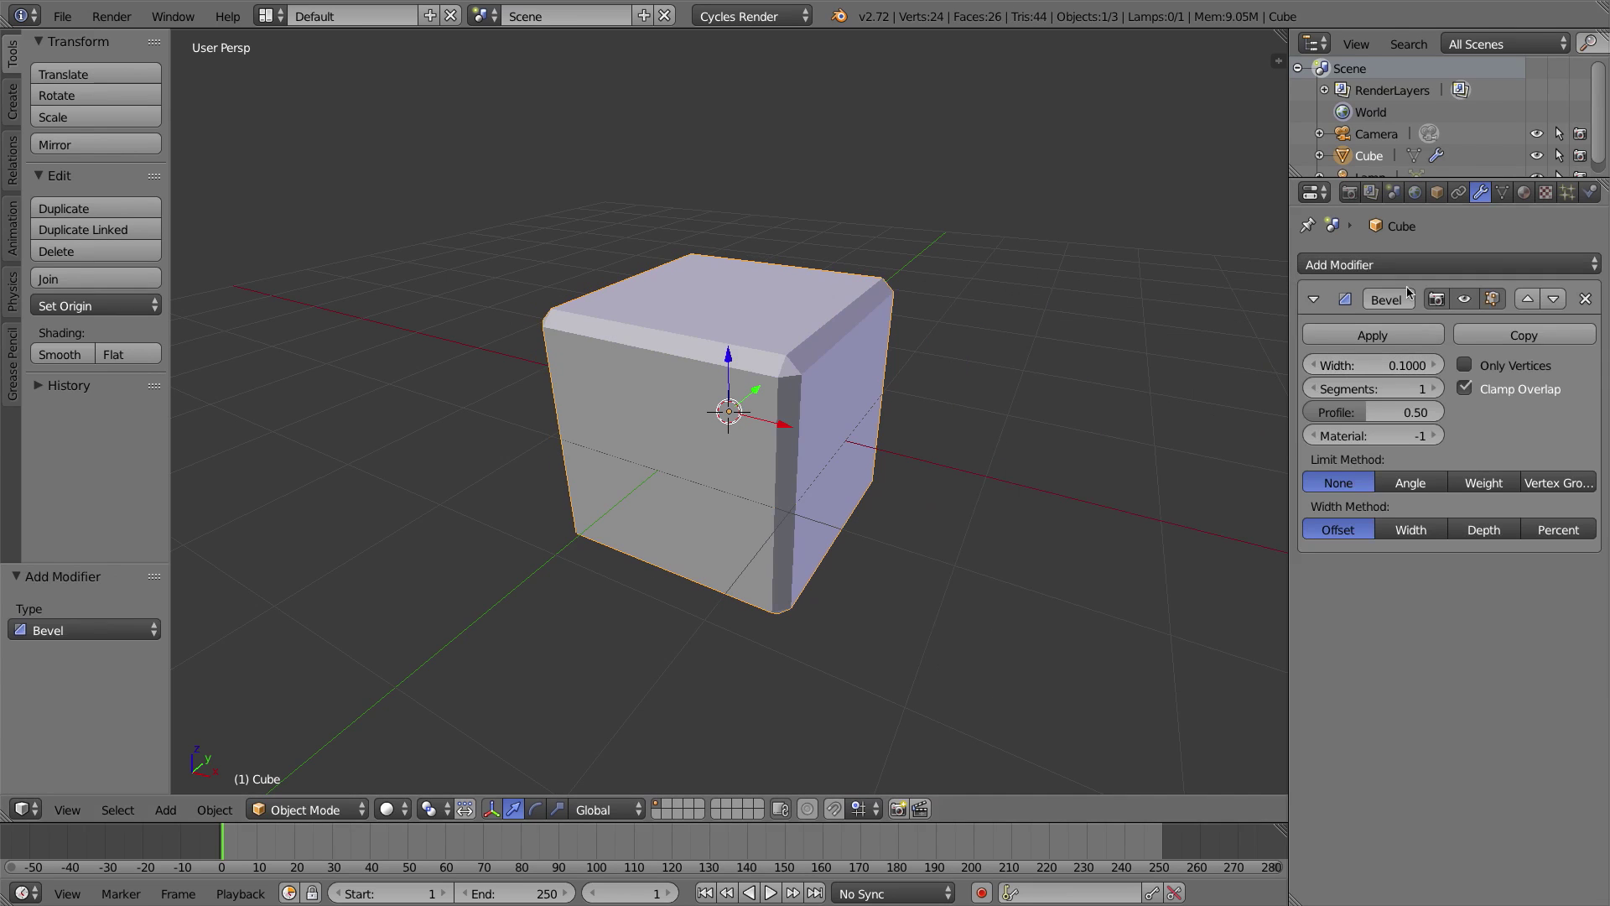
{"action": "left_click", "coordinate": [1313, 300]}
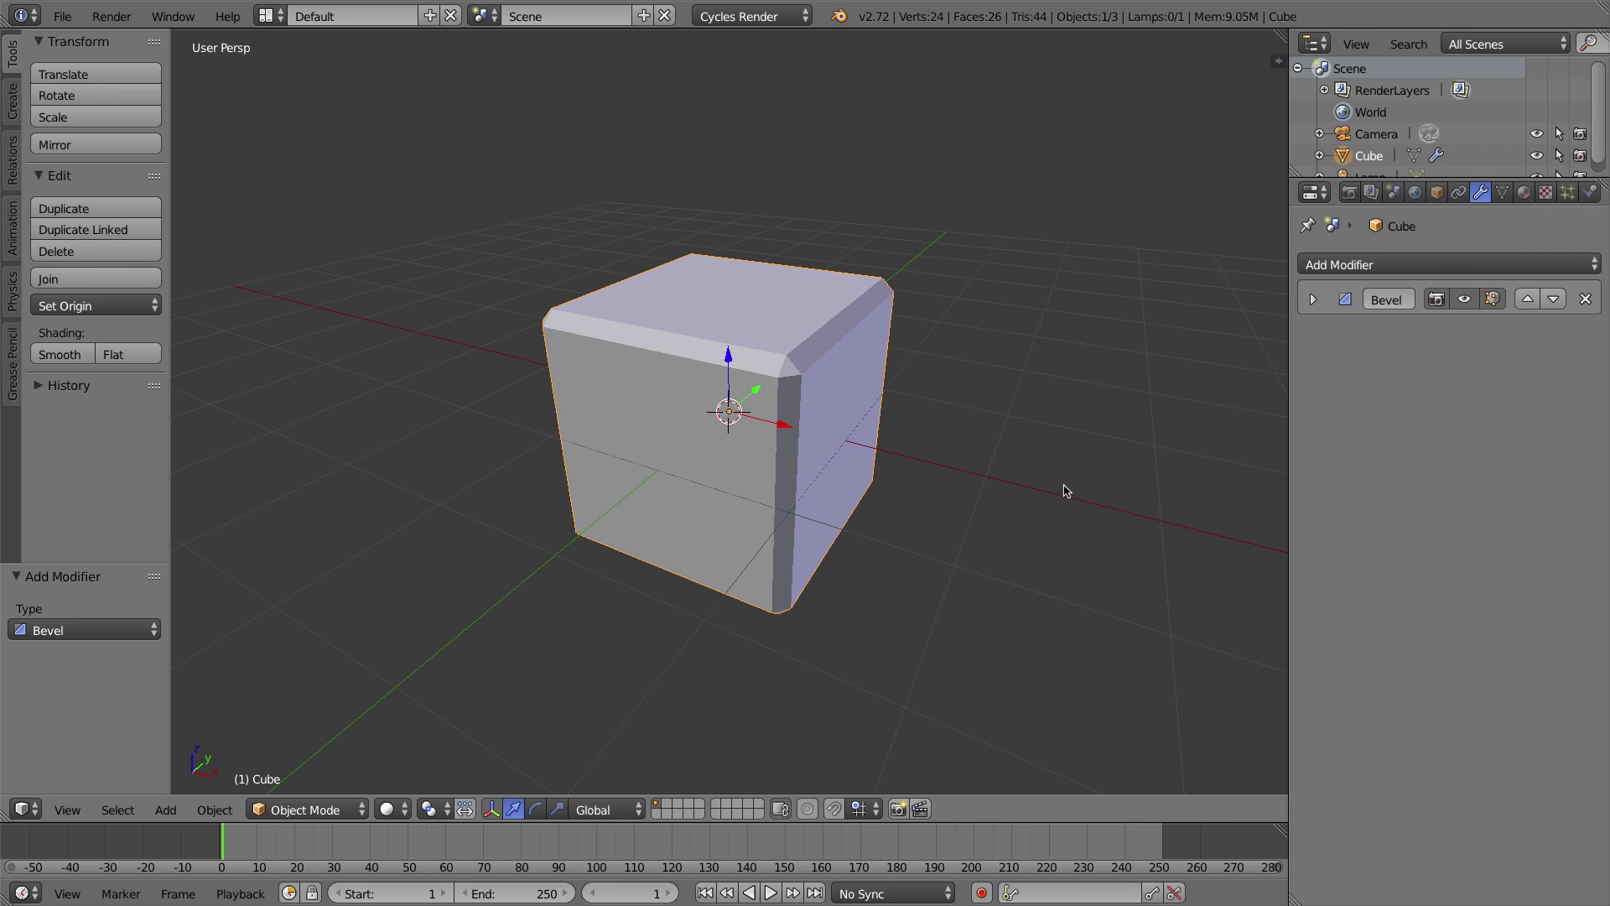
{"action": "left_click", "coordinate": [1313, 301]}
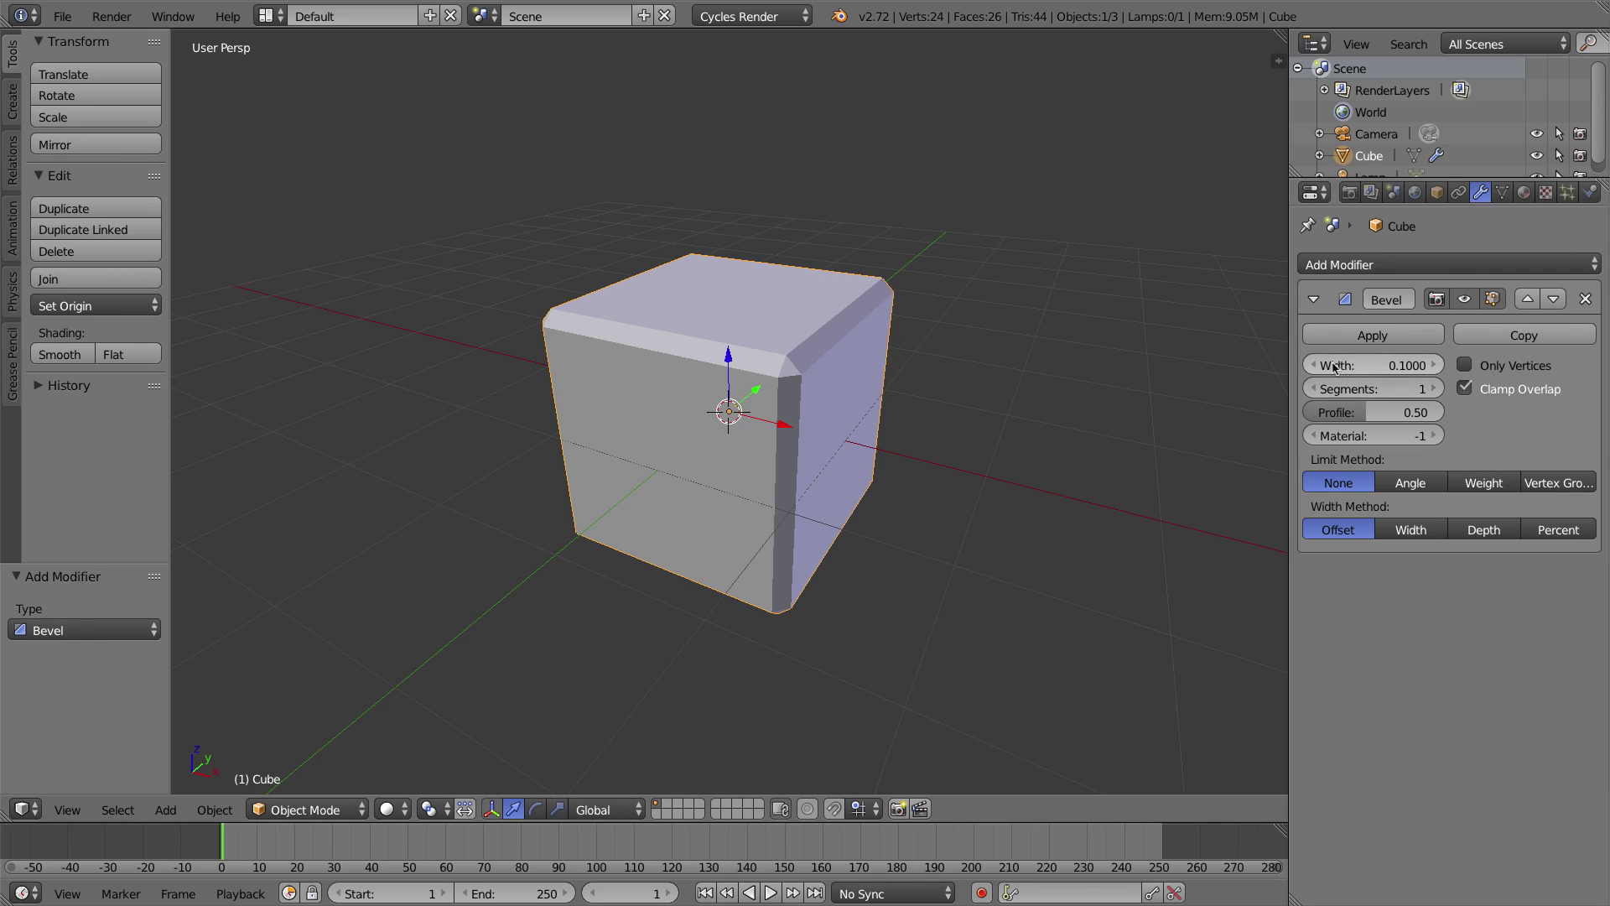
Widen the Bevel modifier to about 0.229 and set it to 6 segments.
{"action": "left_click_drag", "start_coordinate": [1342, 377], "coordinate": [1468, 393]}
{"action": "left_click", "coordinate": [1313, 389]}
{"action": "left_click", "coordinate": [1314, 389]}
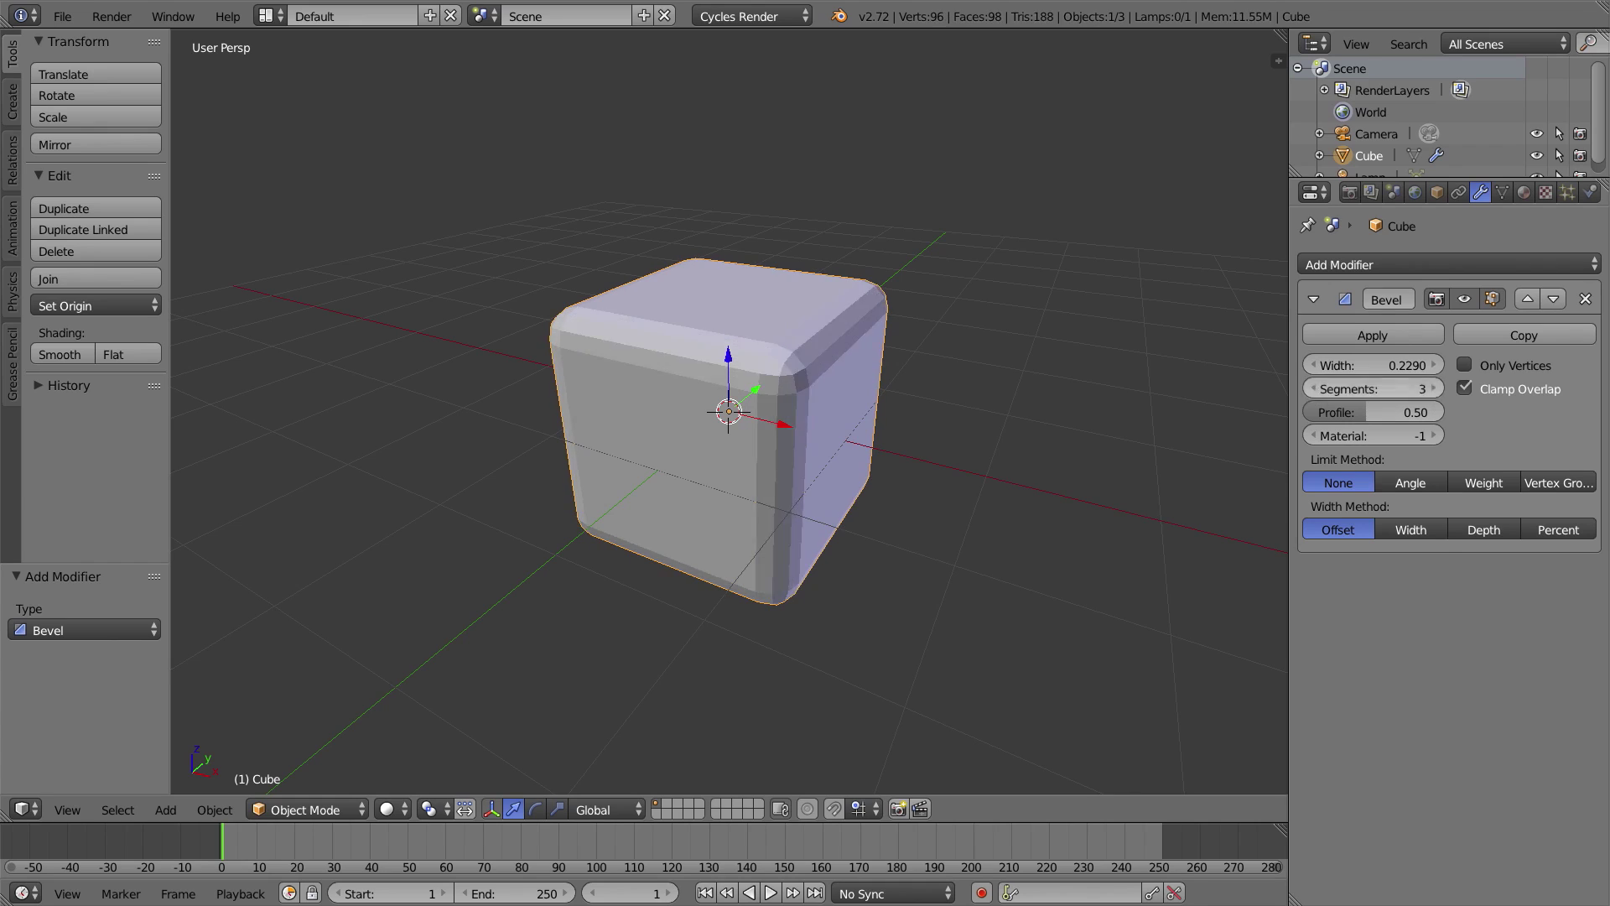
{"action": "left_click", "coordinate": [1313, 389]}
{"action": "left_click", "coordinate": [1313, 389]}
{"action": "left_click", "coordinate": [1313, 389]}
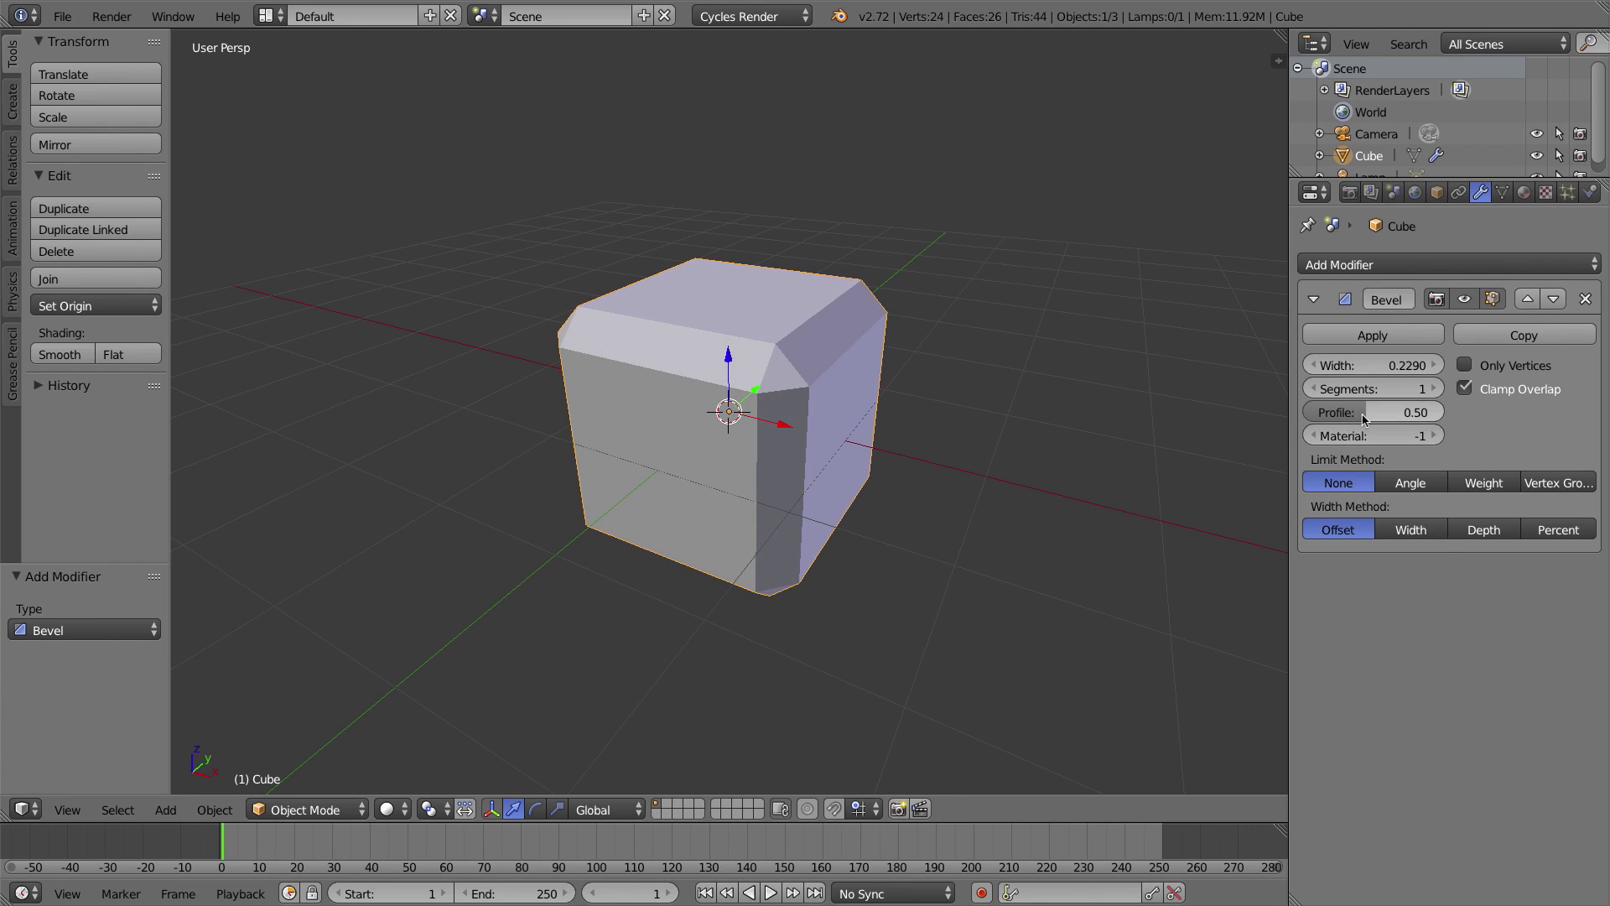
{"action": "left_click", "coordinate": [1434, 389]}
{"action": "left_click", "coordinate": [1433, 389]}
{"action": "left_click", "coordinate": [1434, 389]}
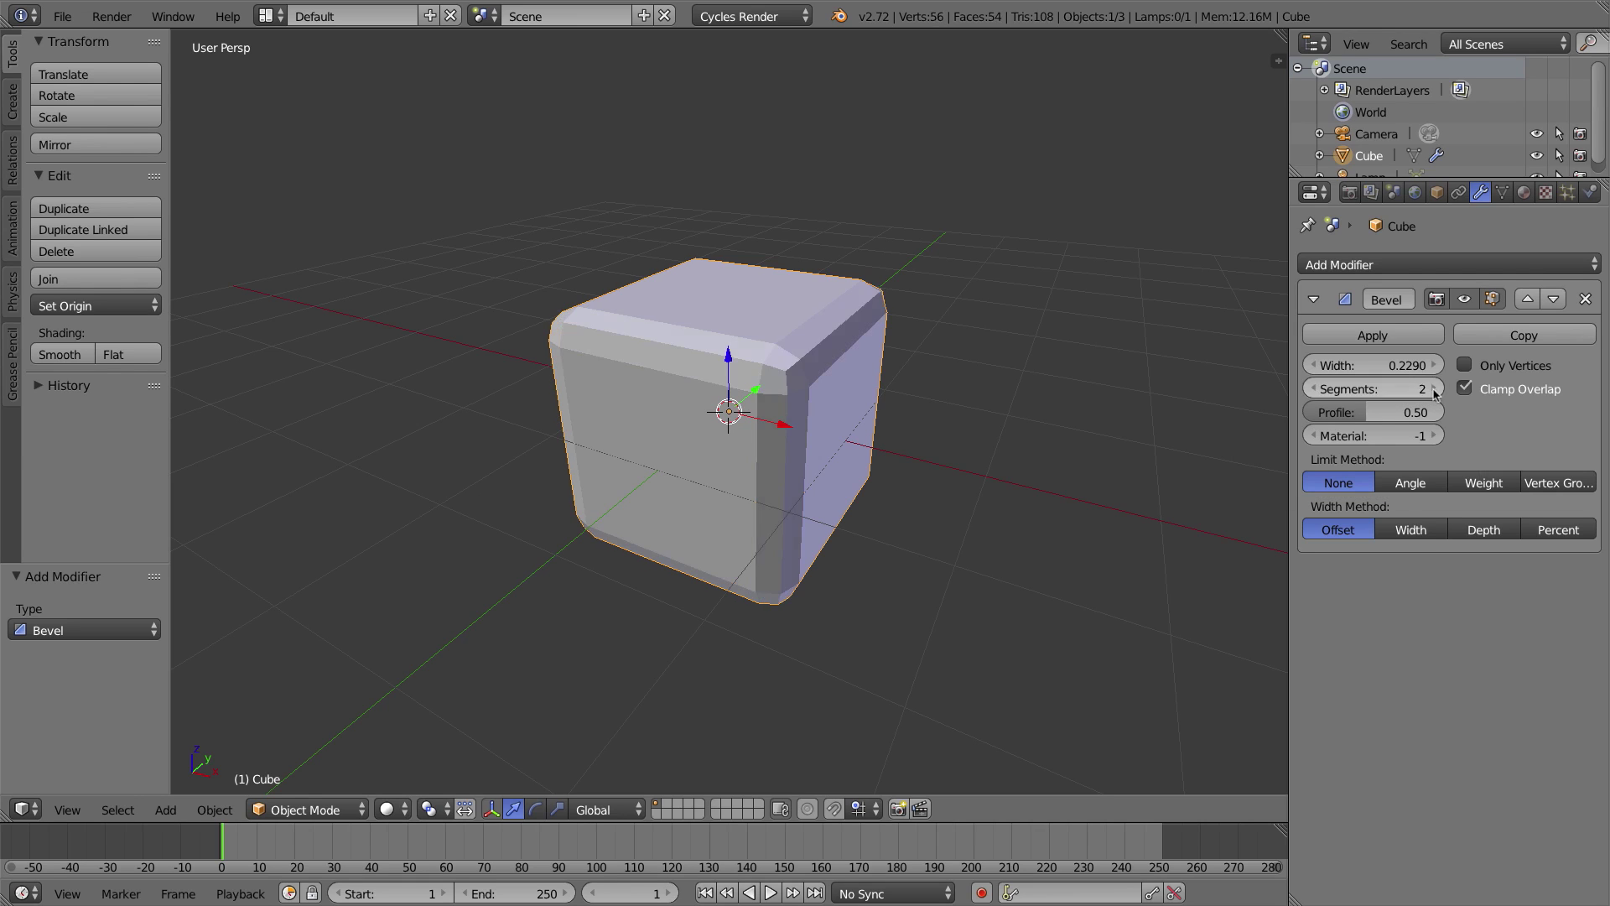
{"action": "left_click", "coordinate": [1434, 389]}
{"action": "left_click", "coordinate": [1434, 389]}
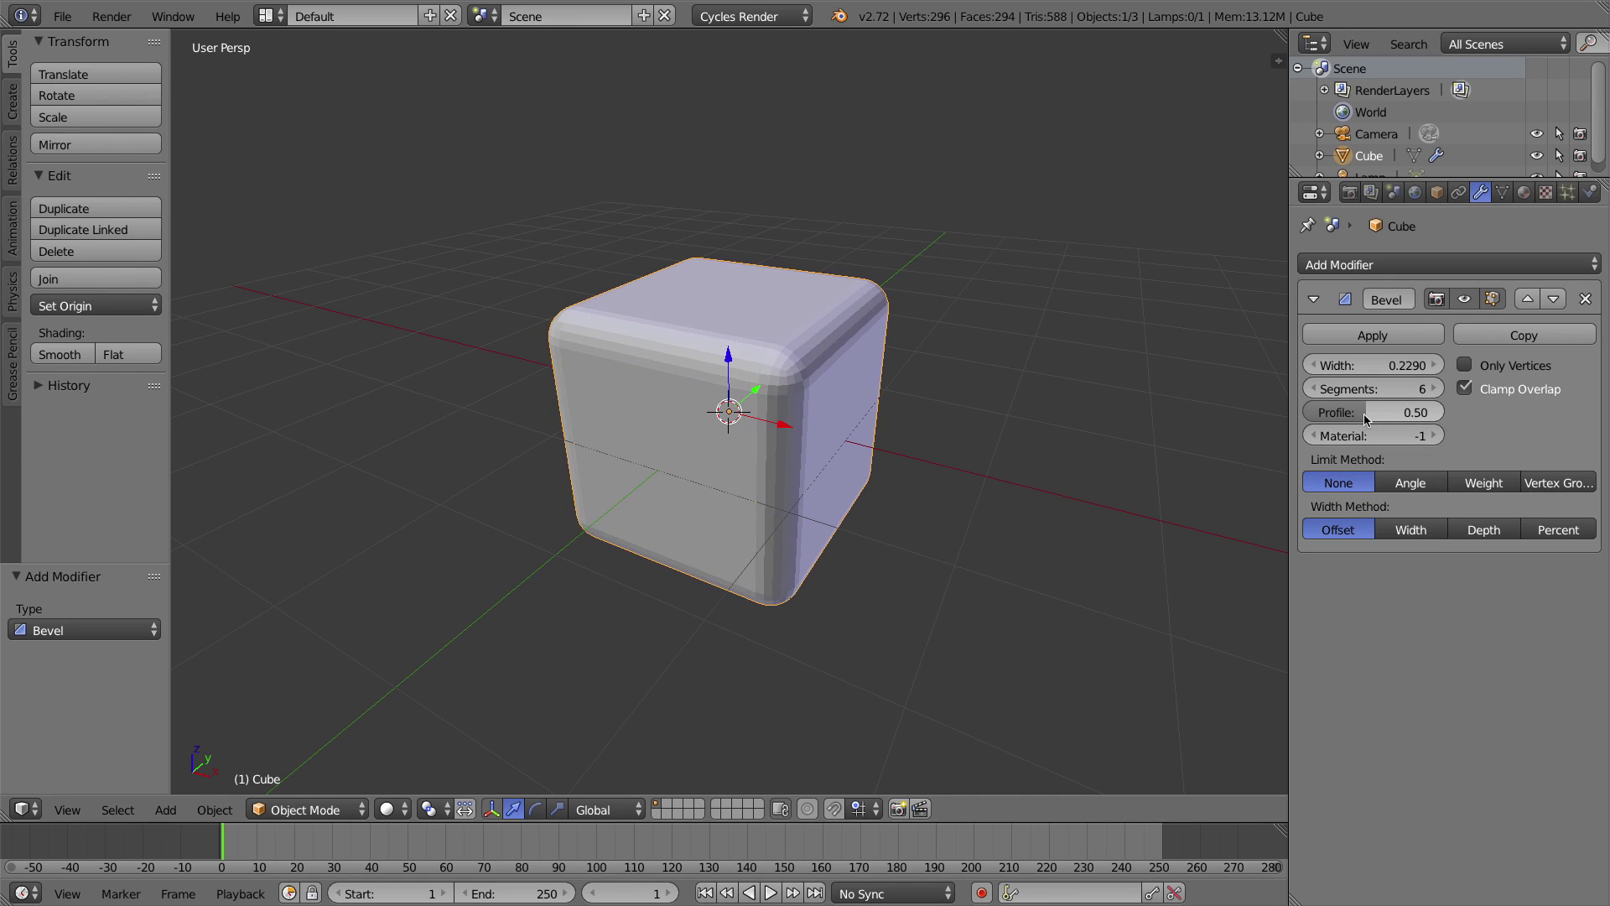
Set the Bevel modifier's profile to 0.5.
{"action": "left_click_drag", "start_coordinate": [1365, 420], "coordinate": [1326, 420]}
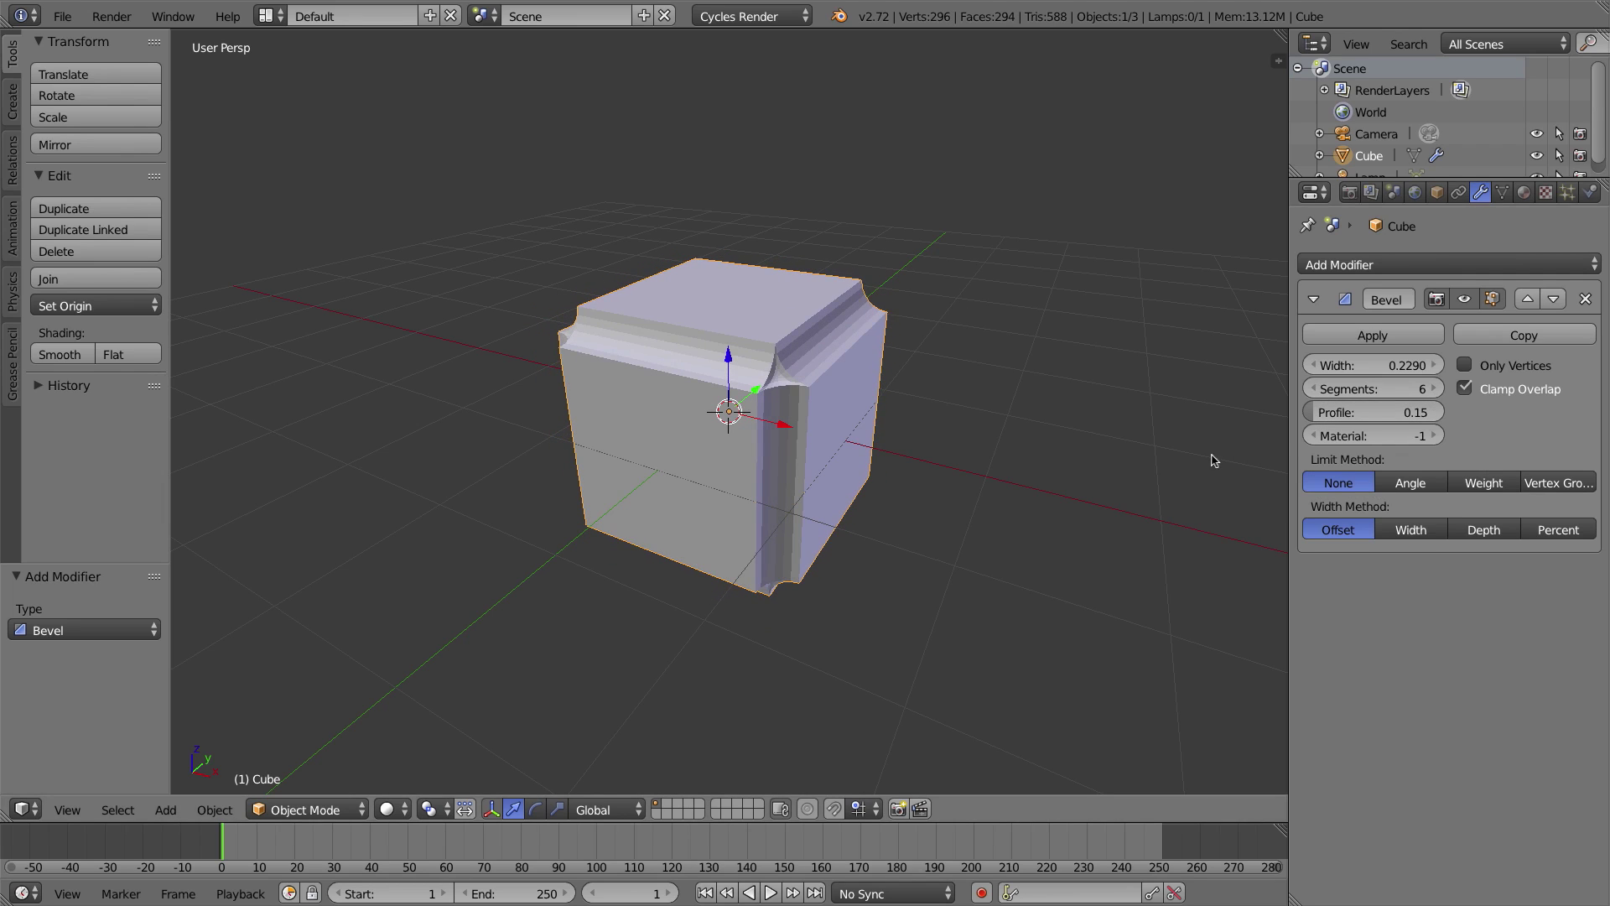
{"action": "left_click", "coordinate": [1363, 411]}
{"action": "type", "text": "0.5"}
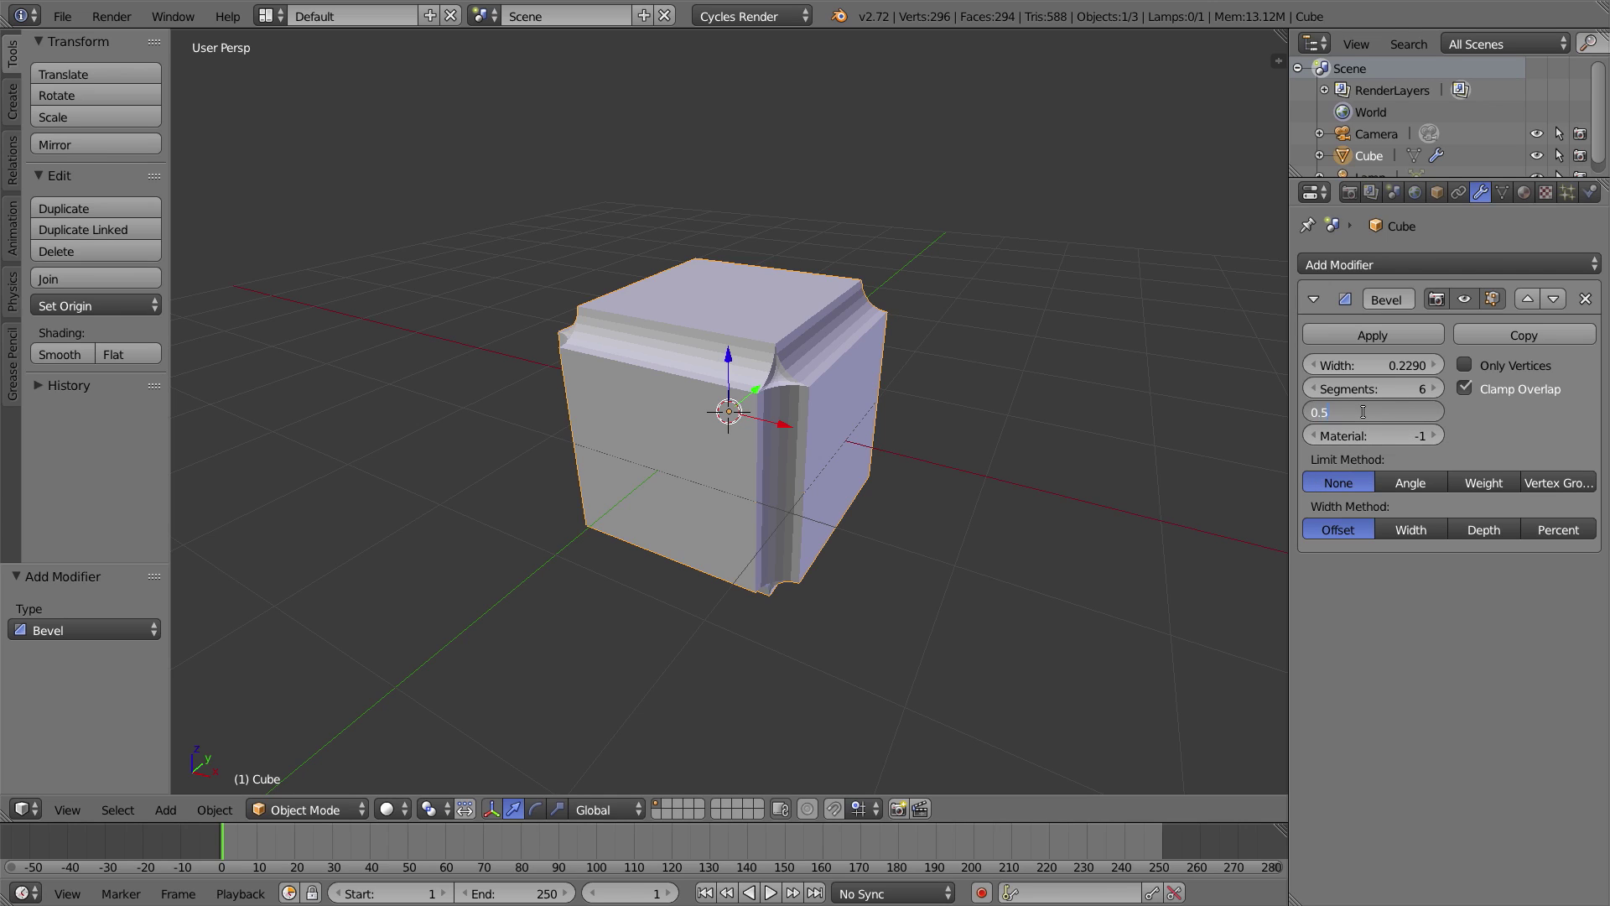
{"action": "key", "text": "Return"}
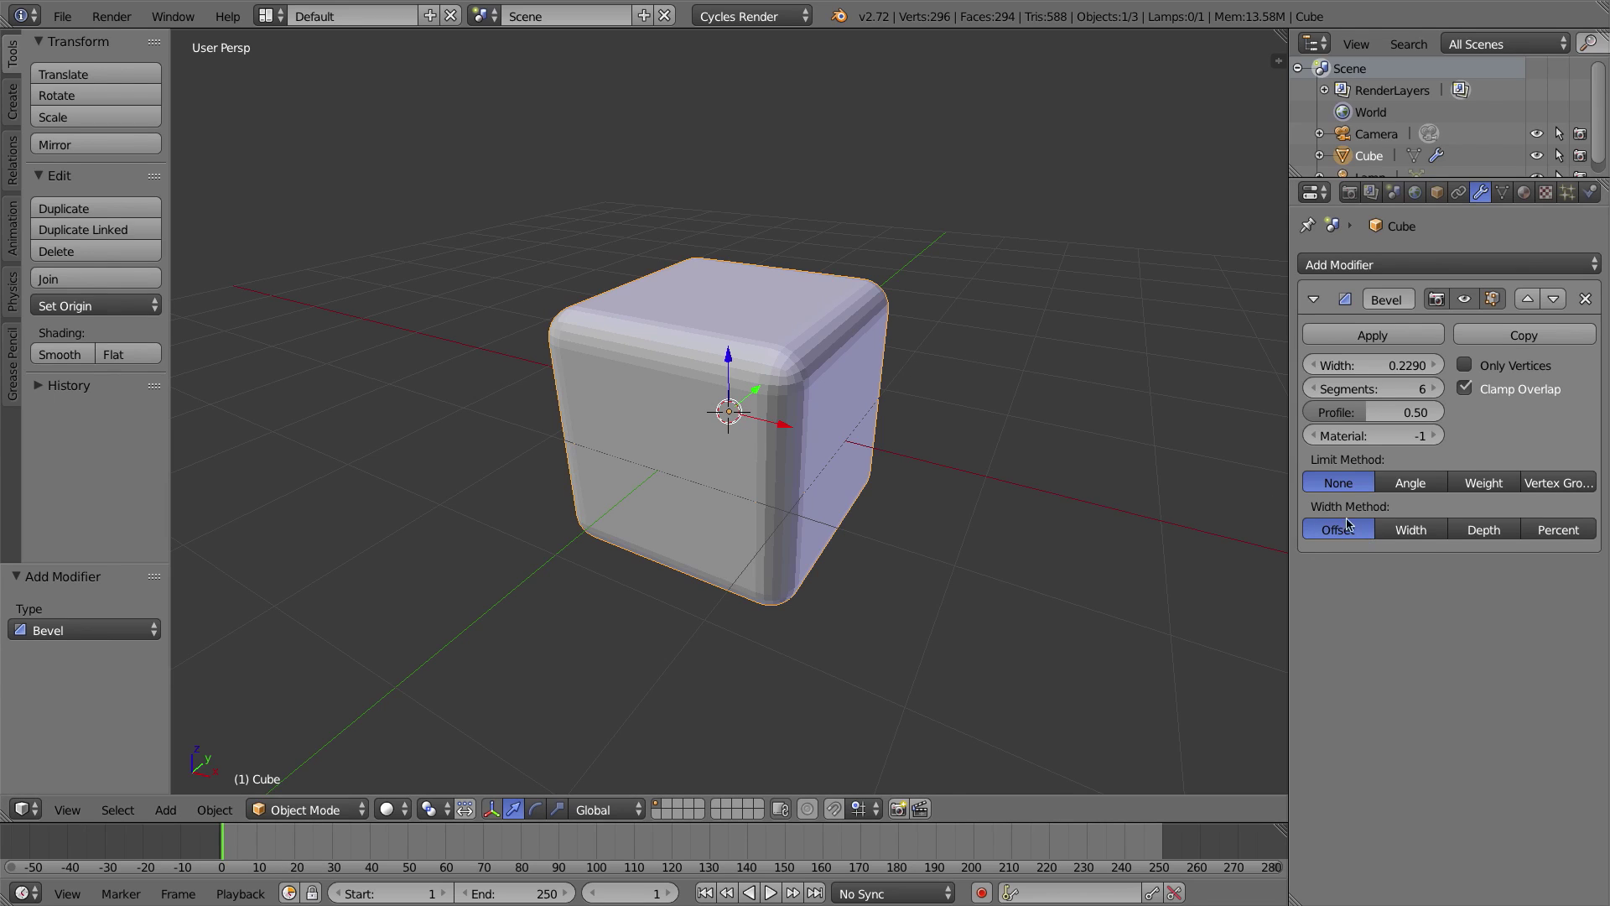
{"action": "left_click", "coordinate": [1408, 531]}
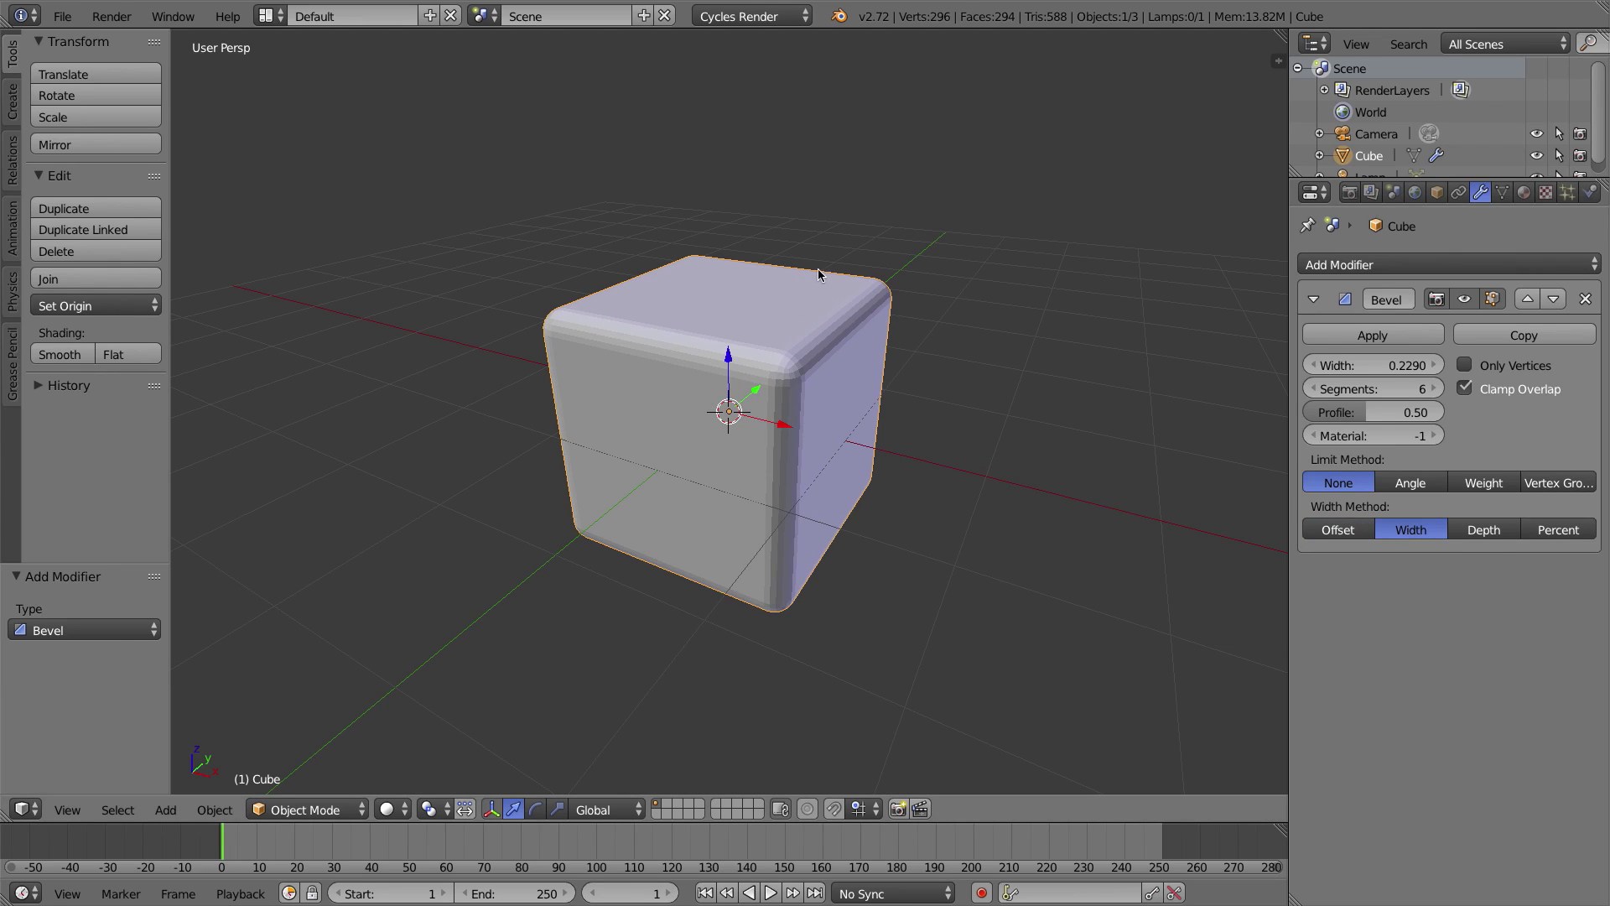
{"action": "left_click", "coordinate": [1483, 531]}
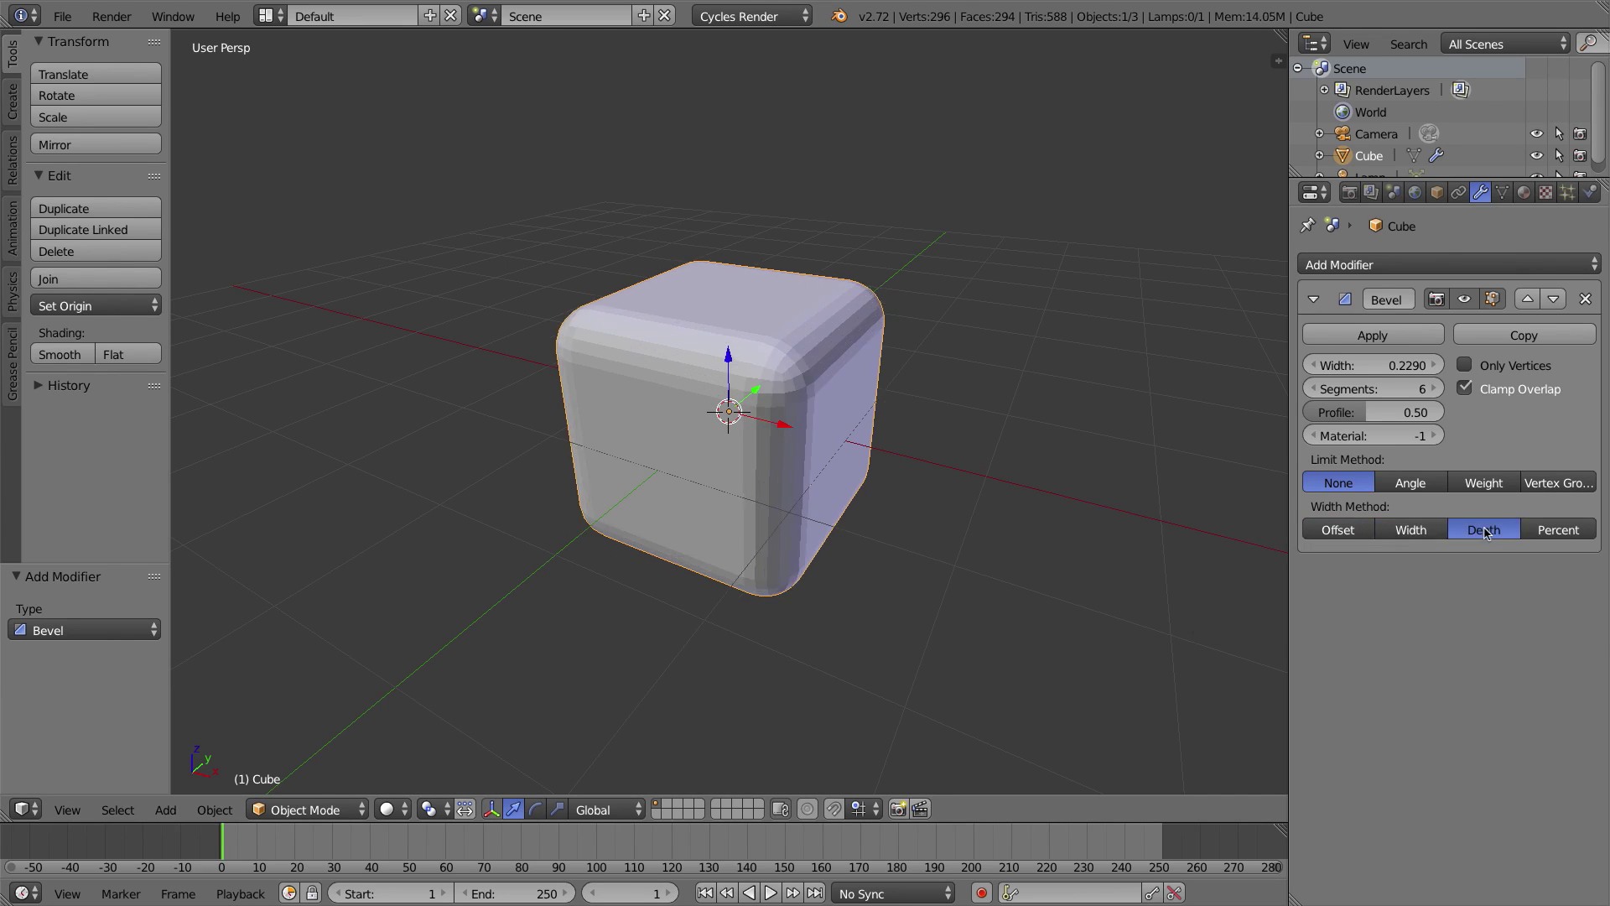
{"action": "left_click", "coordinate": [1558, 530]}
{"action": "scroll", "coordinate": [882, 287], "scroll_direction": "up", "scroll_amount": 1}
{"action": "scroll", "coordinate": [882, 287], "scroll_direction": "up", "scroll_amount": 4}
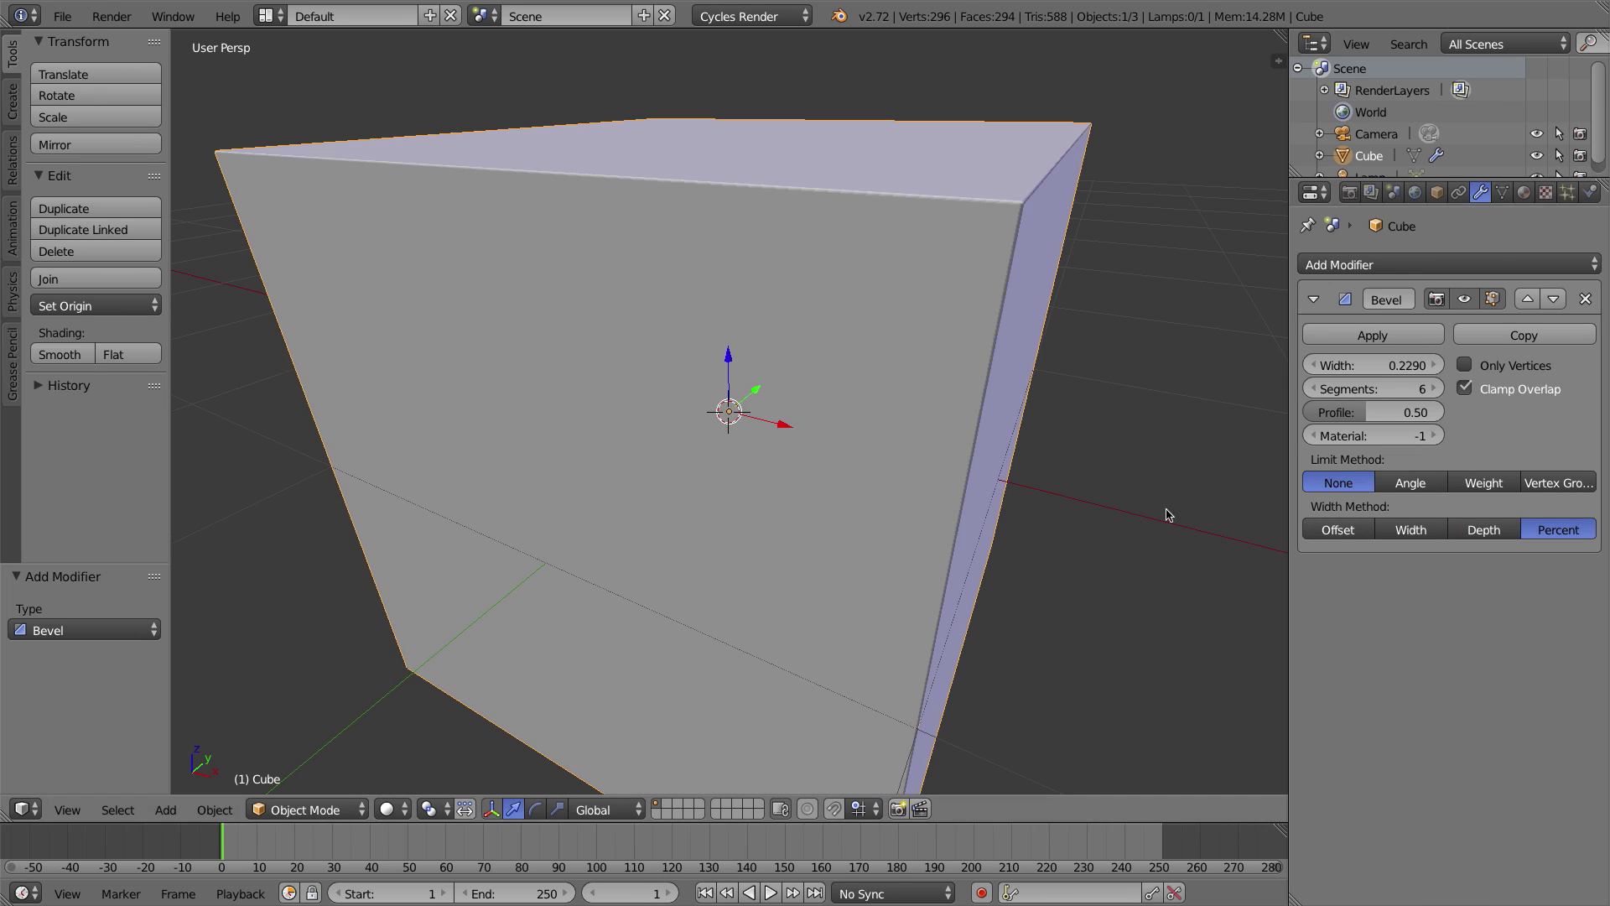
{"action": "left_click", "coordinate": [1365, 534]}
{"action": "scroll", "coordinate": [1017, 442], "scroll_direction": "down", "scroll_amount": 5}
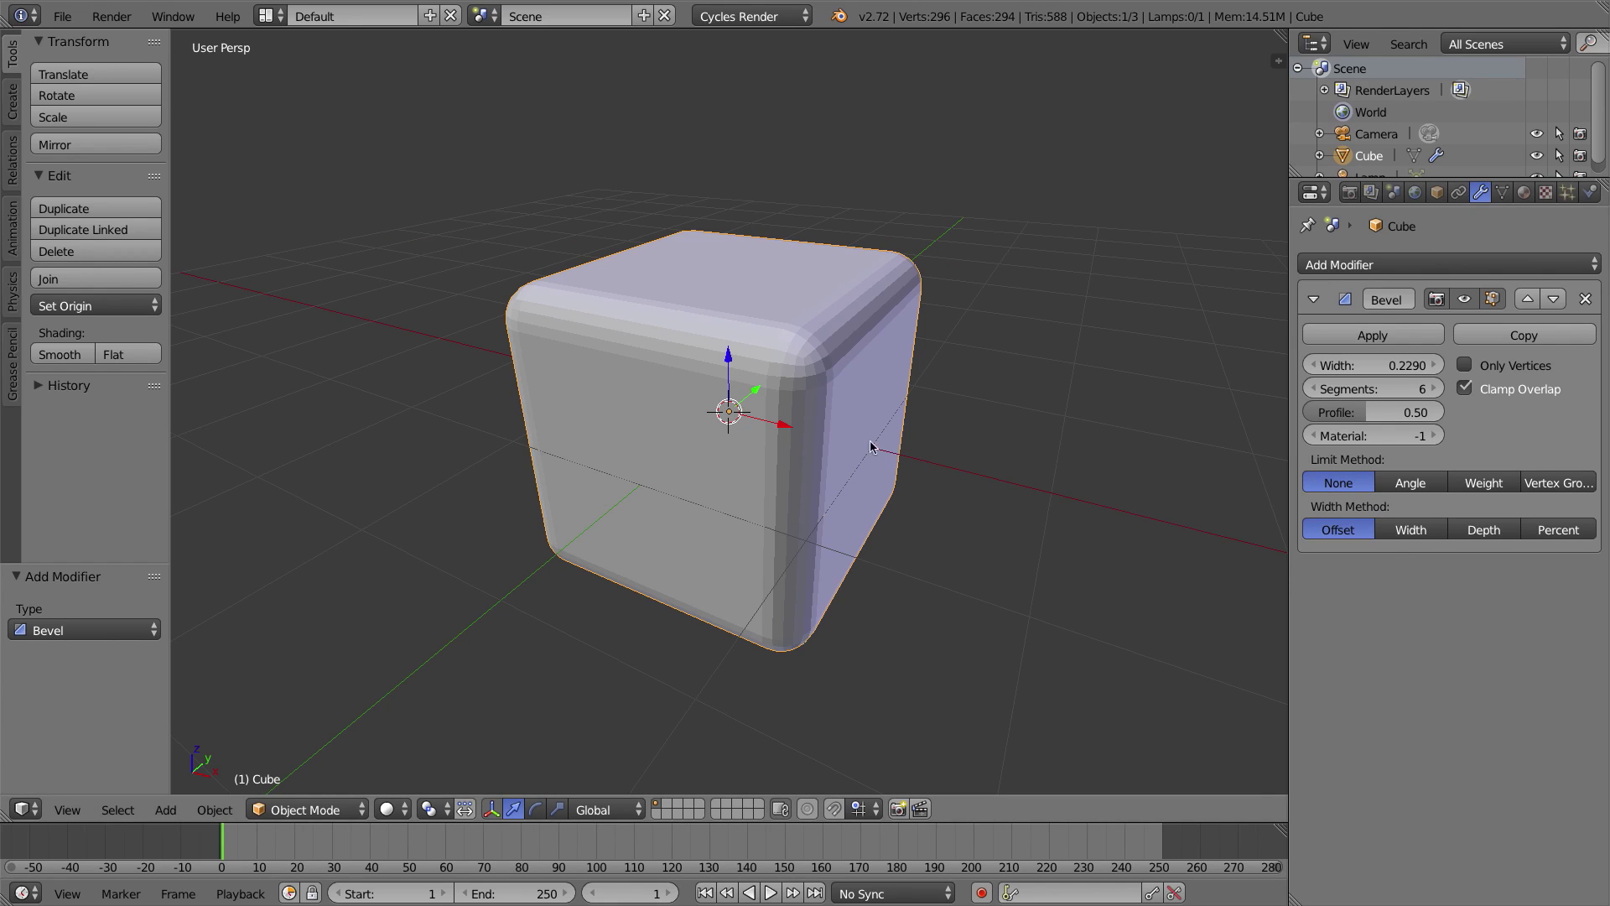
Cut a centred edge loop across the cube in Edit Mode, then return to Object Mode.
{"action": "key", "text": "Tab"}
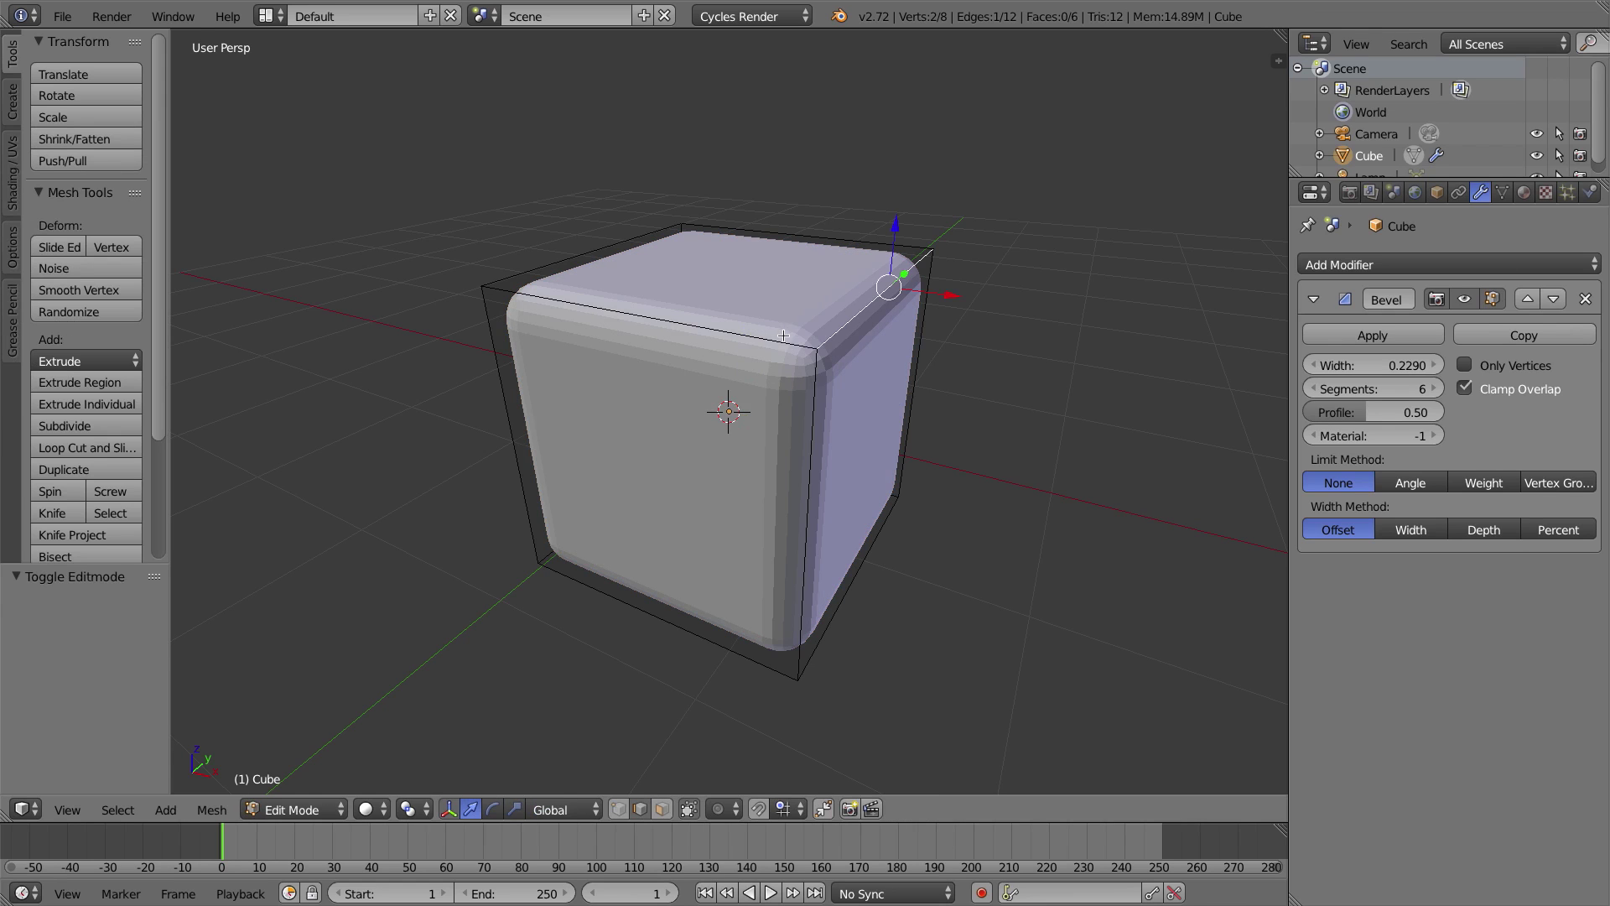
{"action": "key", "text": "ctrl+r"}
{"action": "left_click", "coordinate": [713, 339]}
{"action": "right_click", "coordinate": [733, 340]}
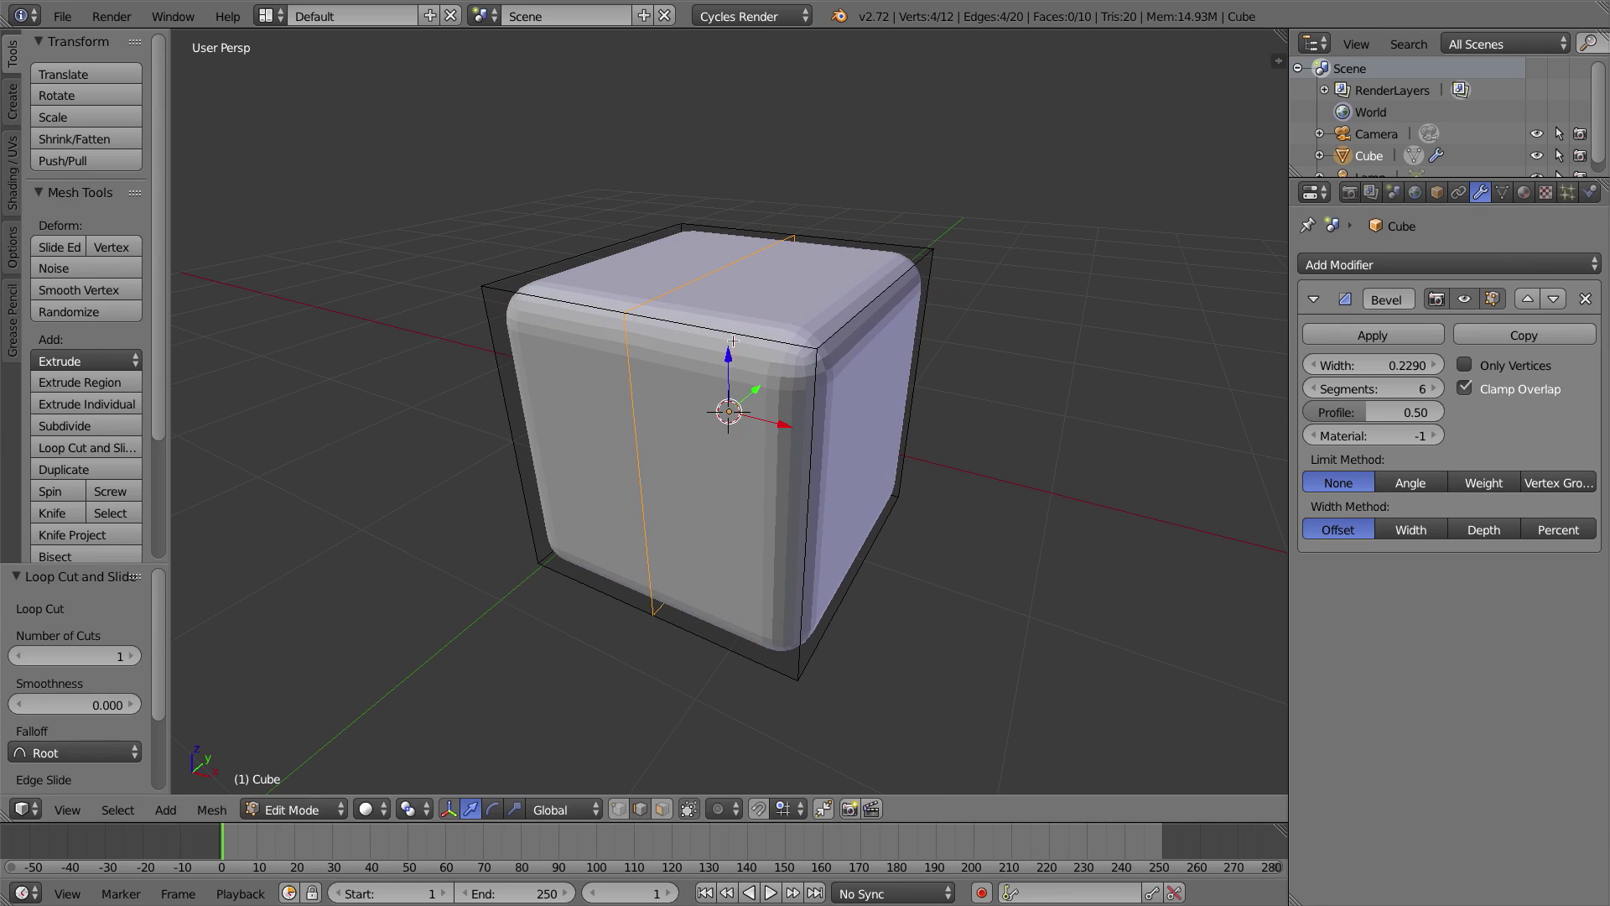
{"action": "key", "text": "Tab"}
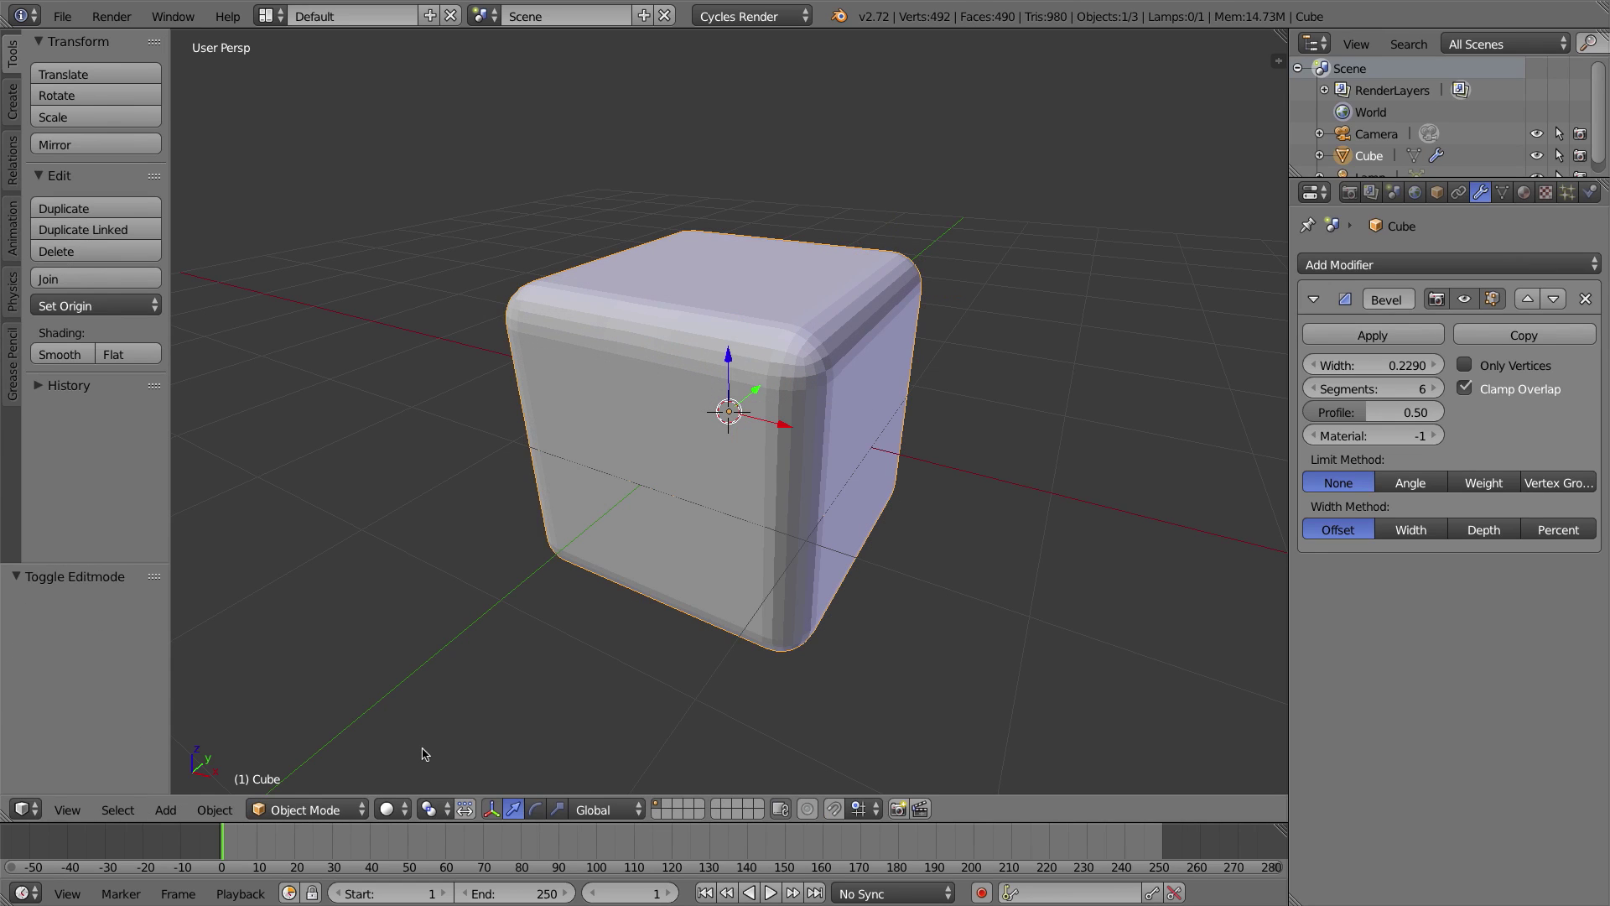
{"action": "left_click", "coordinate": [388, 808]}
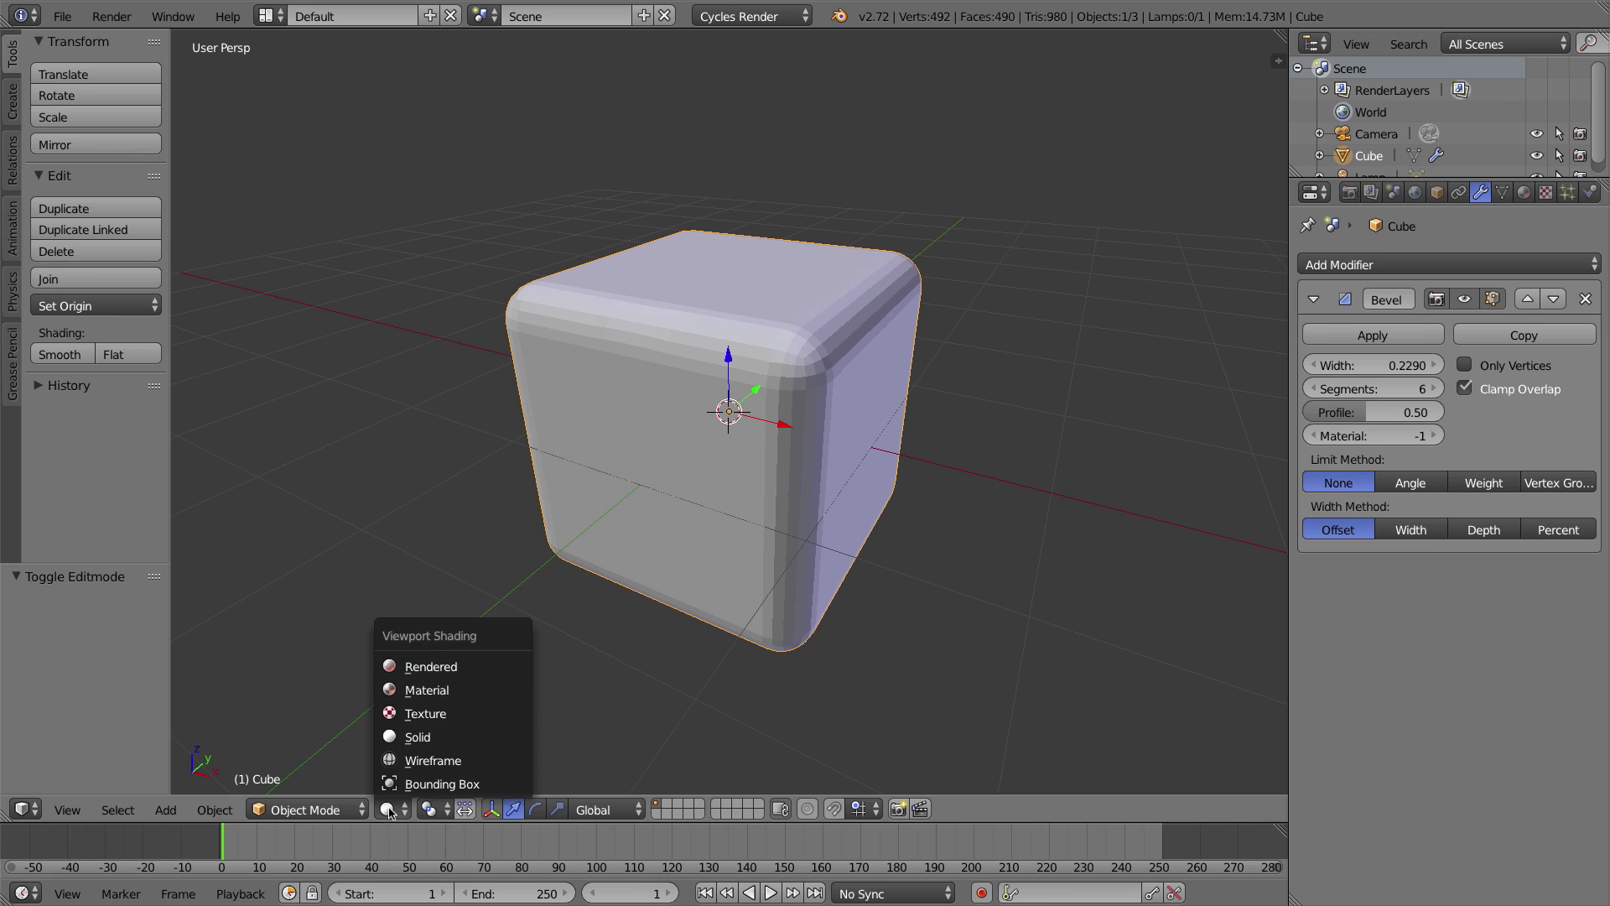
Switch to Wireframe shading and orbit around the cube to inspect the bevel loops.
{"action": "left_click", "coordinate": [445, 770]}
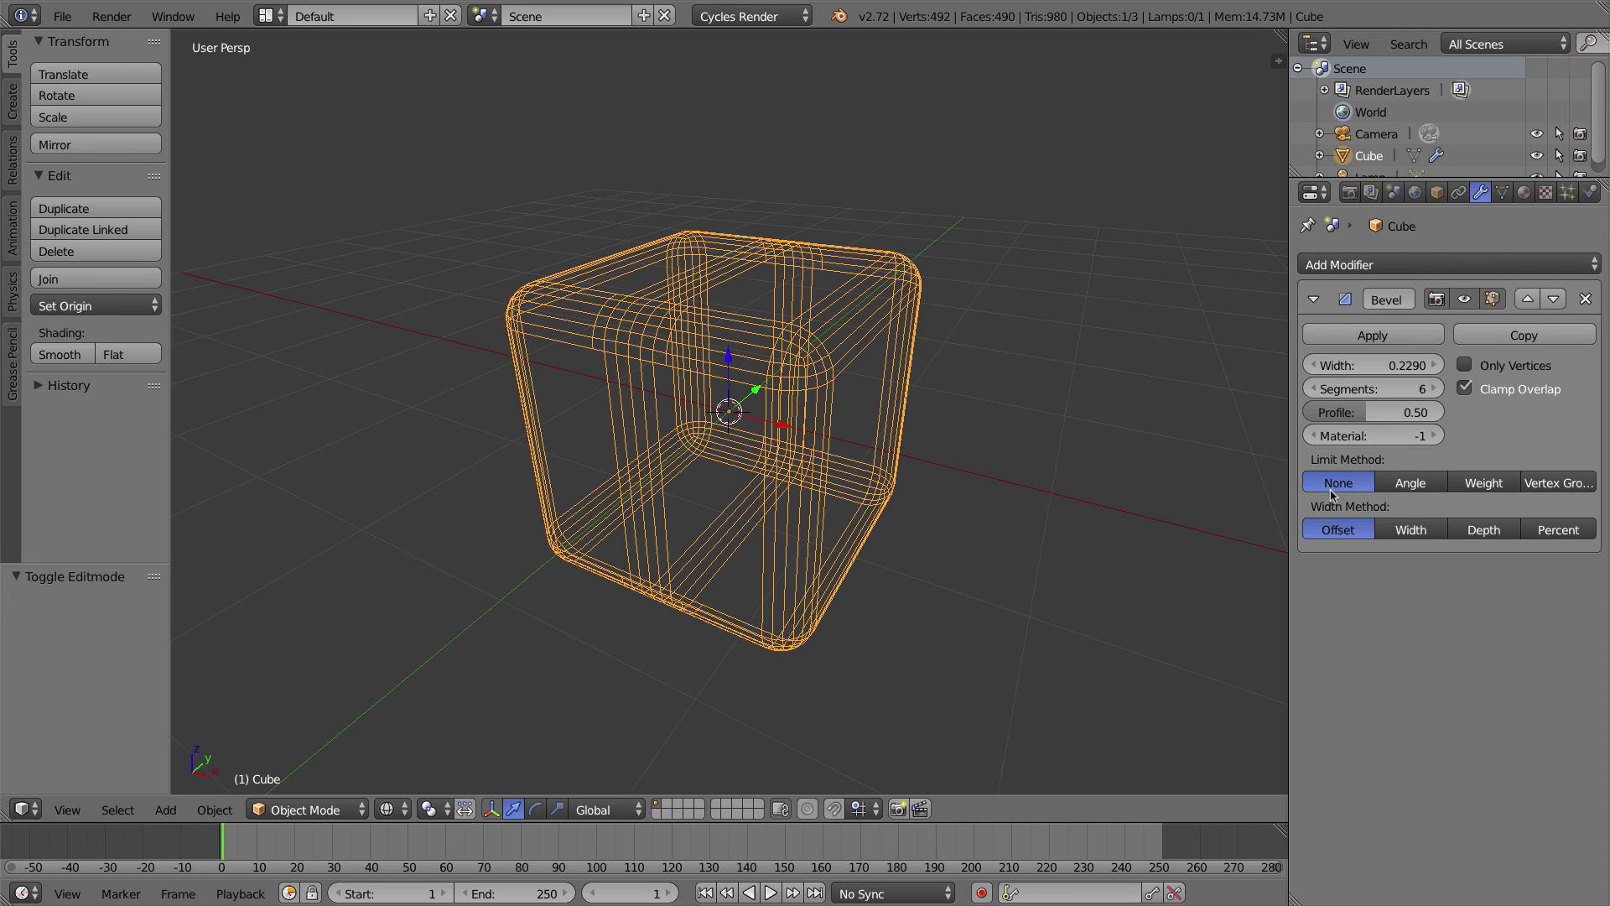
{"action": "middle_click_drag", "start_coordinate": [889, 403], "coordinate": [812, 351]}
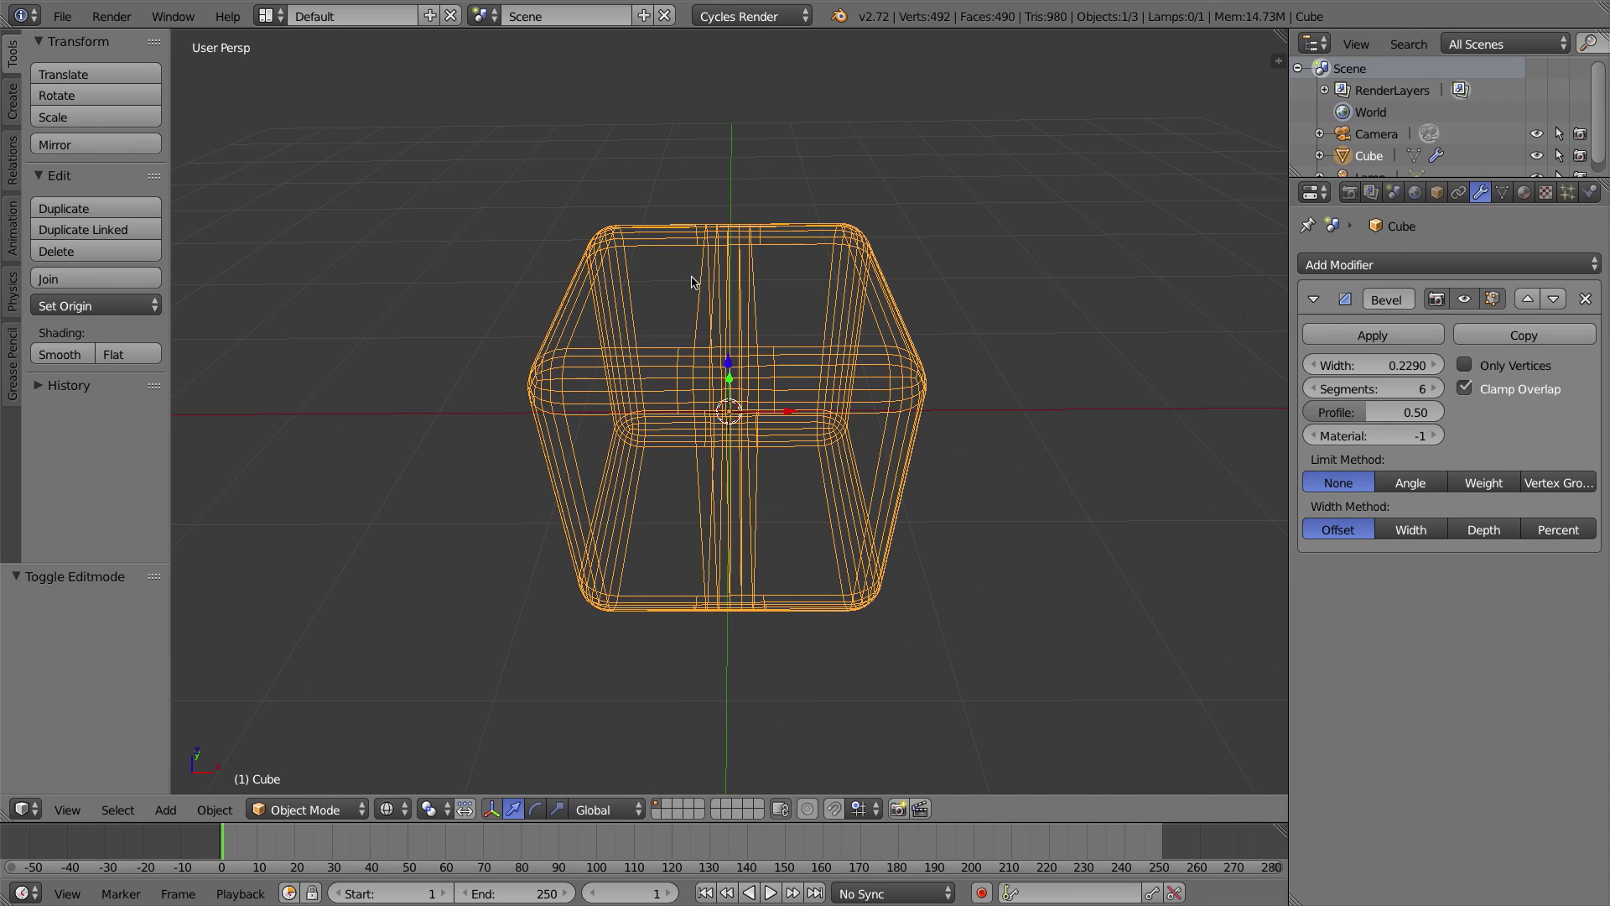
{"action": "middle_click_drag", "start_coordinate": [752, 273], "coordinate": [720, 268]}
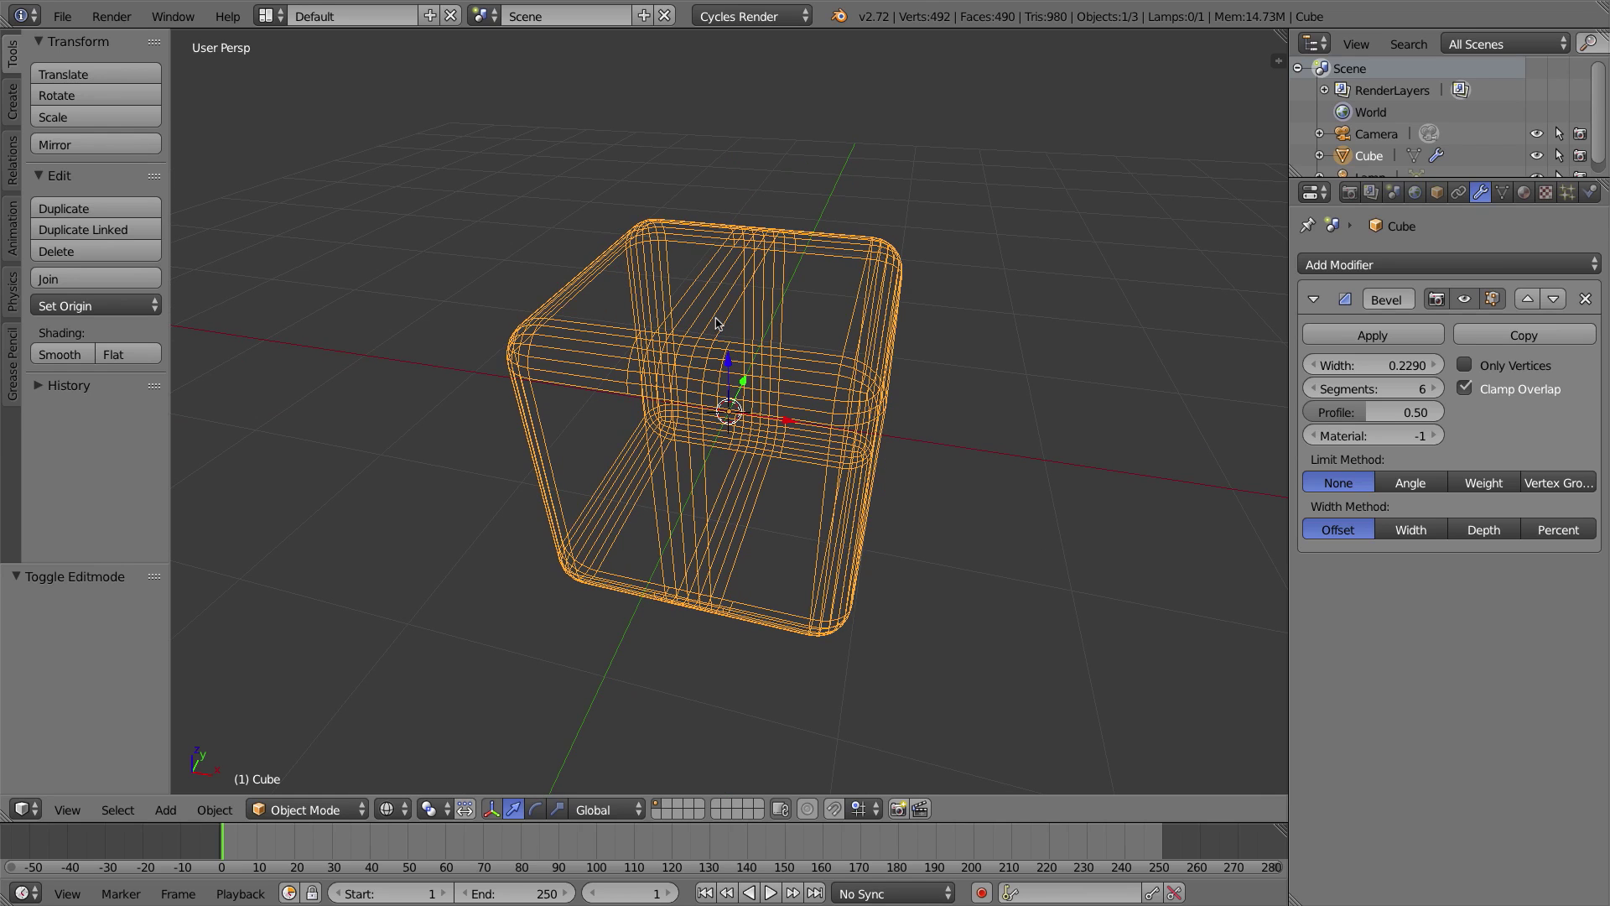
{"action": "middle_click_drag", "start_coordinate": [872, 344], "coordinate": [863, 314]}
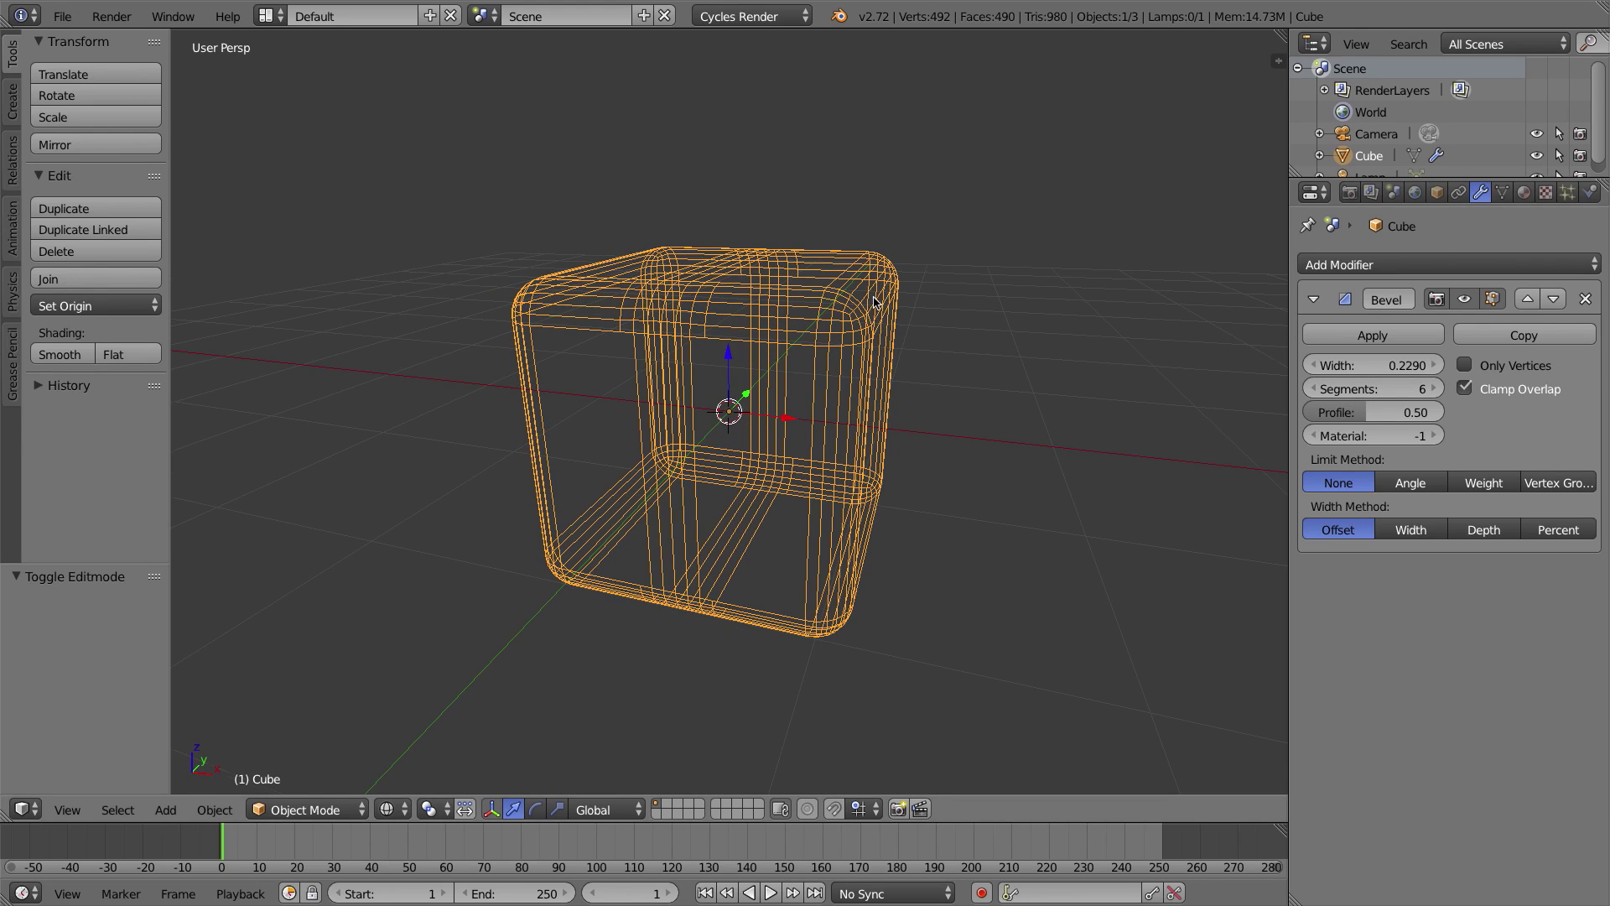
{"action": "middle_click_drag", "start_coordinate": [874, 300], "coordinate": [969, 352]}
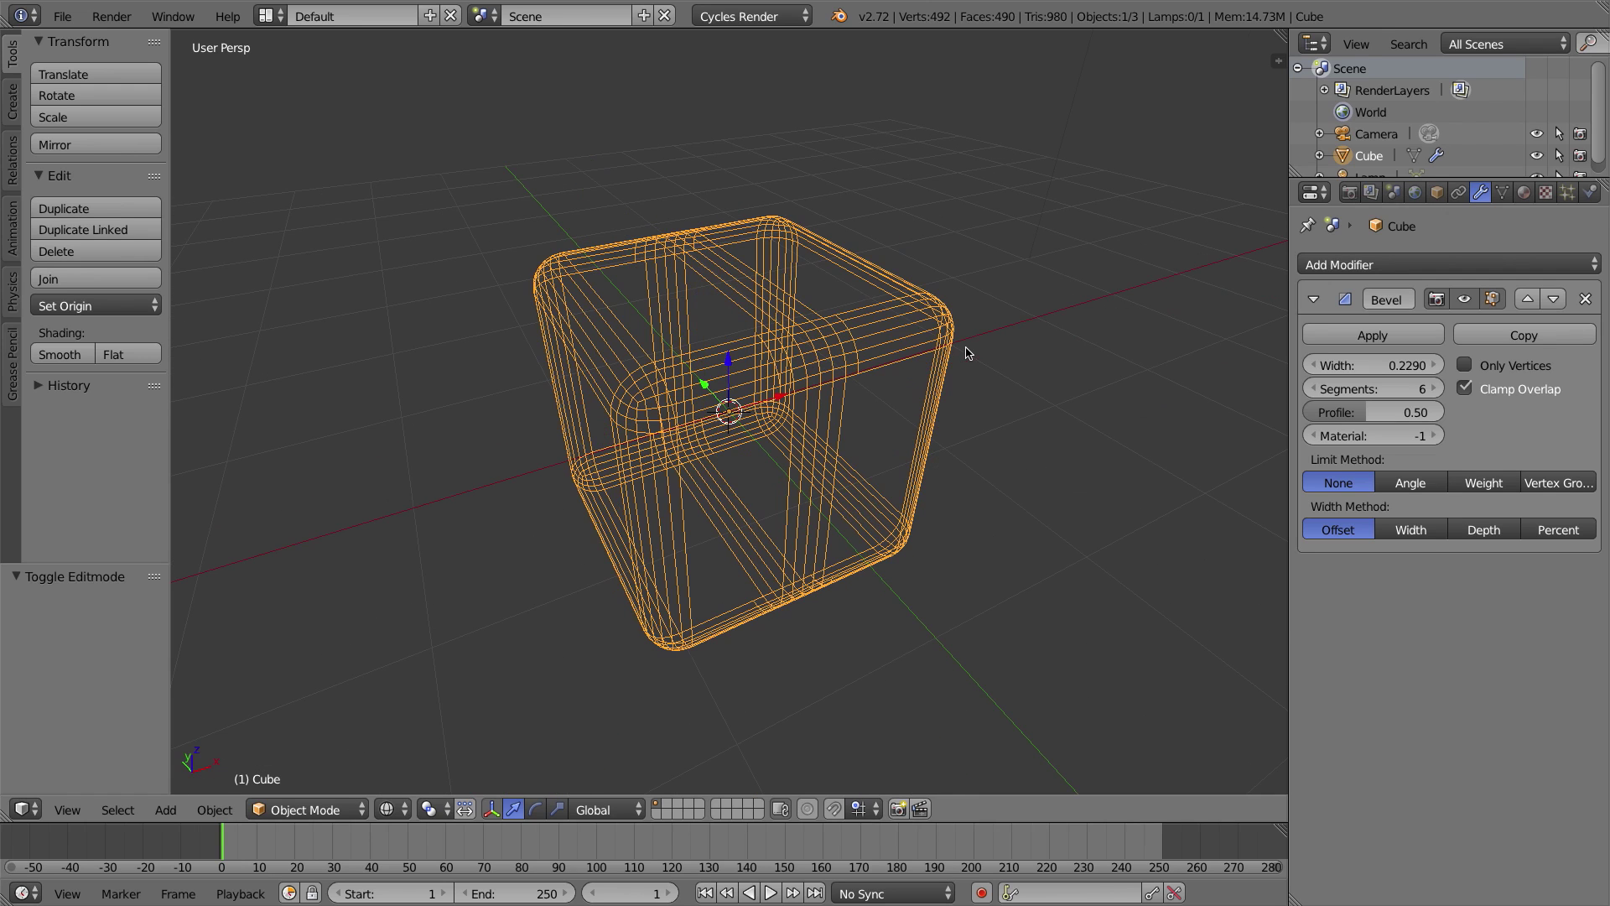
{"action": "middle_click_drag", "start_coordinate": [901, 295], "coordinate": [849, 298]}
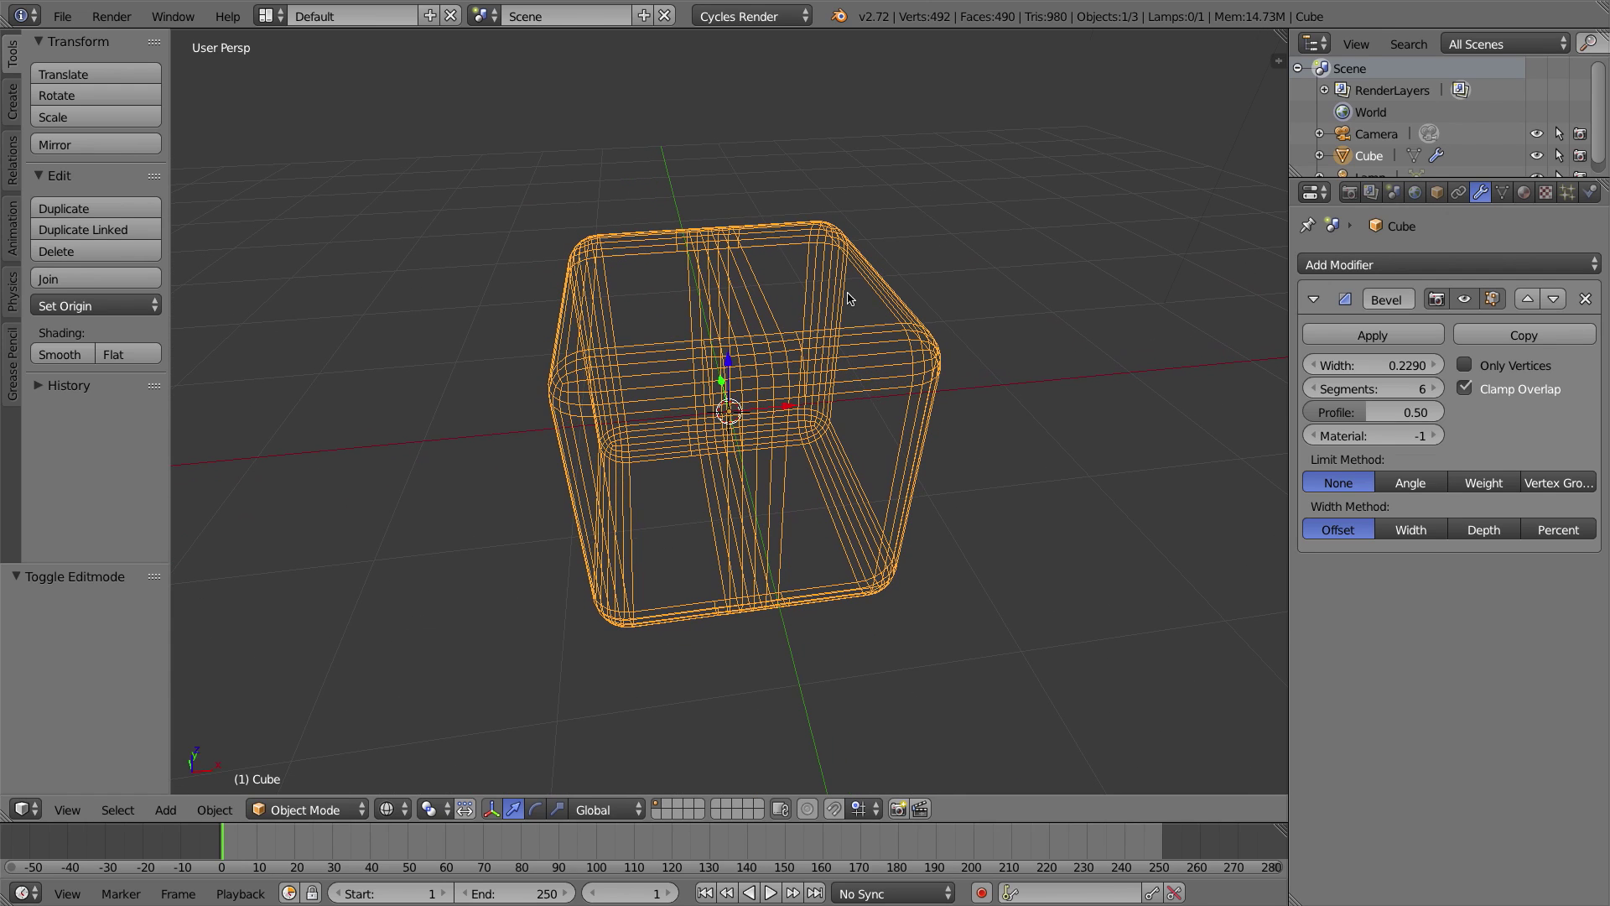
{"action": "middle_click_drag", "start_coordinate": [731, 280], "coordinate": [708, 197]}
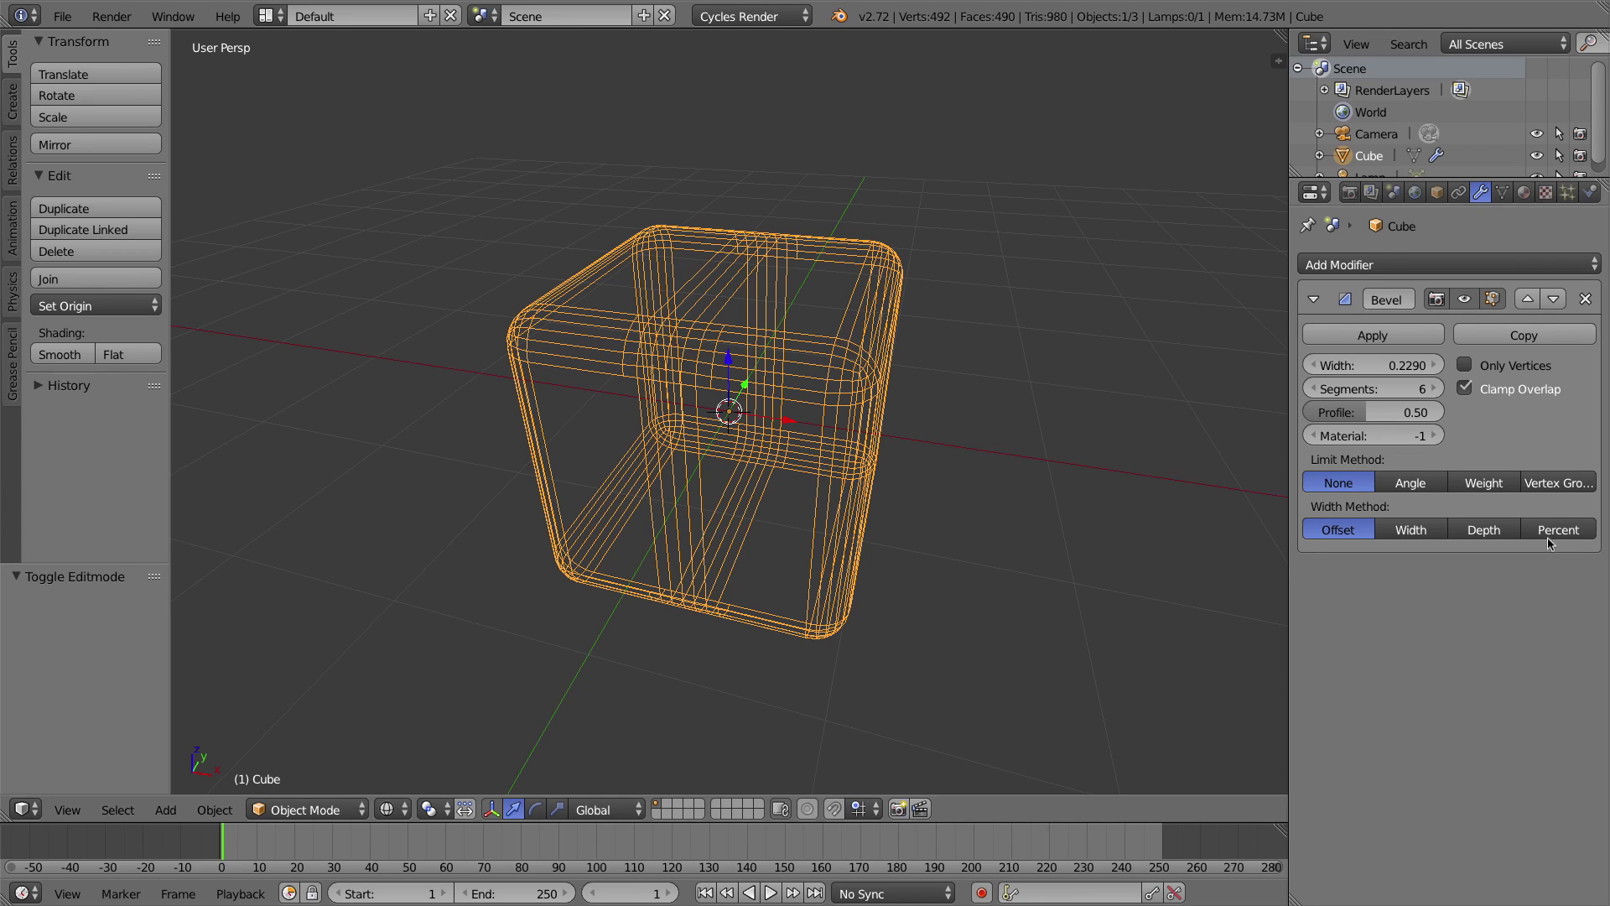
Limit the Bevel modifier by Angle with an 85° threshold, checking the mesh in Edit Mode.
{"action": "left_click", "coordinate": [1428, 488]}
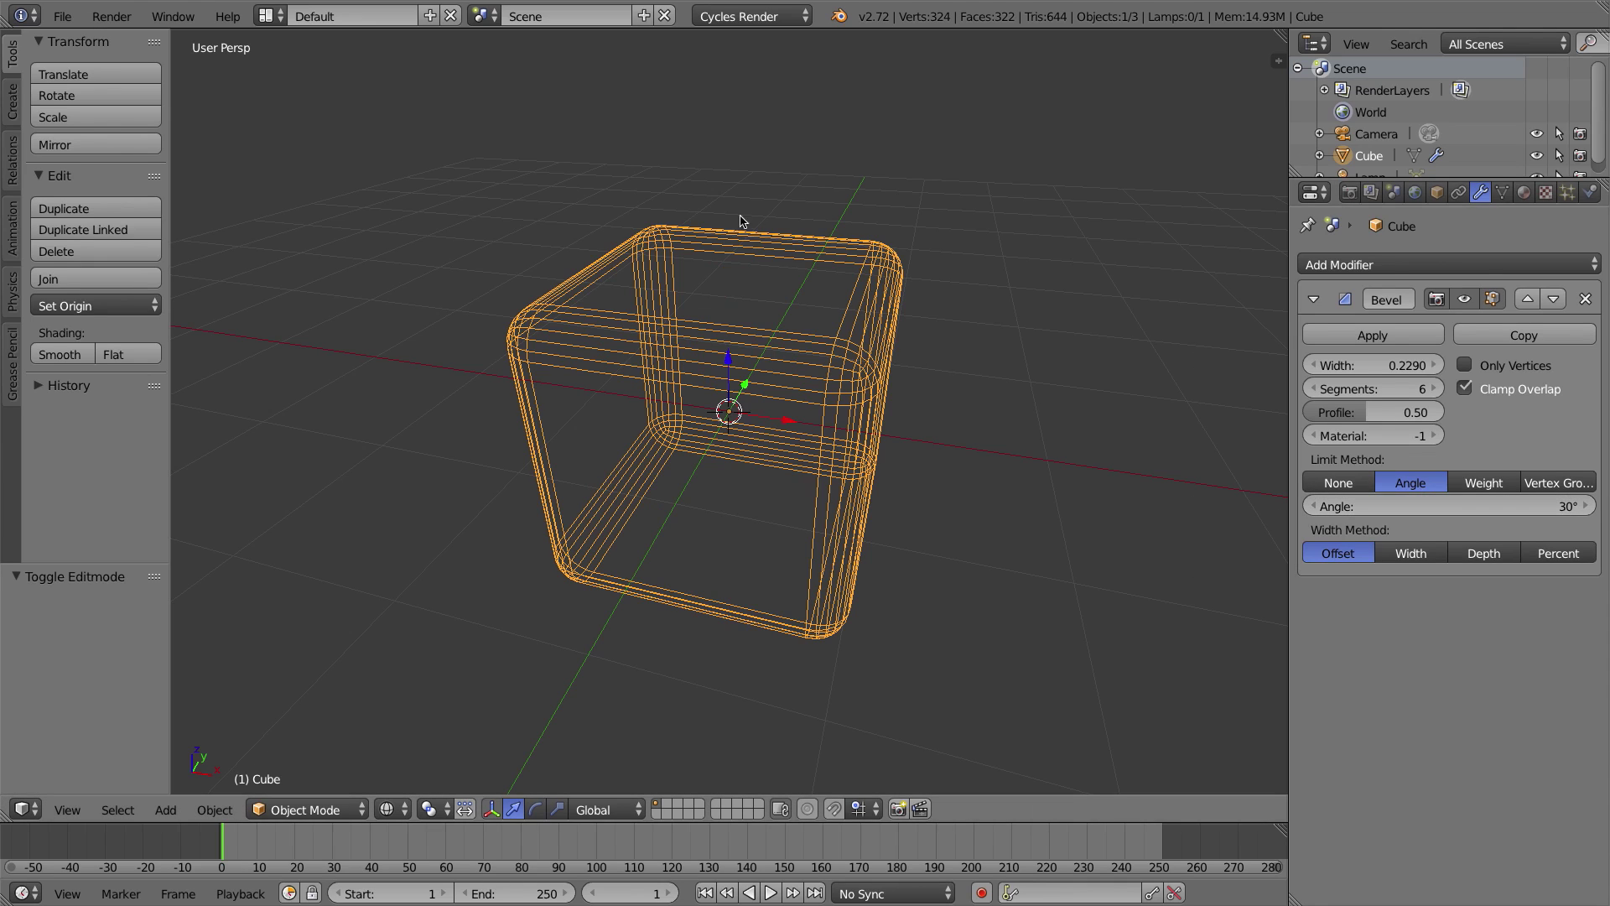
{"action": "middle_click_drag", "start_coordinate": [1009, 348], "coordinate": [845, 278]}
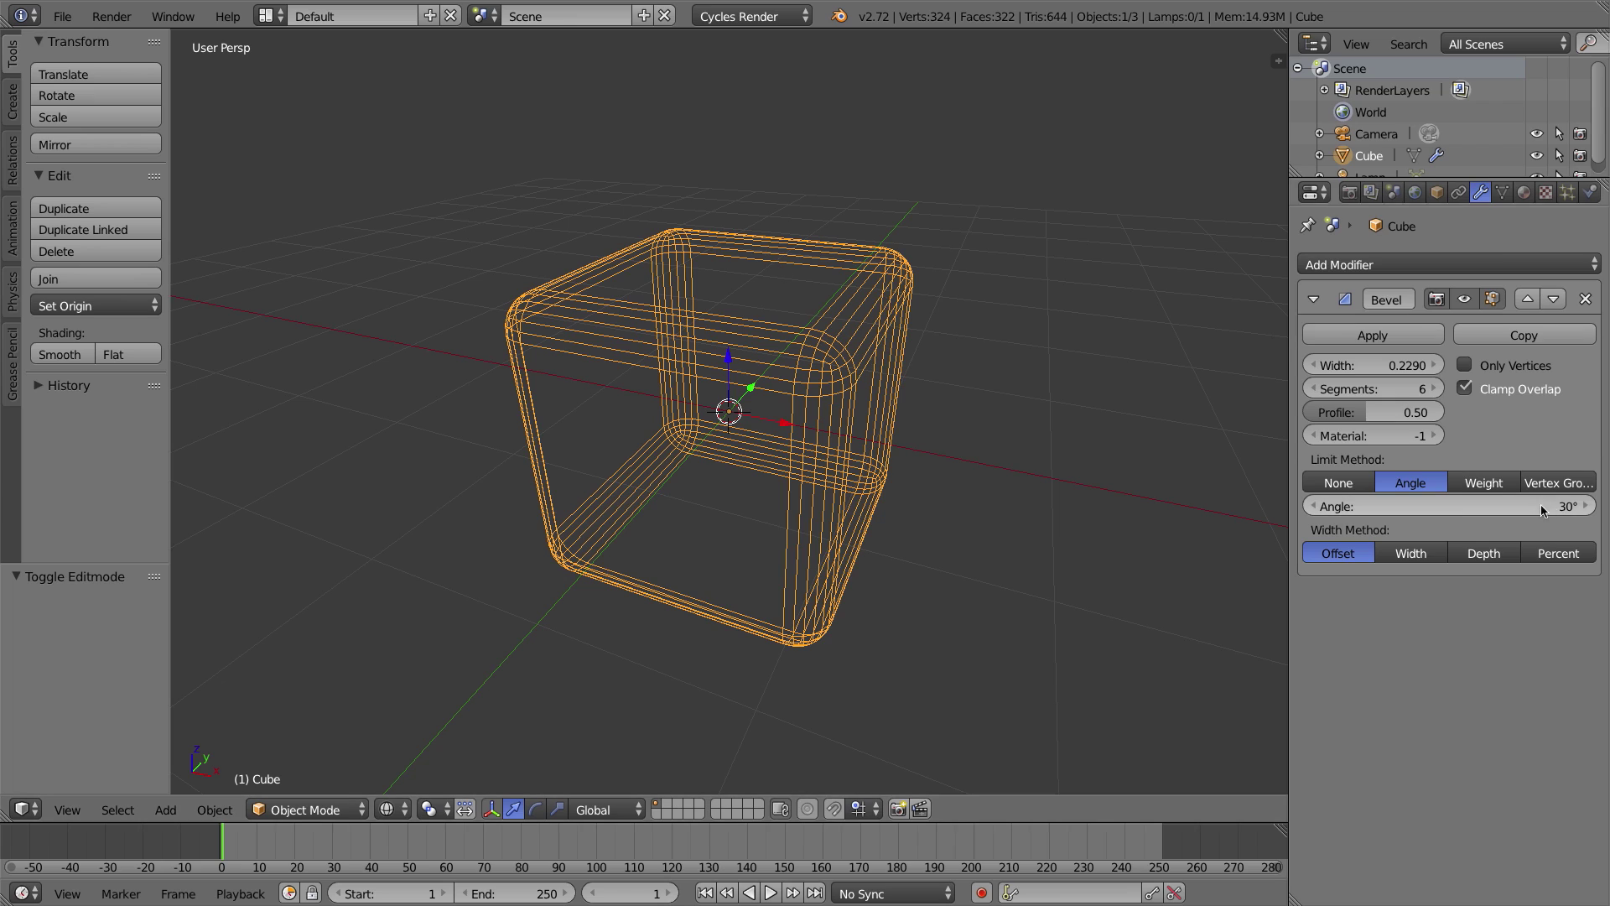
{"action": "left_click_drag", "start_coordinate": [1473, 518], "coordinate": [1477, 513]}
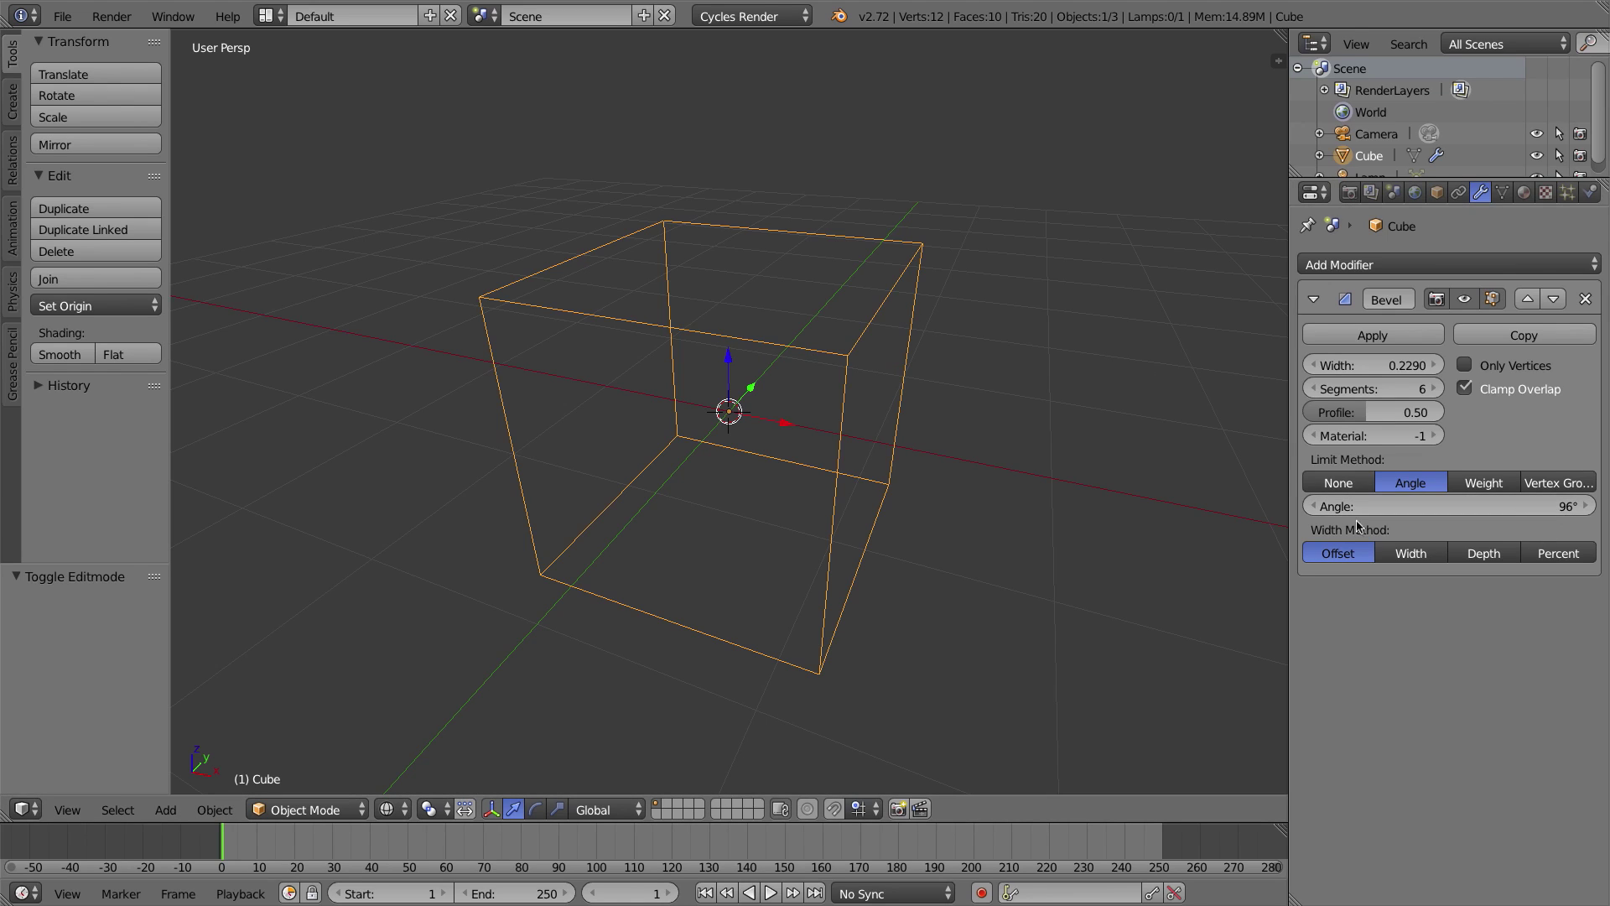
{"action": "left_click", "coordinate": [1559, 505]}
{"action": "type", "text": "85"}
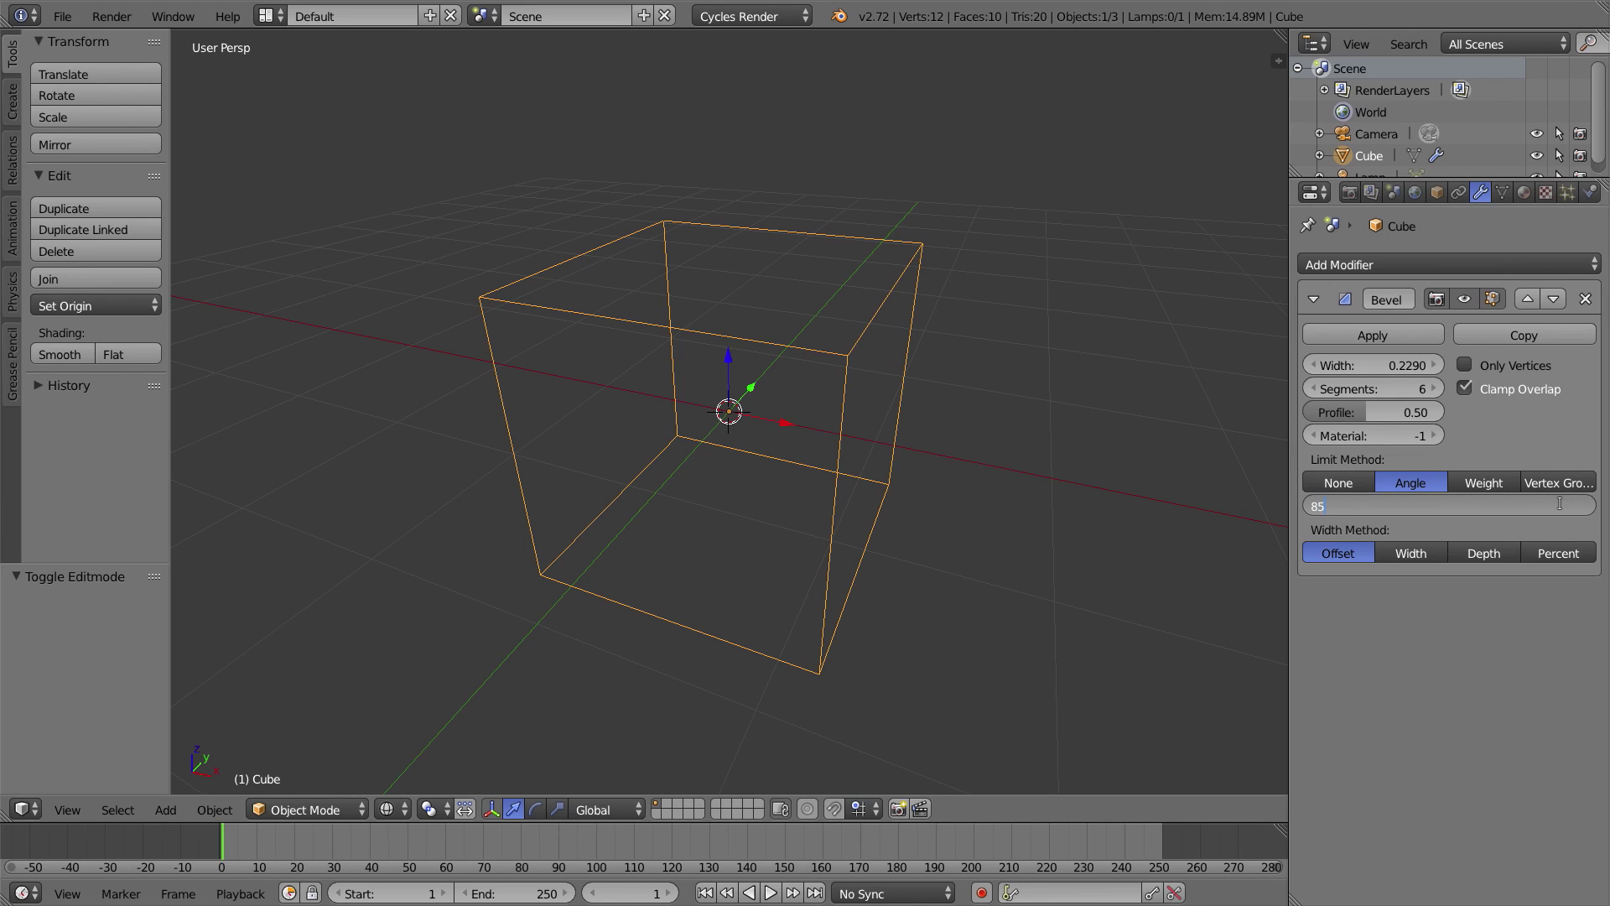
{"action": "key", "text": "Return"}
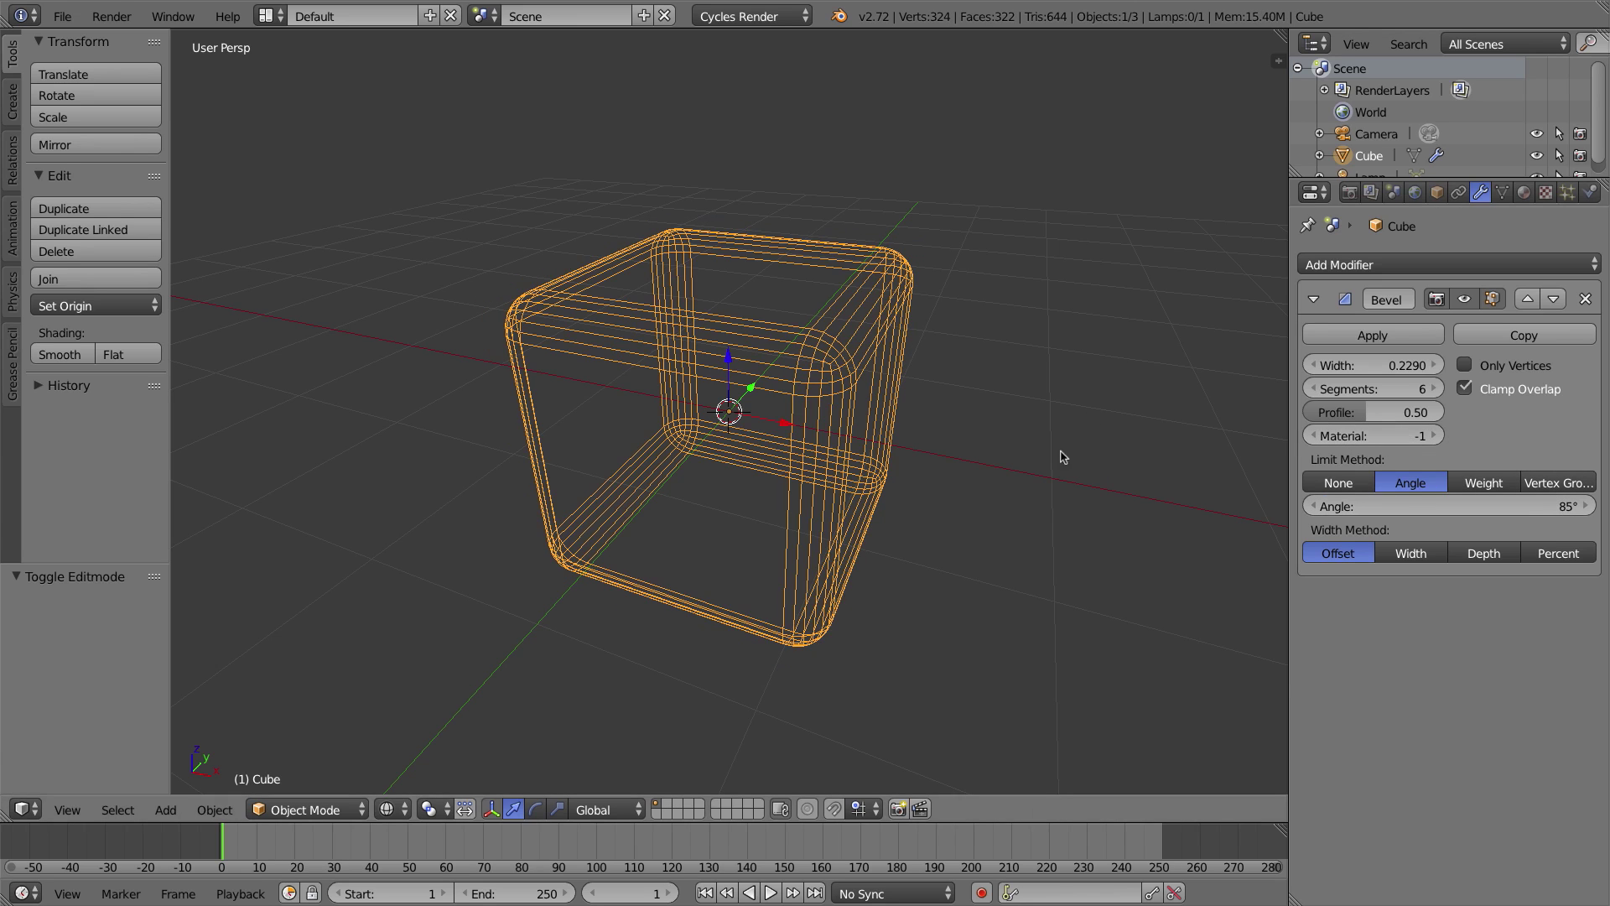
{"action": "middle_click_drag", "start_coordinate": [697, 312], "coordinate": [720, 306]}
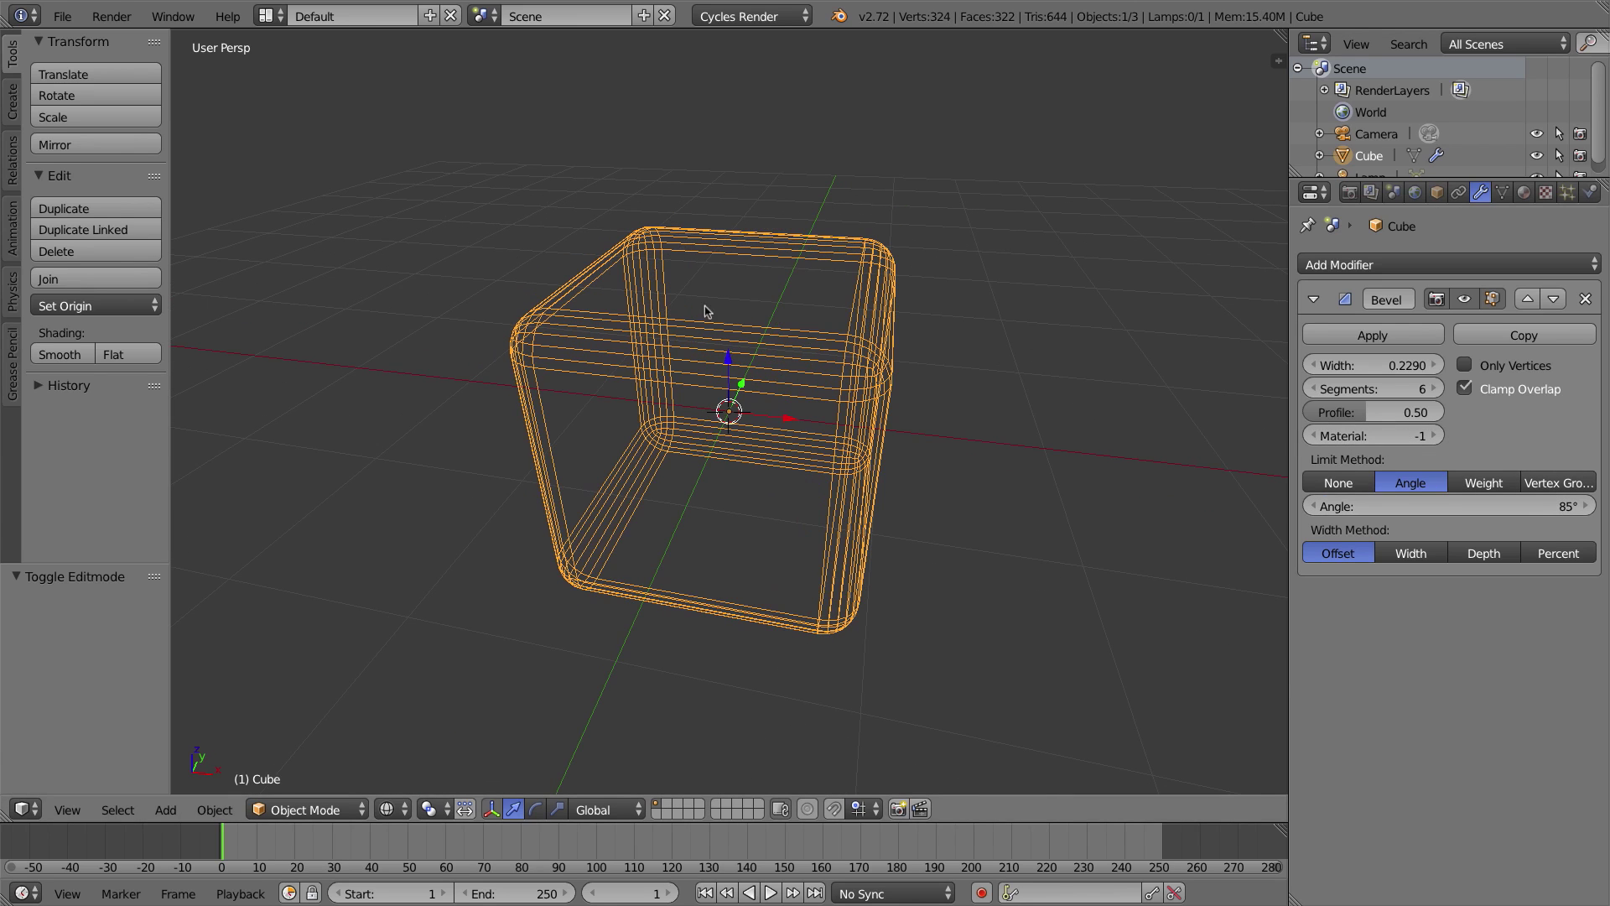
{"action": "key", "text": "Tab"}
{"action": "key", "text": "Tab"}
{"action": "key", "text": "Tab"}
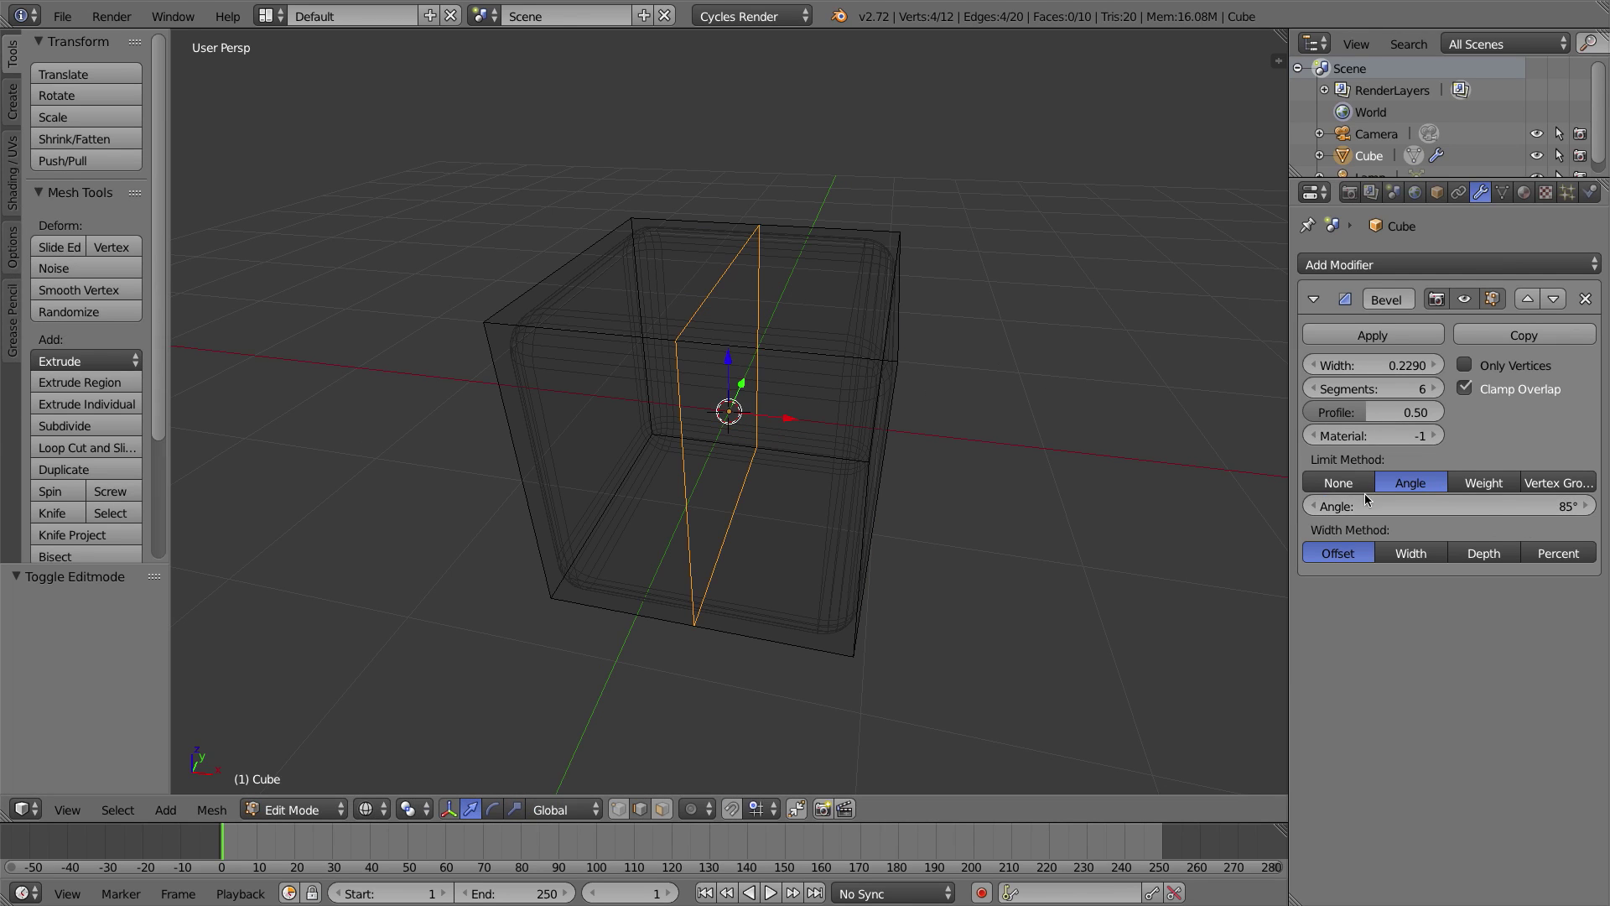
{"action": "key", "text": "Tab"}
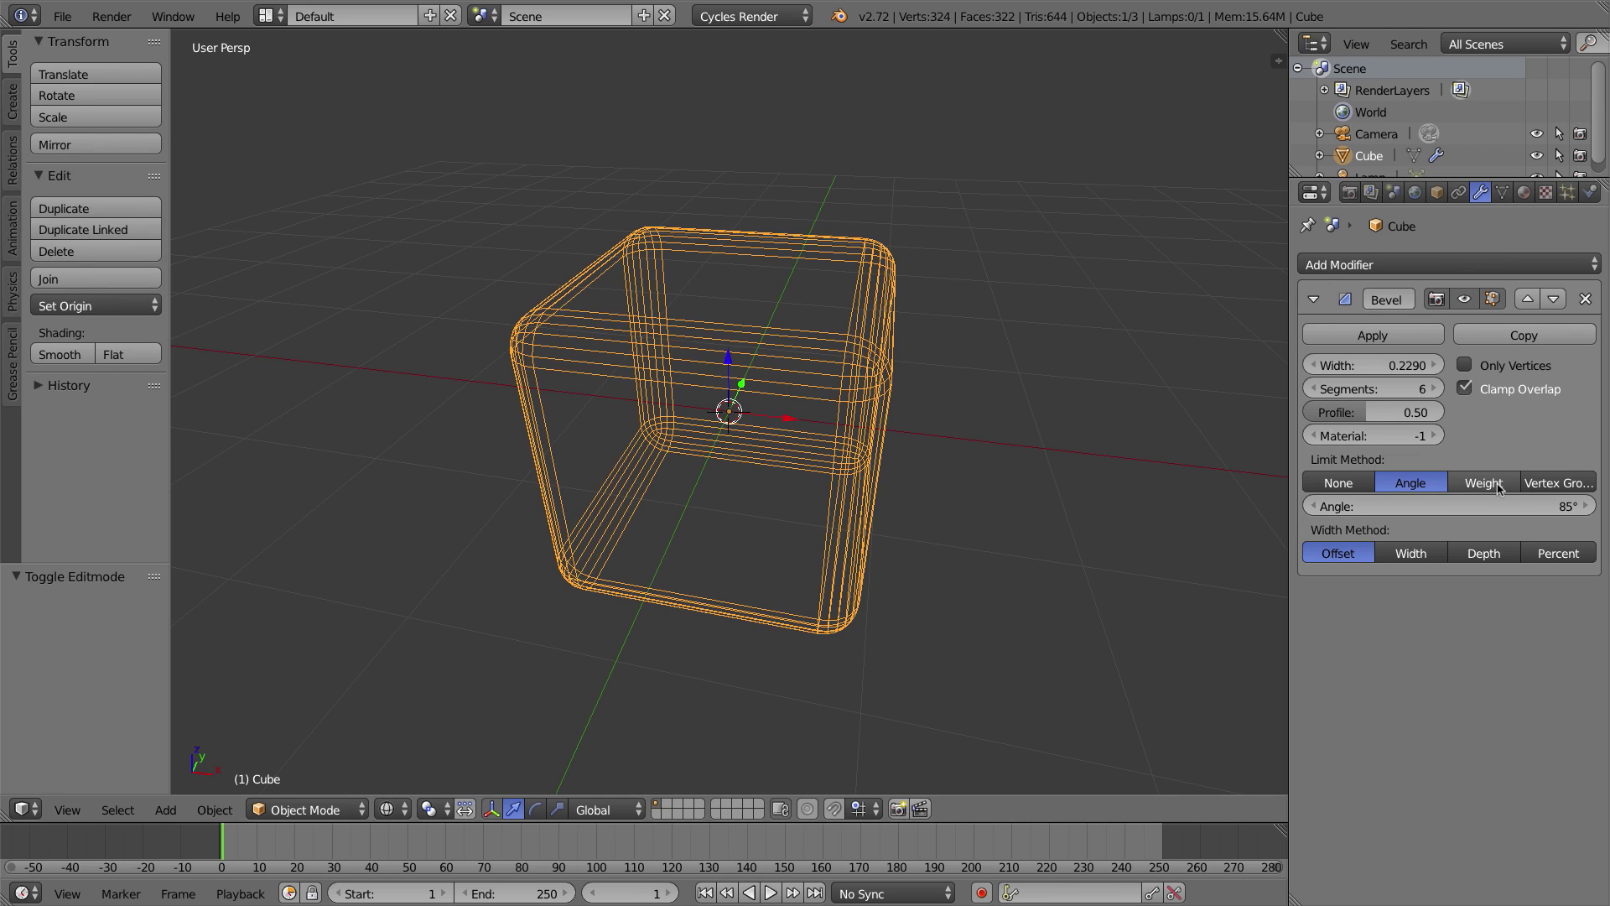
Set the bevel limit method to Vertex Group and hide the modifier in the Edit Mode viewport.
{"action": "left_click", "coordinate": [1559, 484]}
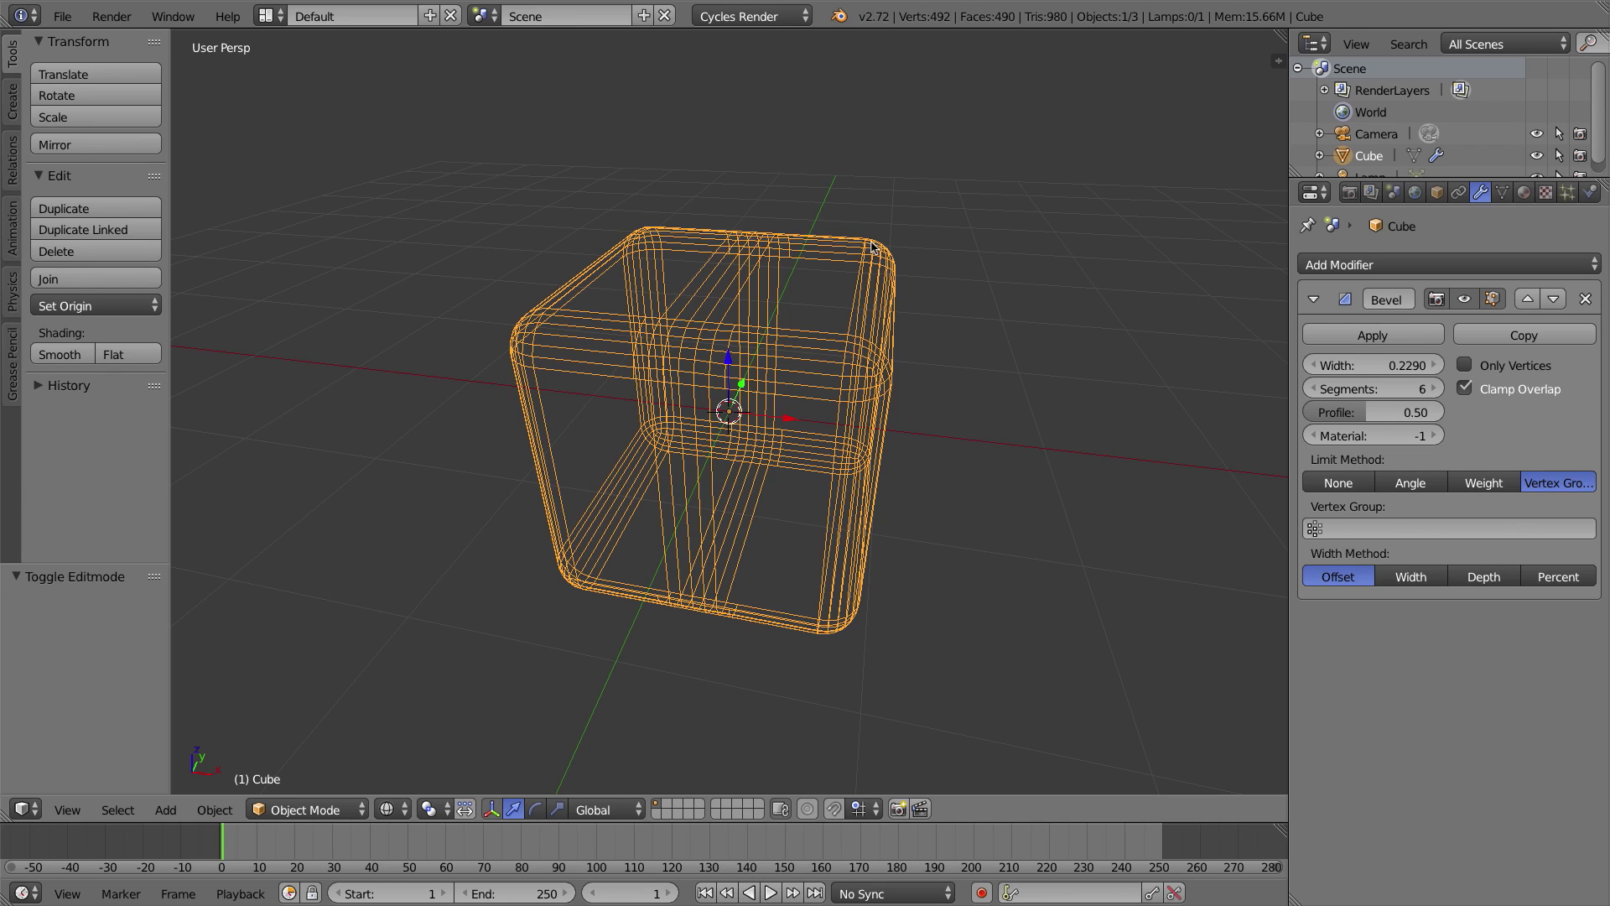
{"action": "key", "text": "Tab"}
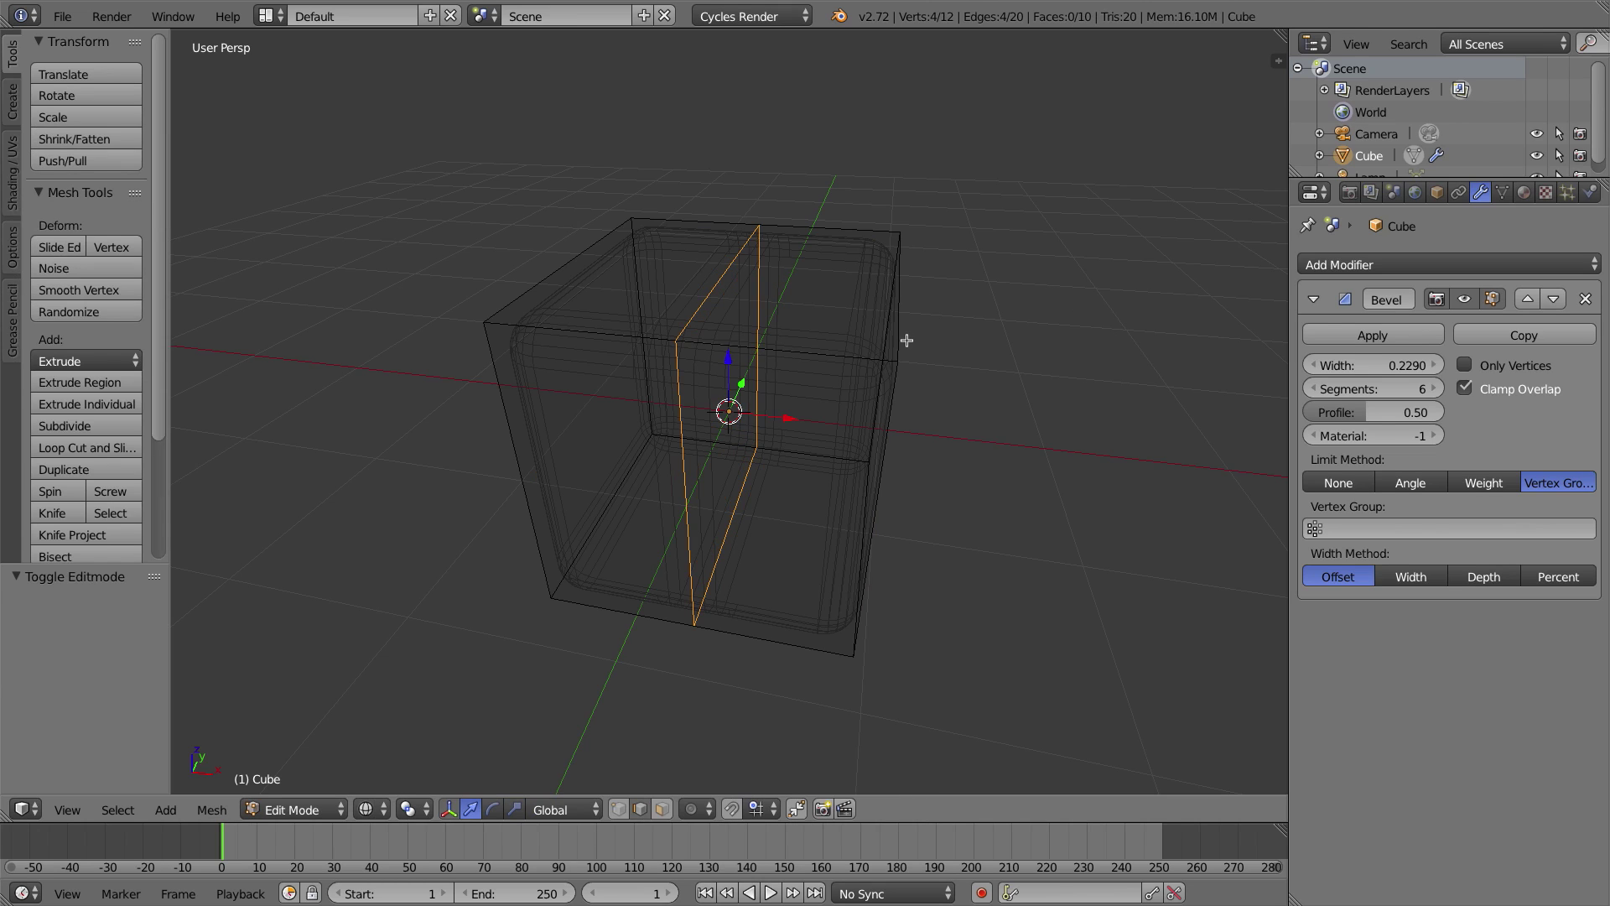
{"action": "left_click", "coordinate": [1464, 299]}
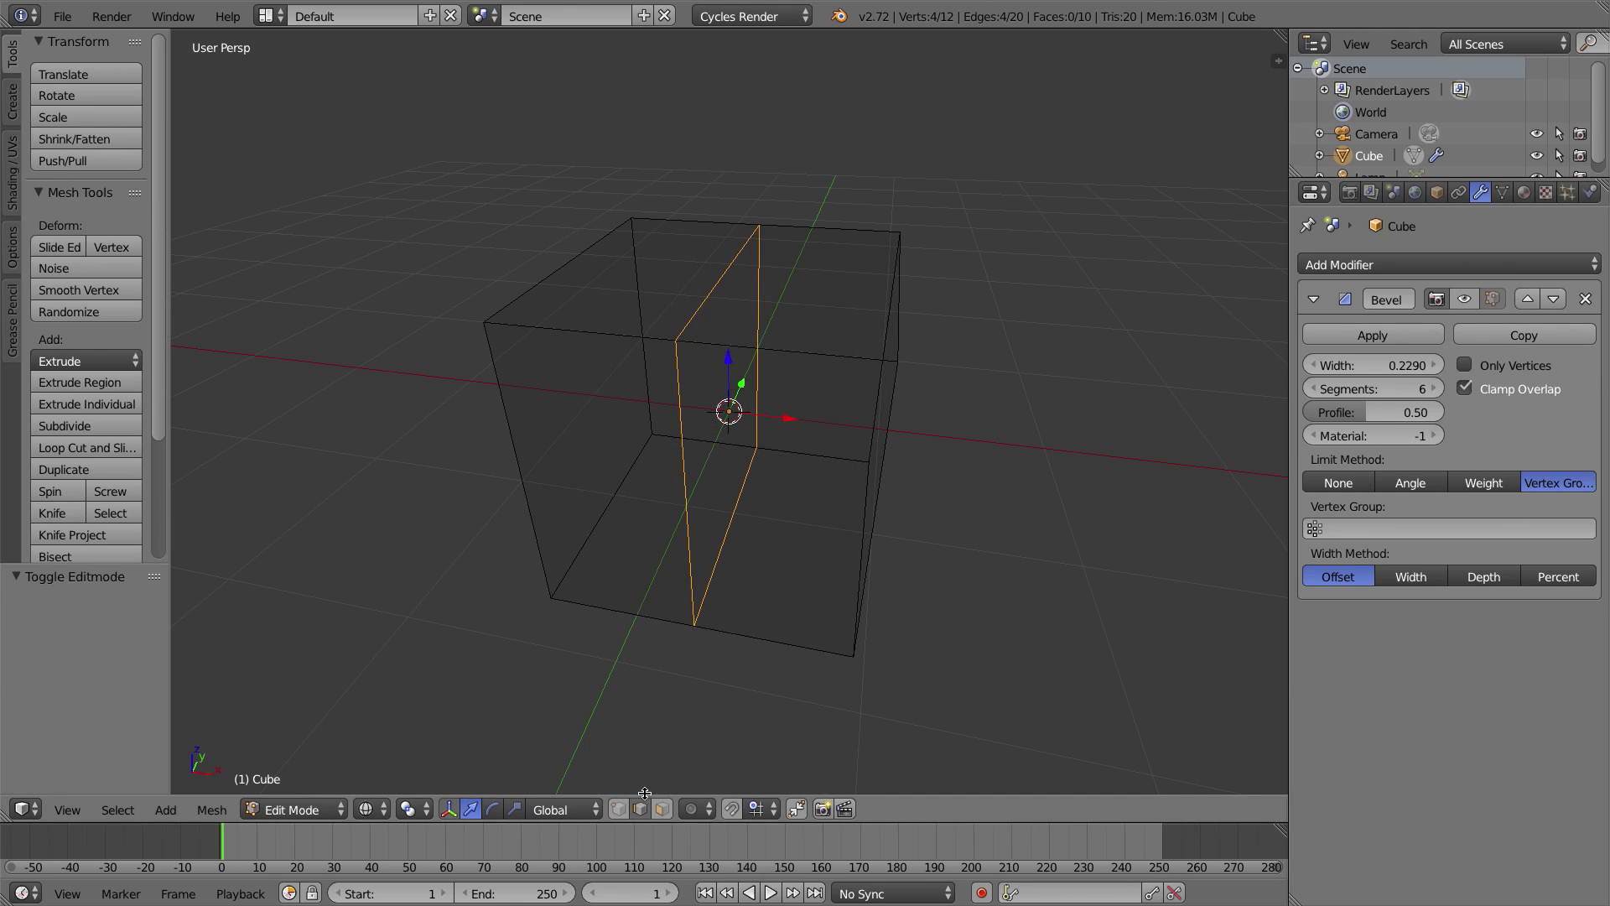
With X-ray on, select the top edge from the left corner to the front corner.
{"action": "left_click", "coordinate": [620, 808]}
{"action": "middle_click_drag", "start_coordinate": [639, 672], "coordinate": [501, 294]}
{"action": "right_click", "coordinate": [501, 294]}
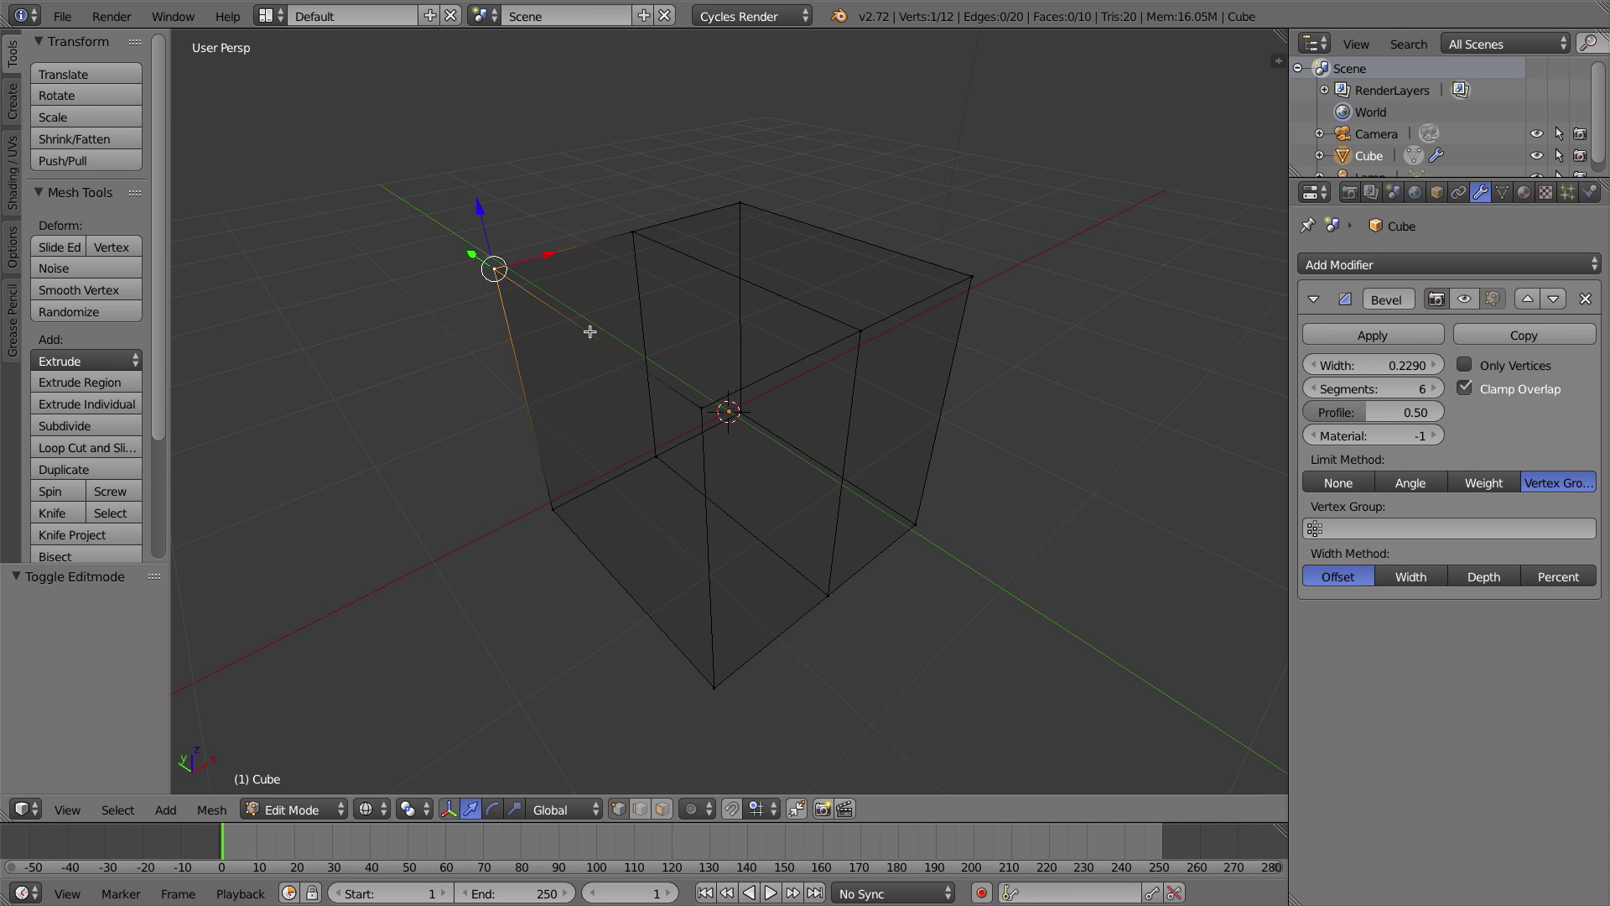
{"action": "right_click", "coordinate": [707, 411], "text": "shift"}
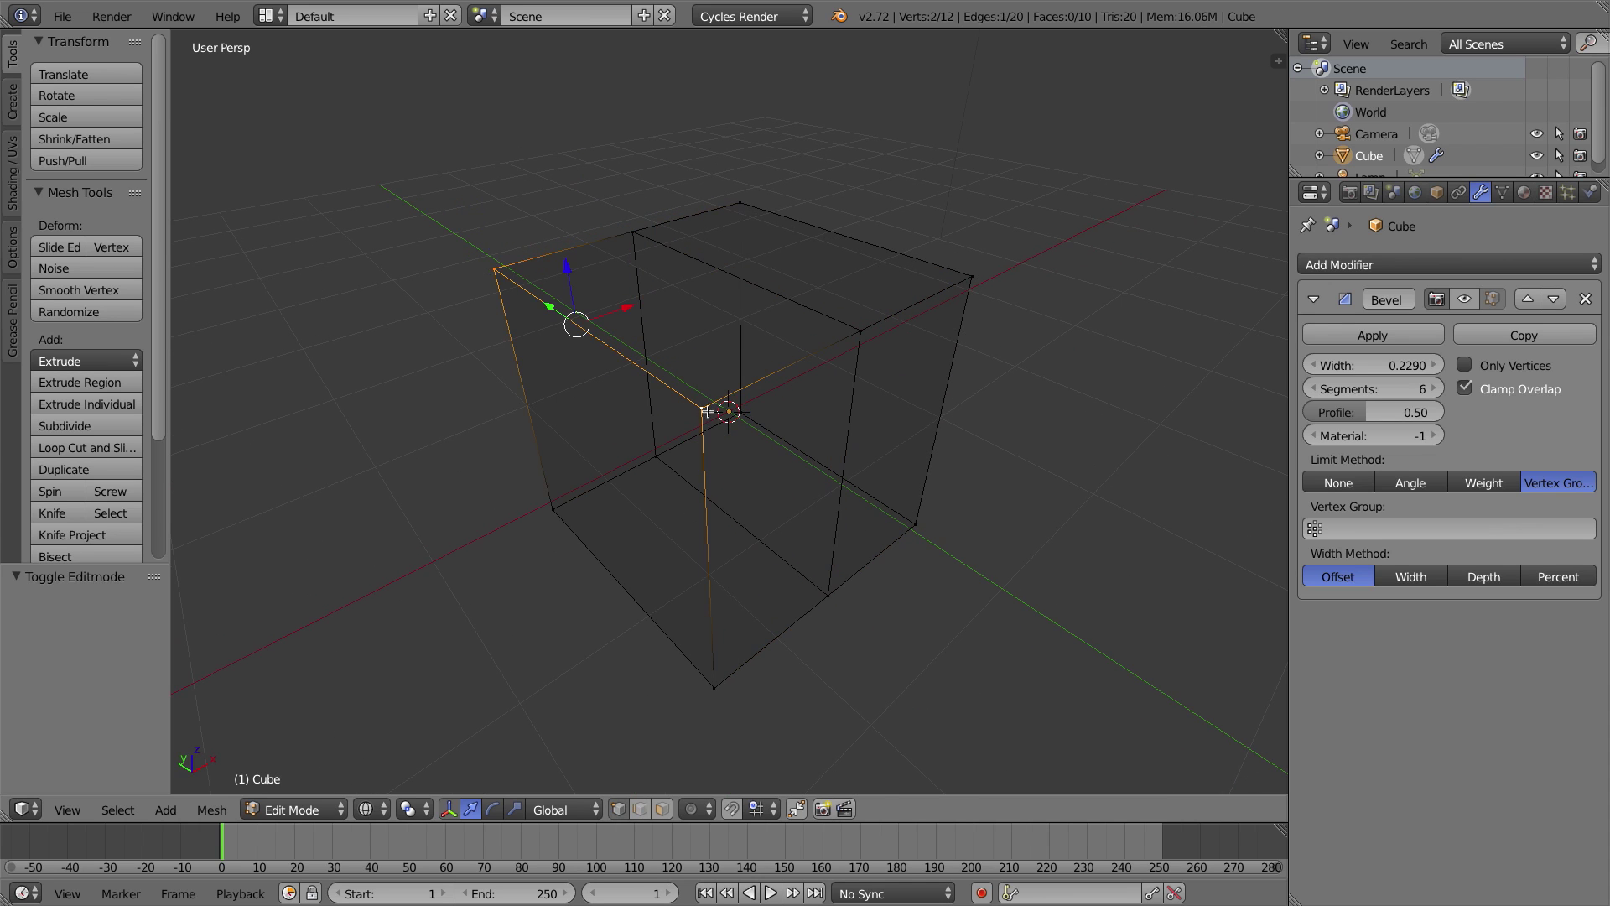
{"action": "left_click", "coordinate": [1502, 193]}
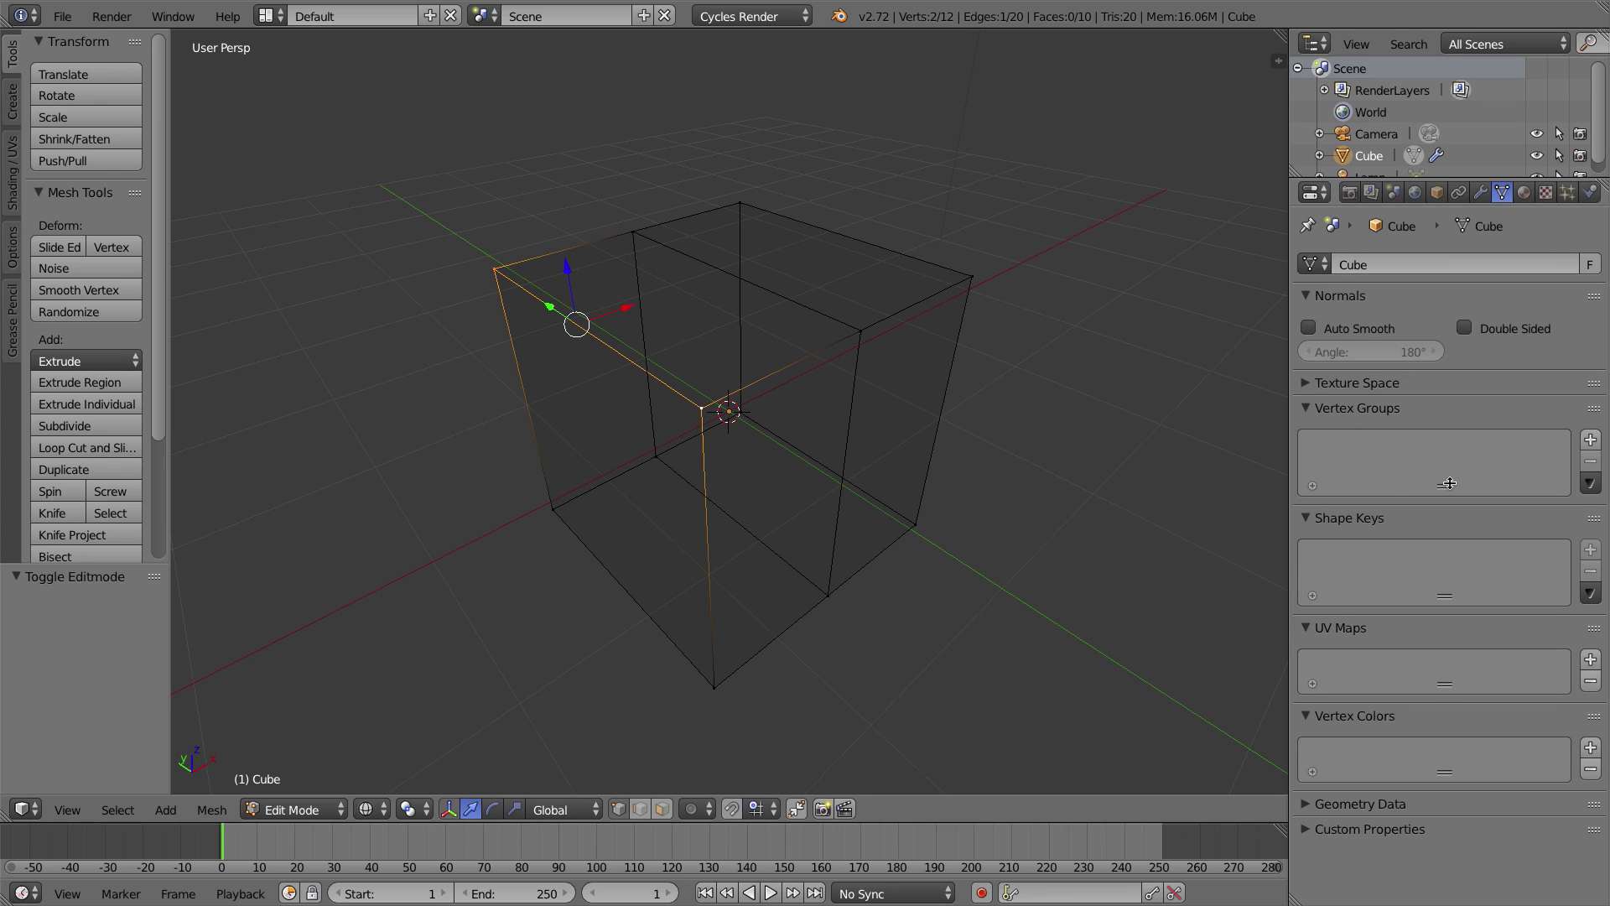
Create a vertex group named 'Top Edge Group' holding the selected edge and verify it.
{"action": "left_click_drag", "start_coordinate": [1454, 500], "coordinate": [1456, 521]}
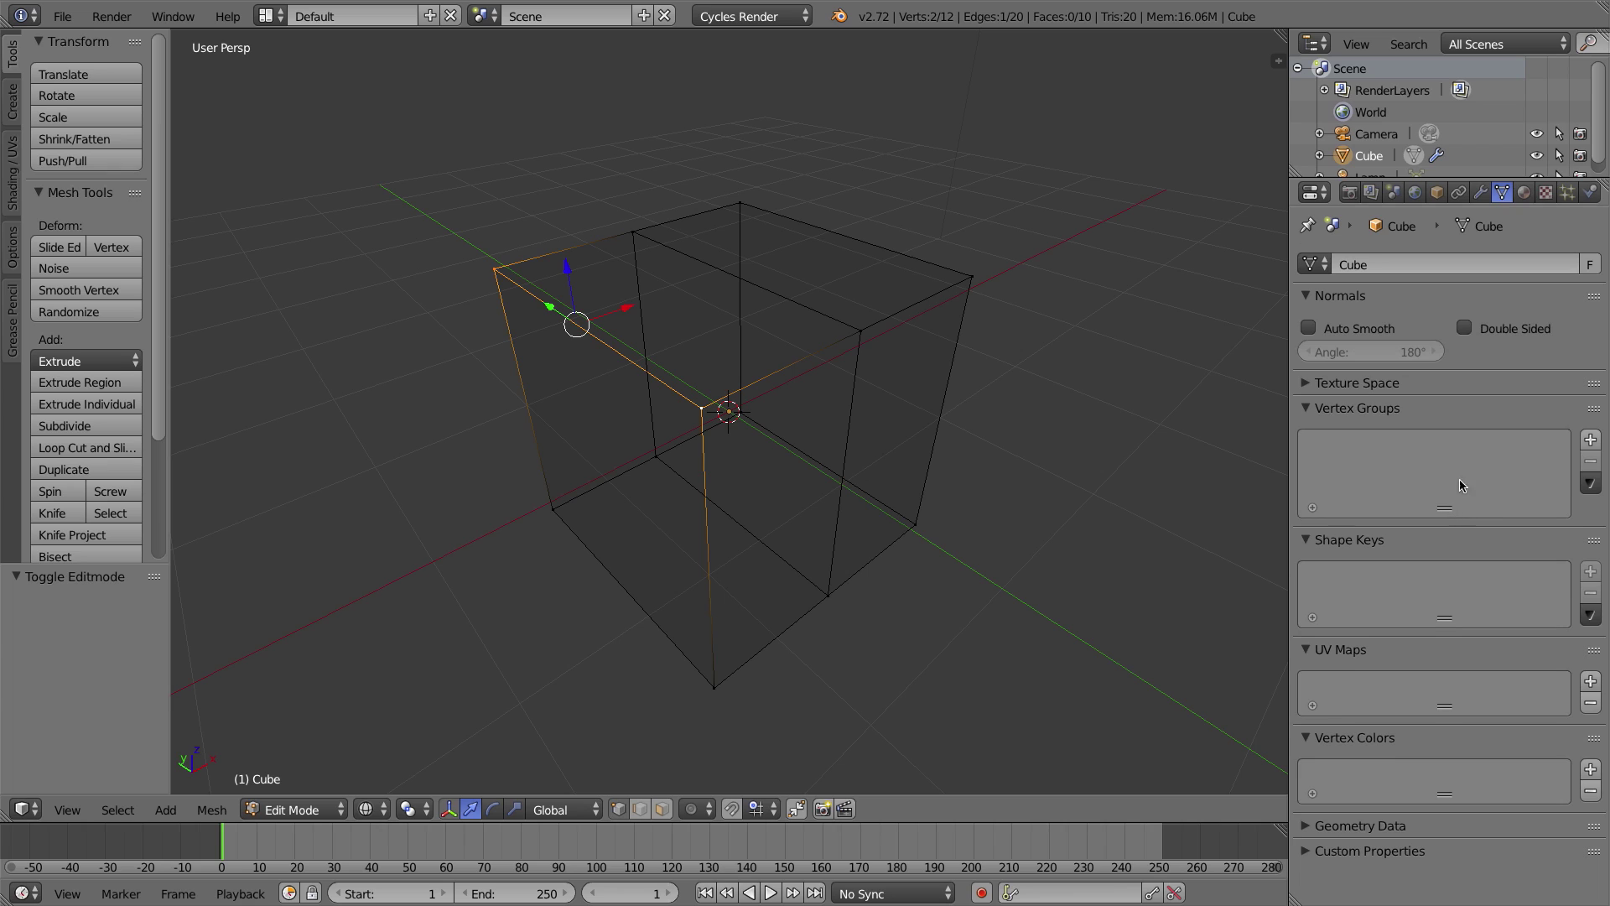
{"action": "left_click", "coordinate": [1589, 440]}
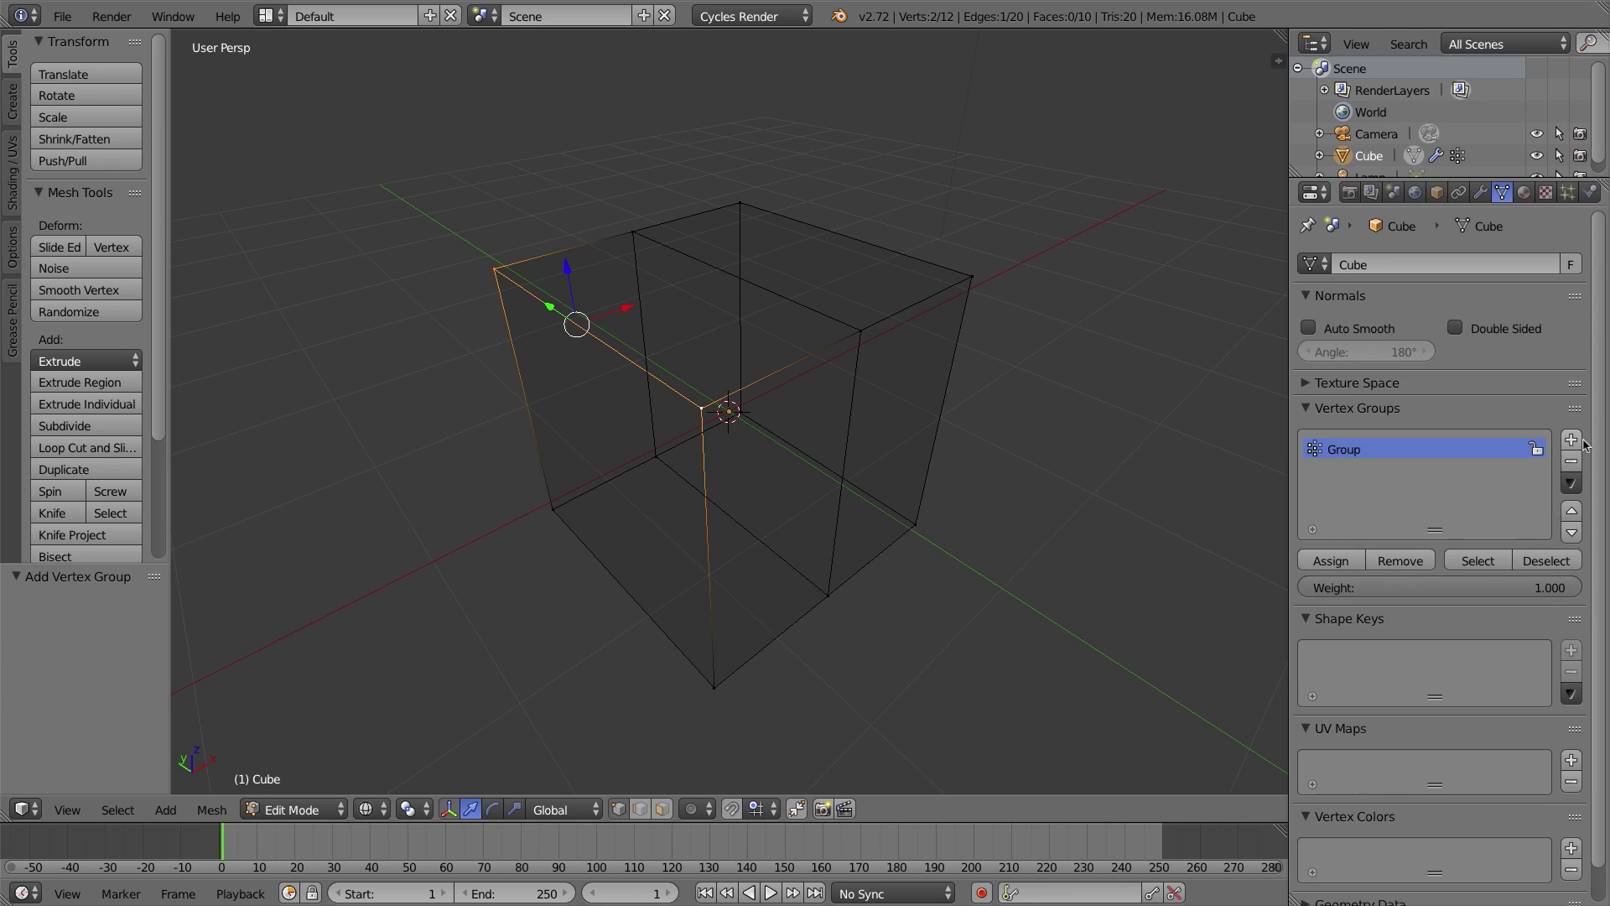
{"action": "double_click", "coordinate": [1340, 449]}
{"action": "type", "text": "Y"}
{"action": "key", "text": "Return"}
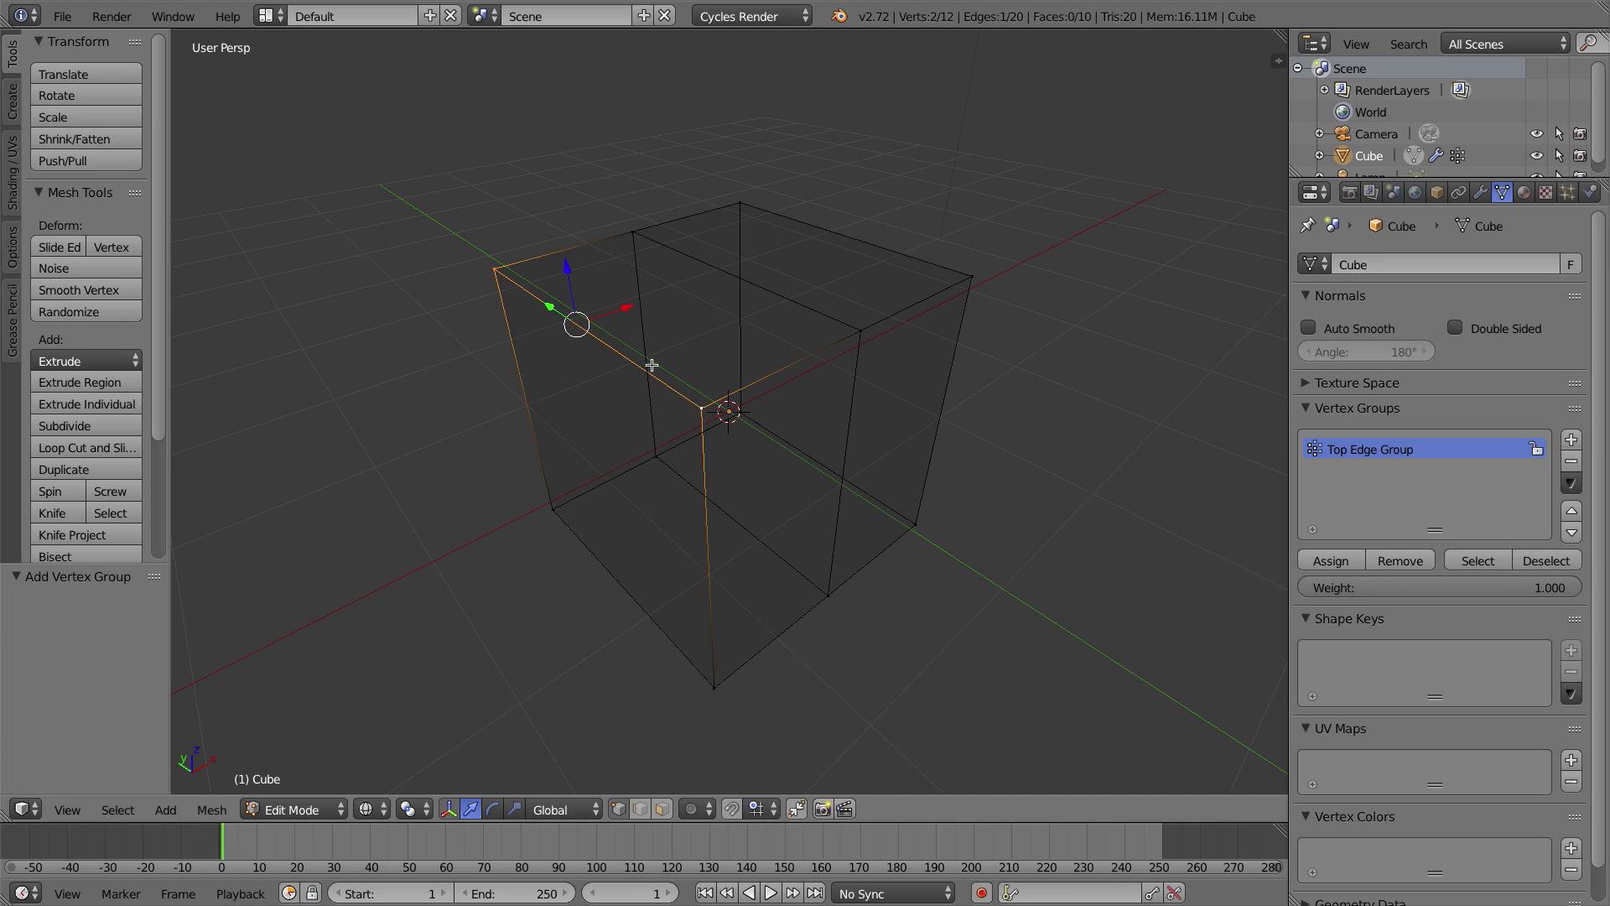
{"action": "key", "text": "a"}
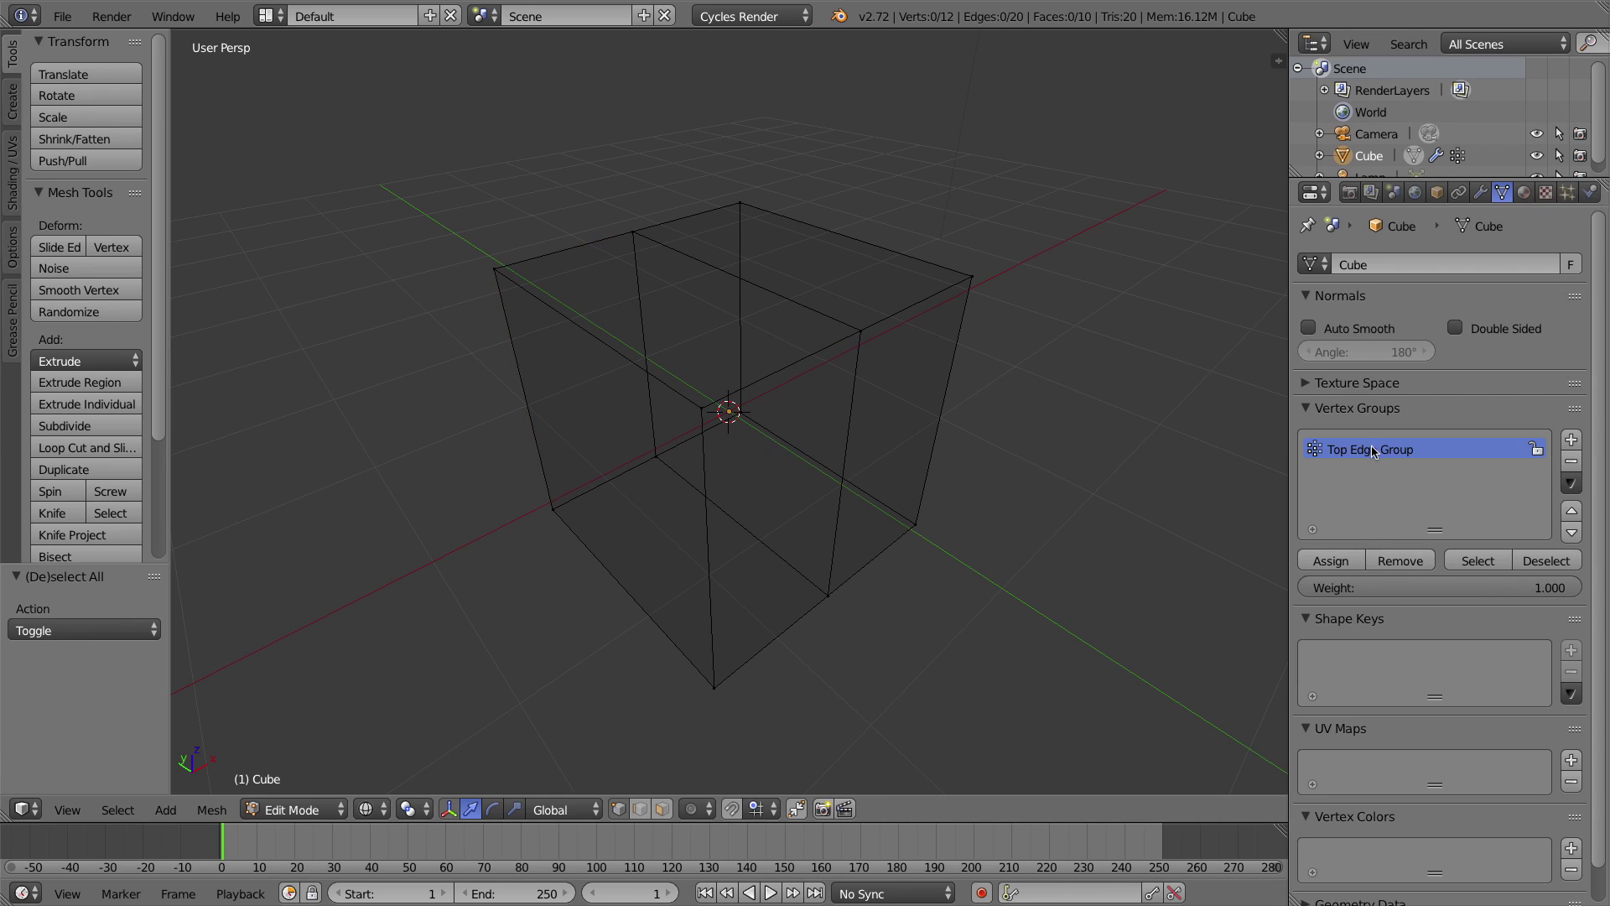
{"action": "left_click", "coordinate": [1477, 560]}
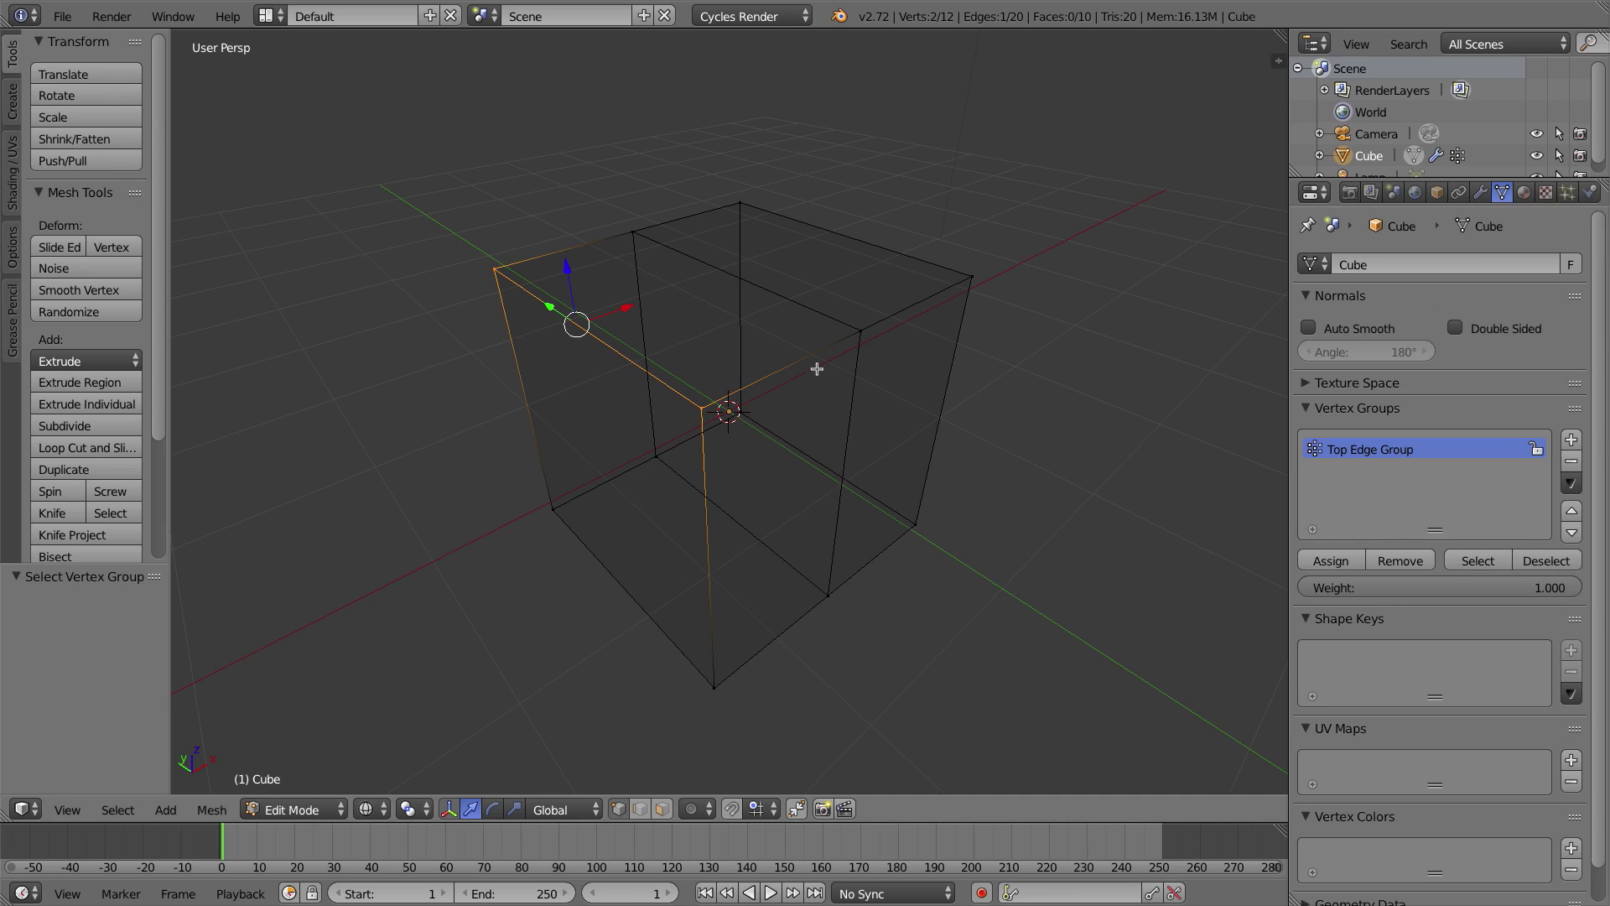
Back in Object Mode, limit the Bevel to Top Edge Group with width 0.3220.
{"action": "key", "text": "a"}
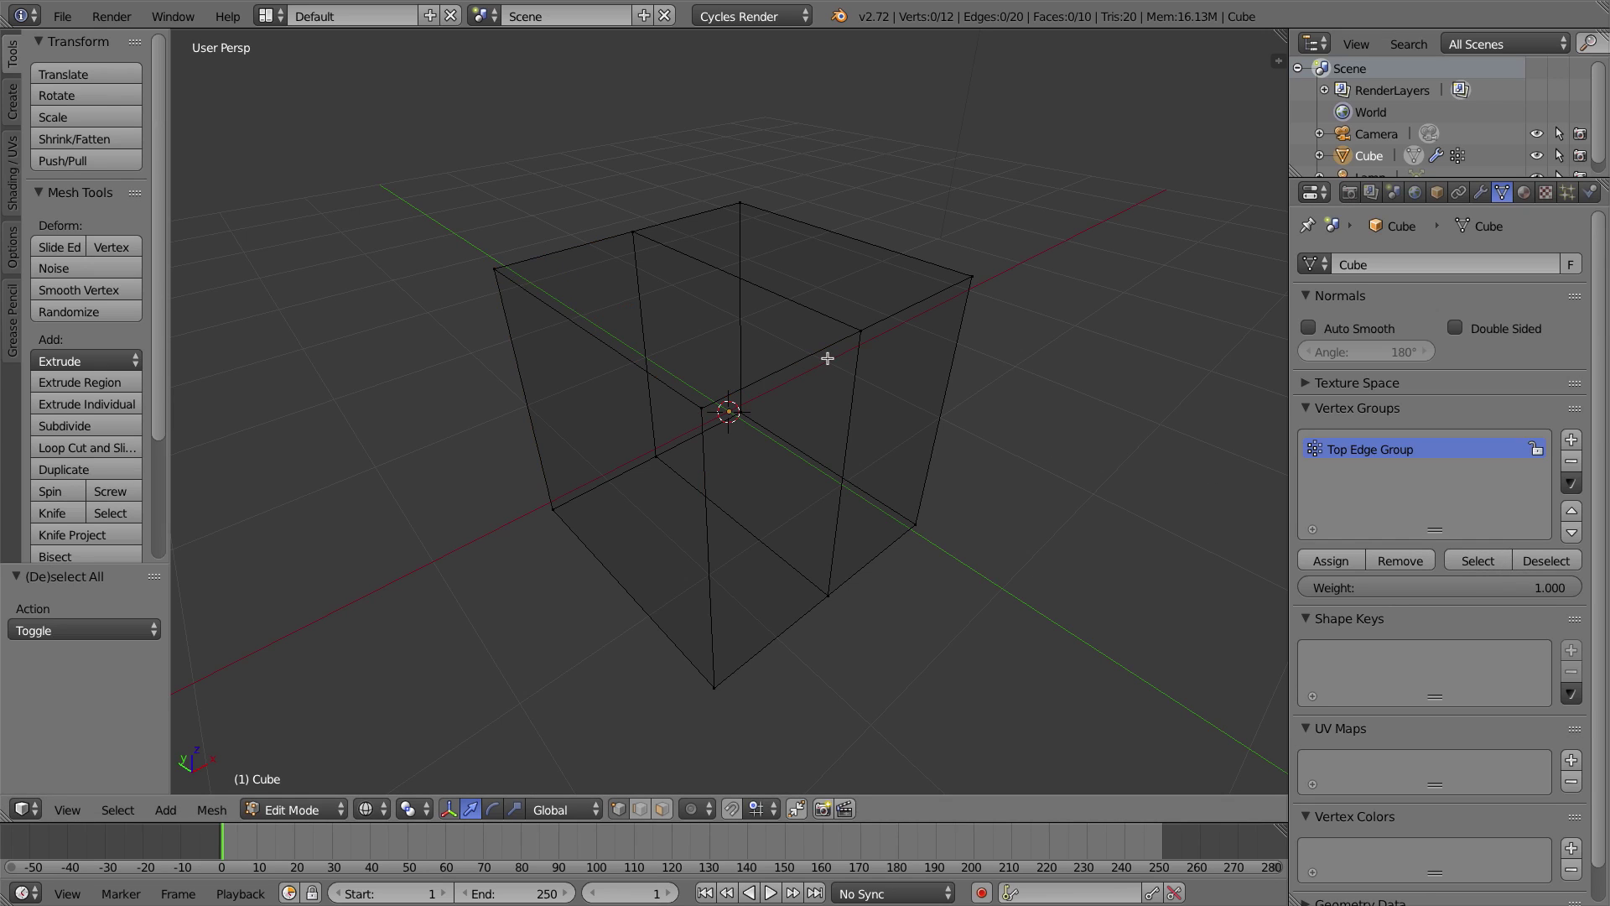
{"action": "key", "text": "Tab"}
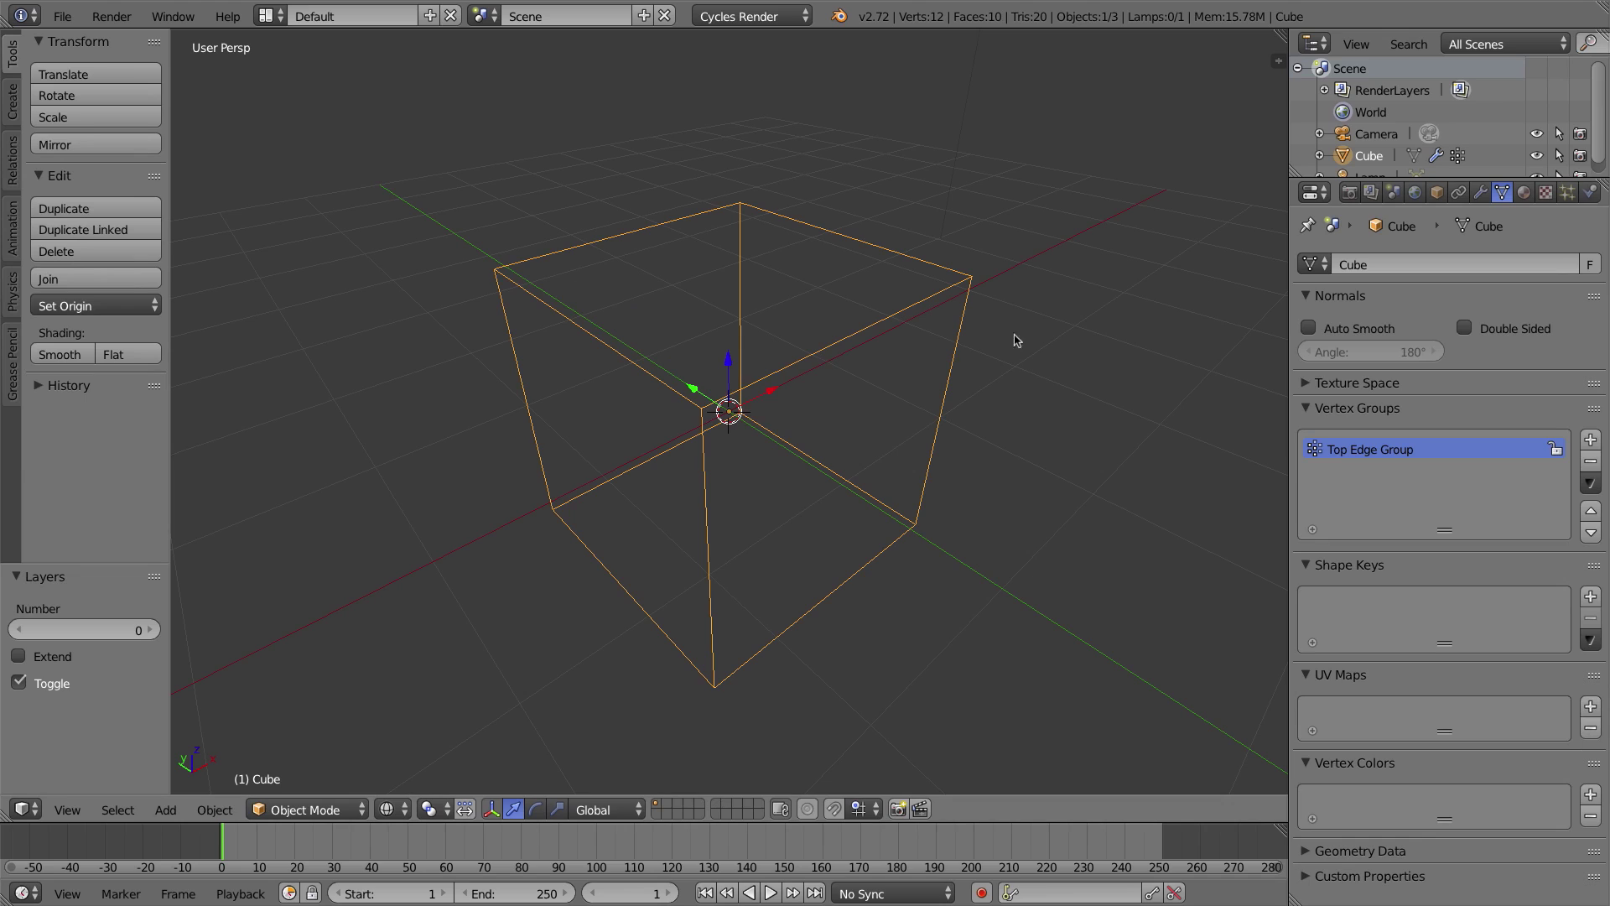
{"action": "left_click", "coordinate": [1480, 193]}
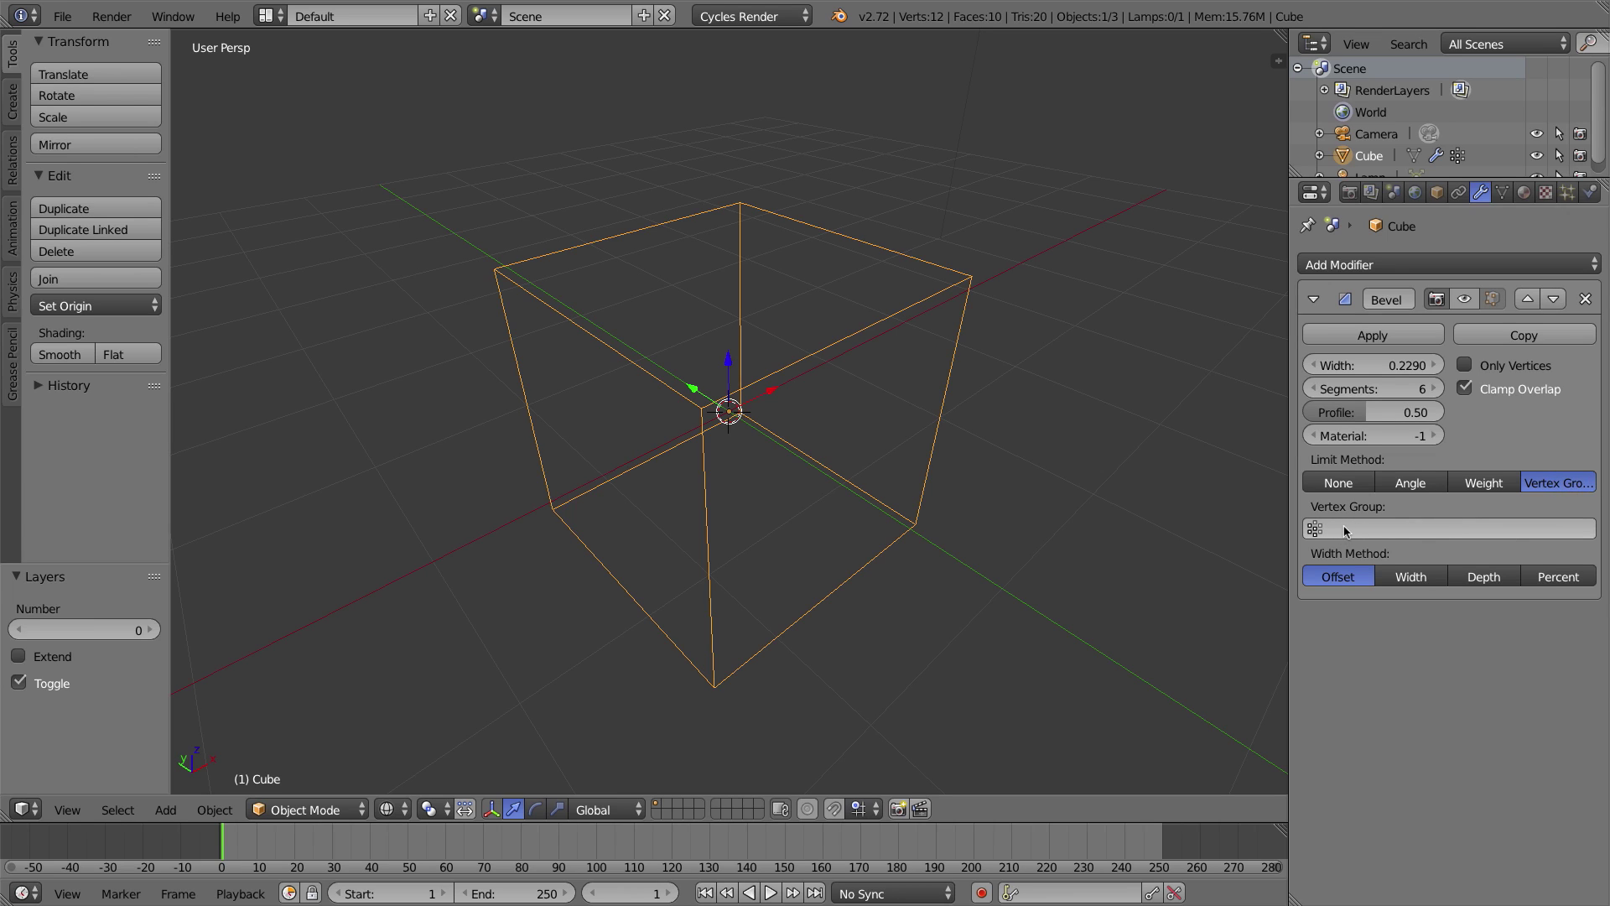
{"action": "left_click", "coordinate": [1380, 527]}
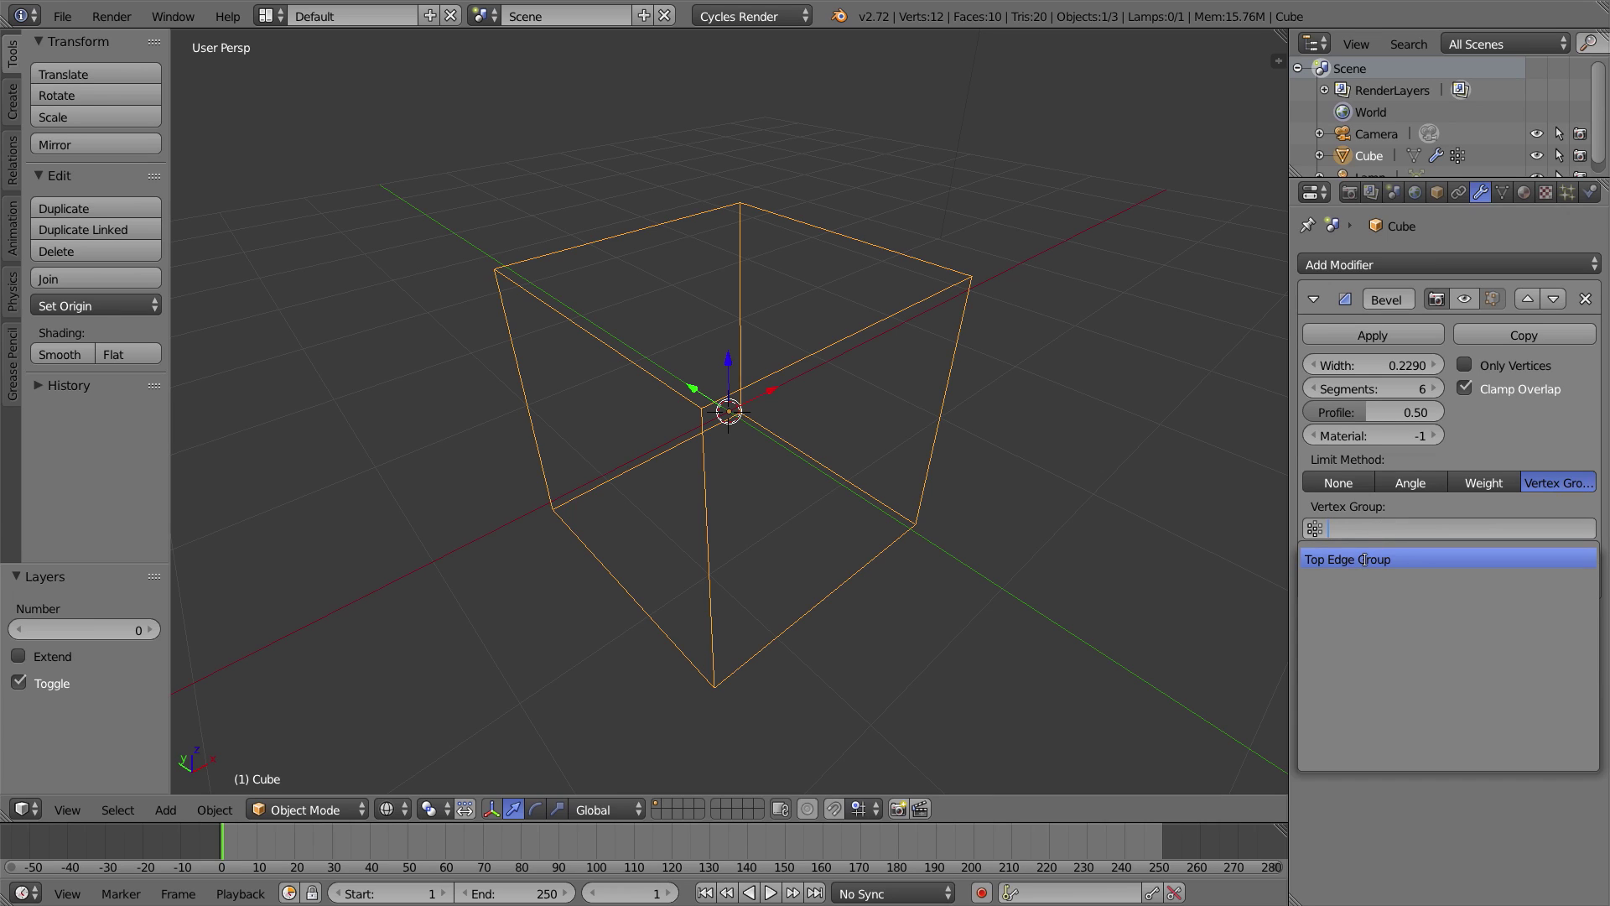
{"action": "left_click", "coordinate": [1366, 560]}
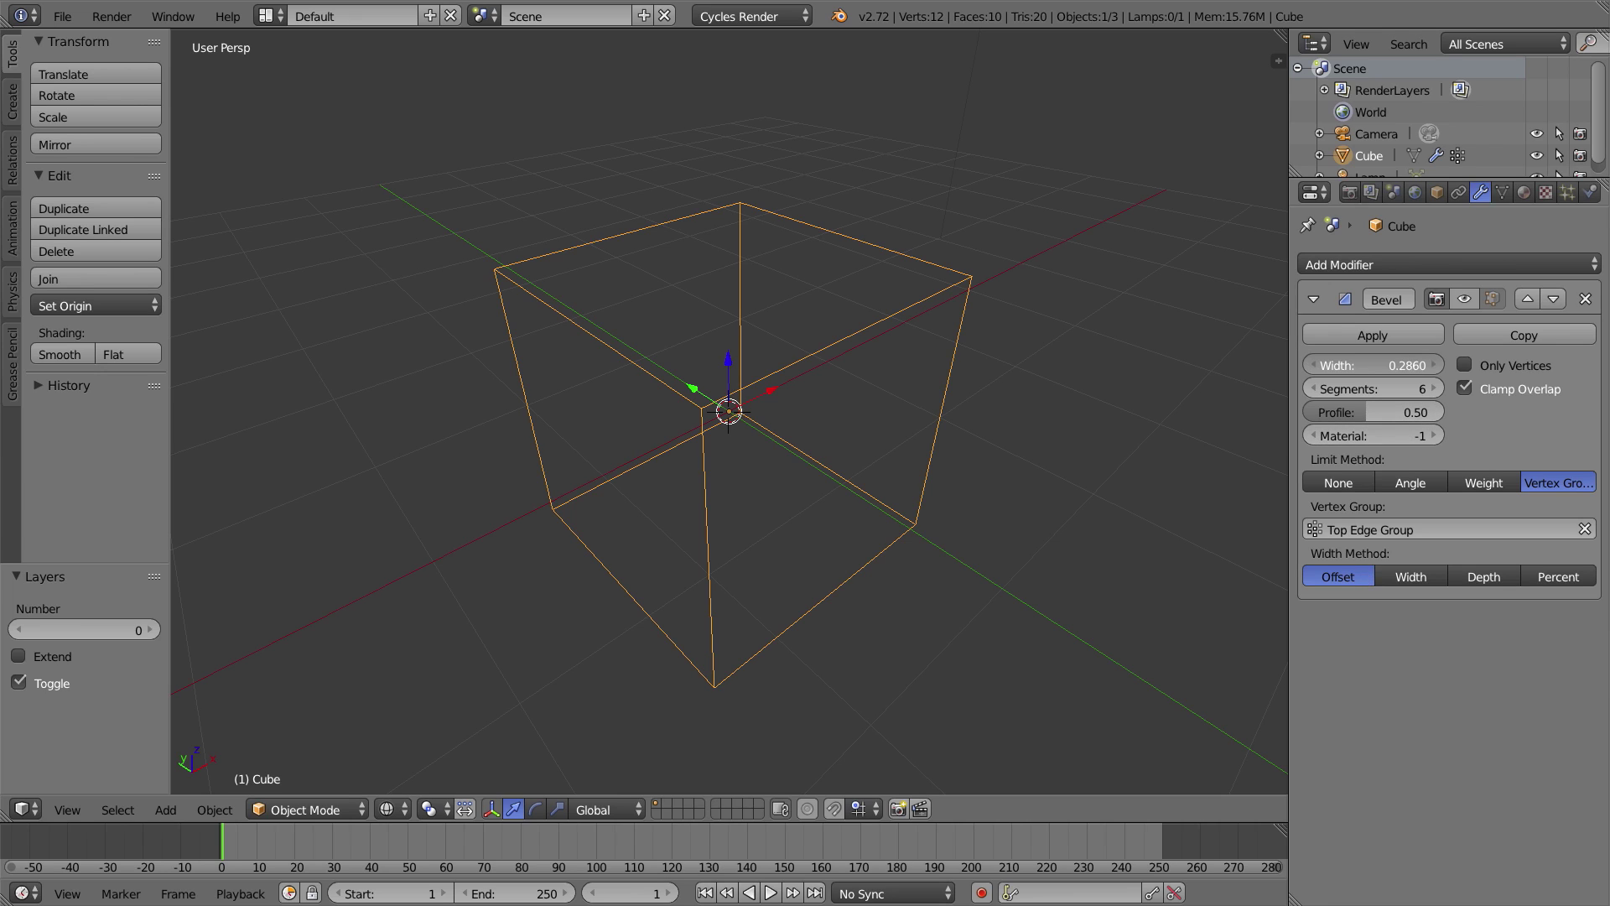
{"action": "left_click_drag", "start_coordinate": [1375, 365], "coordinate": [1417, 365]}
Switch to Solid shading and show the bevel in the viewport to view the rounded edge.
{"action": "left_click", "coordinate": [386, 808]}
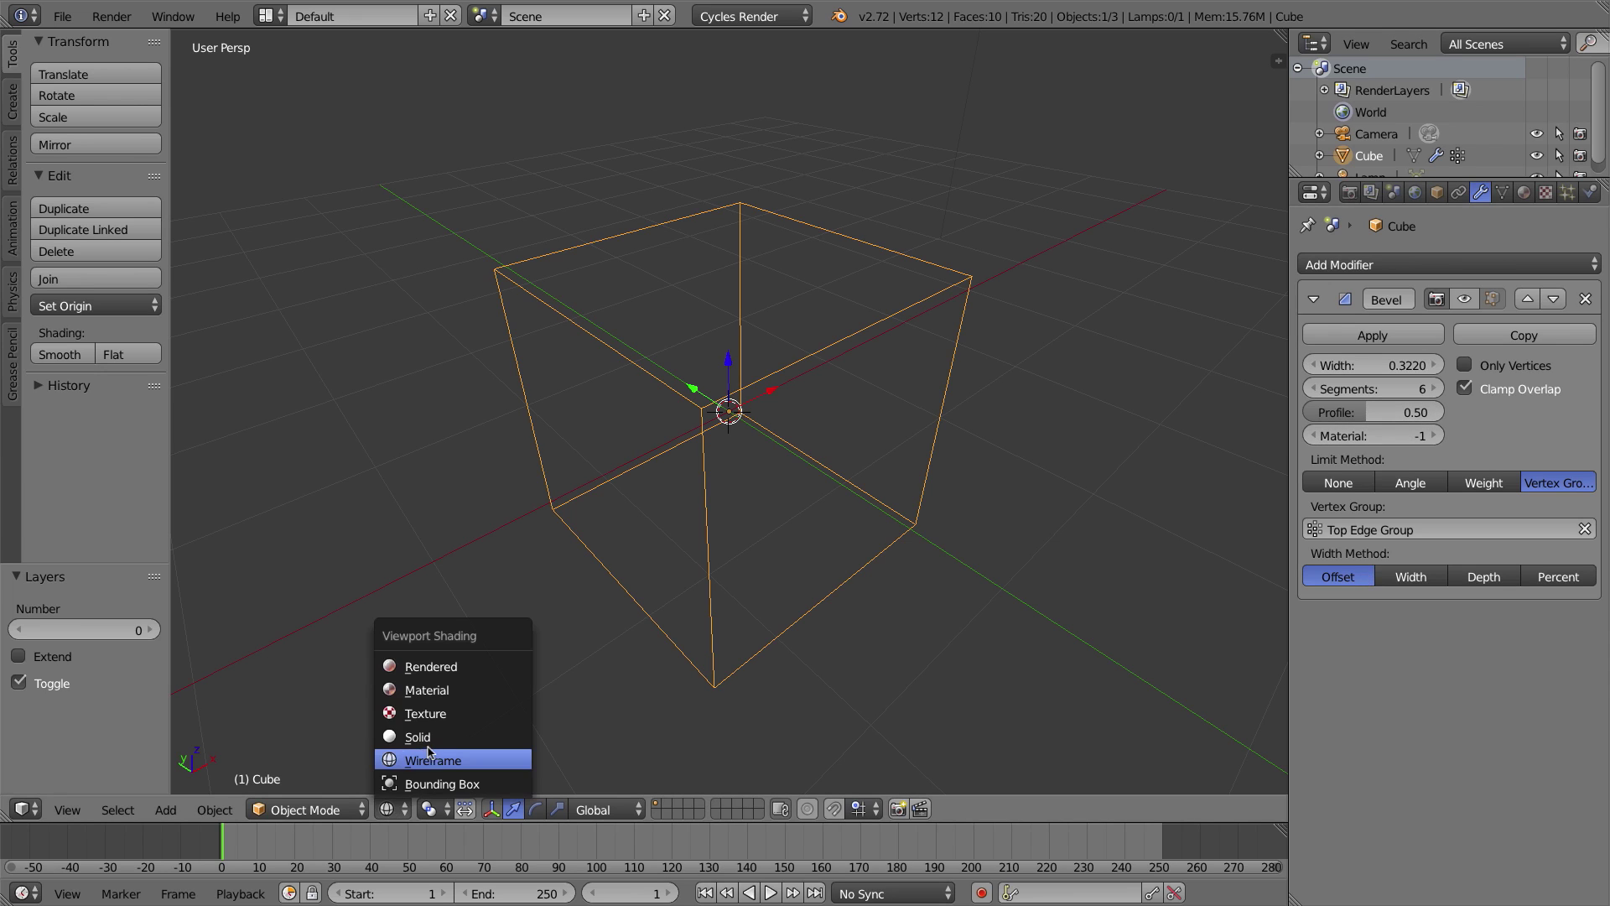
{"action": "left_click", "coordinate": [424, 737]}
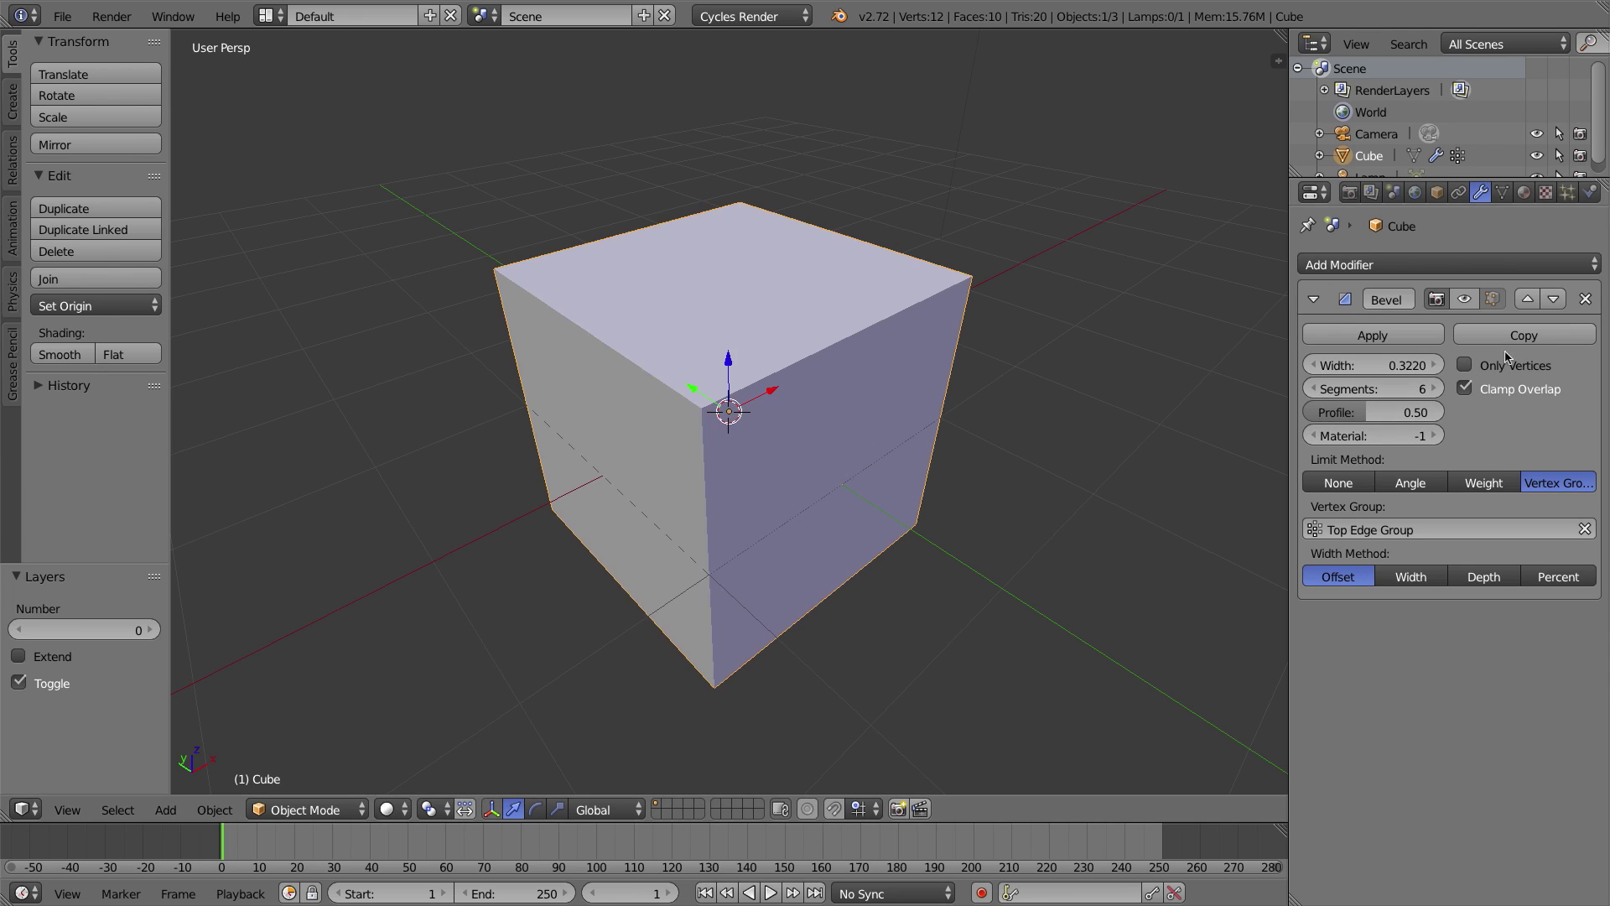
{"action": "left_click", "coordinate": [1465, 299]}
{"action": "middle_click_drag", "start_coordinate": [651, 417], "coordinate": [621, 388]}
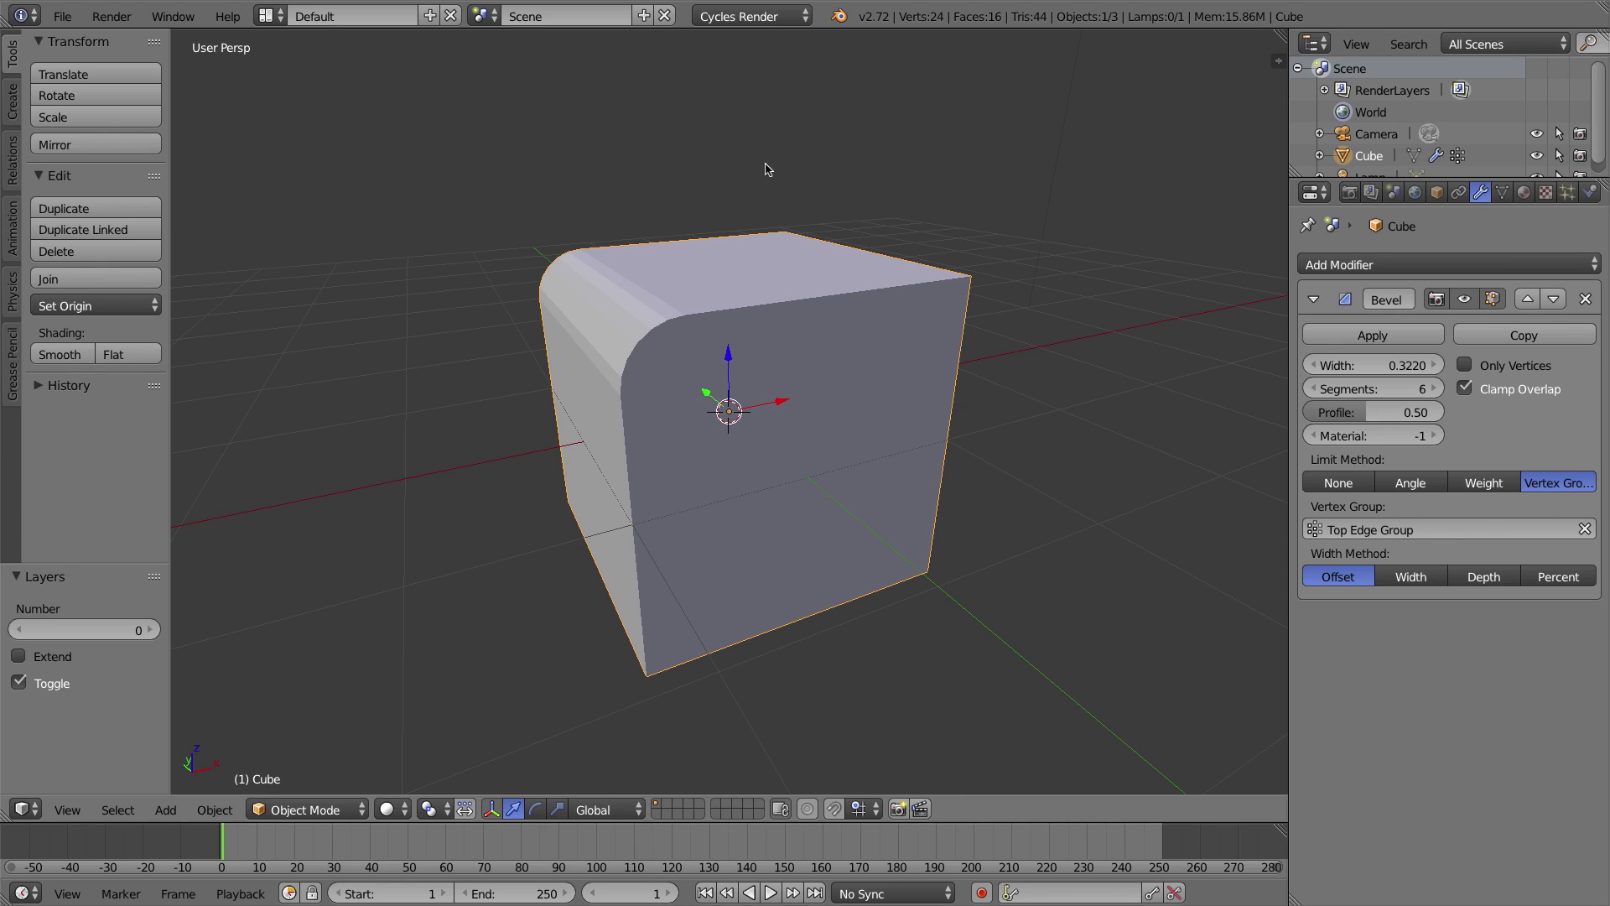
In Edit Mode, assign the front-right top edge's two vertices to Top Edge Group.
{"action": "key", "text": "Tab"}
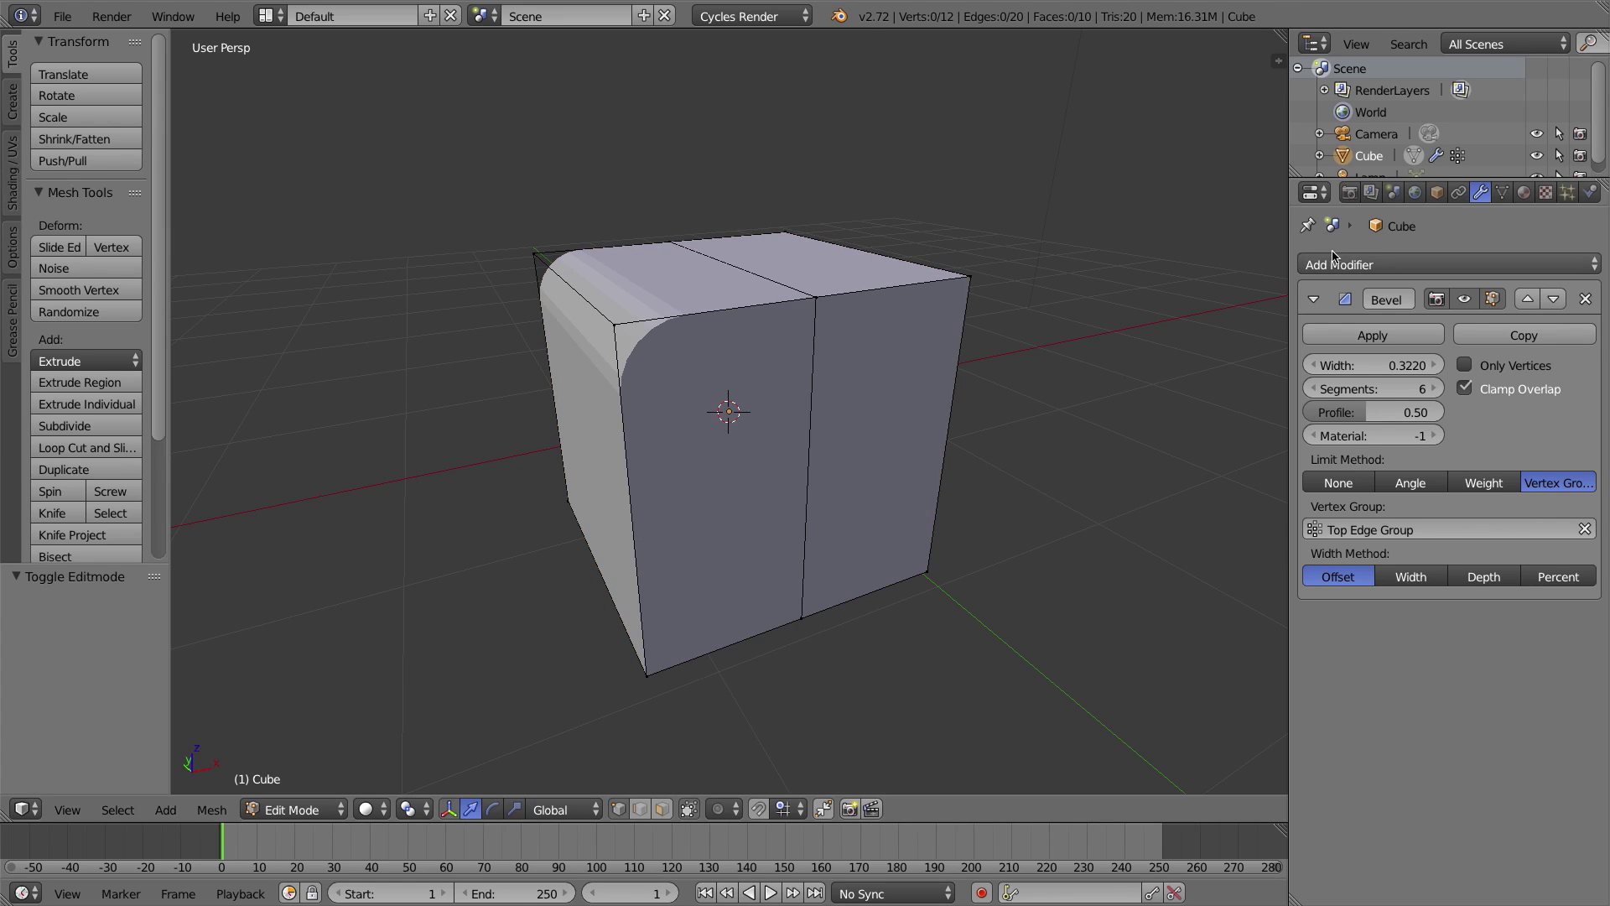
{"action": "left_click", "coordinate": [1502, 193]}
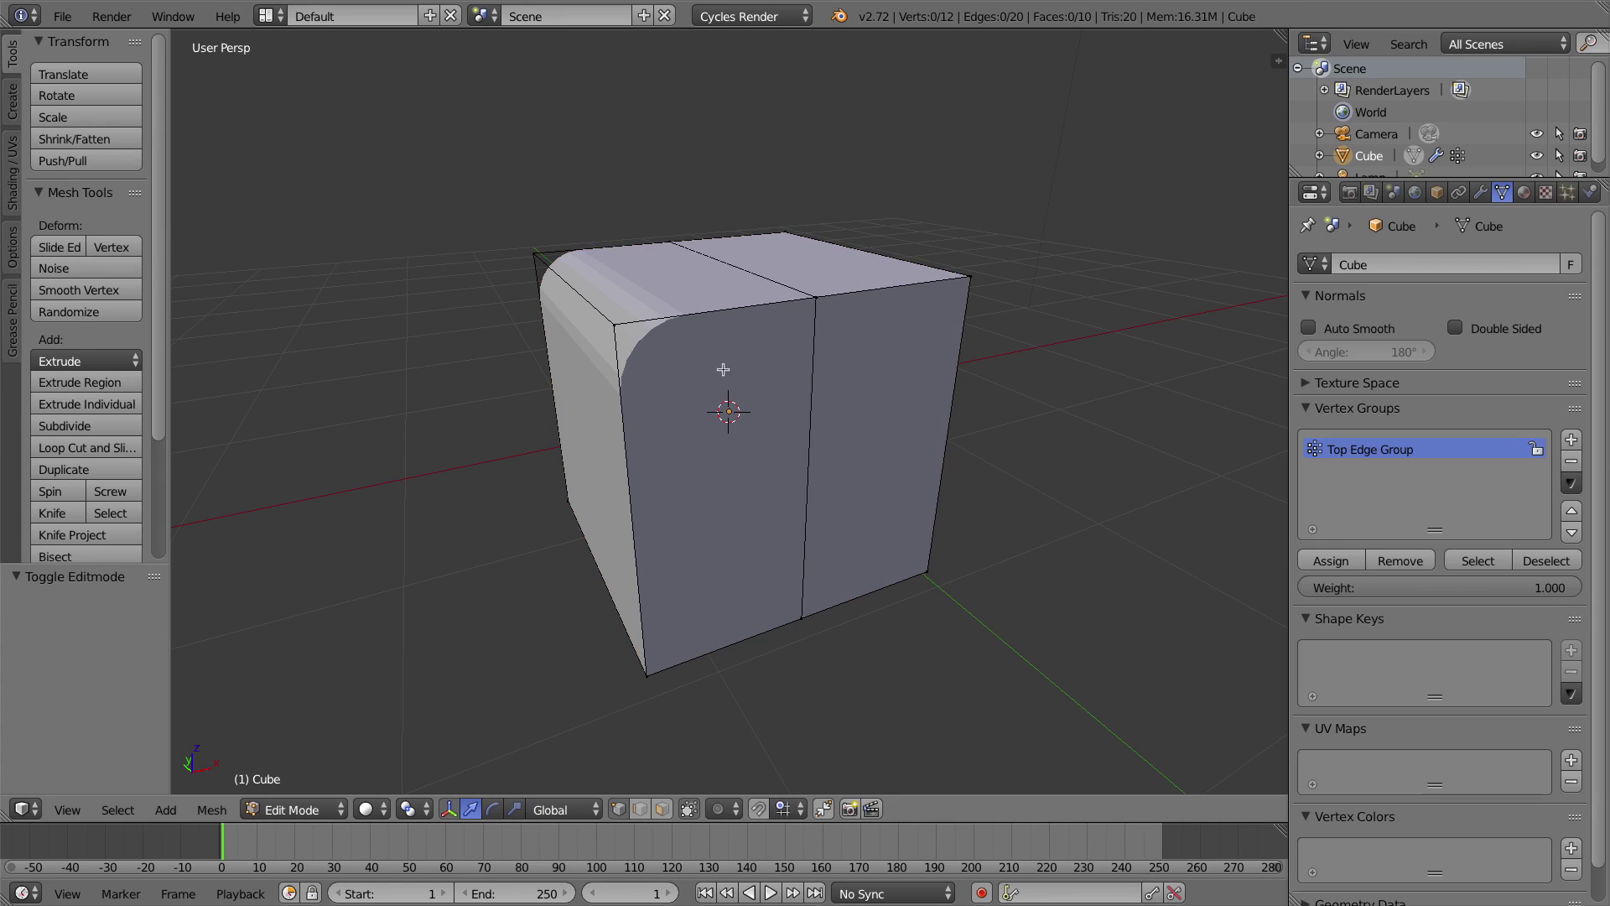
{"action": "left_click", "coordinate": [1468, 557]}
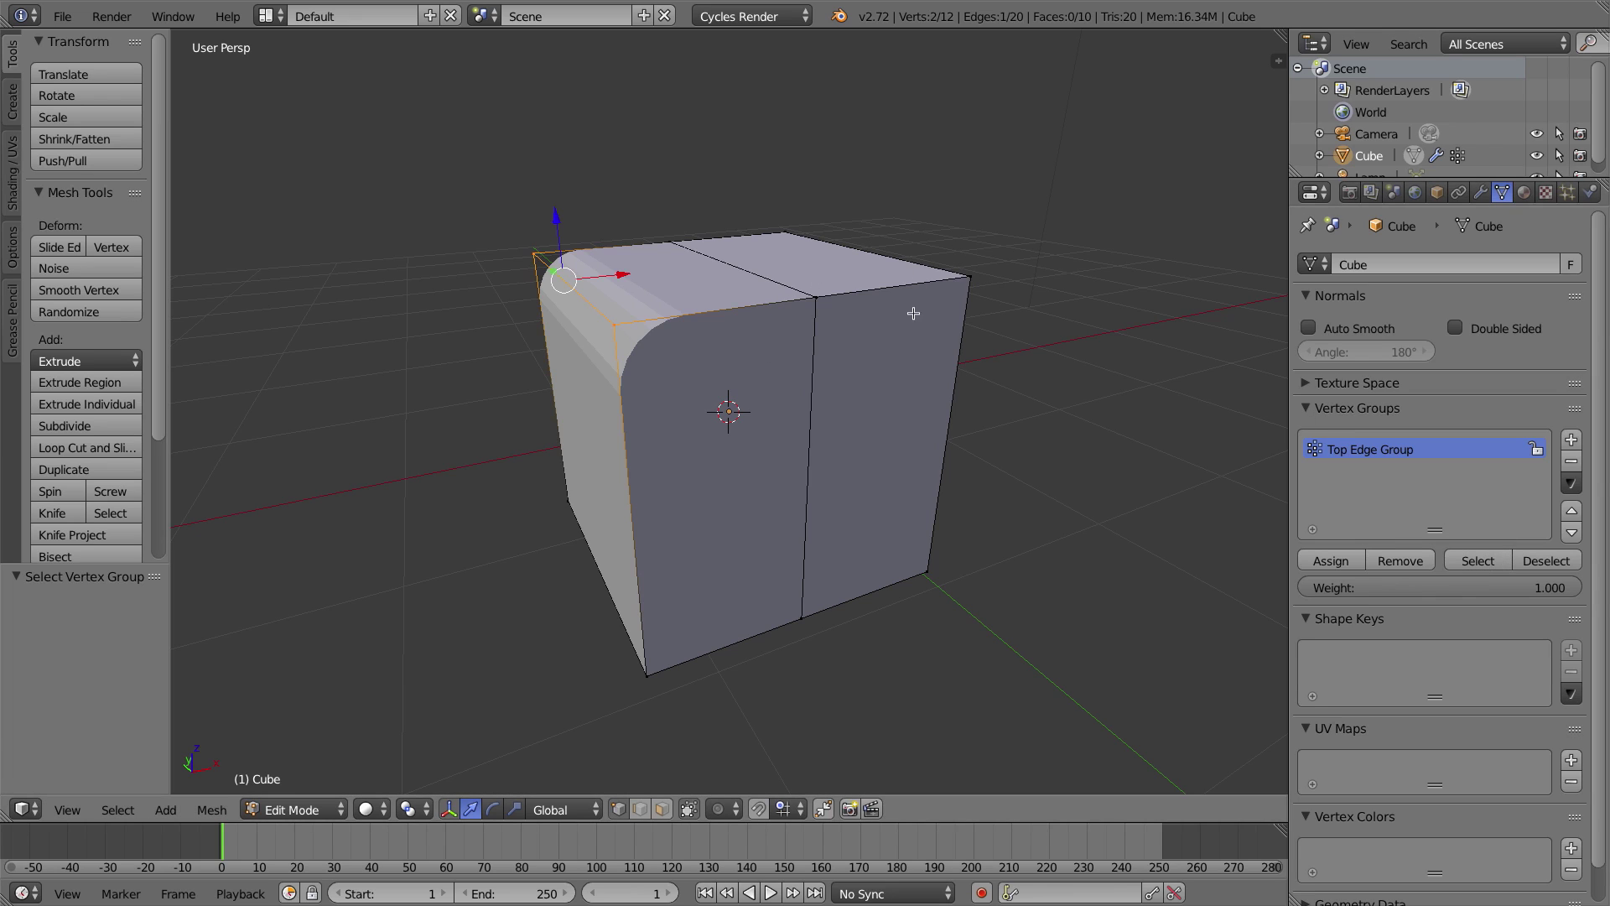
{"action": "right_click", "coordinate": [815, 296]}
{"action": "right_click", "coordinate": [971, 277], "text": "shift"}
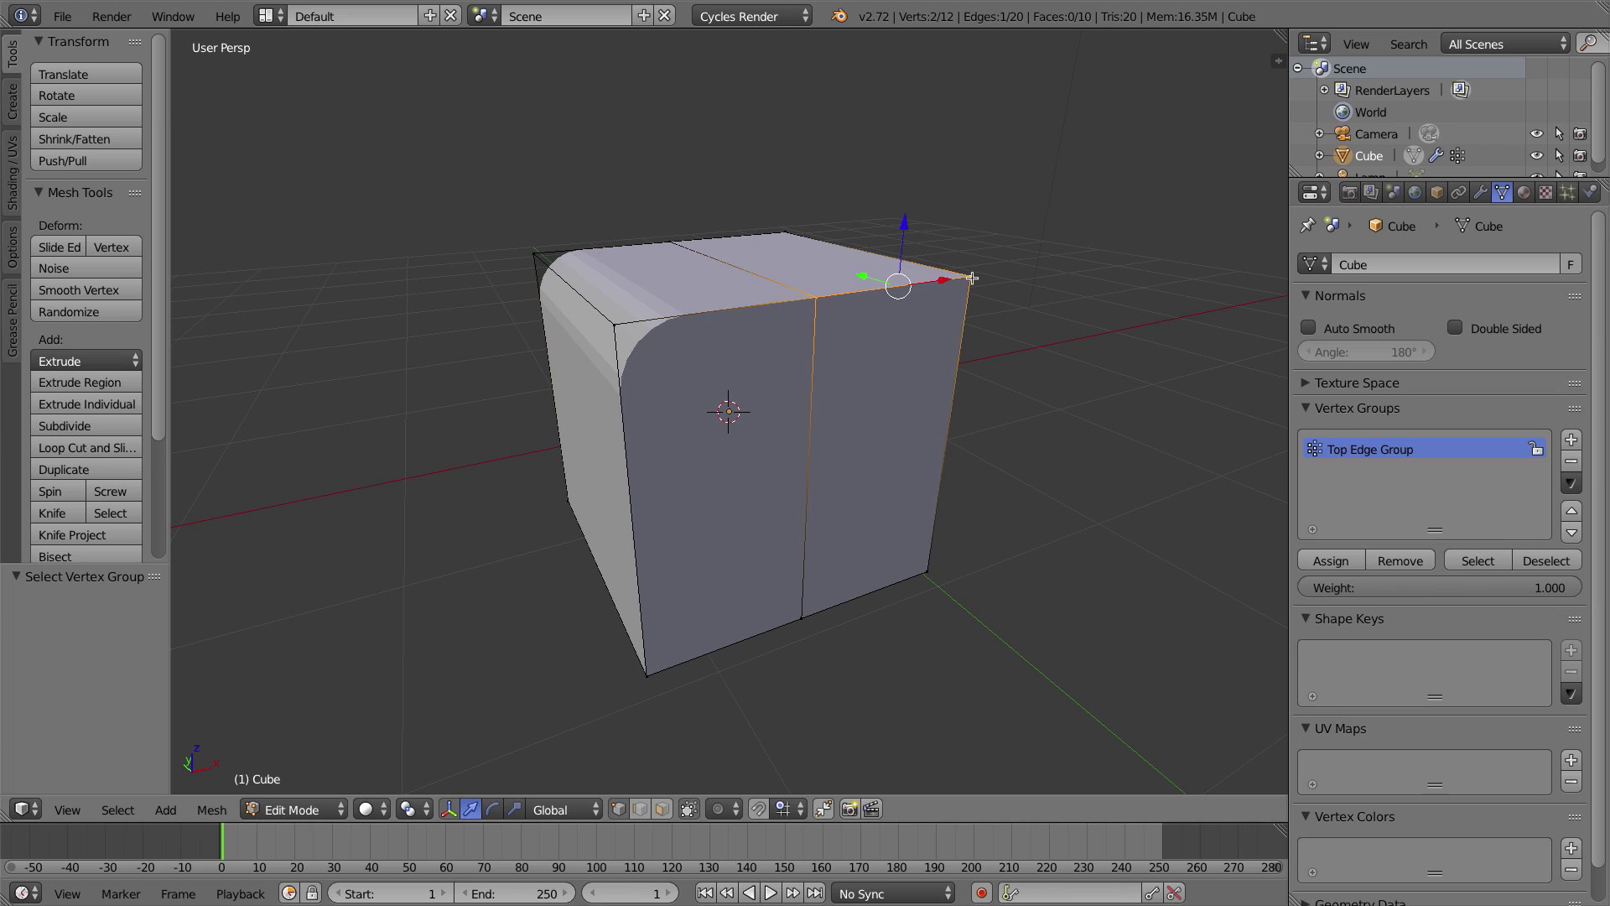
{"action": "left_click", "coordinate": [1331, 560]}
{"action": "left_click", "coordinate": [1331, 560]}
Remove the left top edge from Top Edge Group, then assign the front corner vertex.
{"action": "middle_click_drag", "start_coordinate": [652, 368], "coordinate": [674, 385]}
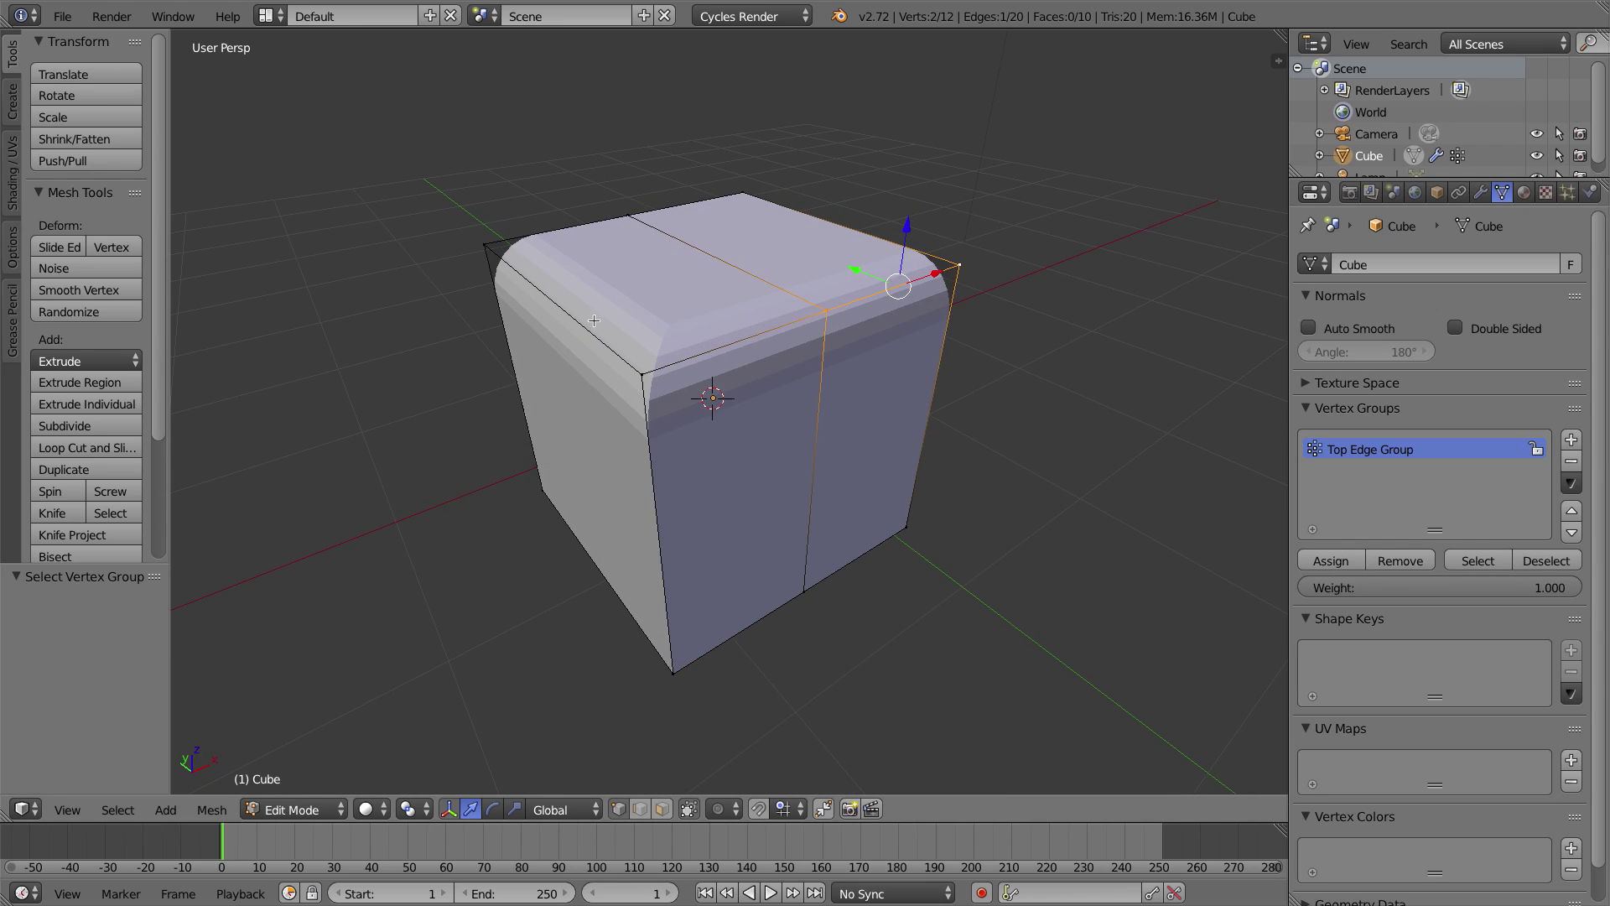
{"action": "right_click", "coordinate": [641, 374]}
{"action": "right_click", "coordinate": [490, 245], "text": "shift"}
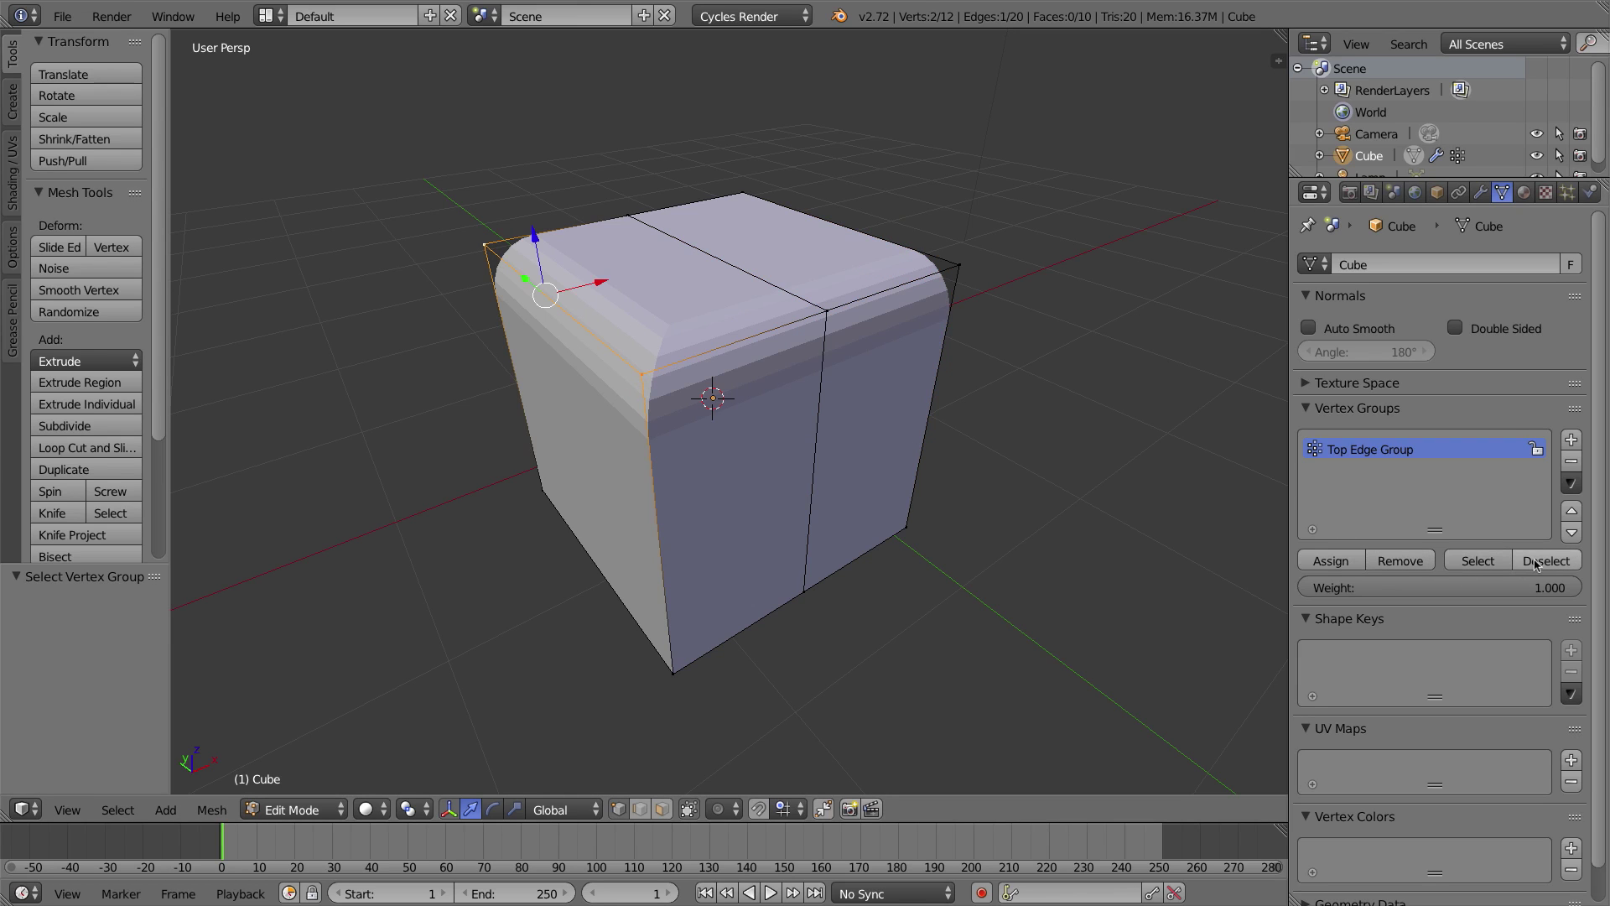
{"action": "left_click", "coordinate": [1397, 567]}
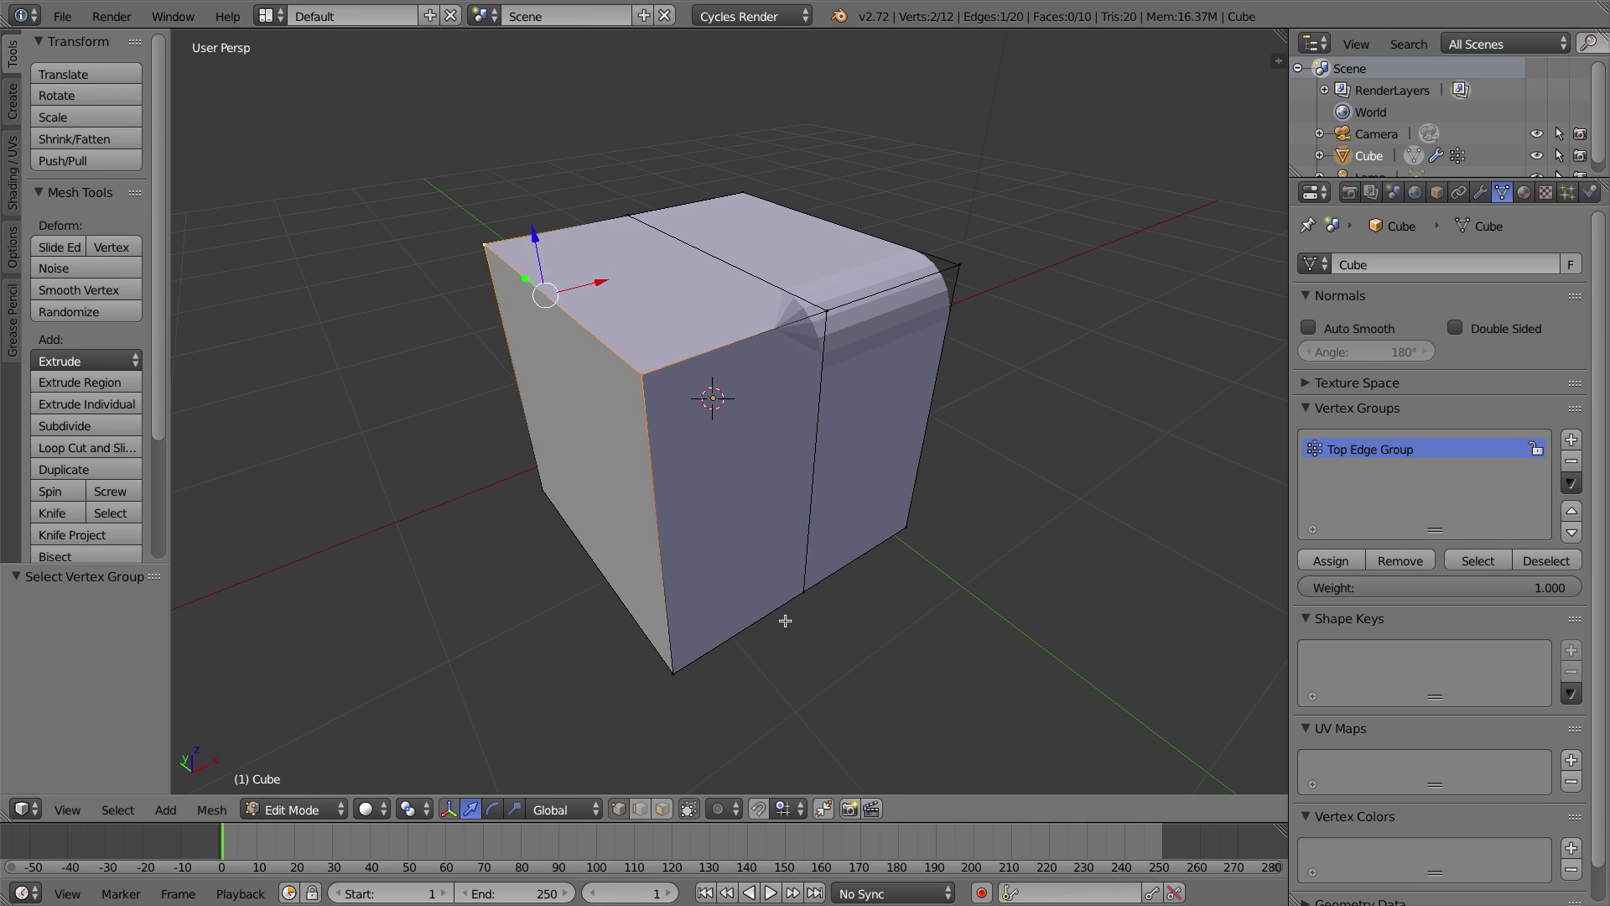
{"action": "right_click", "coordinate": [642, 374]}
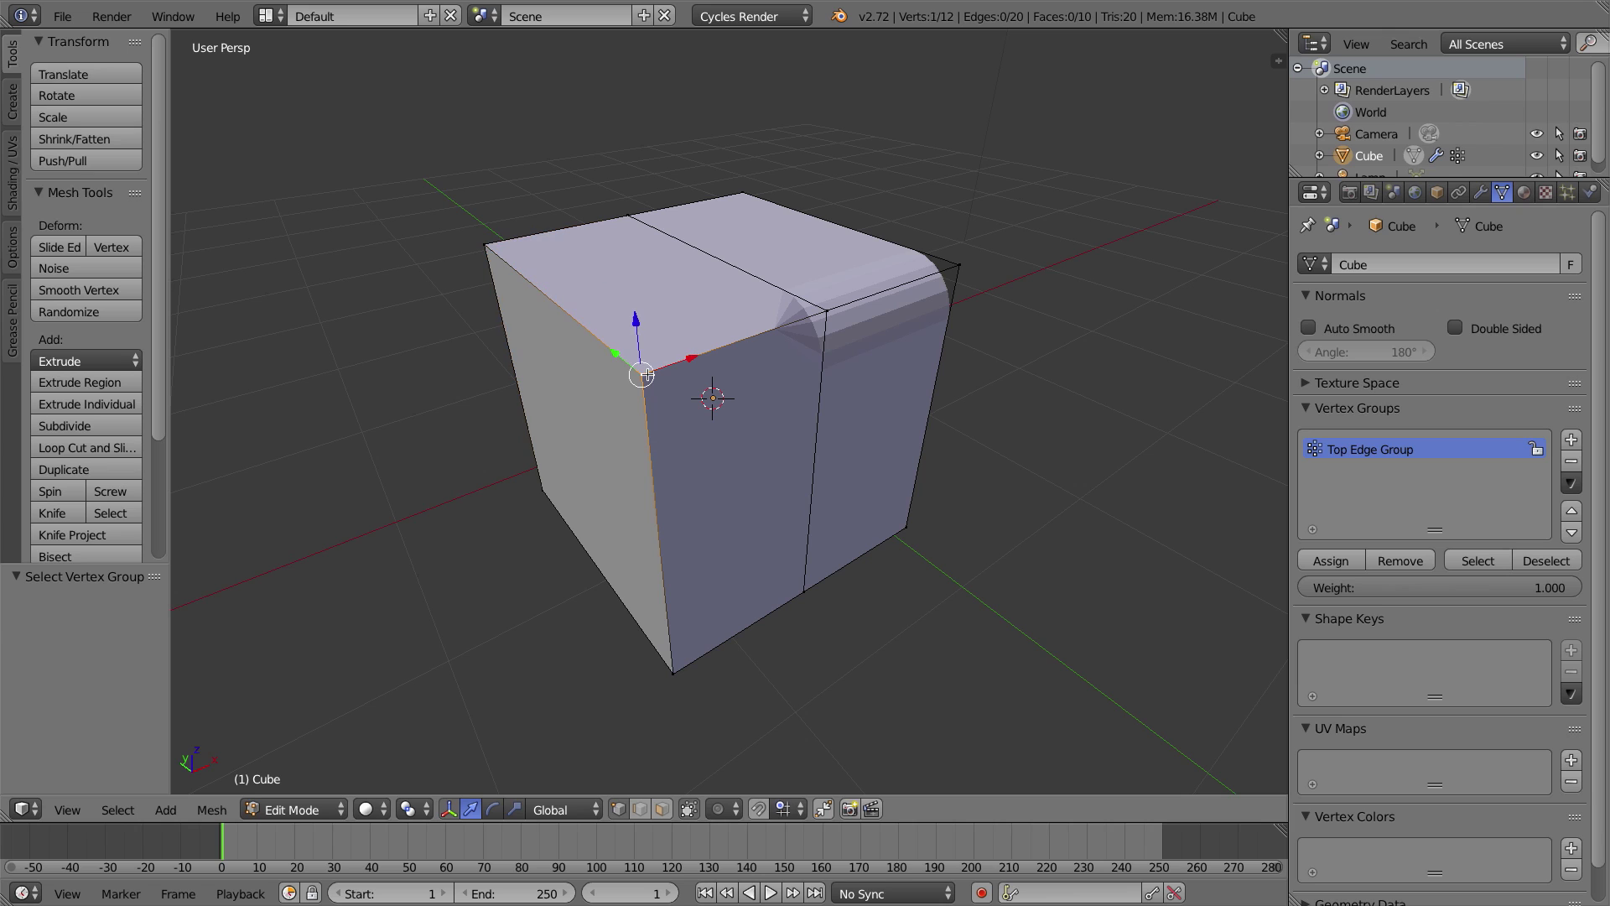
{"action": "left_click", "coordinate": [1330, 560]}
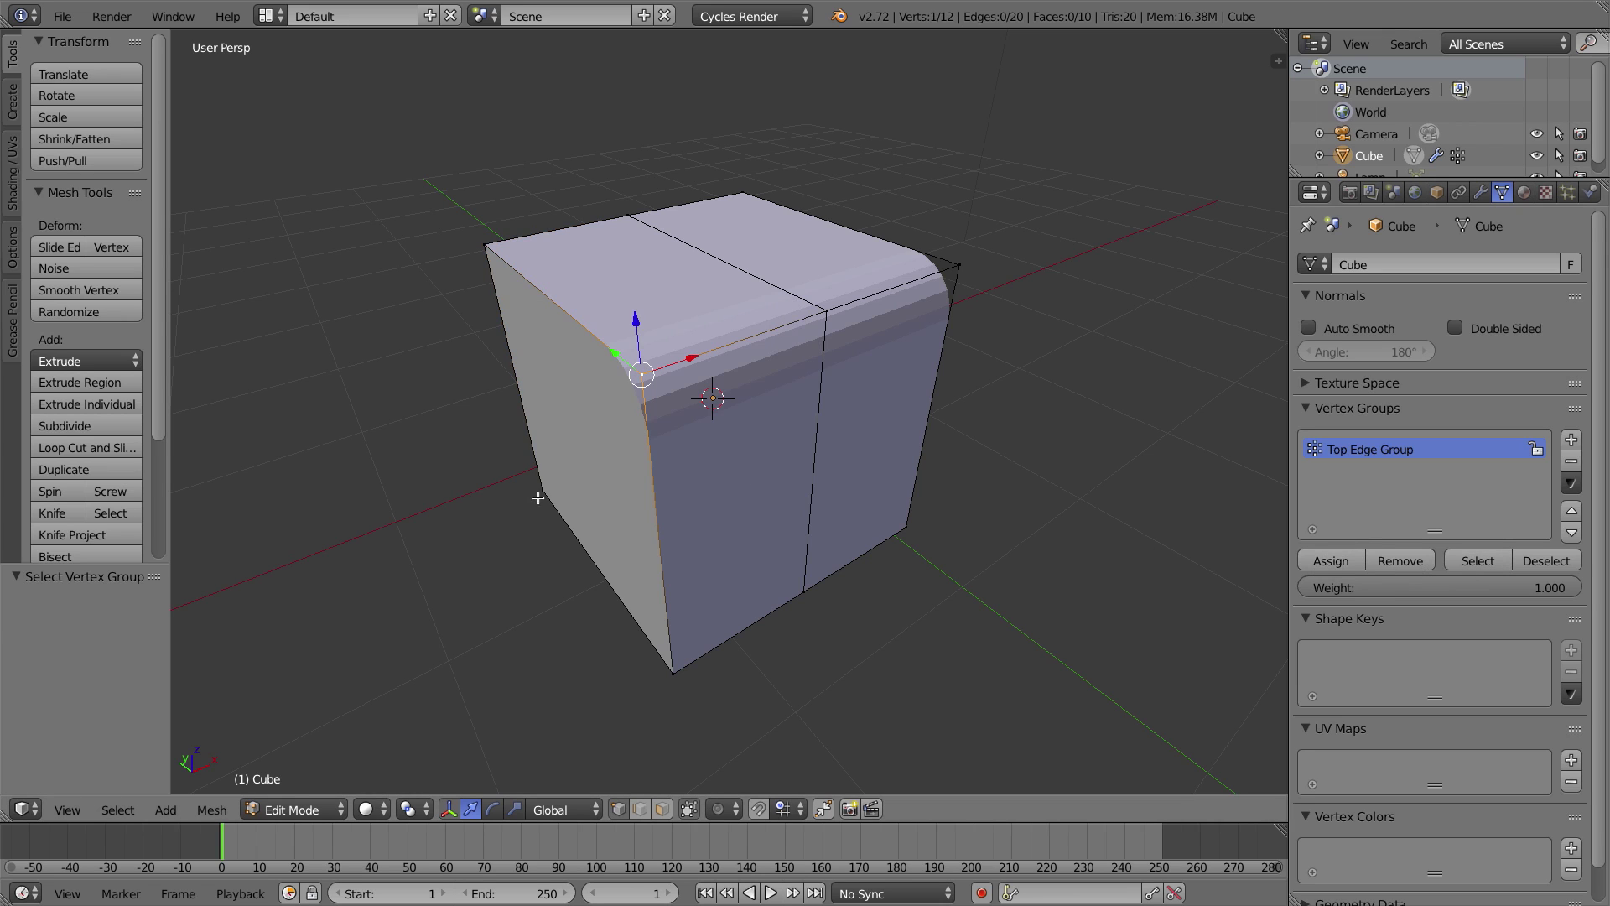
{"action": "middle_click_drag", "start_coordinate": [808, 375], "coordinate": [877, 379]}
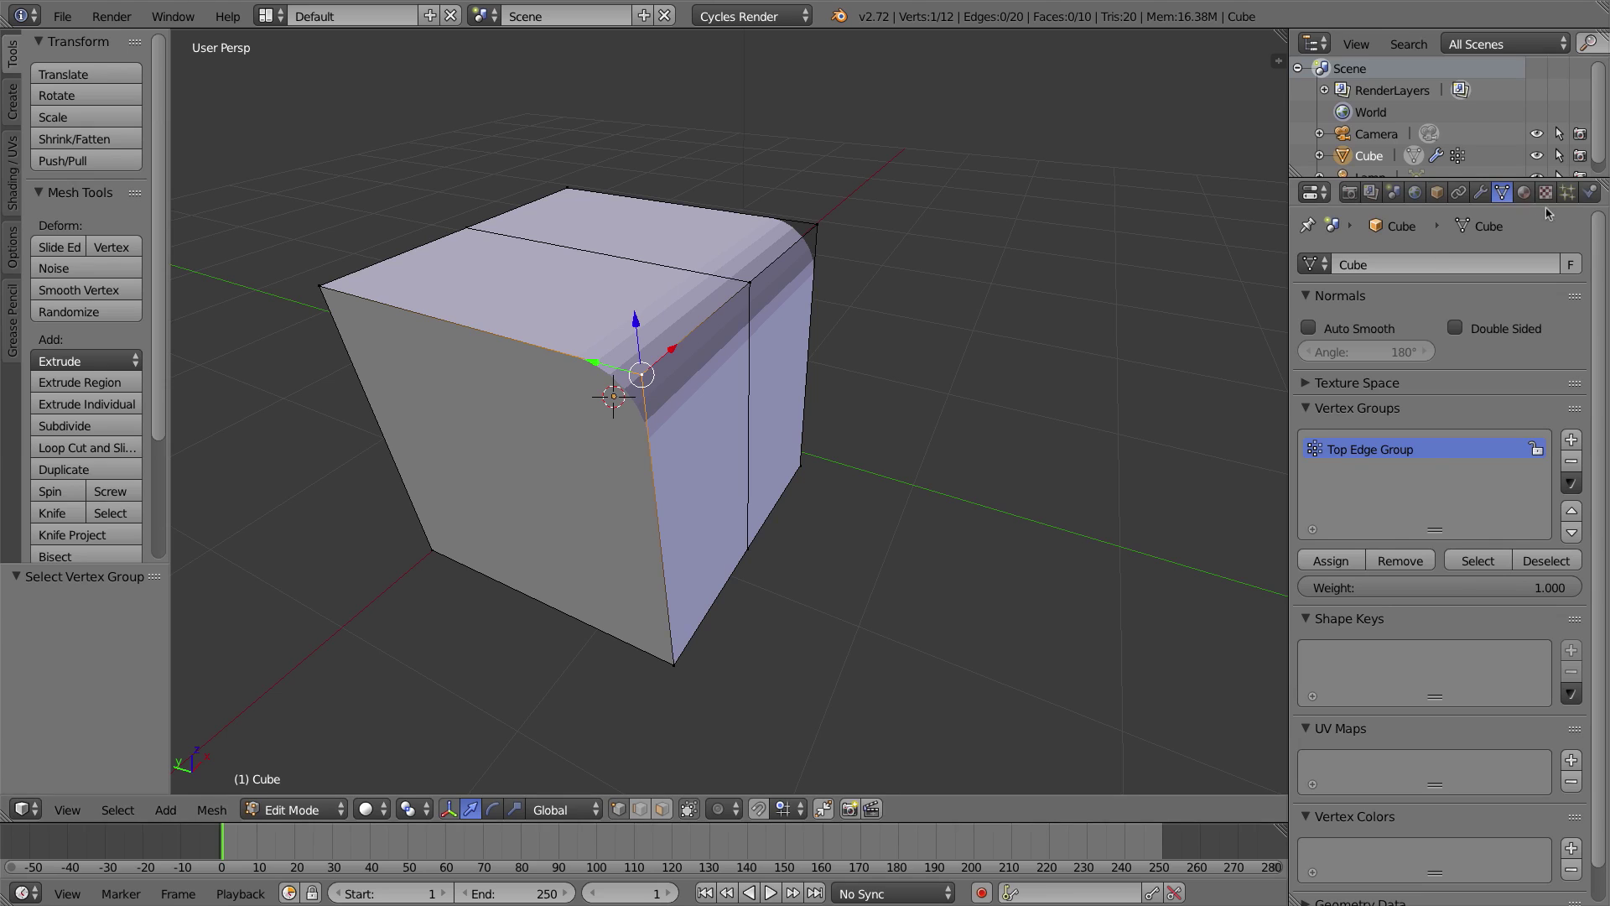
Select the two vertices of the cube's front bottom edge.
{"action": "left_click", "coordinate": [1480, 192]}
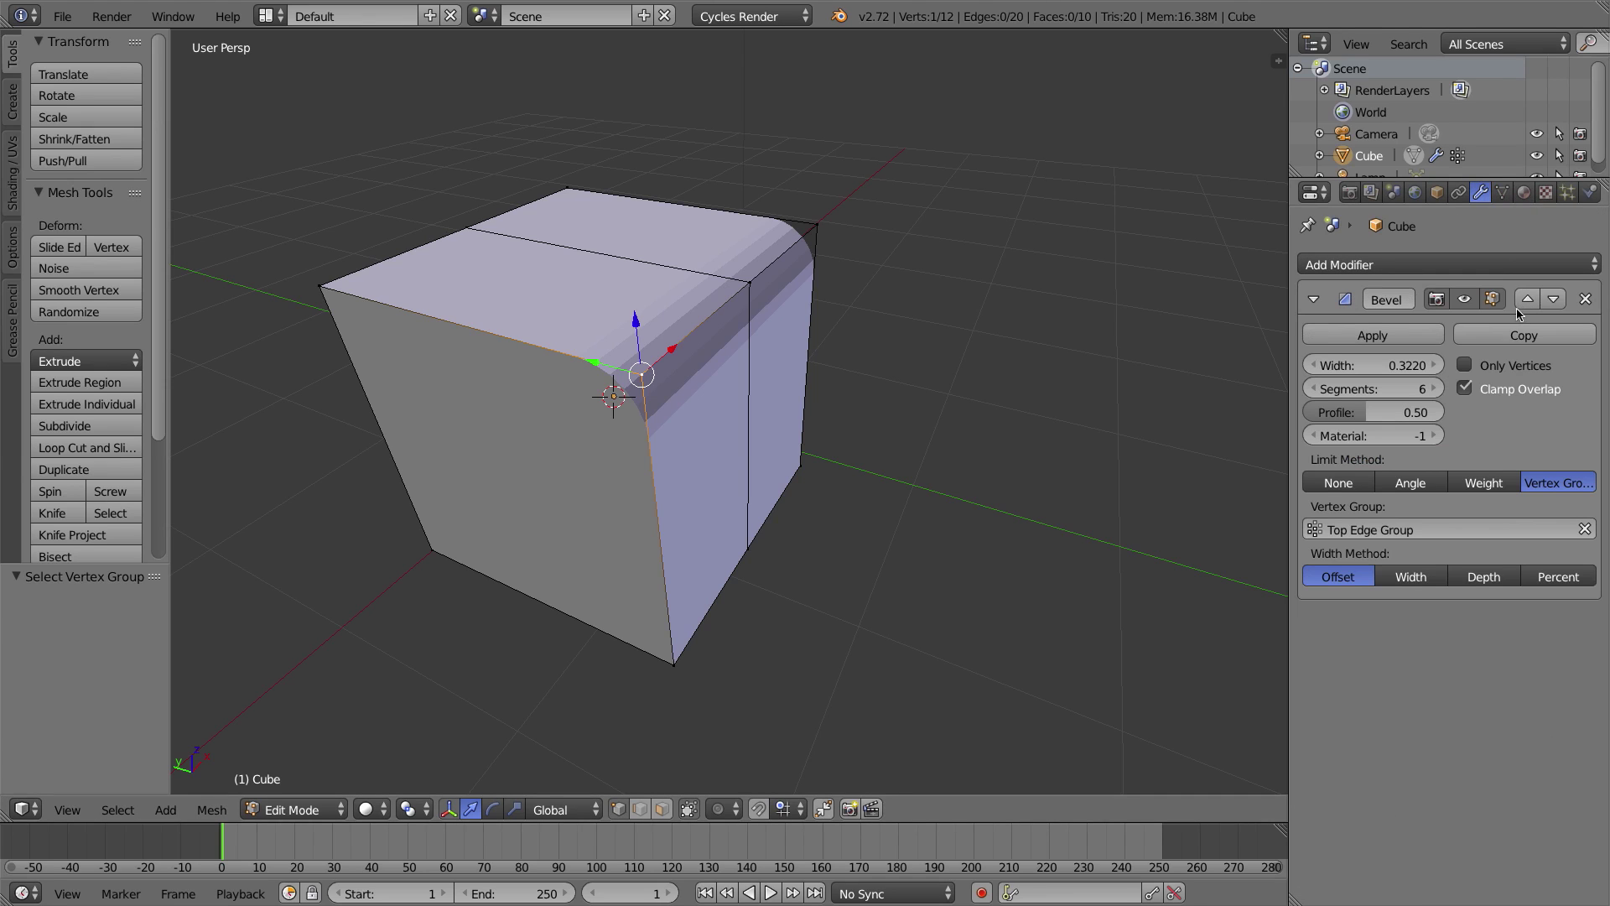
{"action": "left_click", "coordinate": [1500, 192]}
{"action": "middle_click_drag", "start_coordinate": [460, 385], "coordinate": [917, 223]}
{"action": "scroll", "coordinate": [774, 323], "scroll_direction": "down", "scroll_amount": 3}
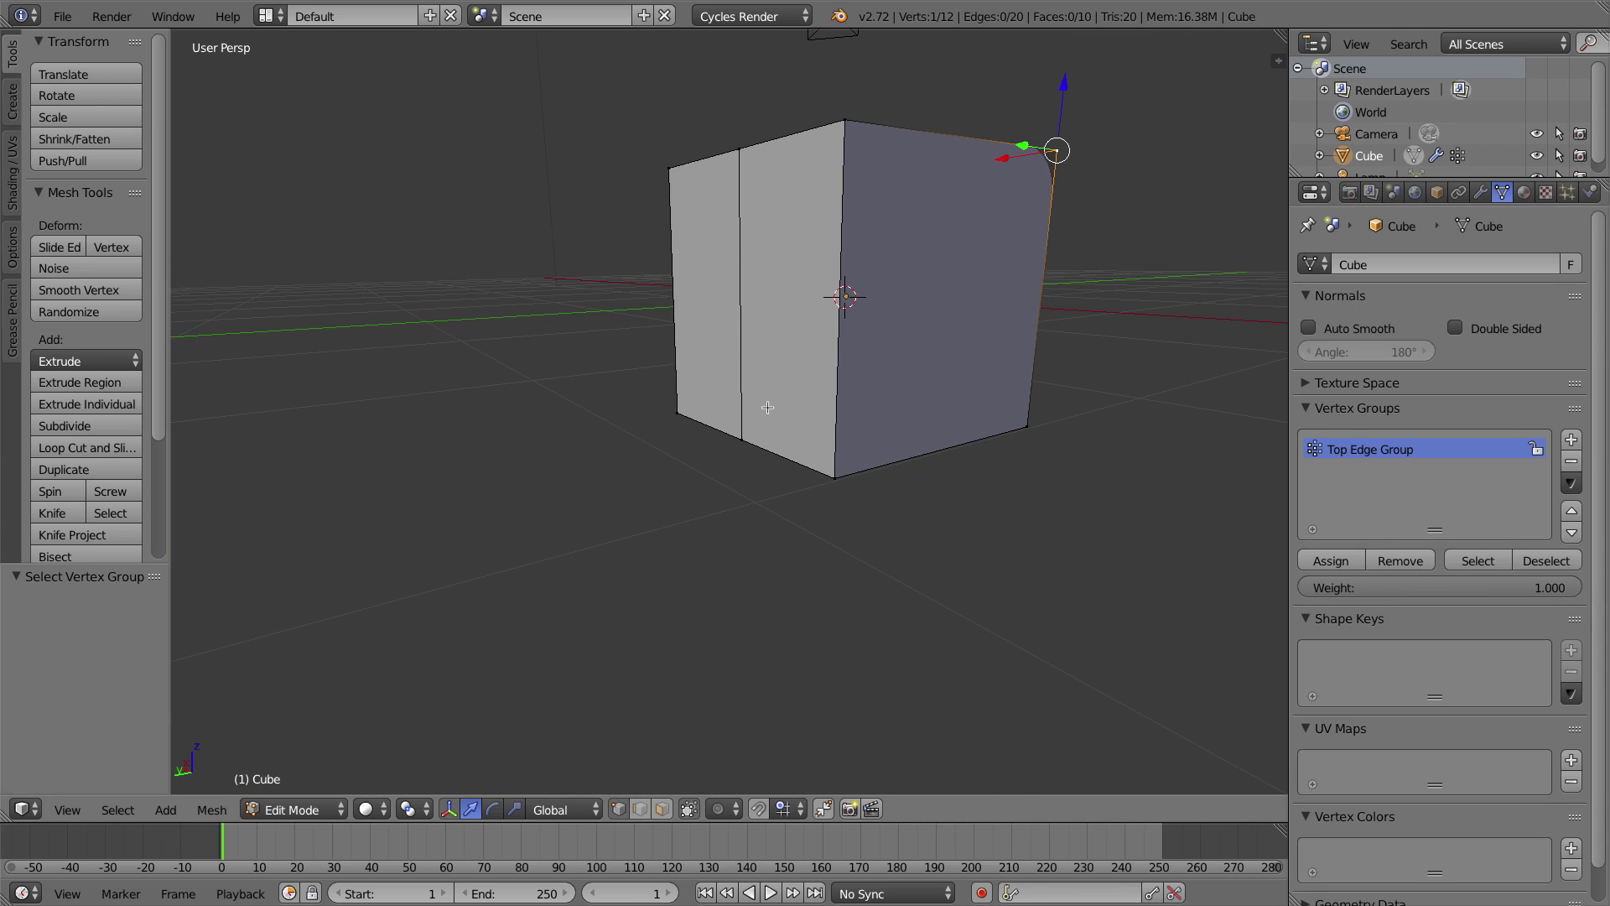
{"action": "right_click", "coordinate": [833, 474]}
{"action": "right_click", "coordinate": [1031, 422], "text": "shift"}
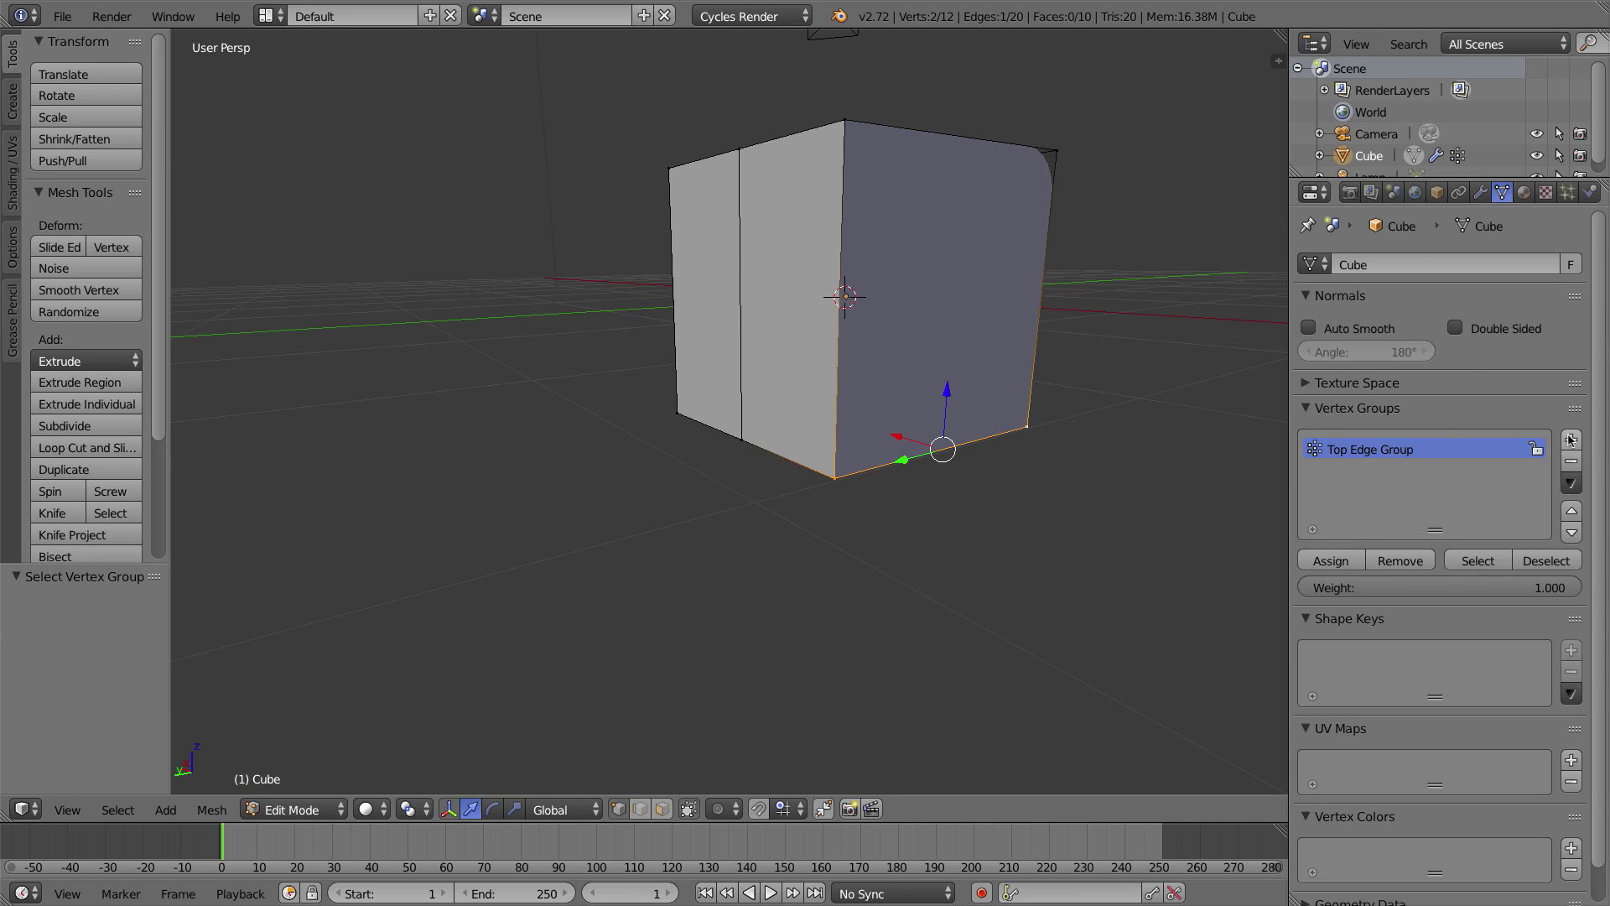
Create a vertex group named 'Bottom Edge Group', assign the bottom edge, and verify it.
{"action": "left_click", "coordinate": [1572, 440]}
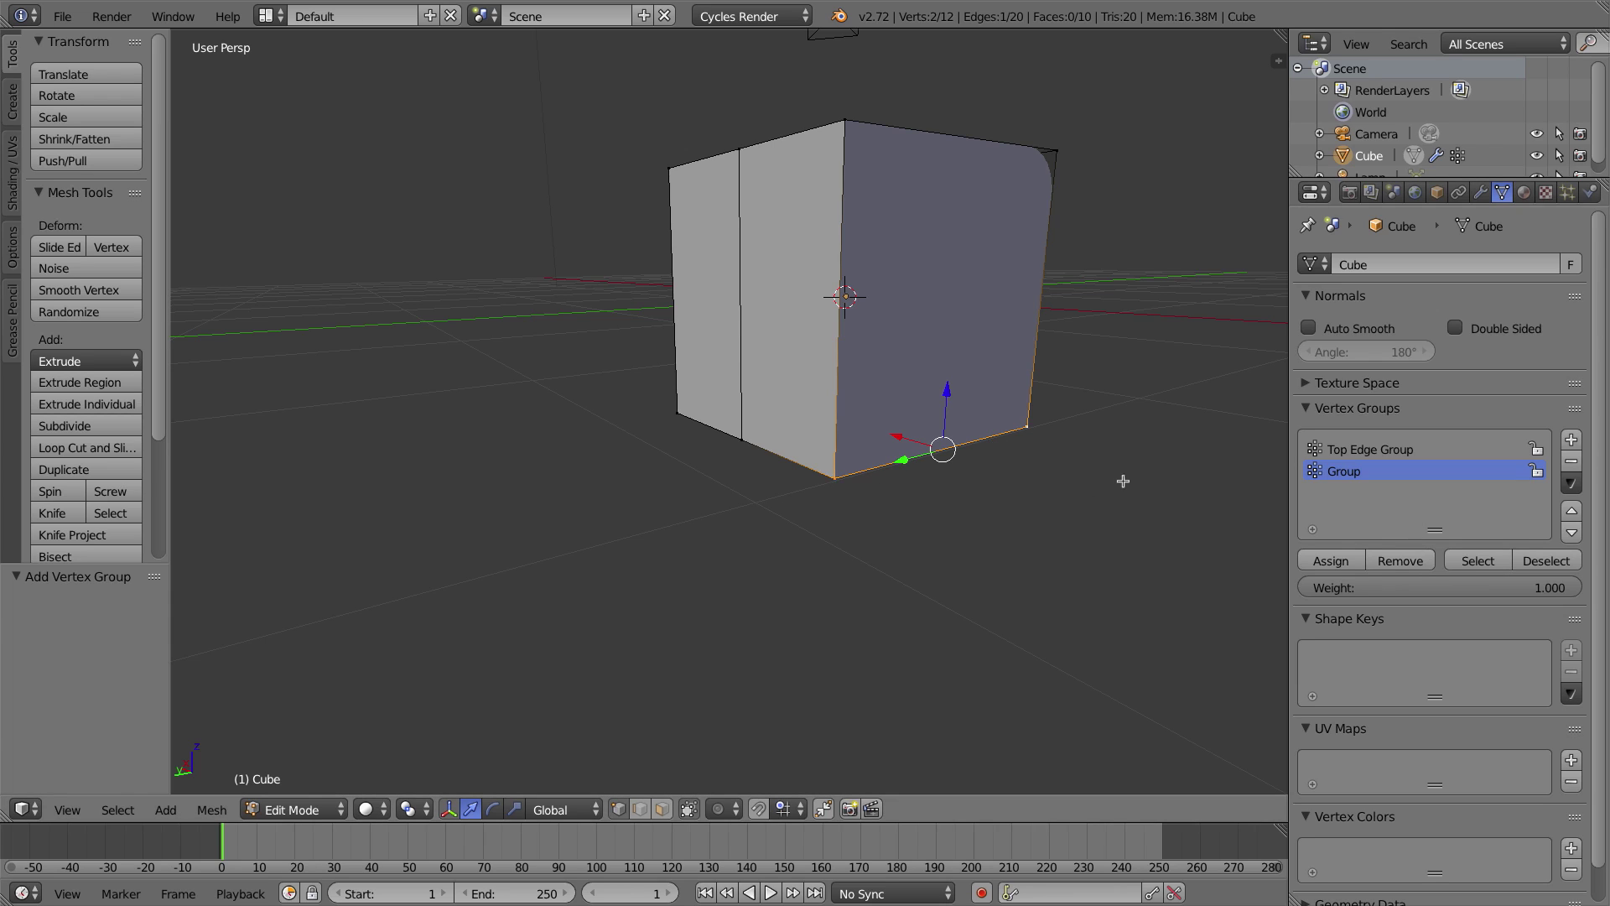
{"action": "left_click", "coordinate": [1343, 561]}
{"action": "double_click", "coordinate": [1346, 473]}
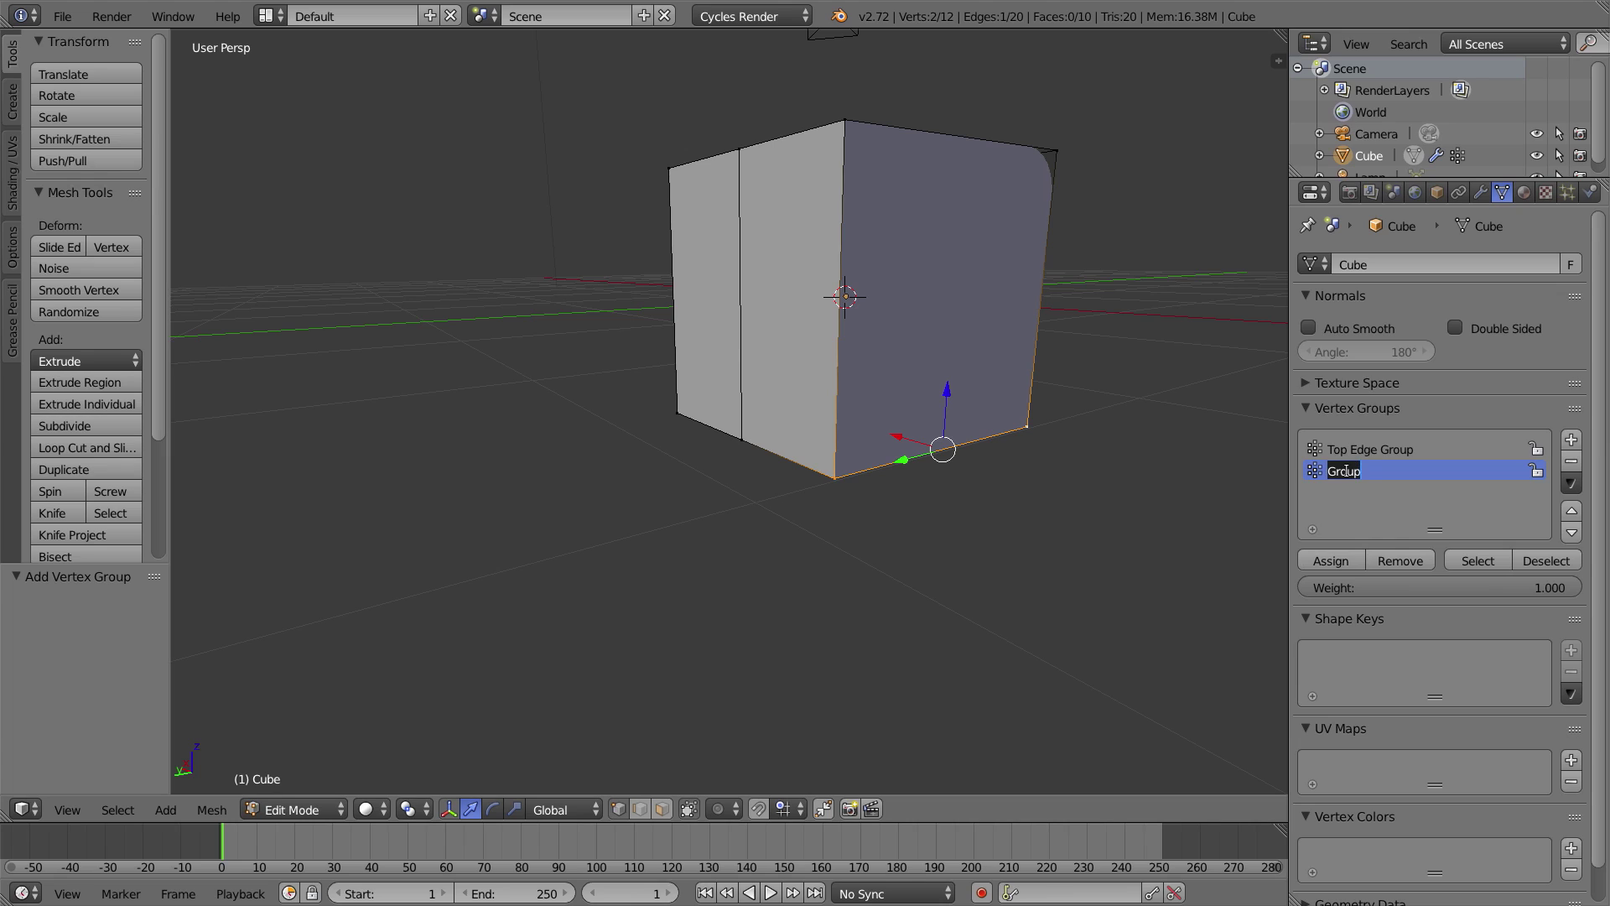
{"action": "type", "text": "Bottom Edge Group"}
{"action": "key", "text": "Return"}
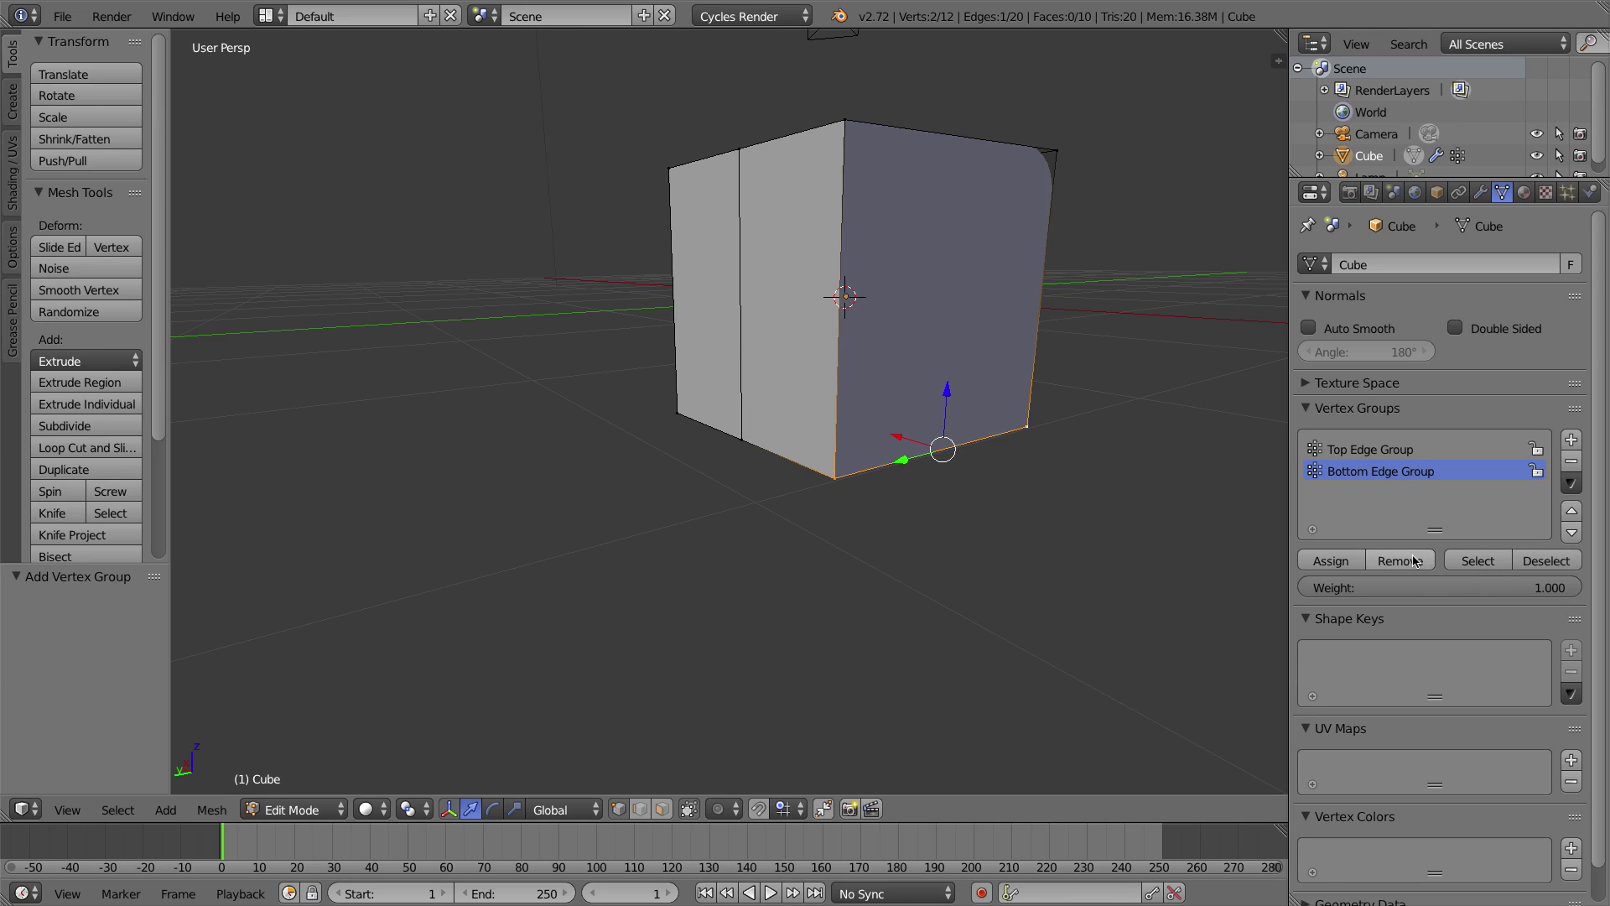
{"action": "left_click", "coordinate": [1348, 562]}
{"action": "key", "text": "a"}
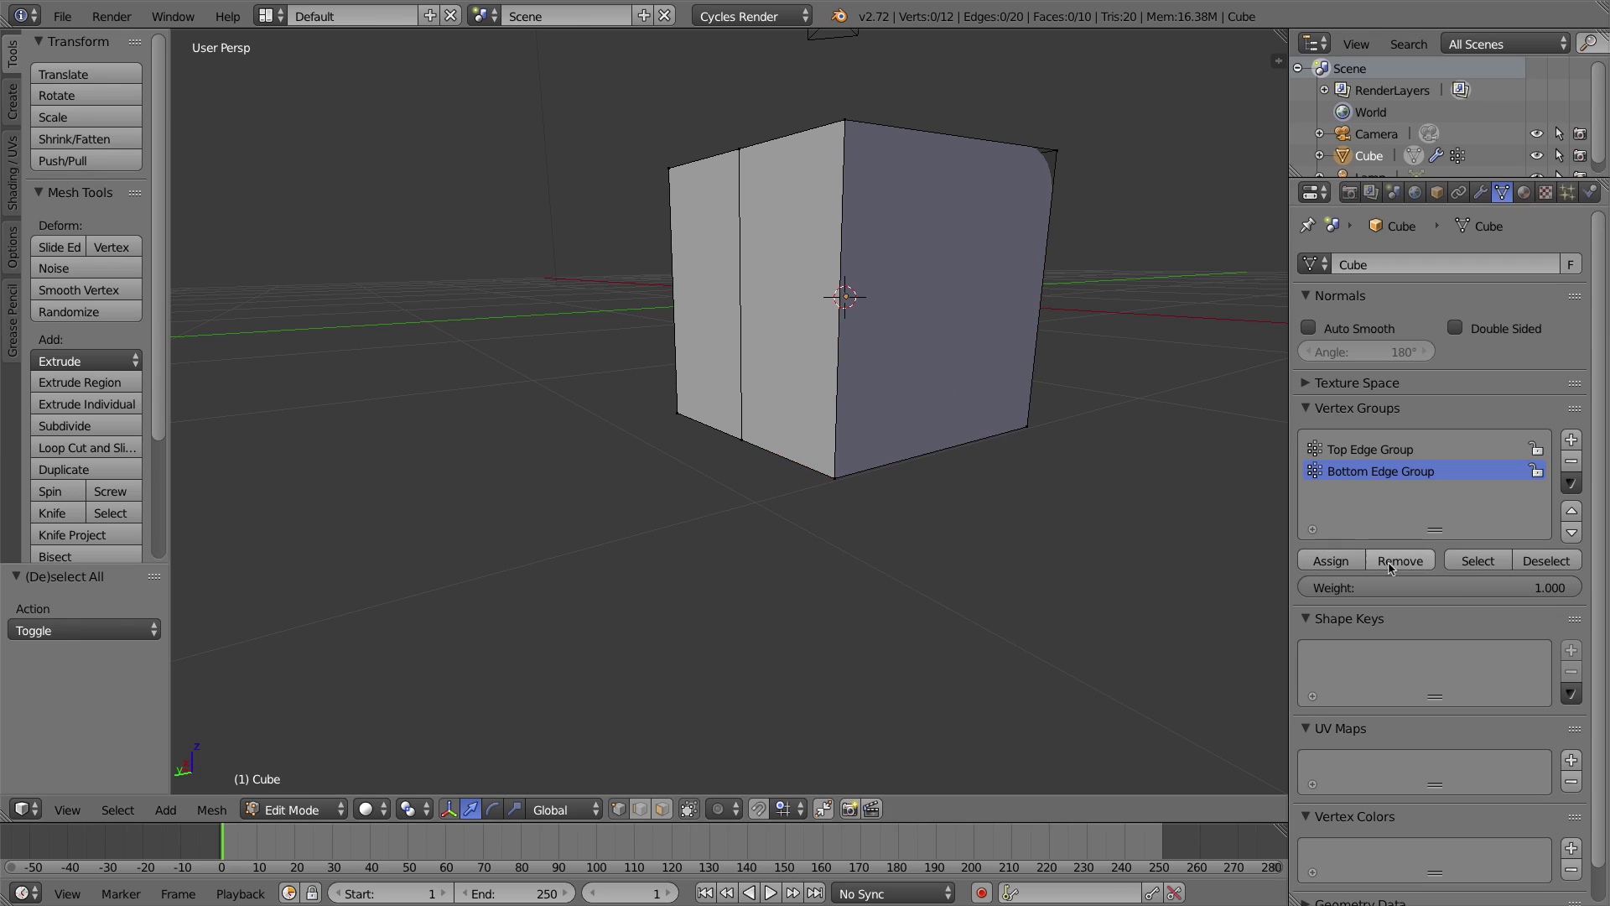
{"action": "left_click", "coordinate": [1479, 561]}
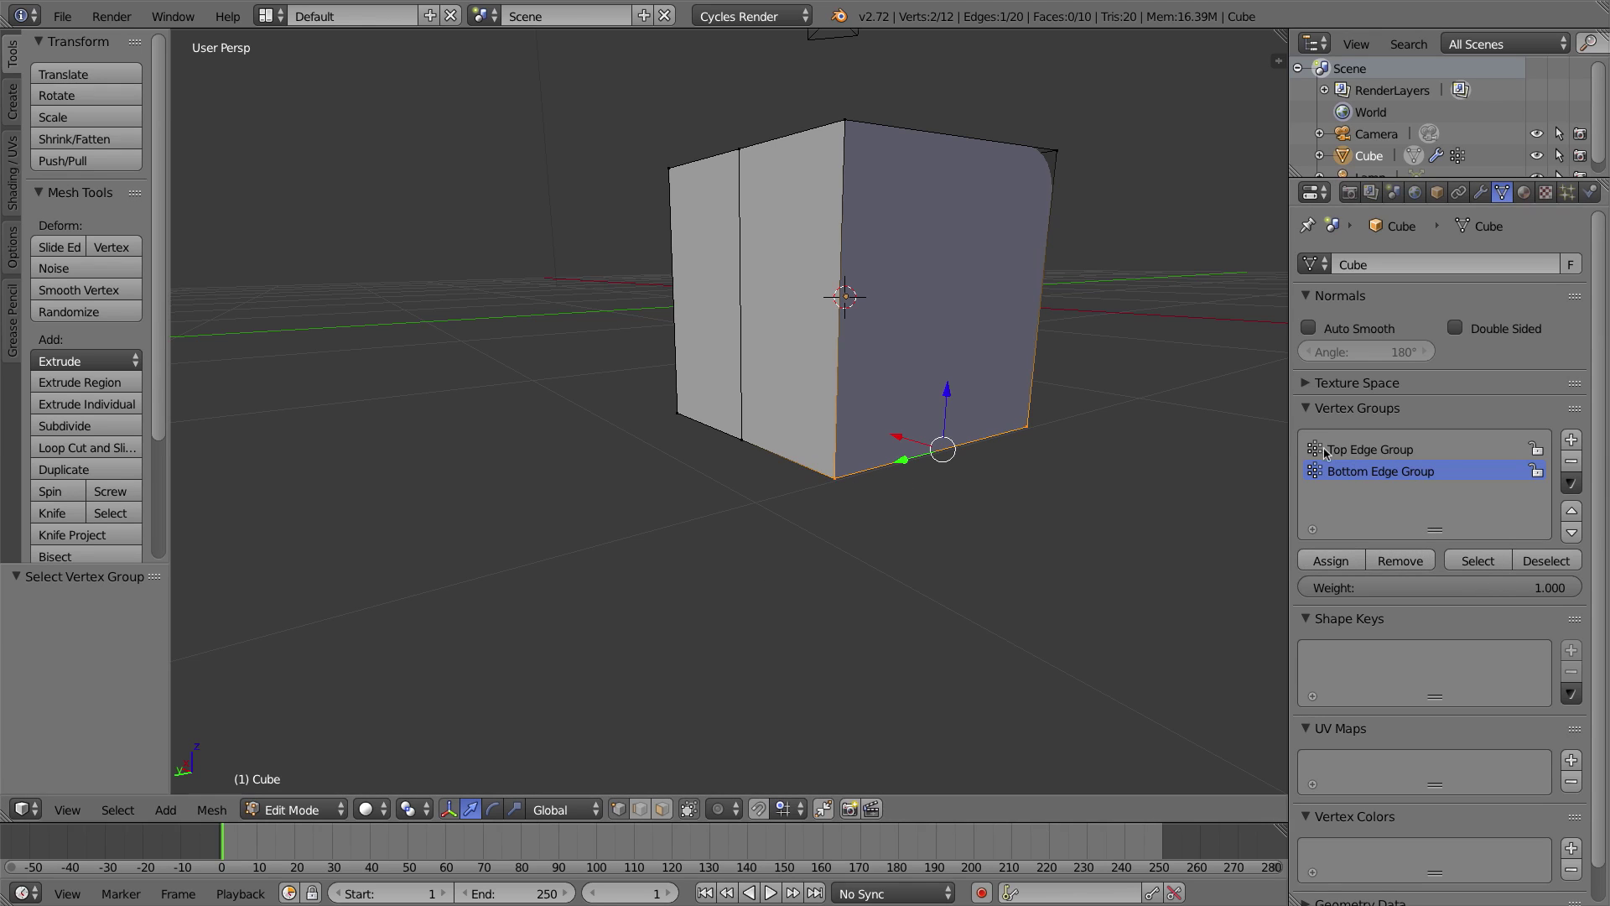
{"action": "key", "text": "a"}
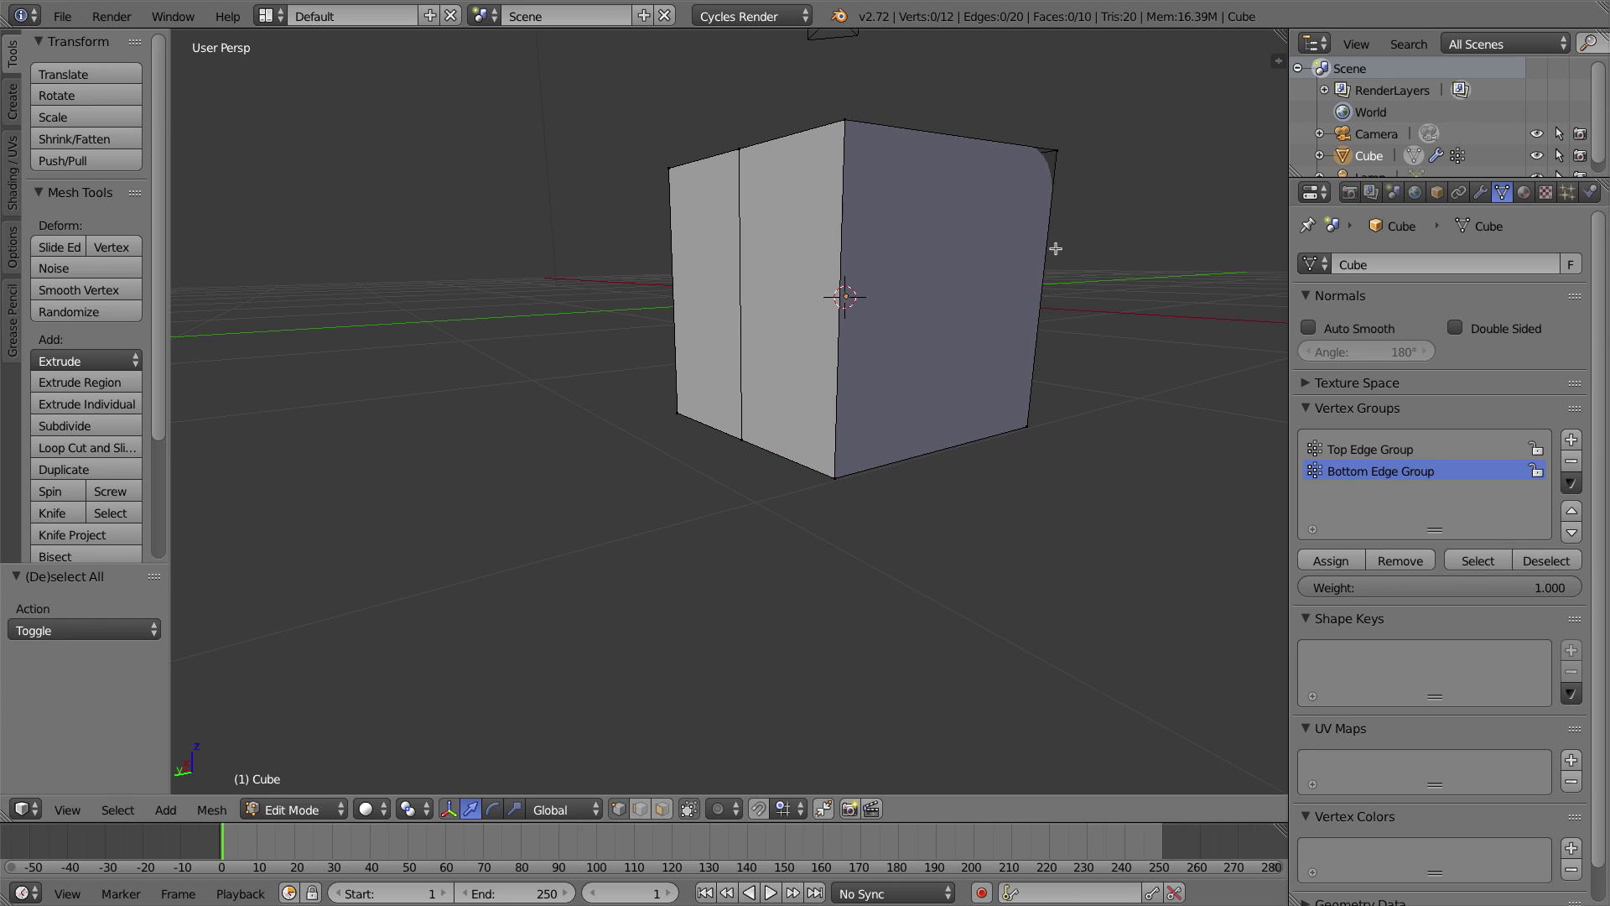
Return to Object Mode with the cube's modifier settings shown.
{"action": "key", "text": "Tab"}
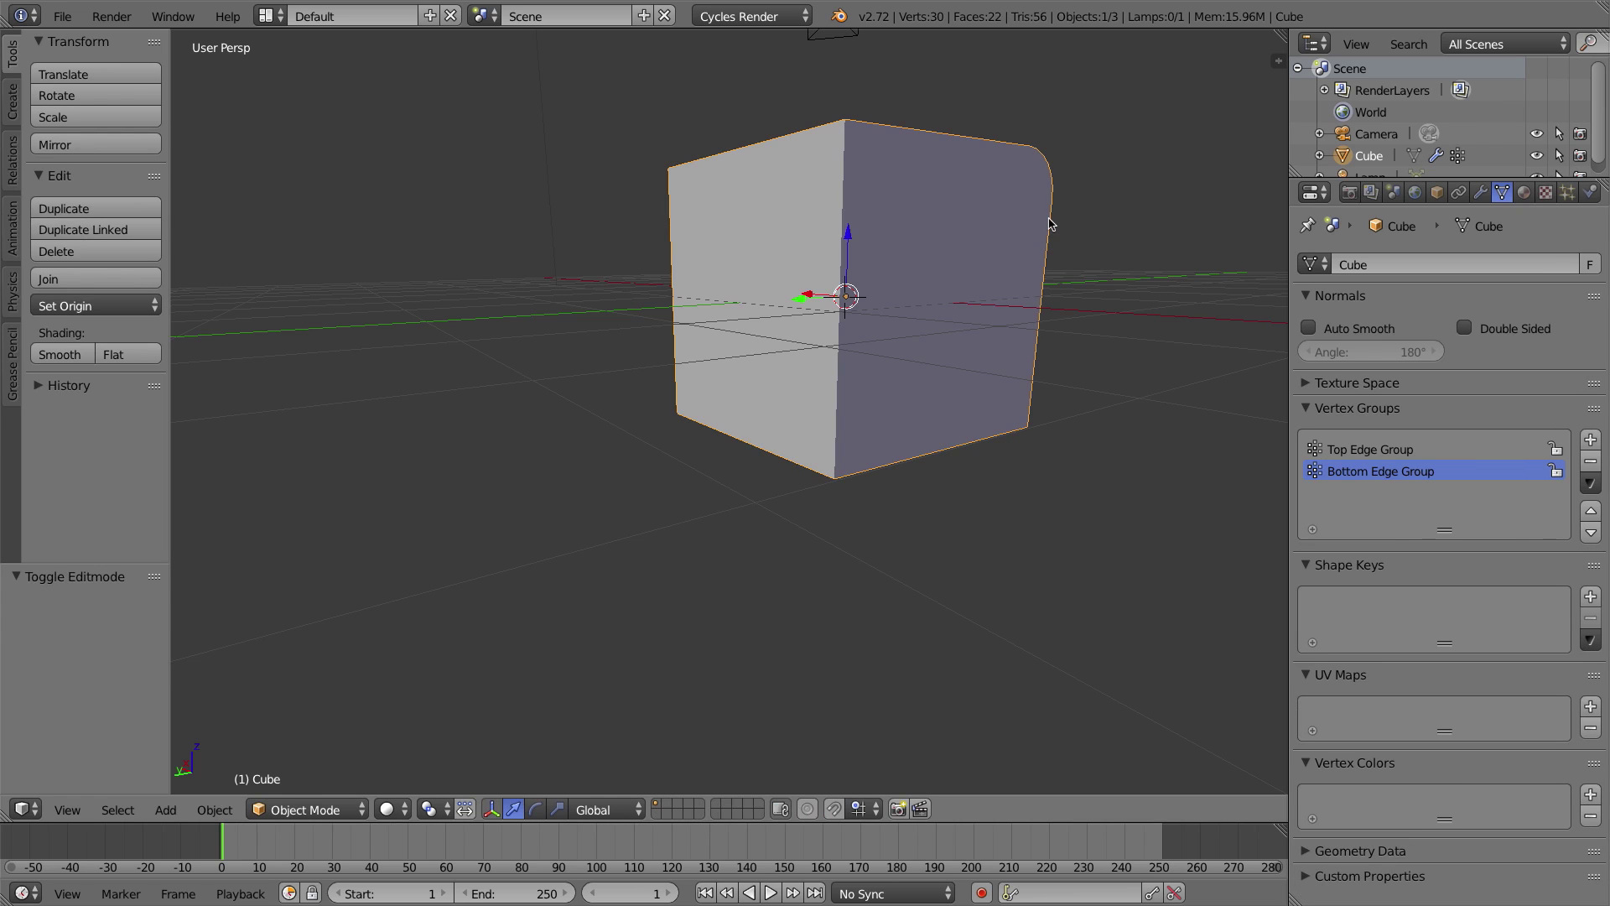
{"action": "middle_click_drag", "start_coordinate": [1049, 224], "coordinate": [964, 302]}
{"action": "left_click", "coordinate": [1480, 192]}
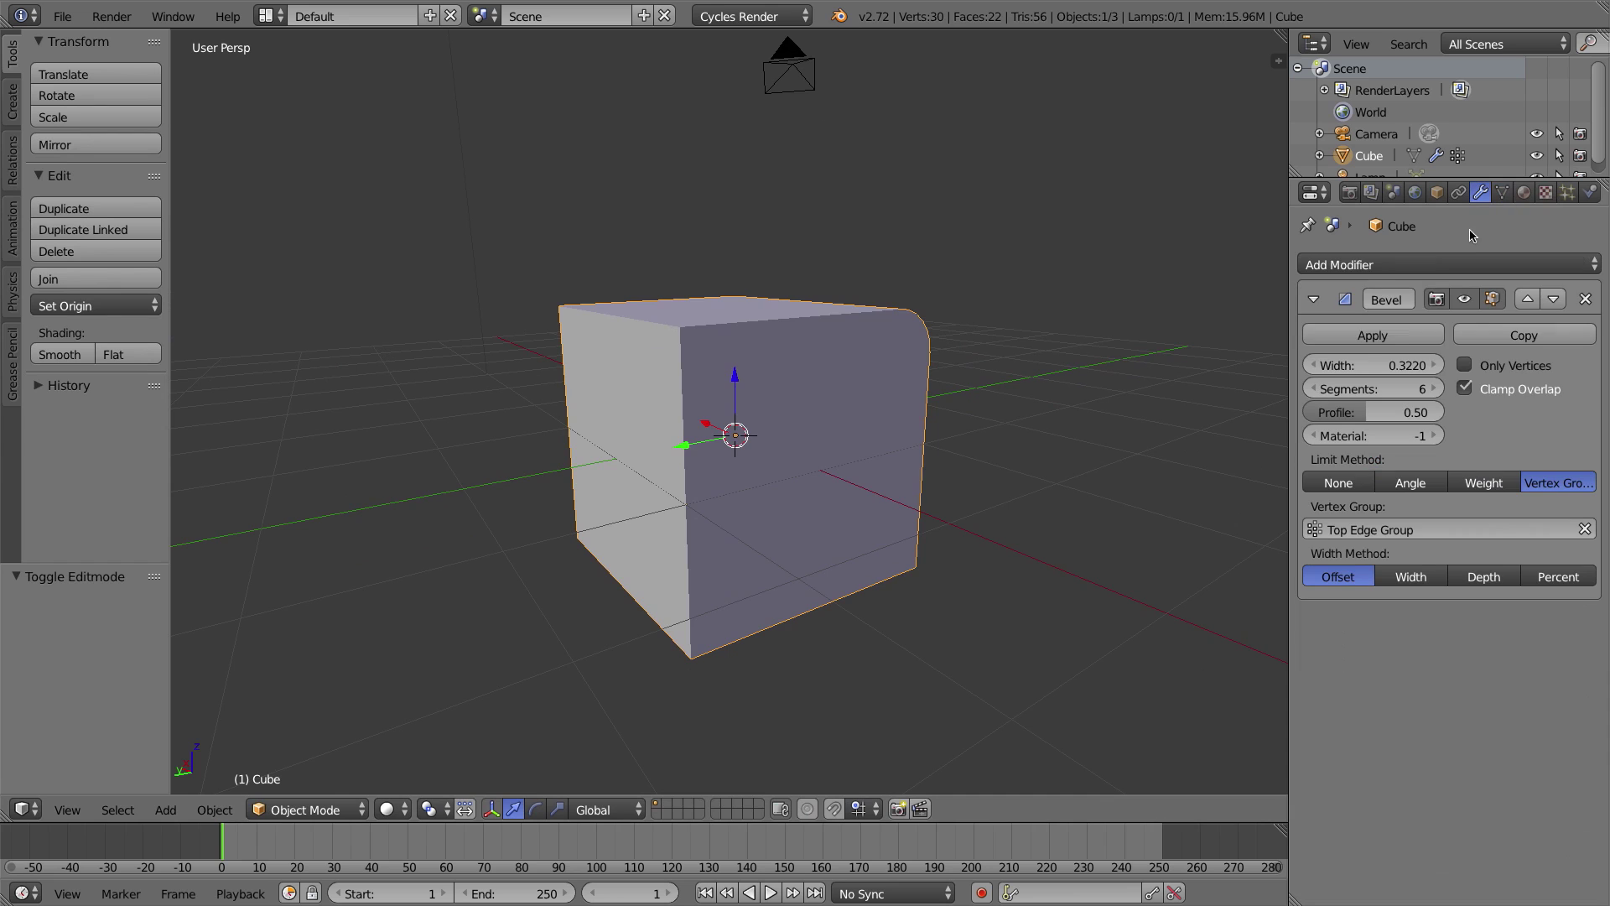
{"action": "mouse_move", "coordinate": [1138, 370]}
{"action": "middle_mouse_down"}
{"action": "mouse_move", "coordinate": [977, 378]}
{"action": "mouse_move", "coordinate": [1071, 389]}
{"action": "mouse_move", "coordinate": [1123, 373]}
{"action": "middle_mouse_up"}
Add a second Bevel modifier, width 0.3860, limited to vertex group Bottom Edge Group.
{"action": "left_click", "coordinate": [1314, 300]}
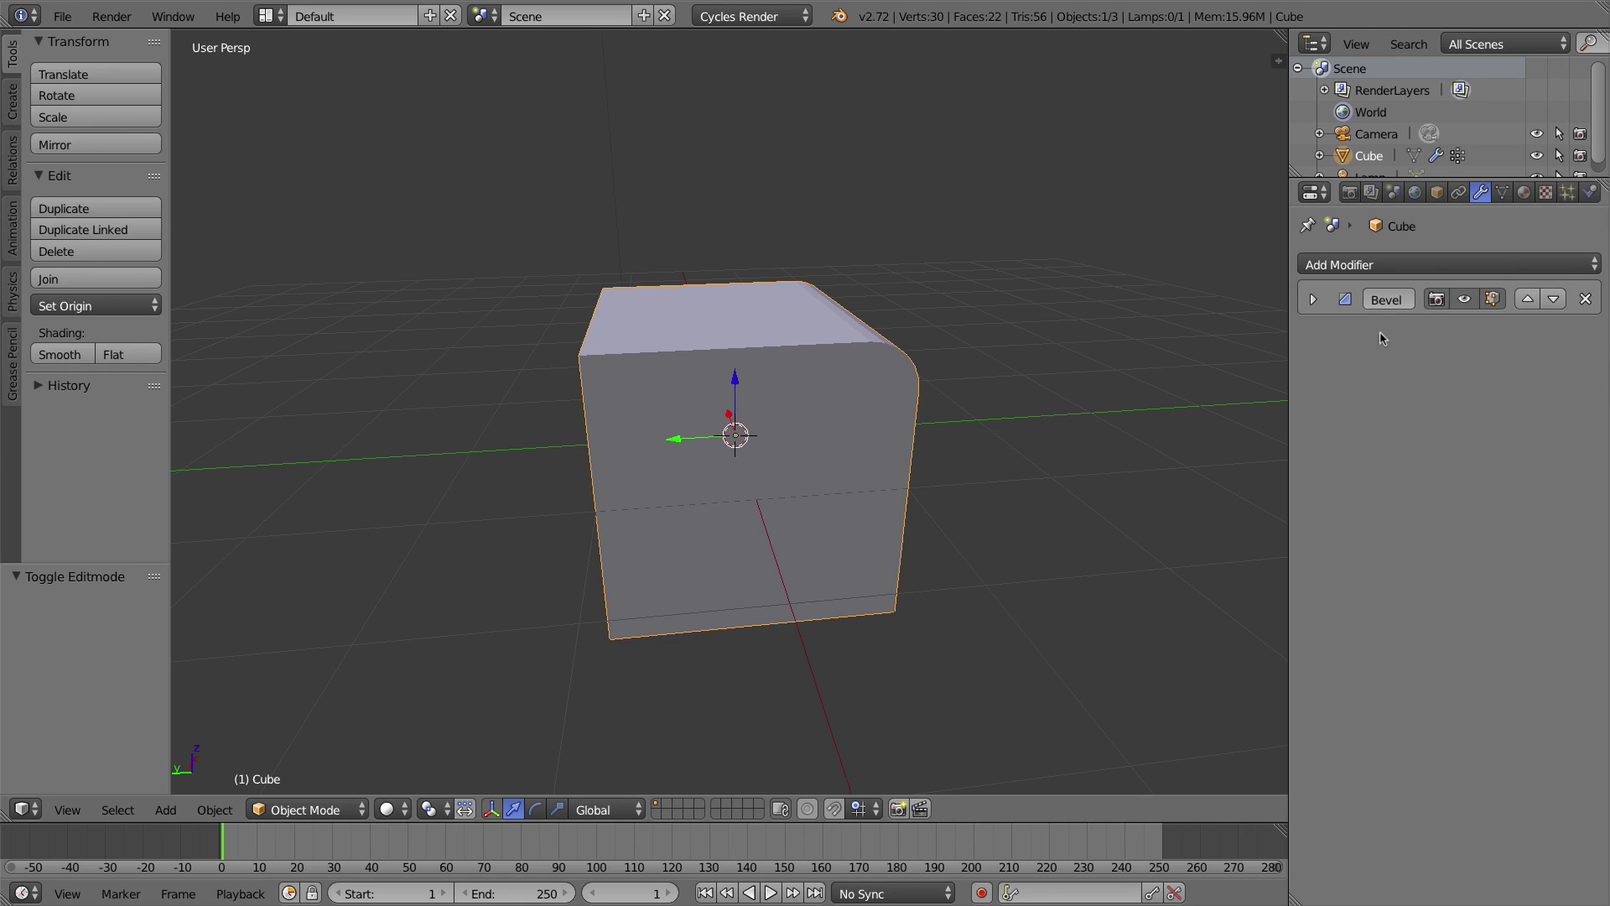
{"action": "left_click", "coordinate": [1344, 266]}
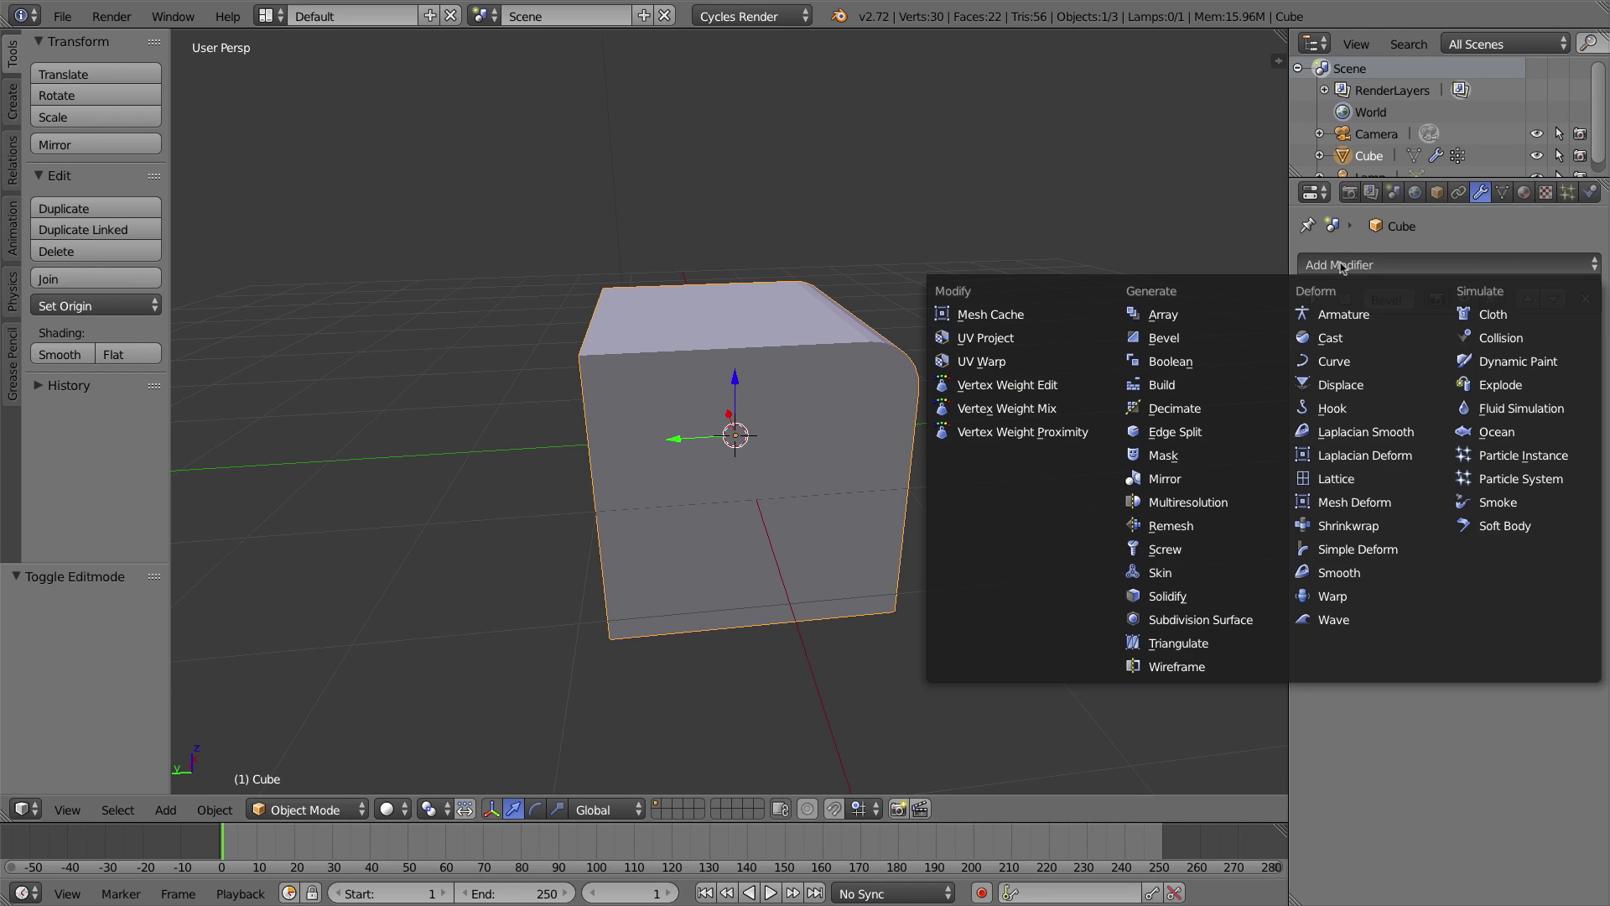
{"action": "left_click", "coordinate": [1194, 339]}
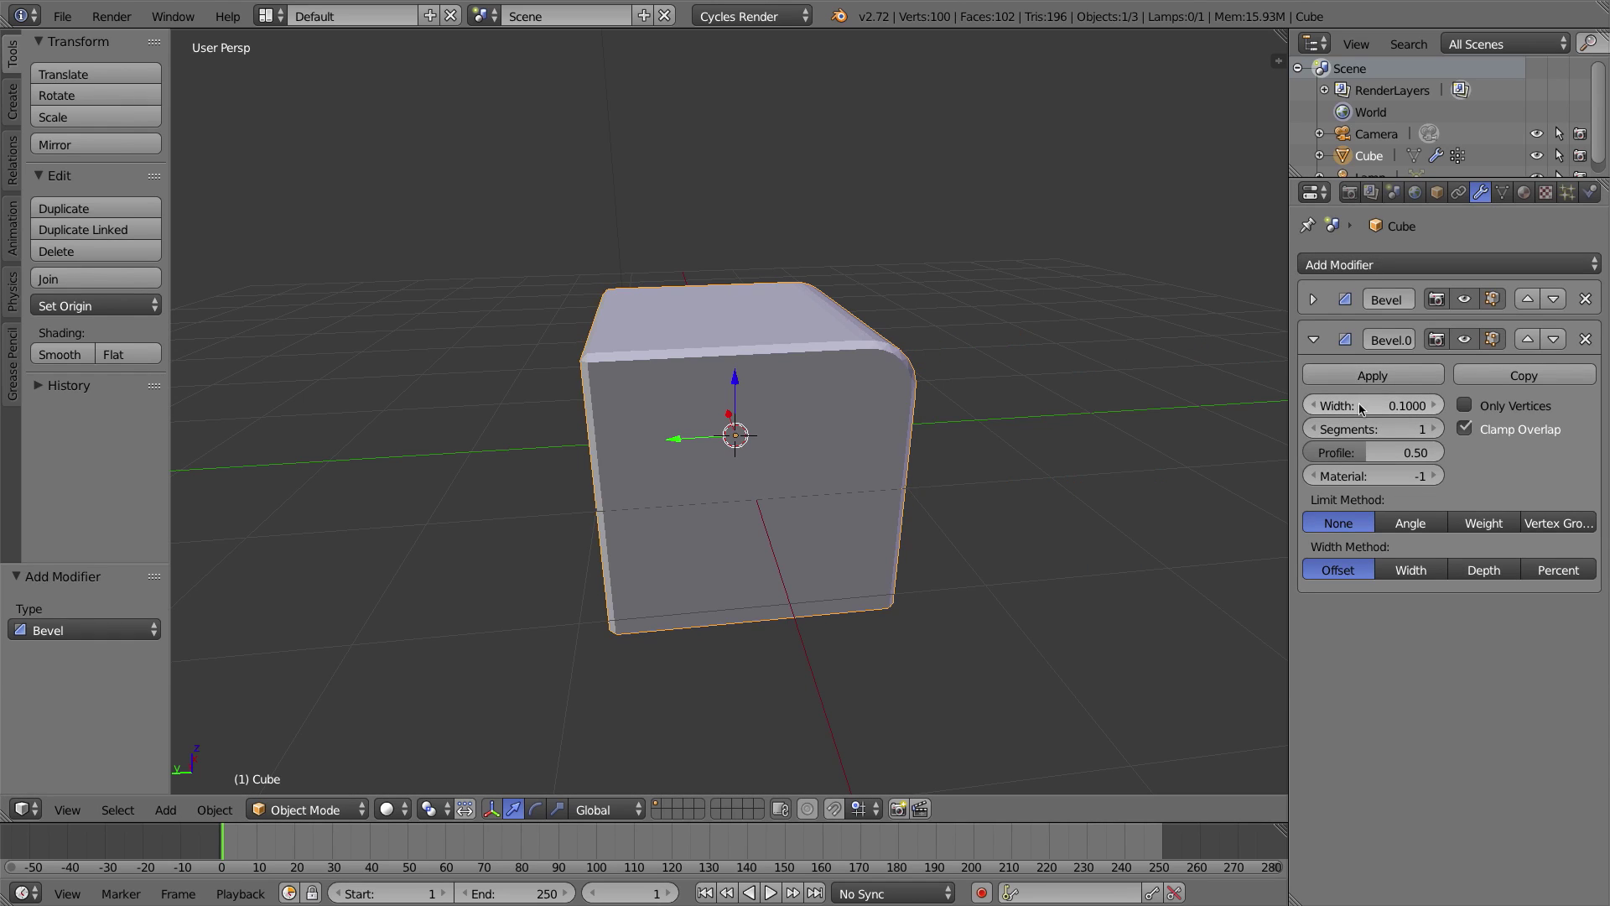
{"action": "left_click_drag", "start_coordinate": [1360, 409], "coordinate": [1392, 409]}
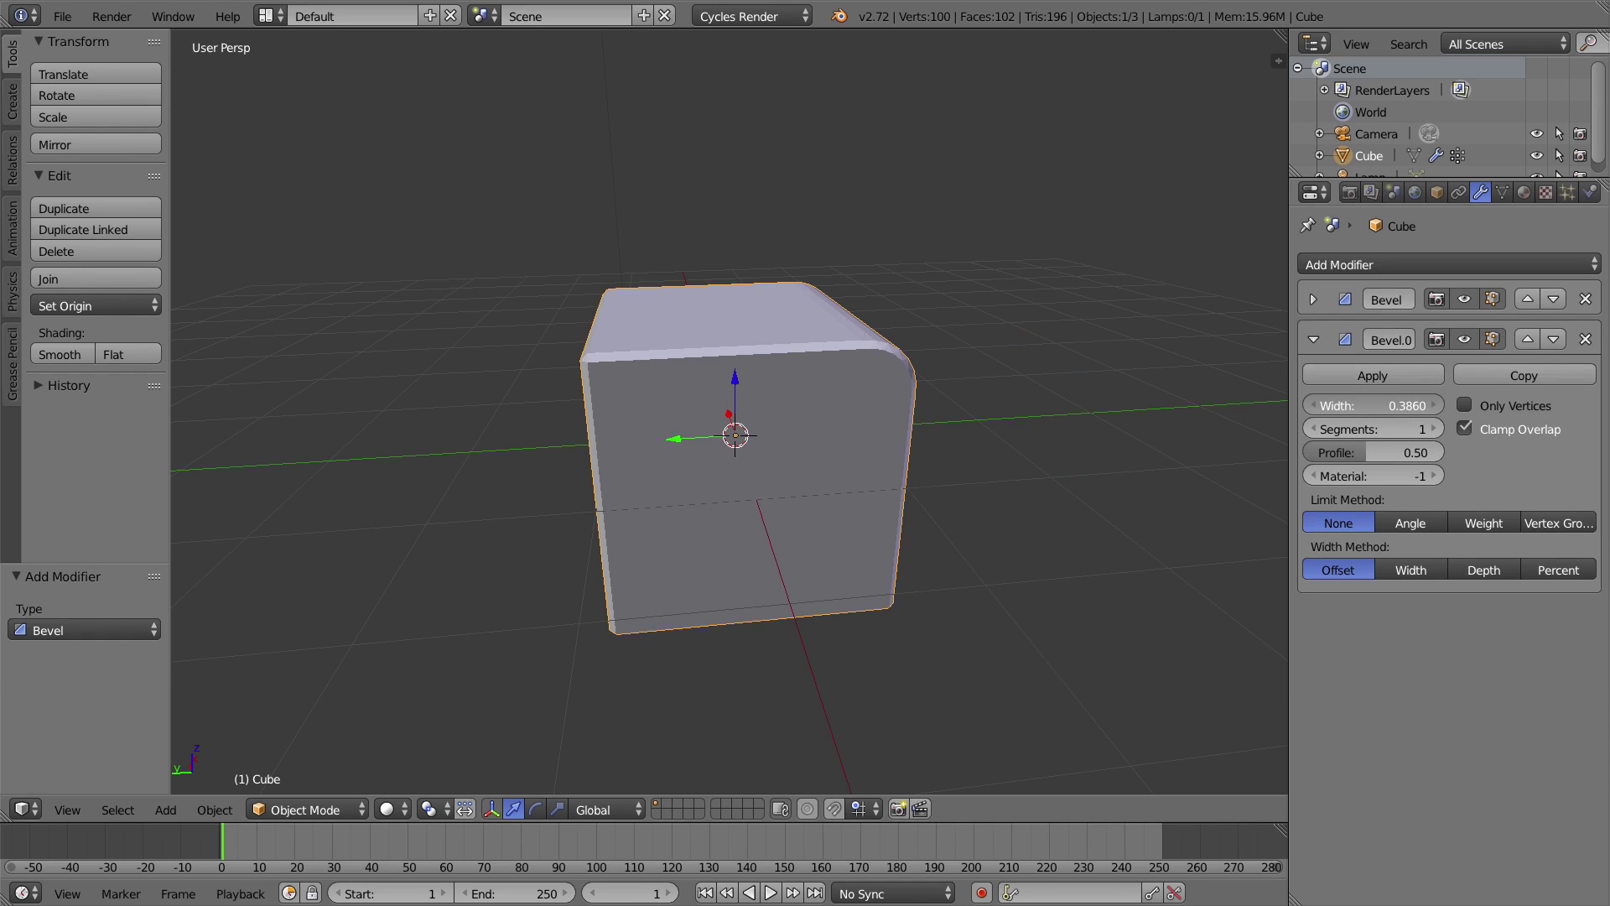
{"action": "middle_click_drag", "start_coordinate": [546, 406], "coordinate": [604, 419]}
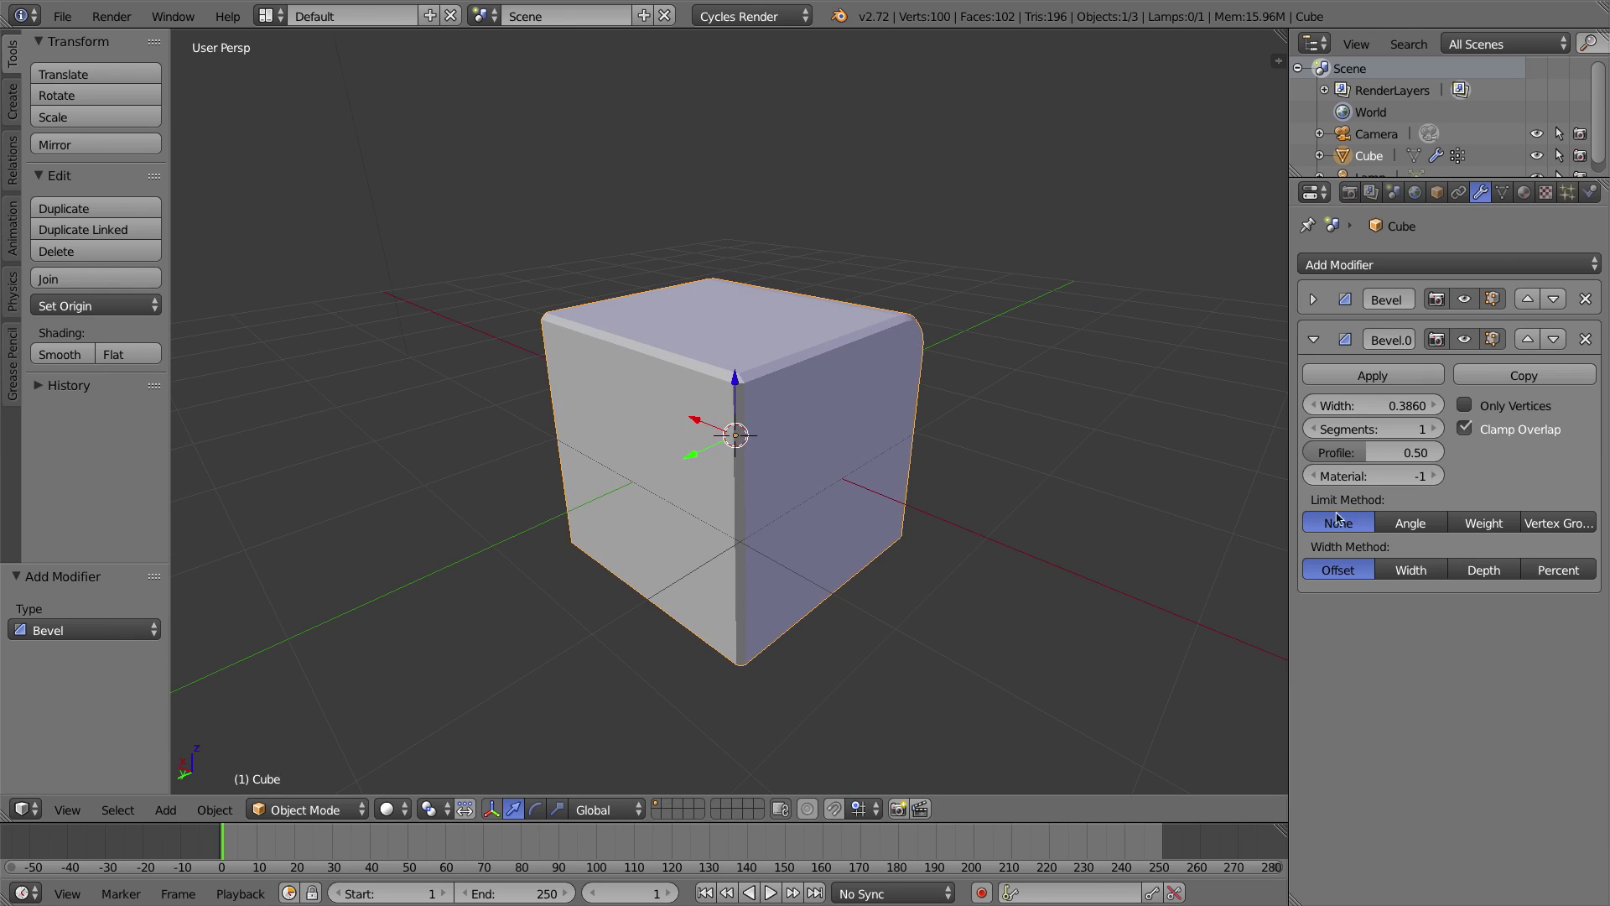
{"action": "left_click", "coordinate": [1553, 525]}
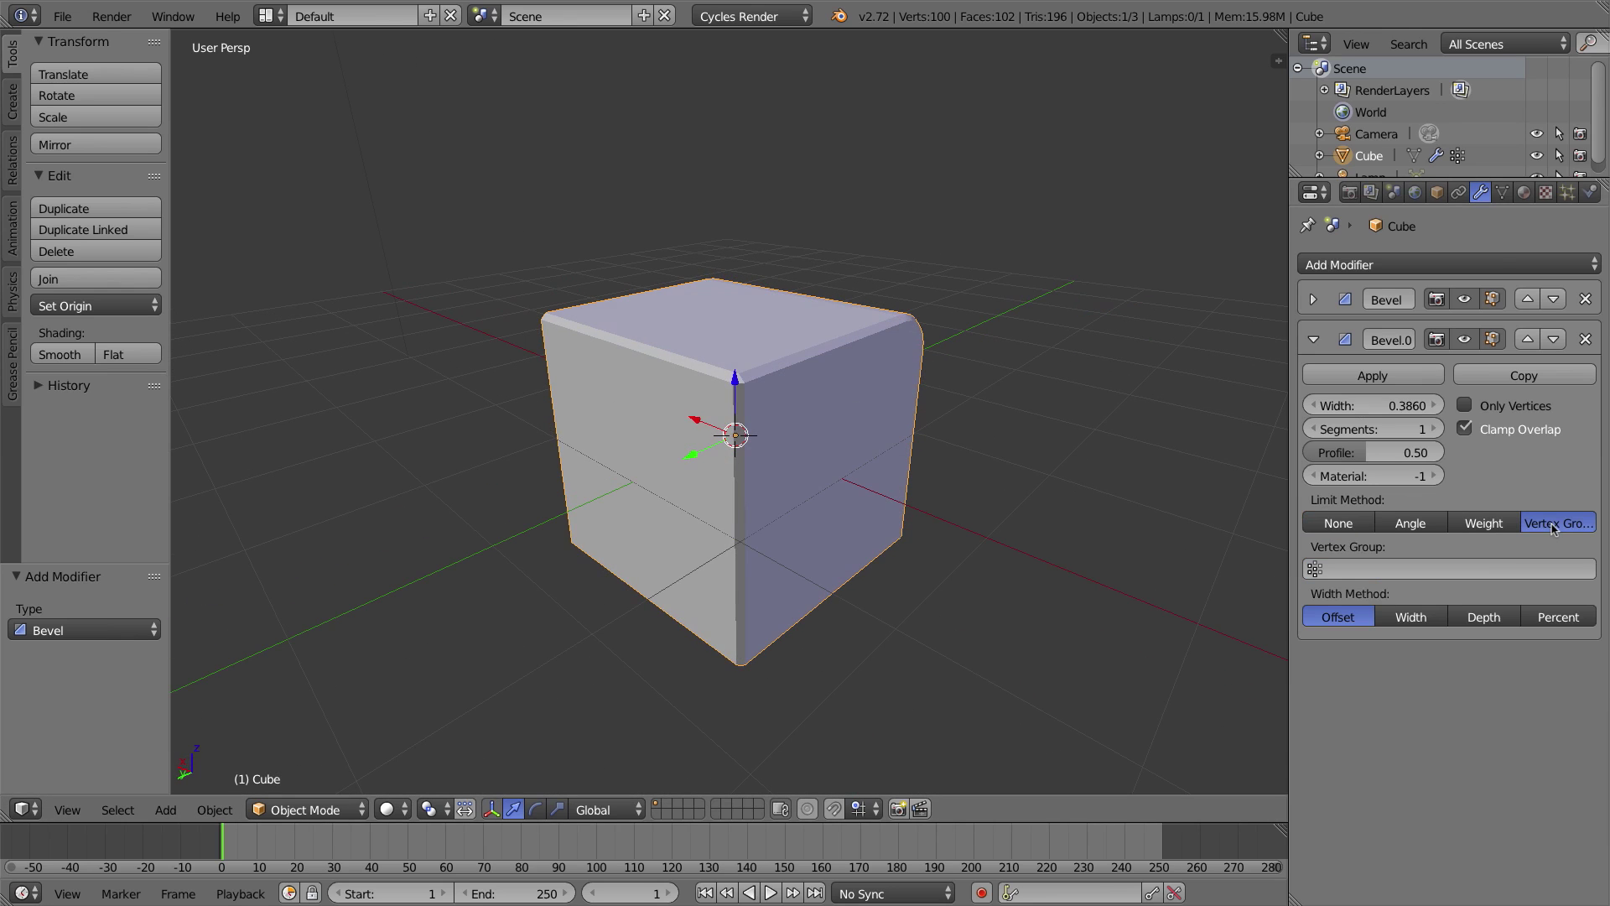
{"action": "left_click", "coordinate": [1509, 569]}
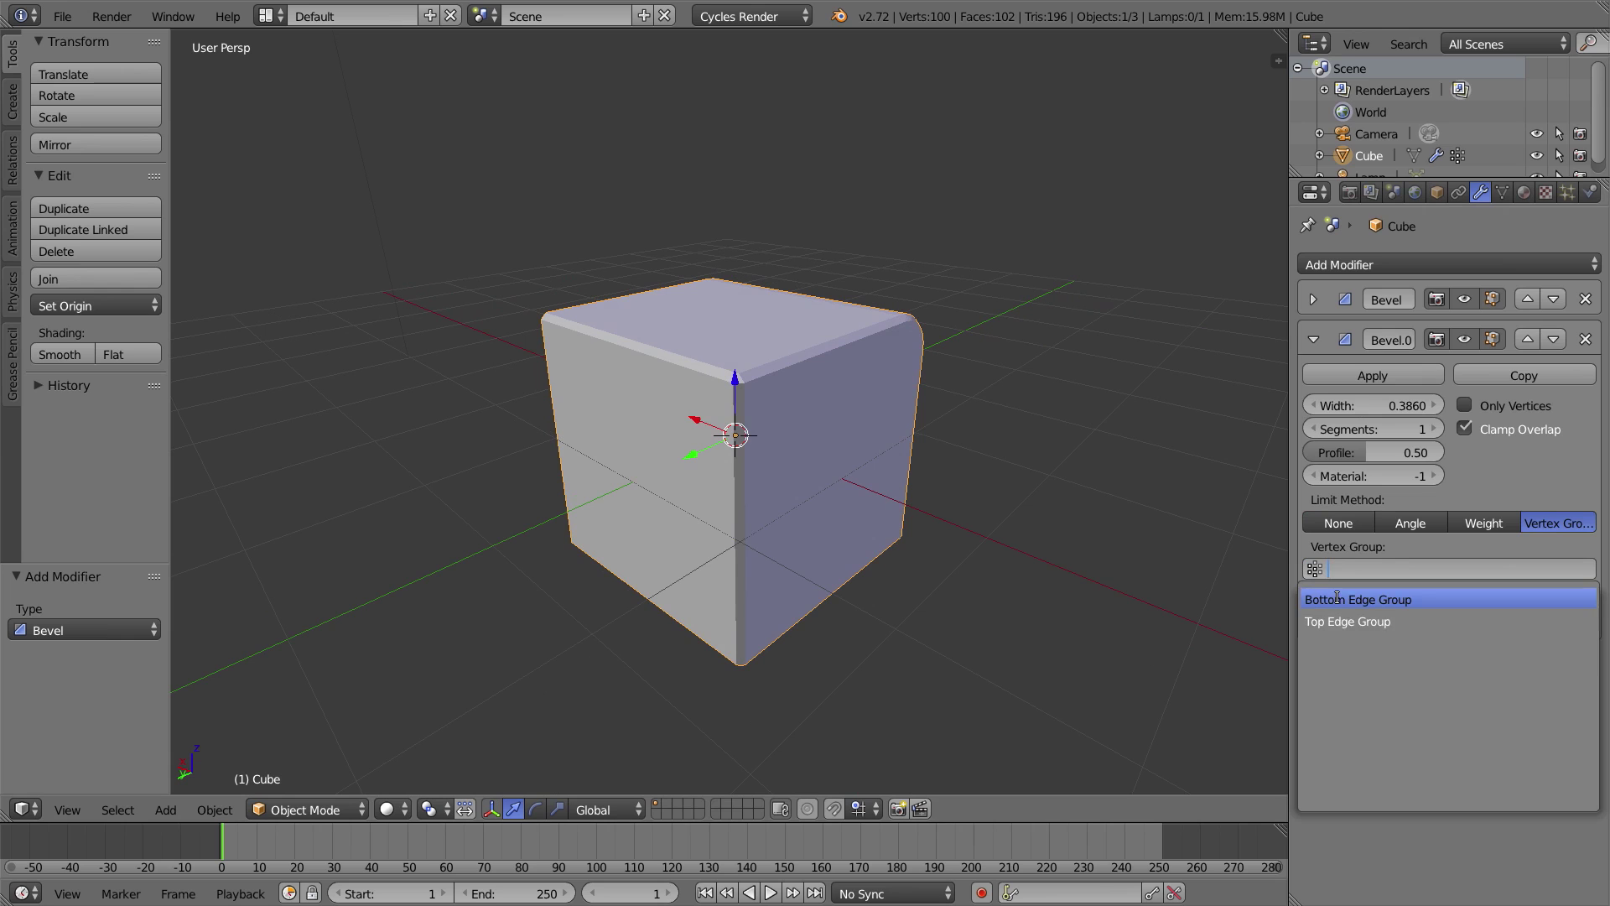
{"action": "left_click", "coordinate": [1337, 599]}
{"action": "middle_click_drag", "start_coordinate": [888, 537], "coordinate": [537, 425]}
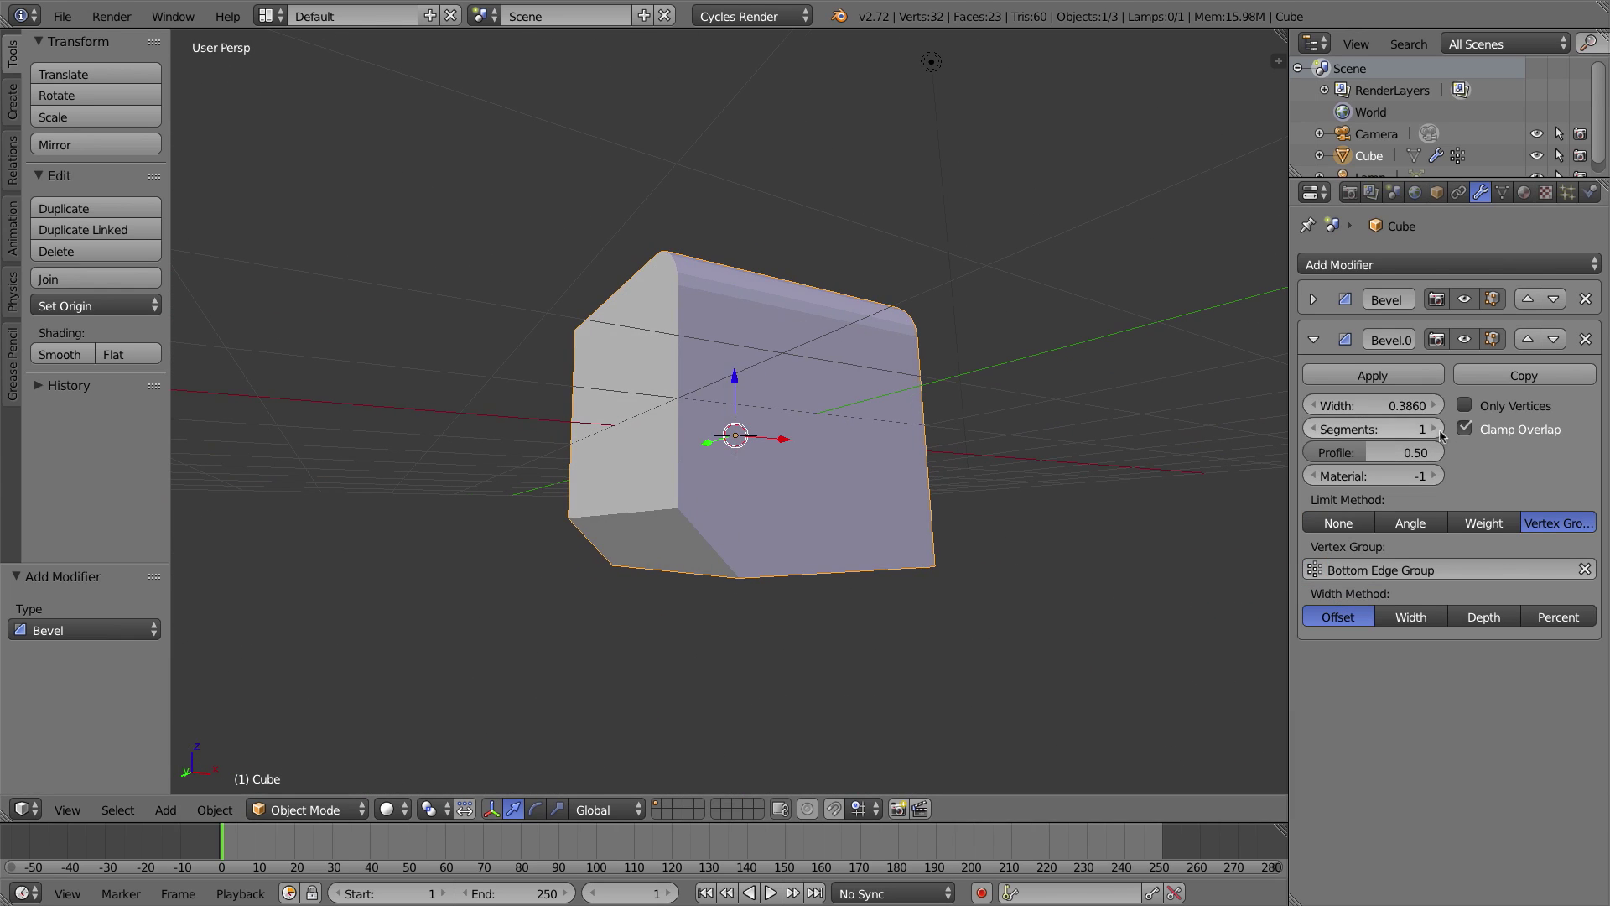
{"action": "left_click", "coordinate": [1314, 339]}
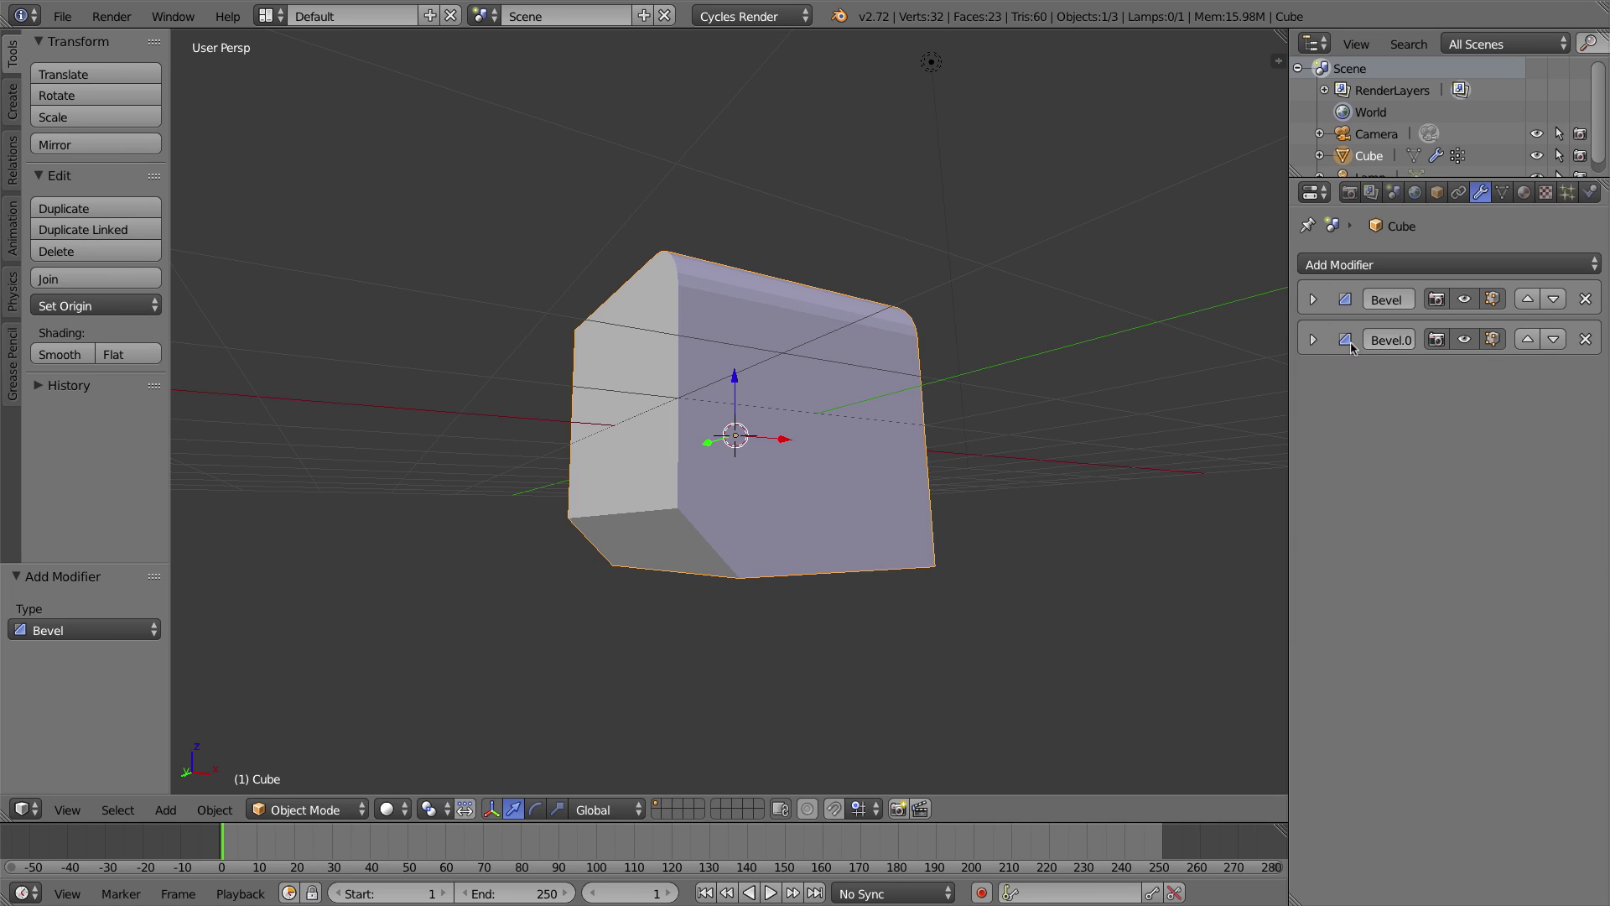
Set Bevel.0 width to 0.5290, try 3 segments, then return it to 1 segment.
{"action": "left_click", "coordinate": [1314, 339]}
{"action": "left_click_drag", "start_coordinate": [1373, 405], "coordinate": [1417, 405]}
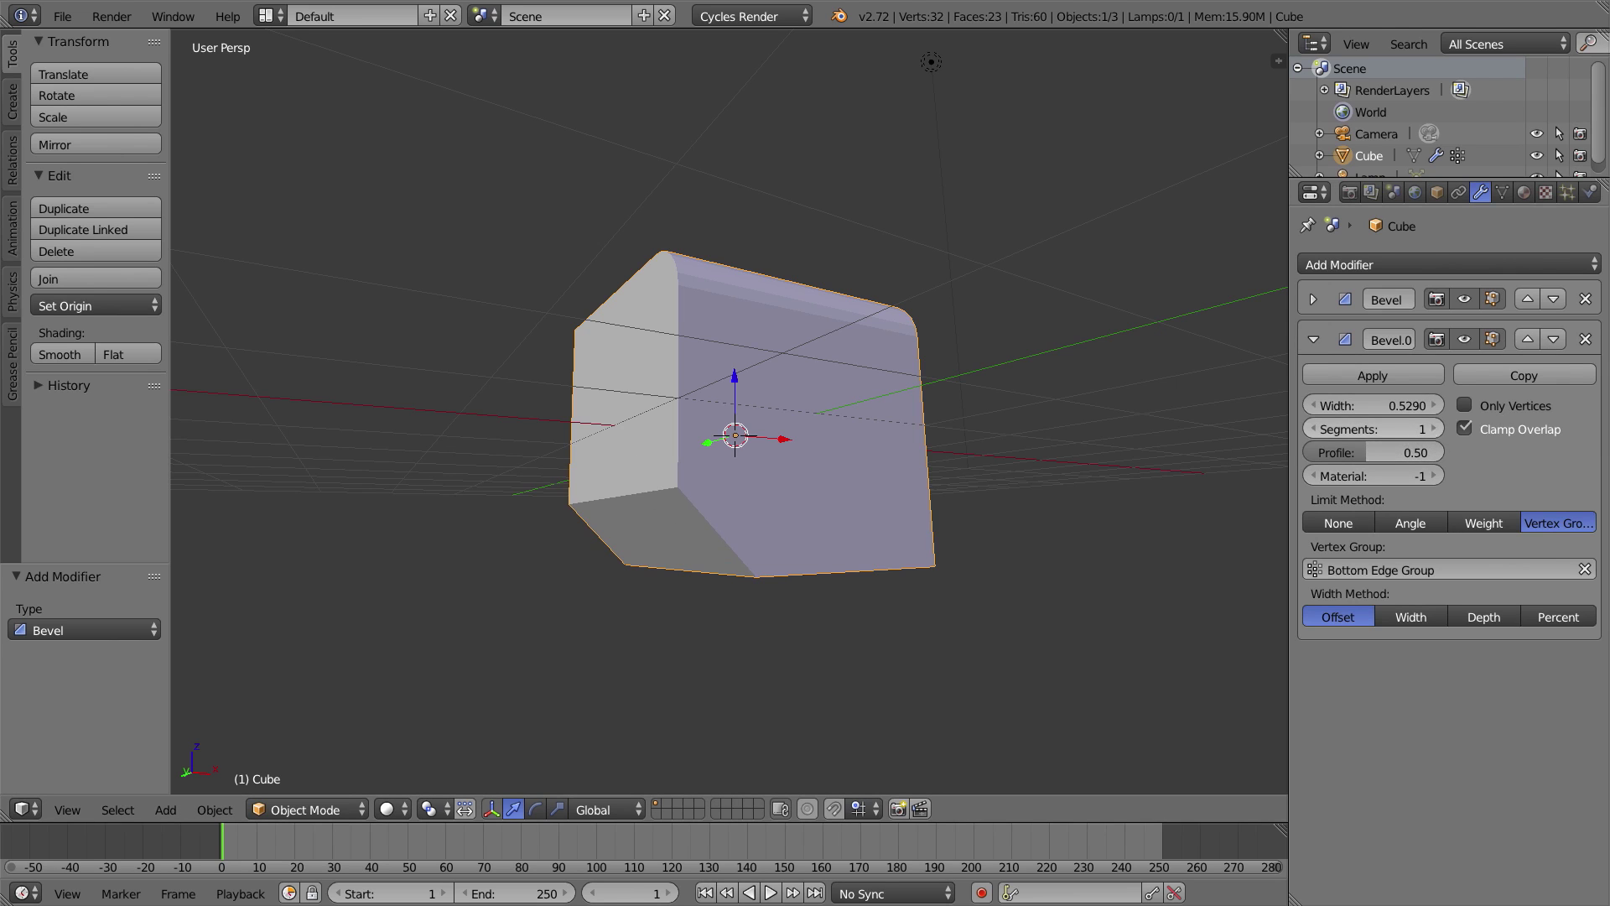
{"action": "left_click_drag", "start_coordinate": [1372, 429], "coordinate": [1396, 428]}
{"action": "middle_click_drag", "start_coordinate": [1146, 578], "coordinate": [1032, 550]}
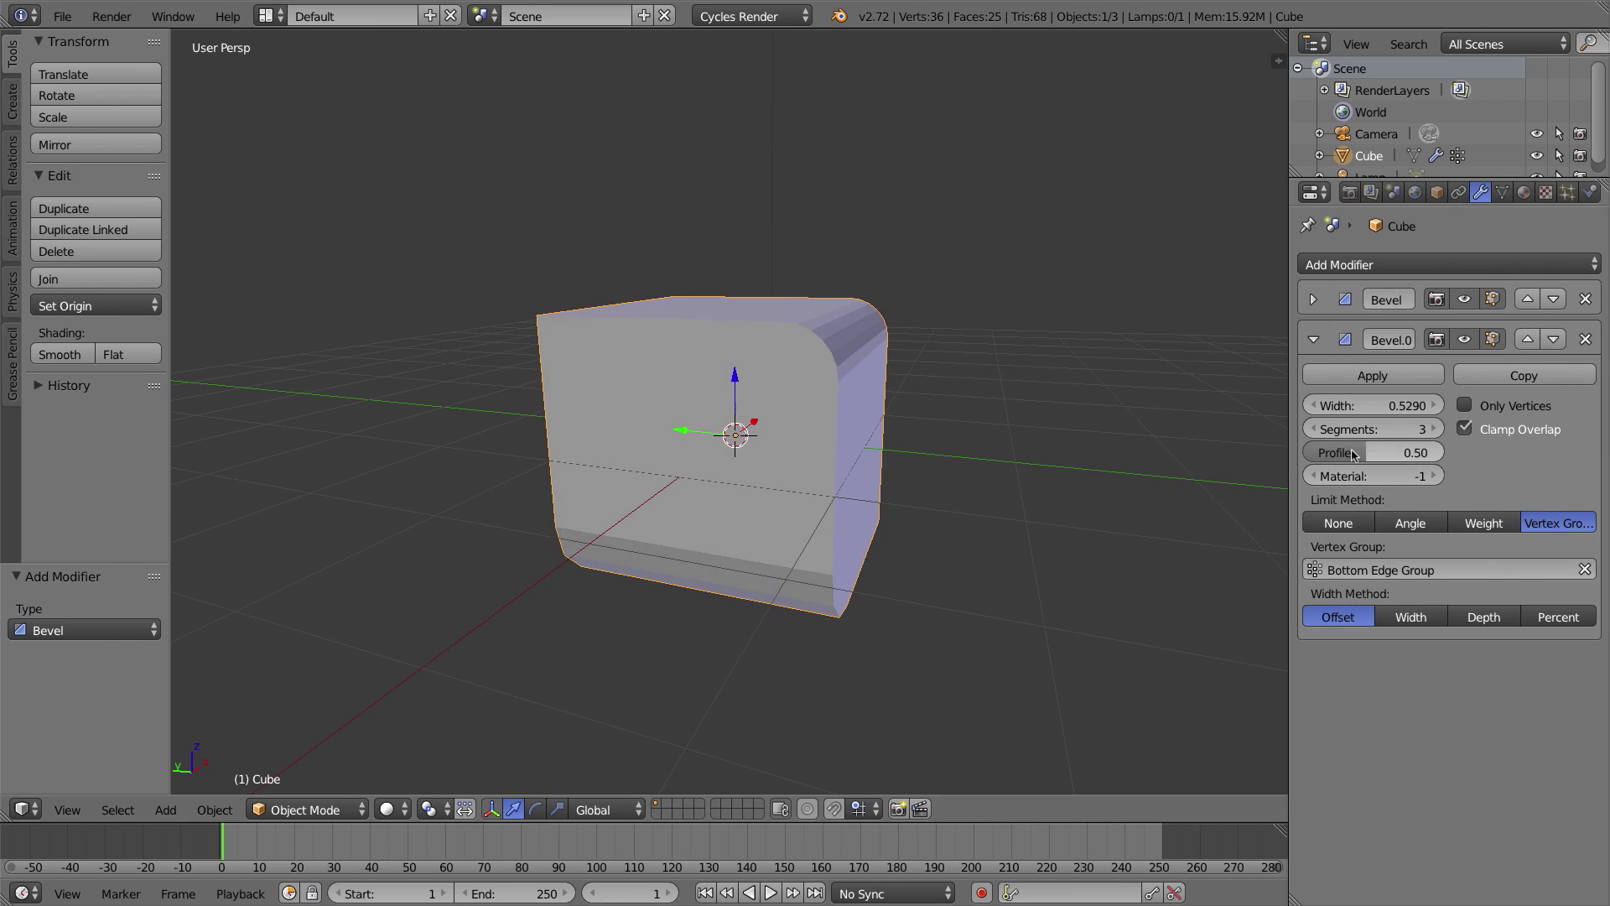
{"action": "left_click_drag", "start_coordinate": [1375, 428], "coordinate": [1352, 429]}
{"action": "middle_click_drag", "start_coordinate": [1210, 773], "coordinate": [1066, 687]}
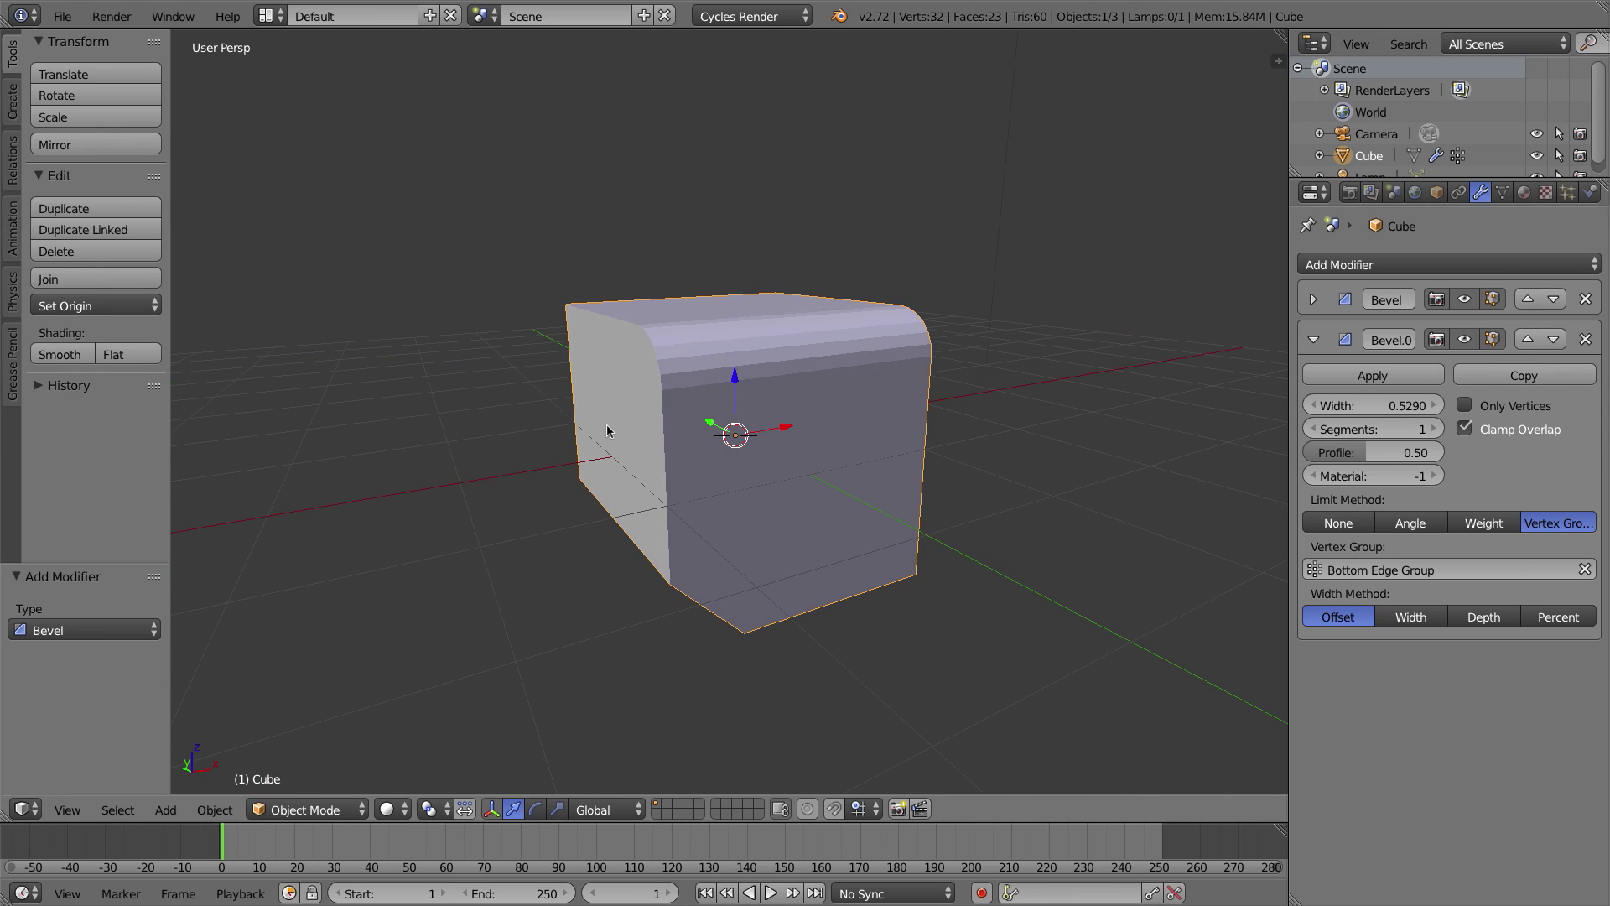
{"action": "middle_click_drag", "start_coordinate": [607, 431], "coordinate": [1043, 446]}
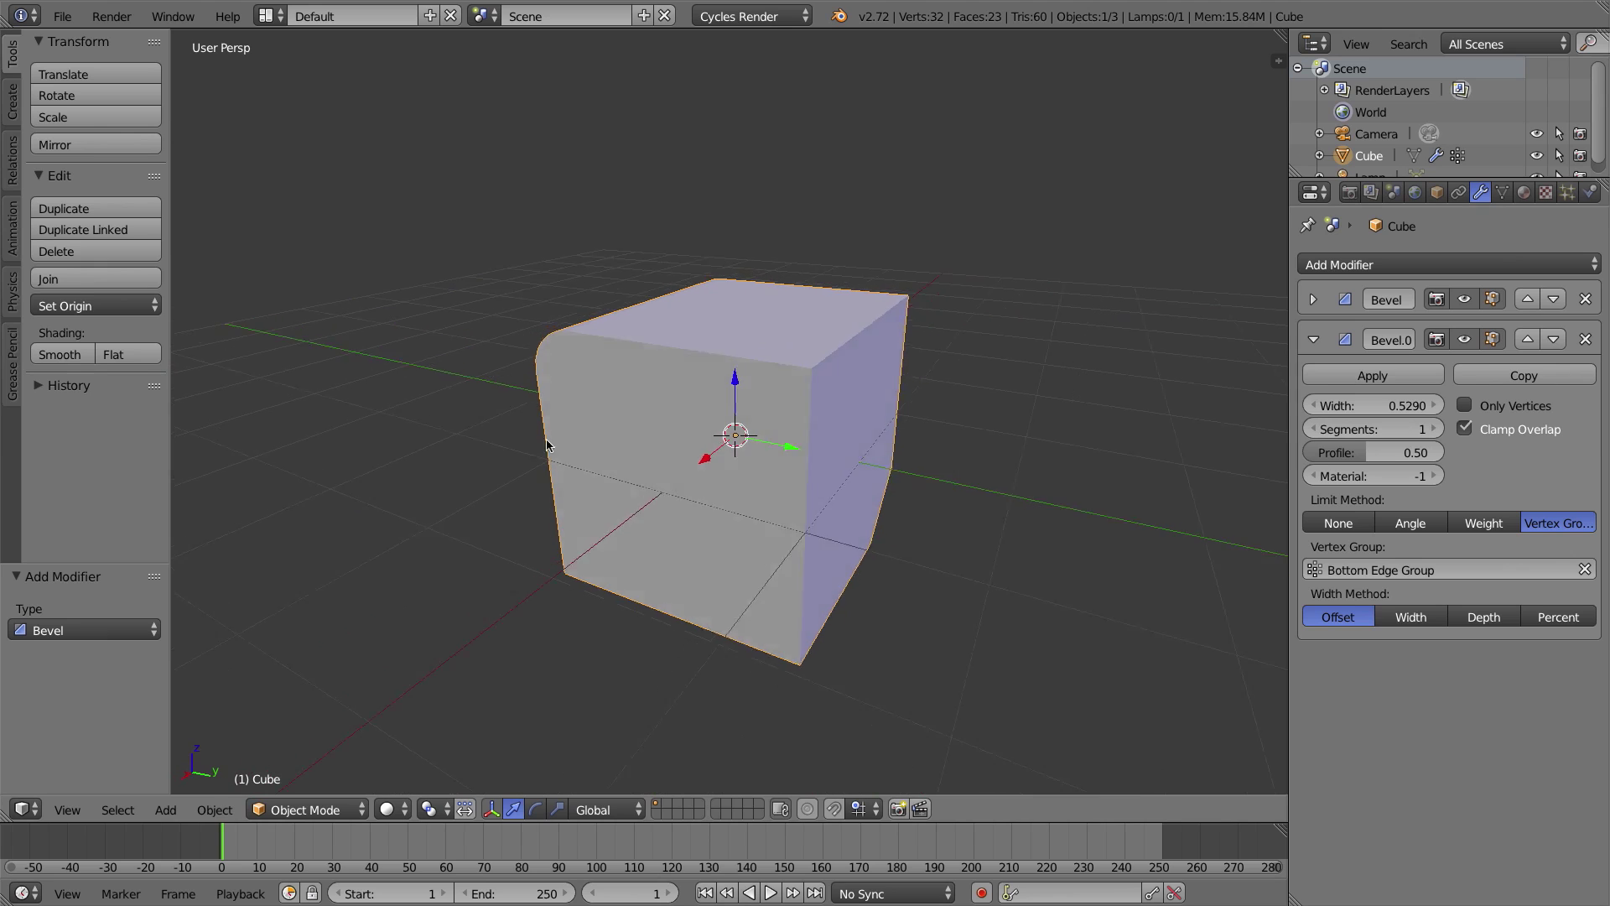
{"action": "middle_click_drag", "start_coordinate": [545, 445], "coordinate": [938, 442]}
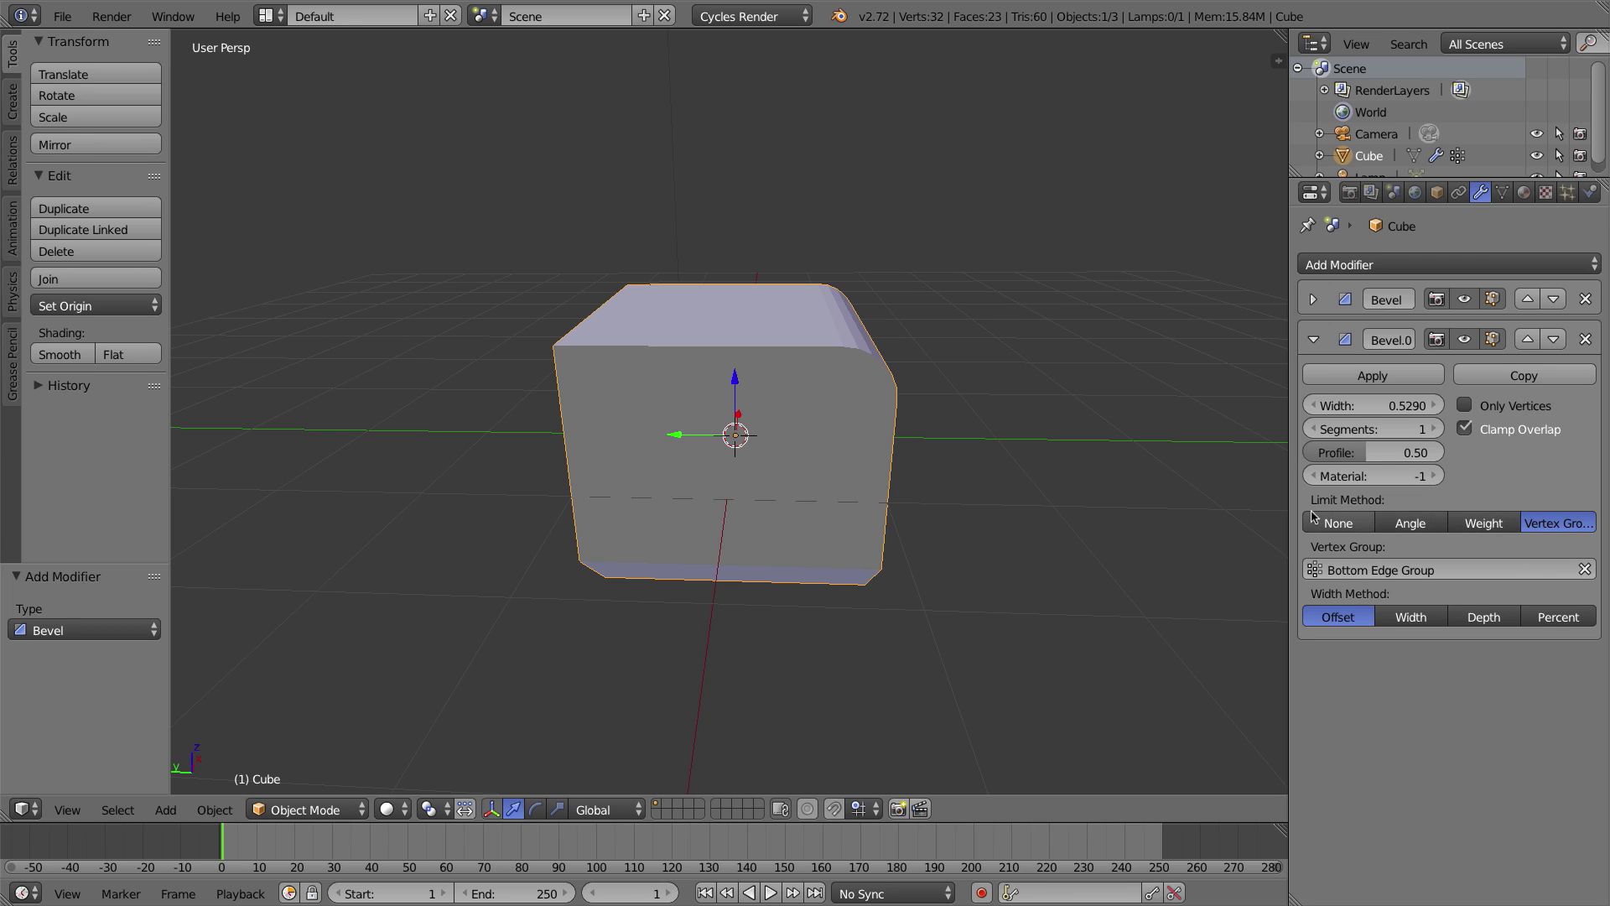
Remove both Bevel modifiers and add a fresh Bevel with Limit Method set to Weight.
{"action": "left_click", "coordinate": [1585, 338]}
{"action": "left_click", "coordinate": [1585, 299]}
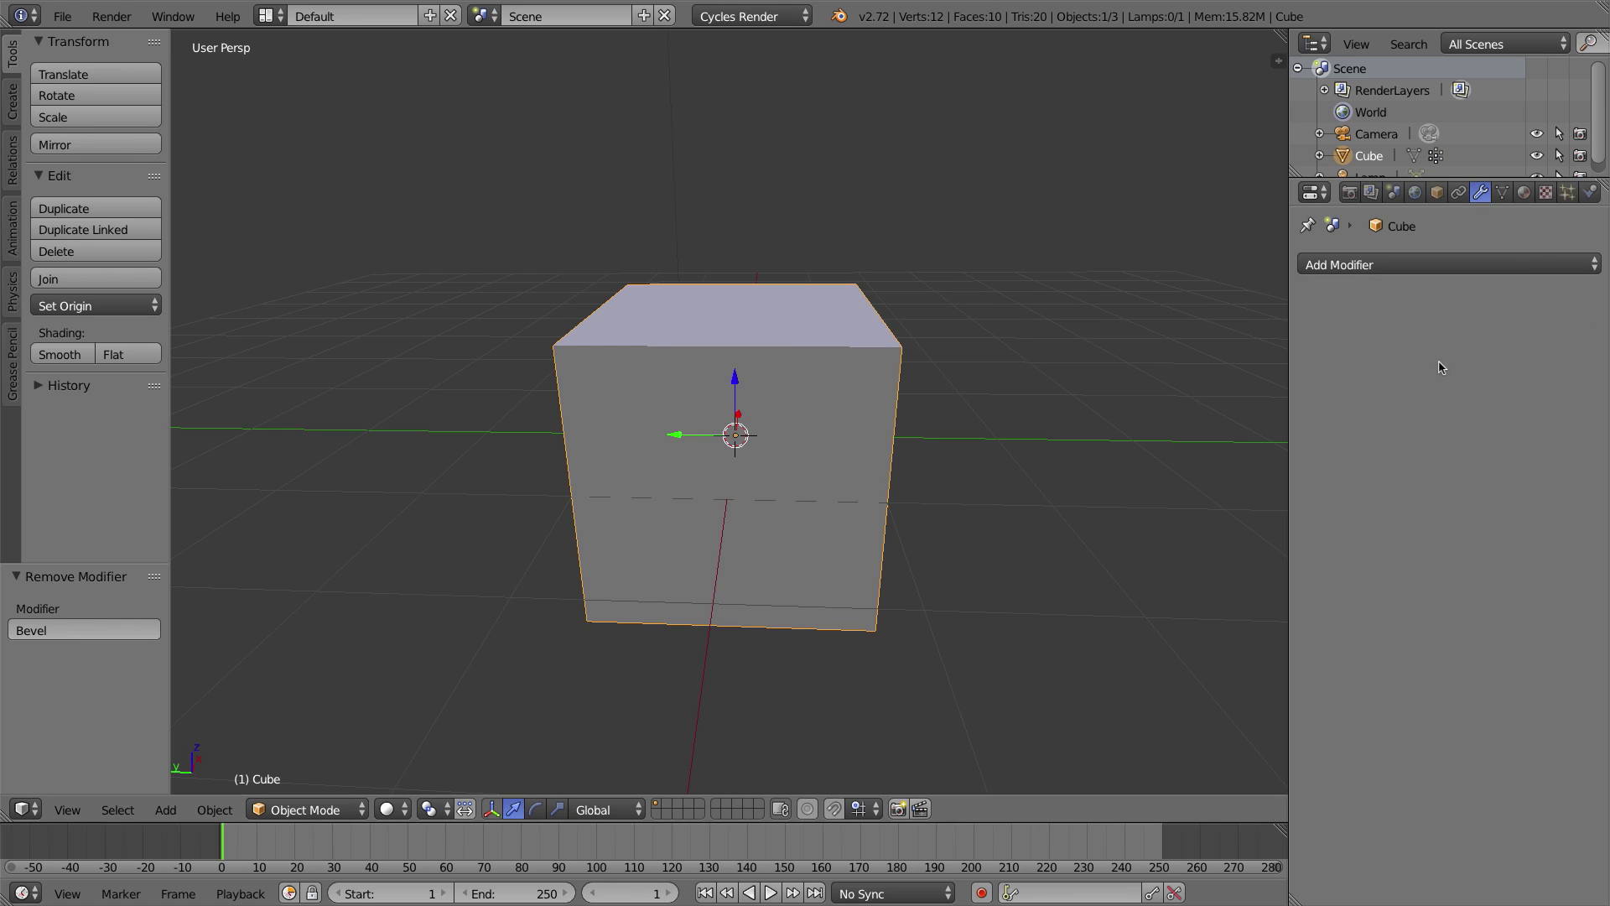
{"action": "left_click", "coordinate": [1374, 267]}
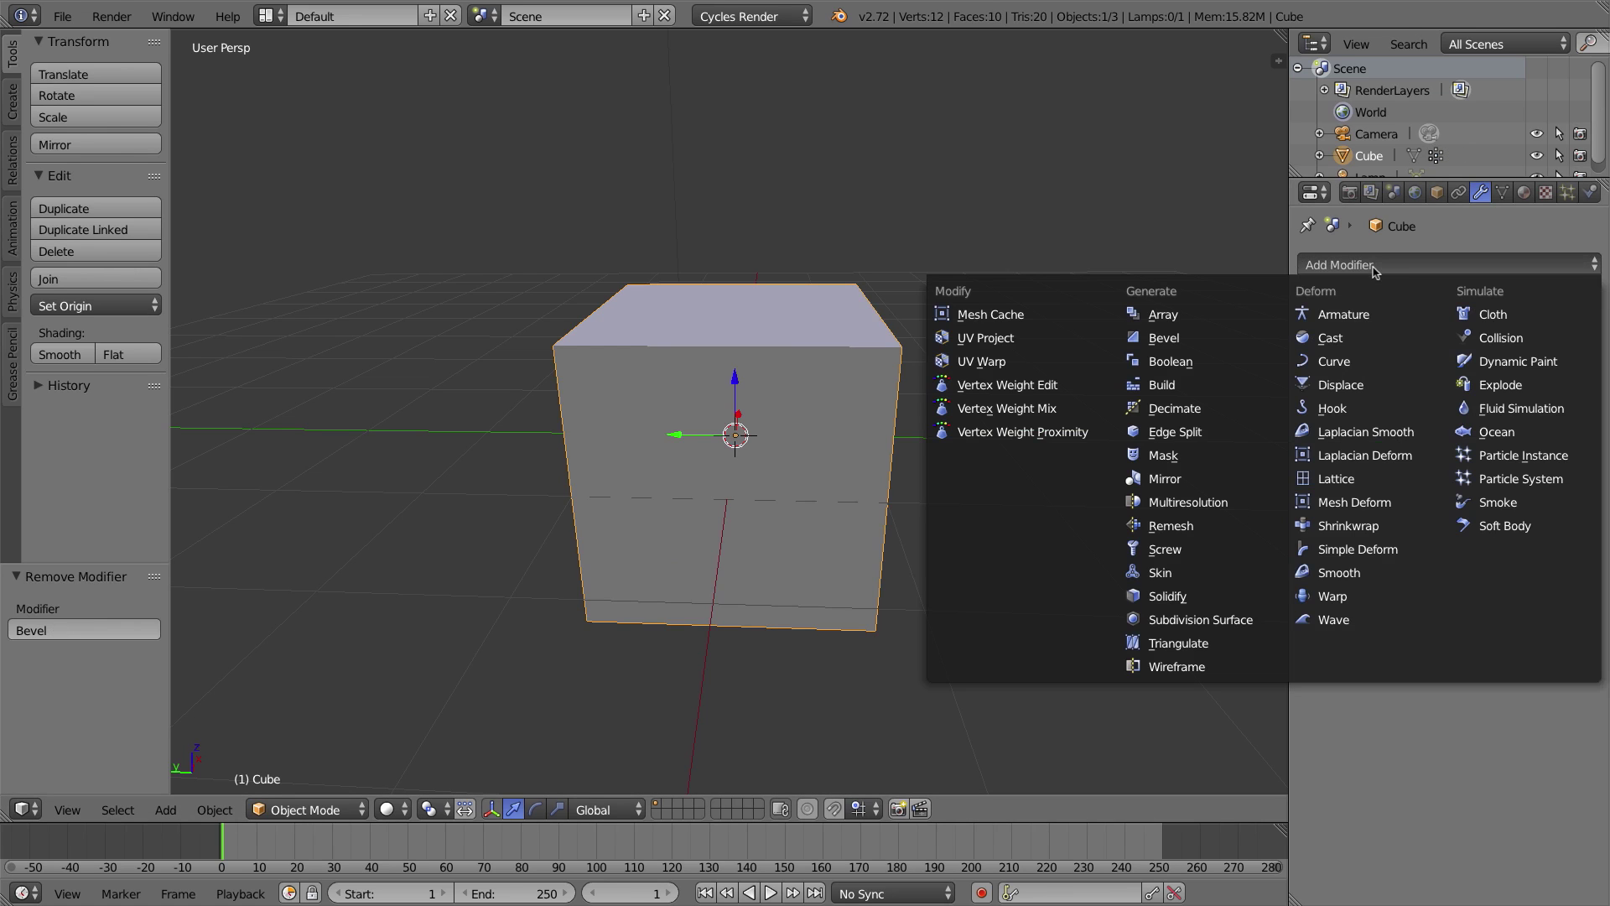
{"action": "left_click", "coordinate": [1176, 347]}
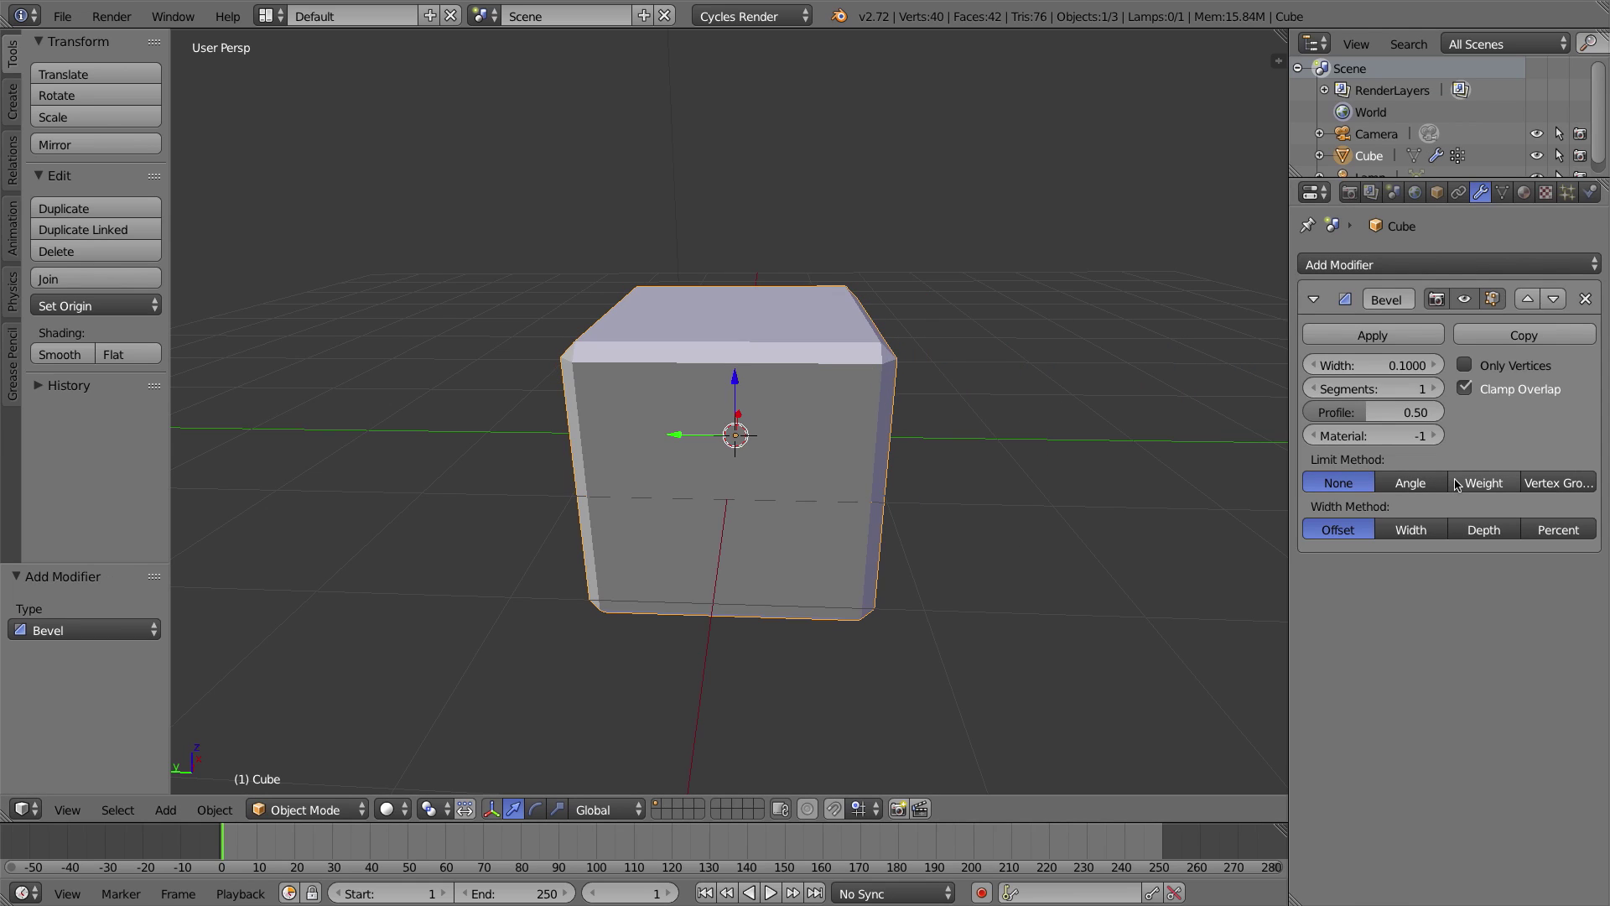
{"action": "left_click", "coordinate": [1481, 485]}
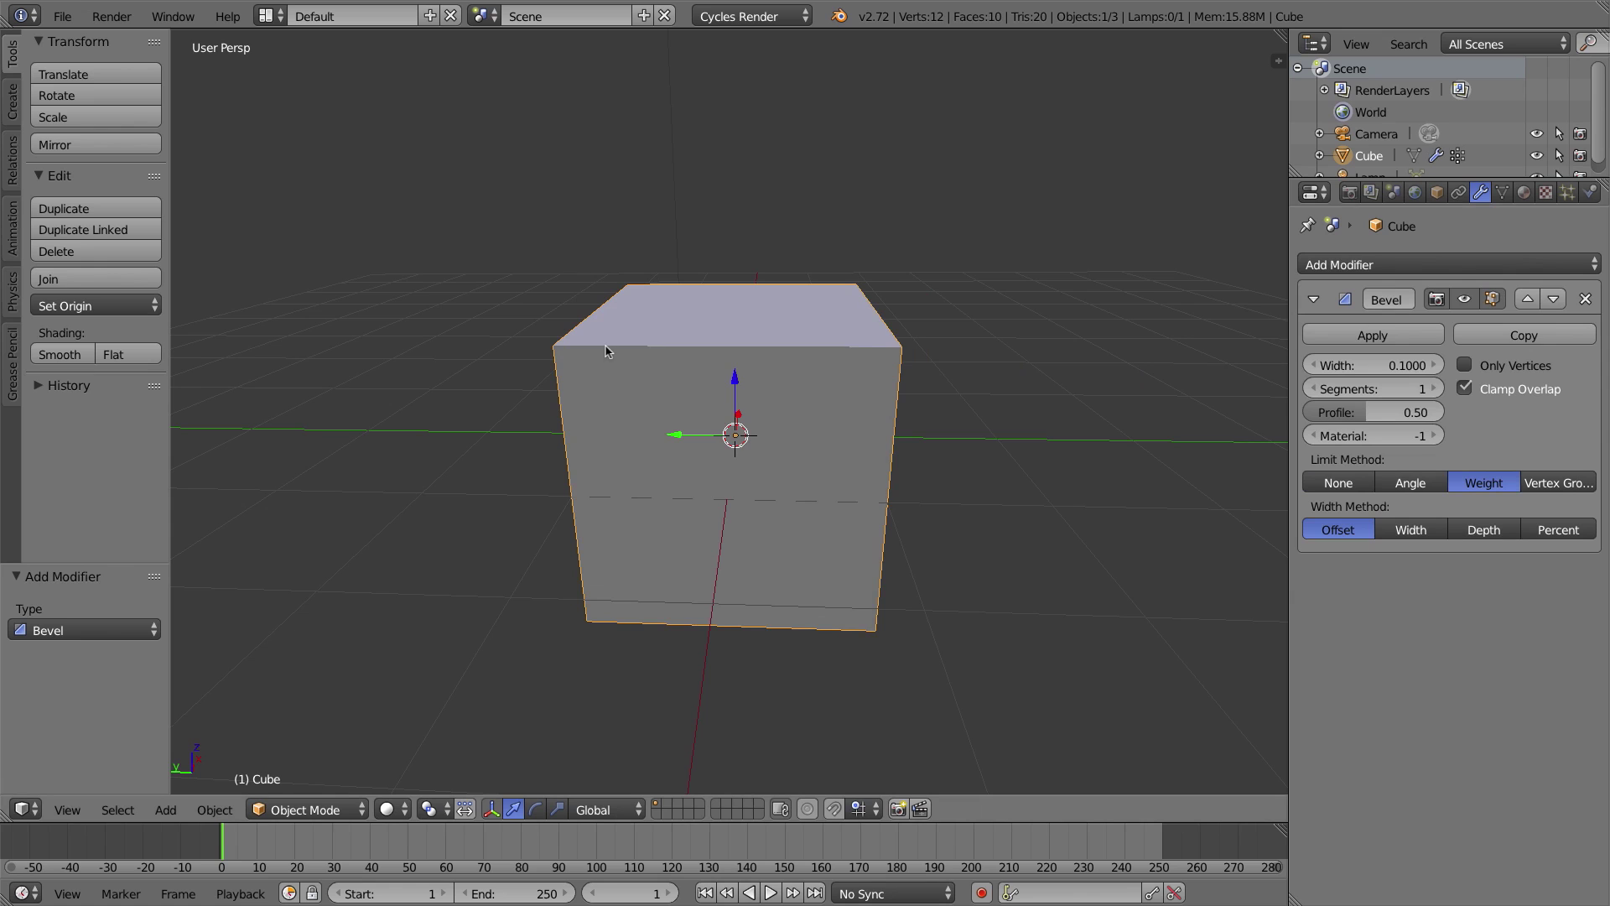
{"action": "middle_click_drag", "start_coordinate": [607, 349], "coordinate": [702, 372]}
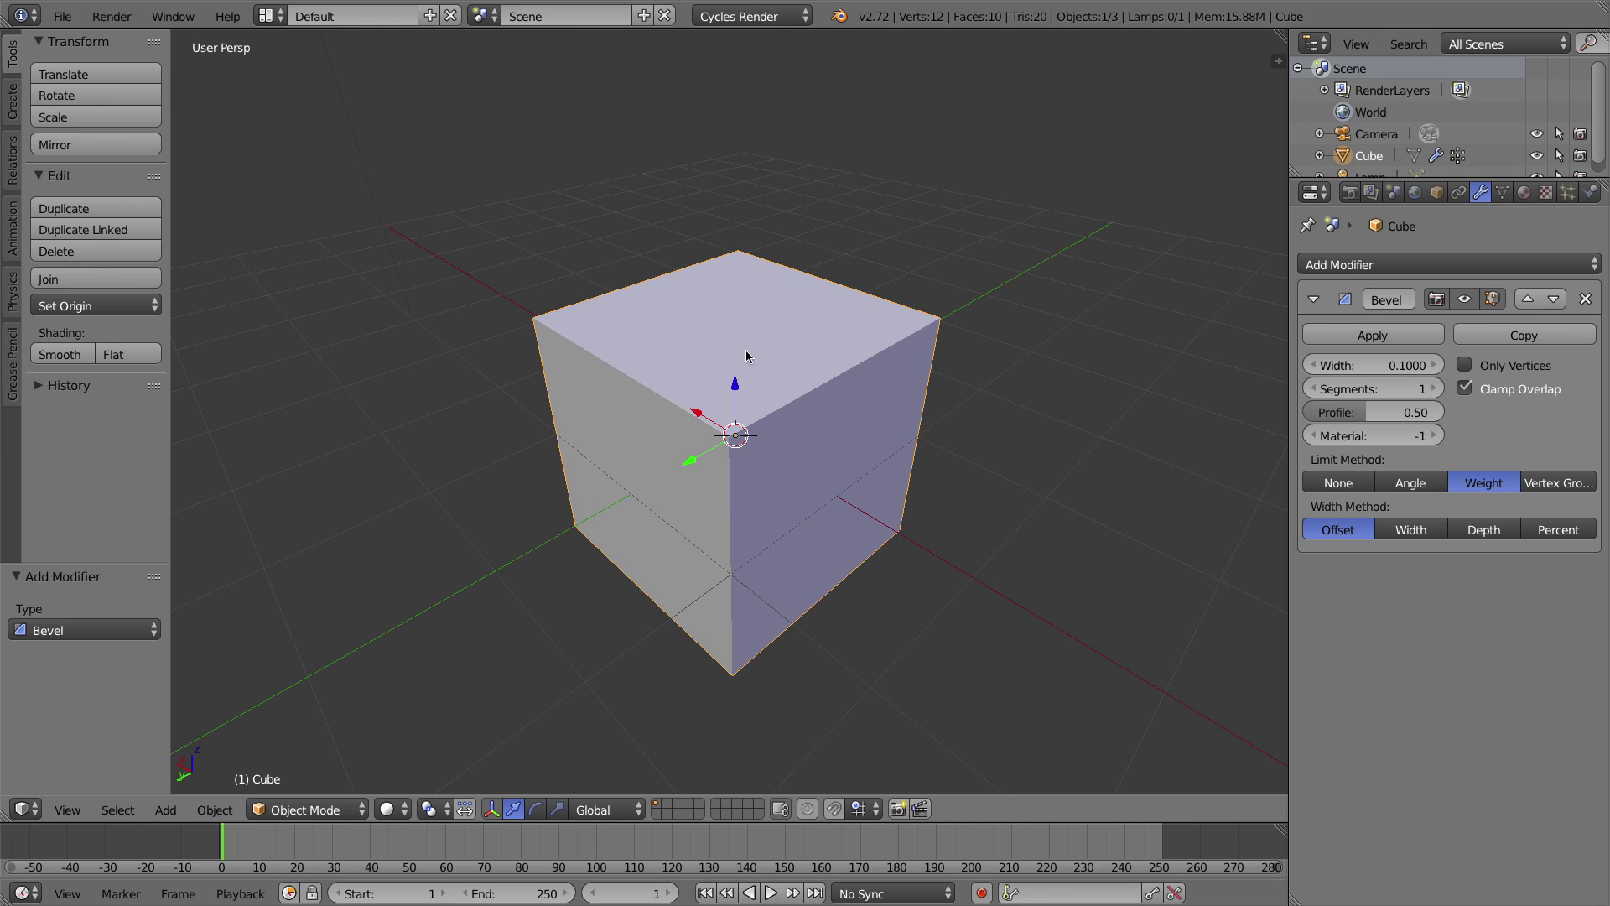
In Edit Mode, set the bevel weight of both front top edge halves to 1.
{"action": "key", "text": "Tab"}
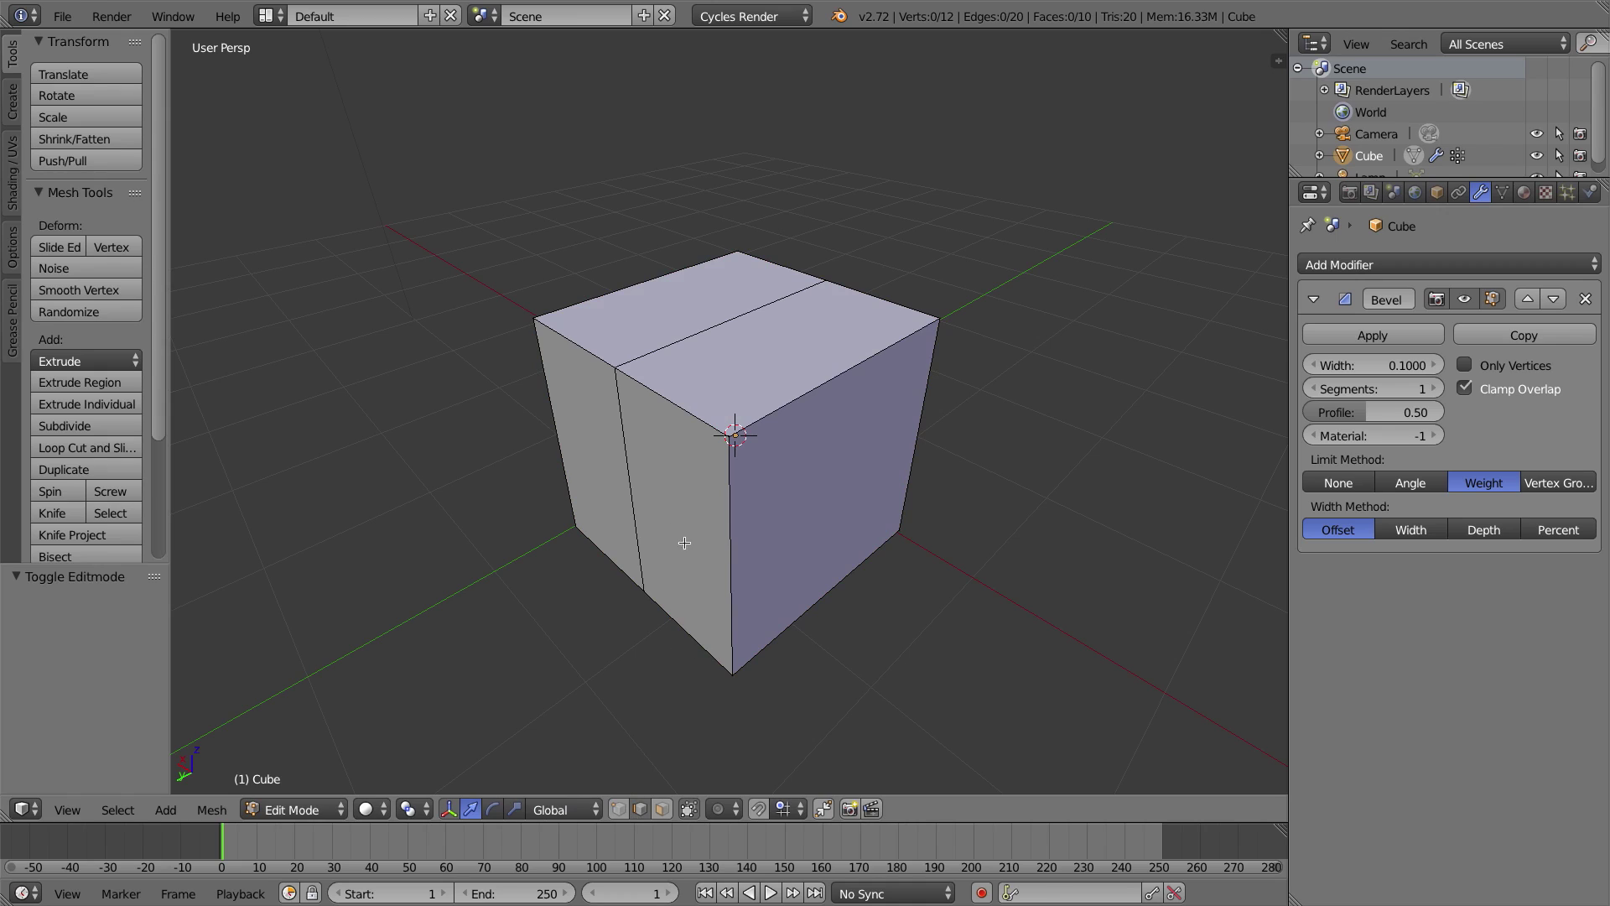
{"action": "right_click", "coordinate": [684, 413]}
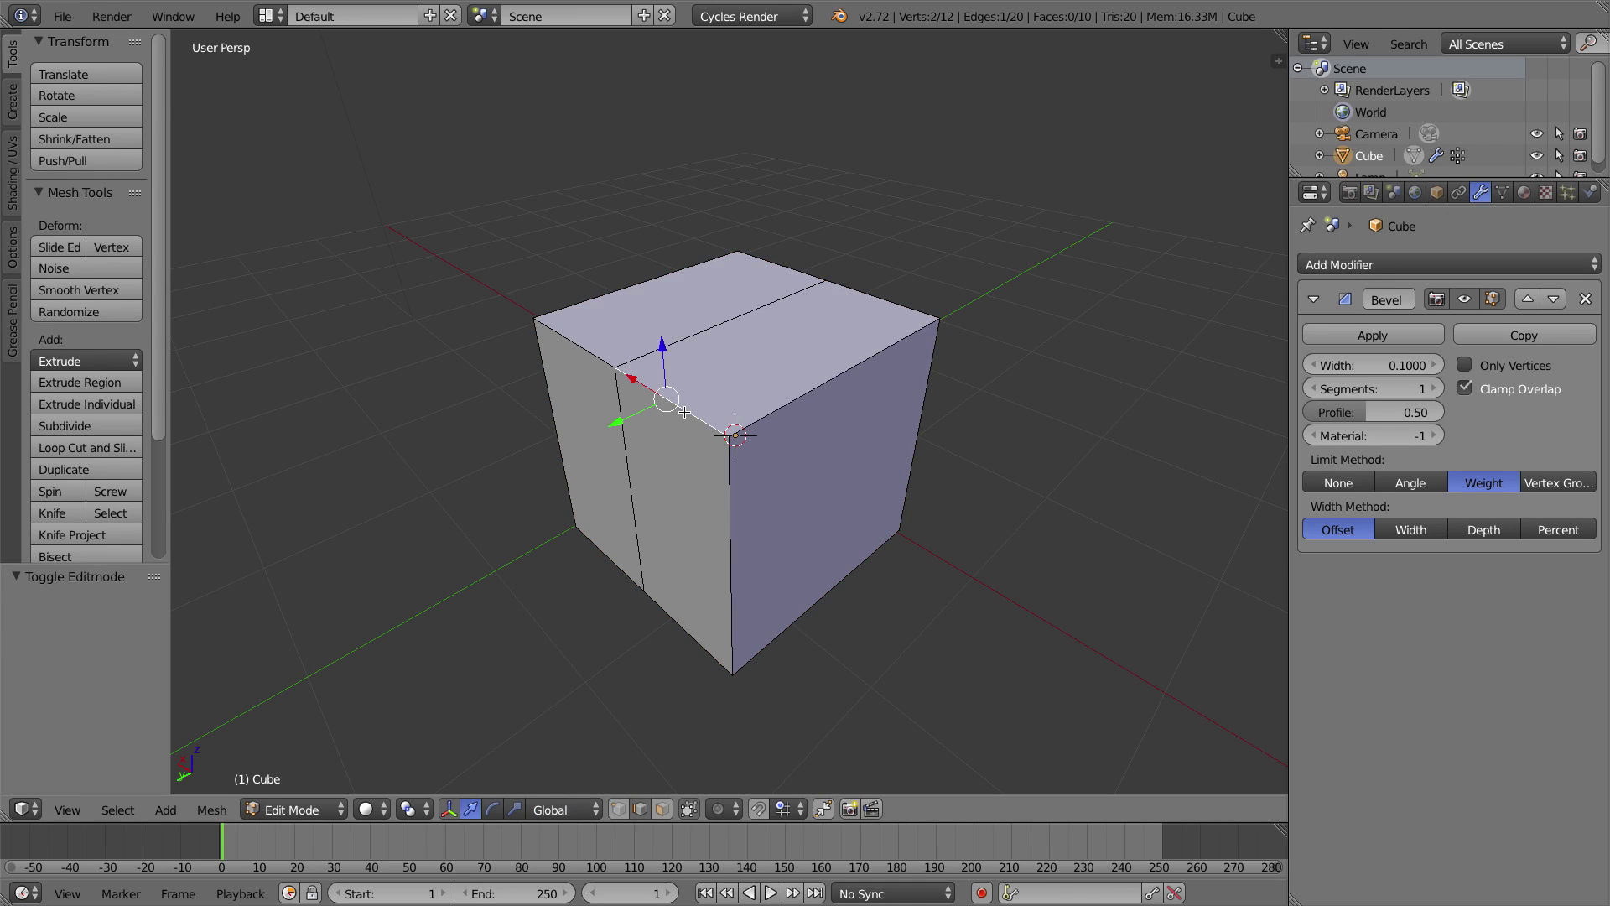
{"action": "right_click", "coordinate": [563, 334], "text": "shift"}
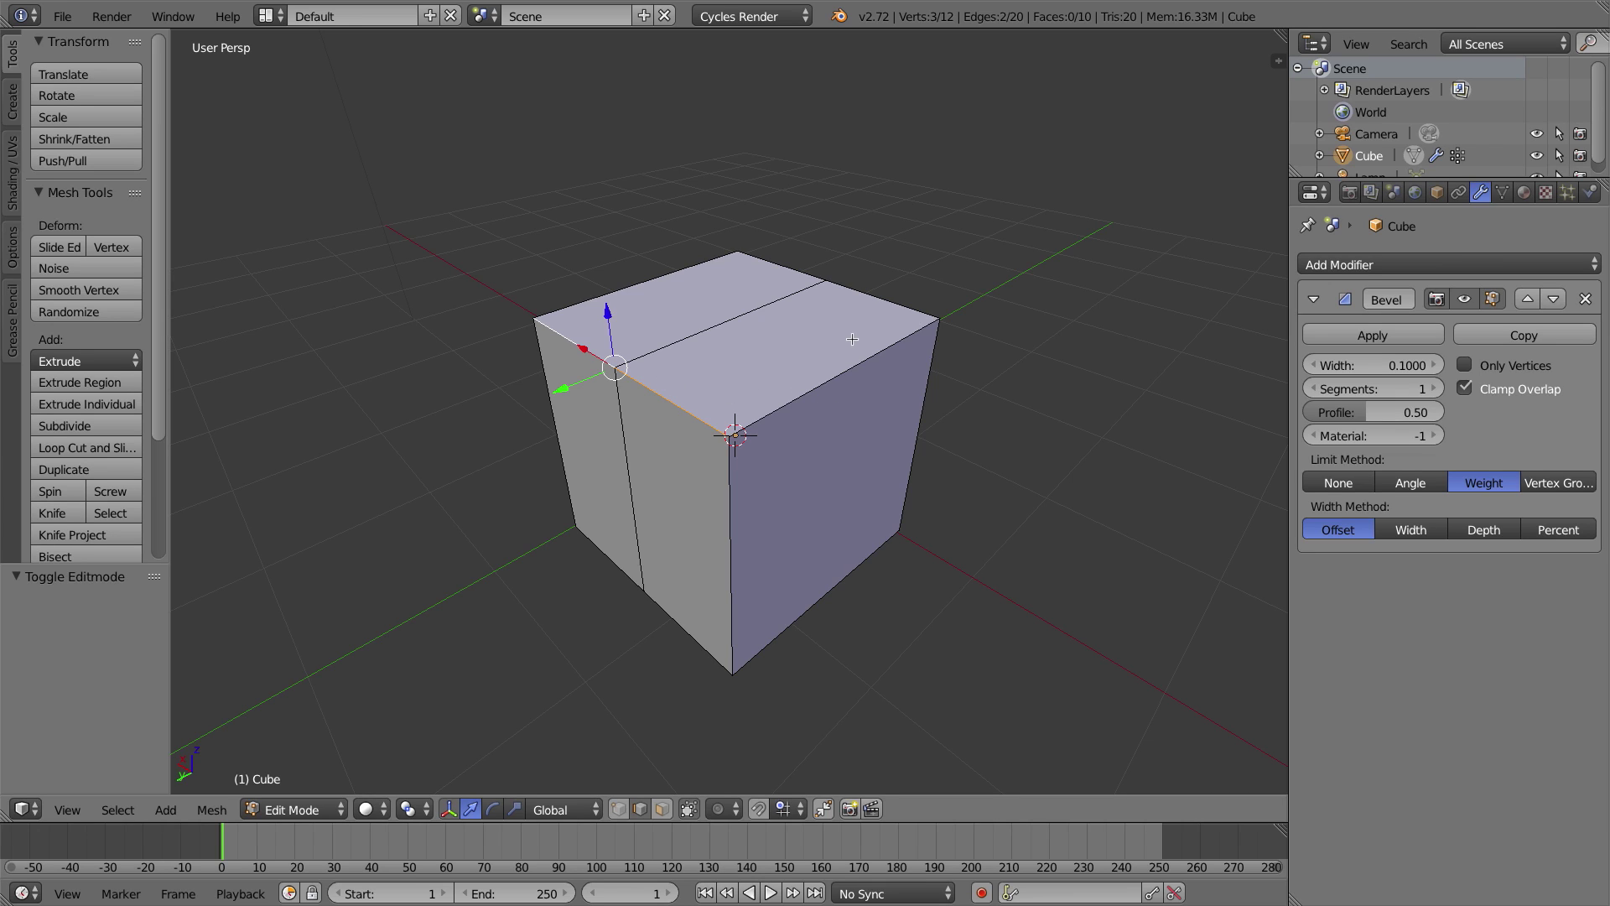
{"action": "key", "text": "ctrl+e"}
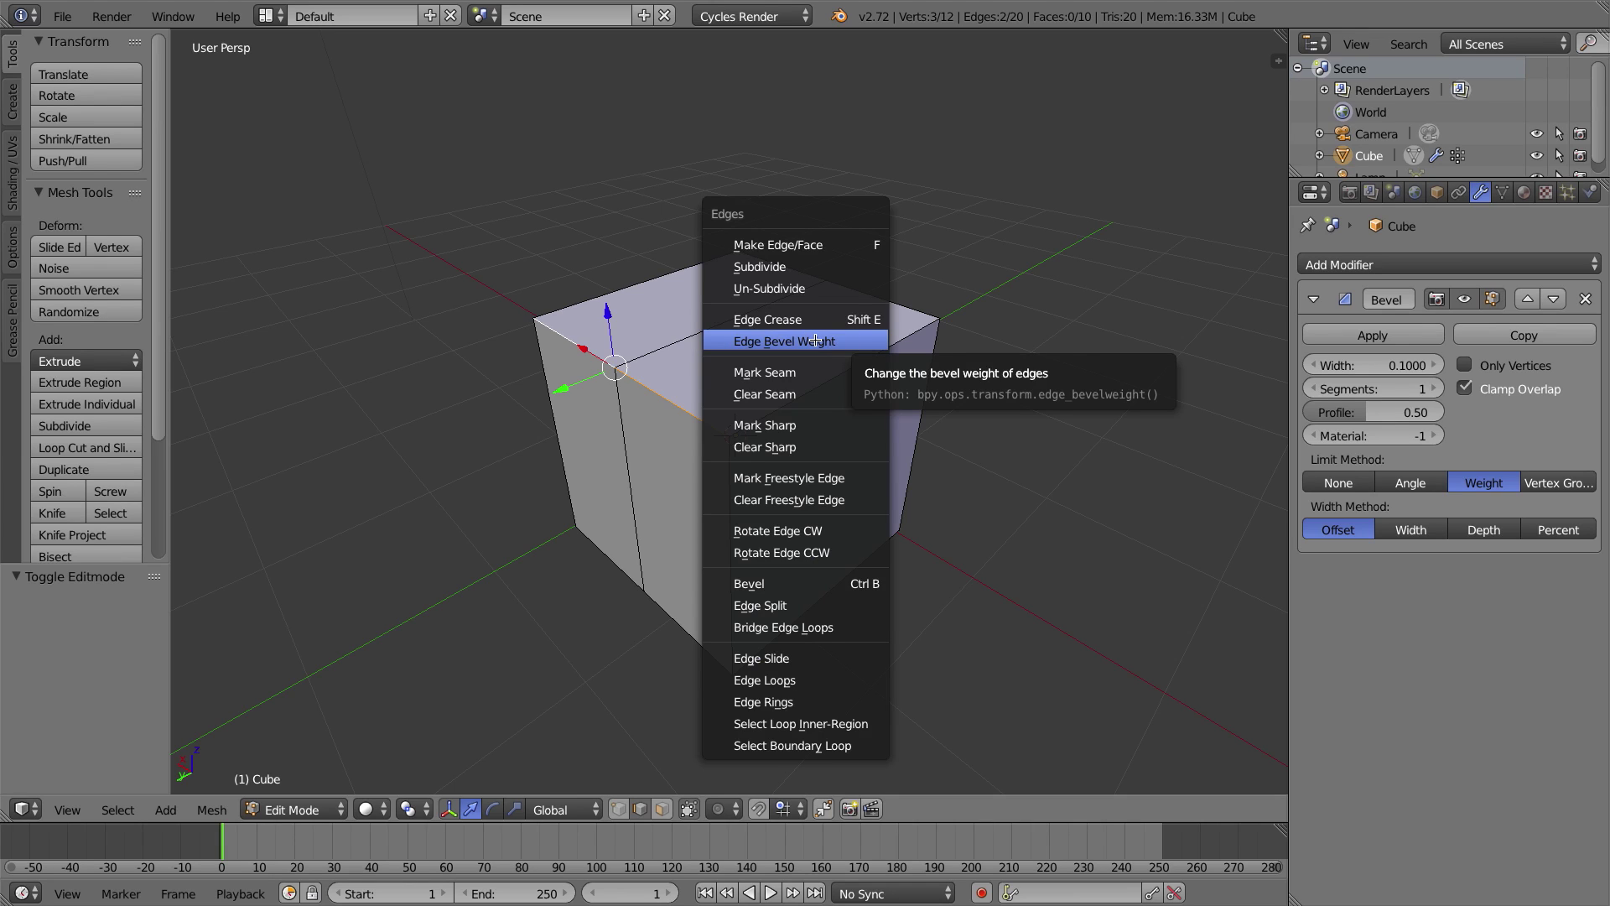
{"action": "left_click", "coordinate": [815, 341]}
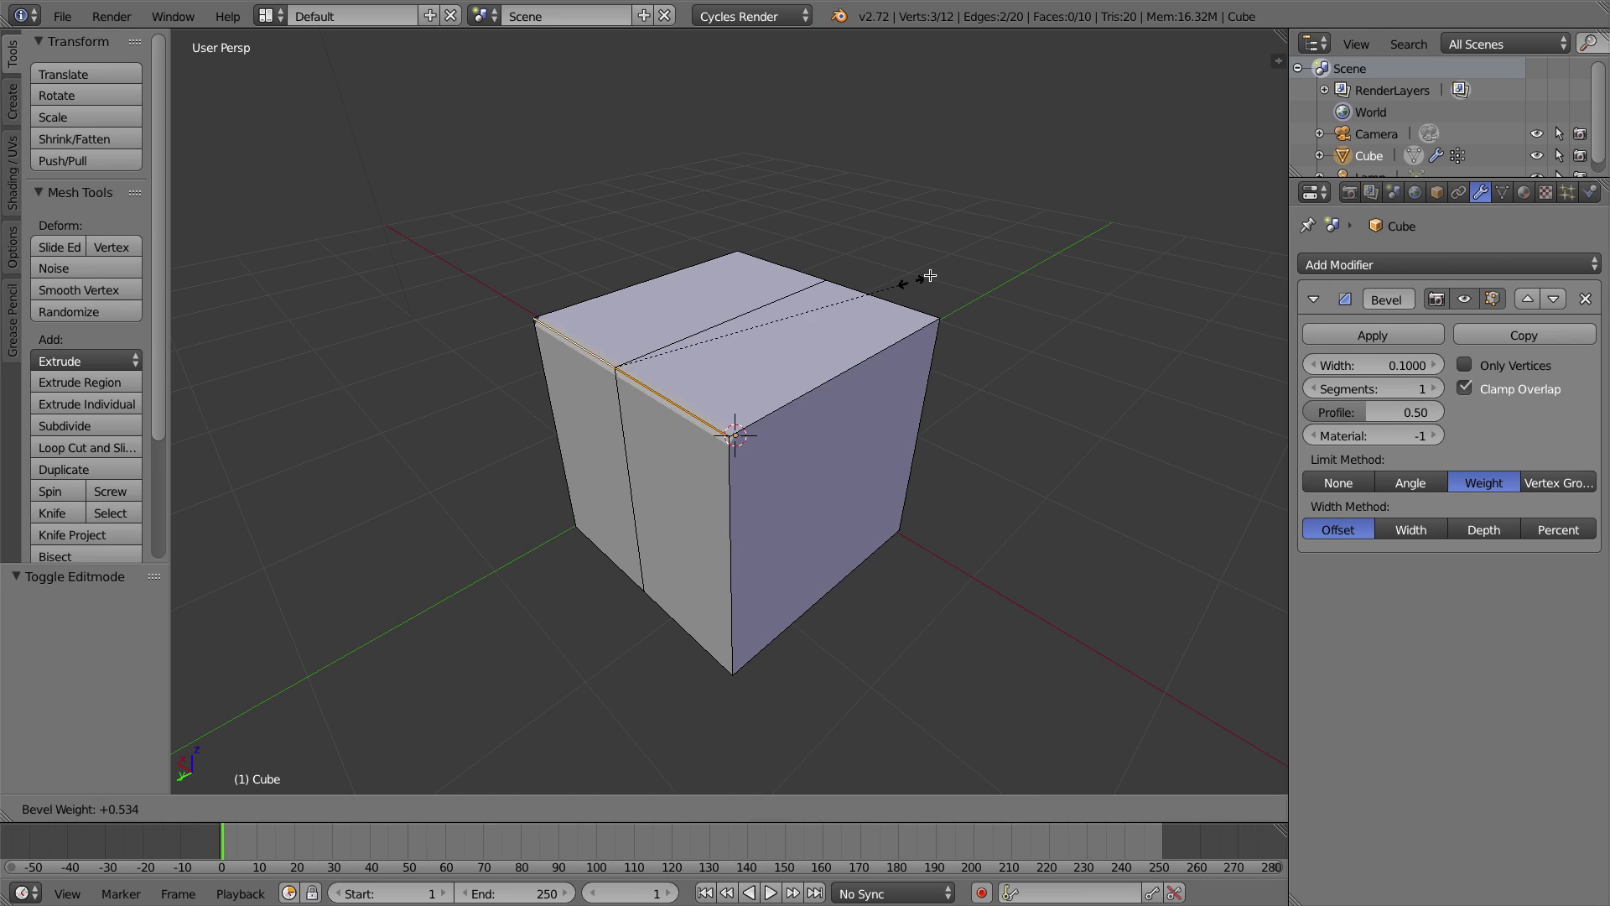
{"action": "left_click", "coordinate": [1200, 241]}
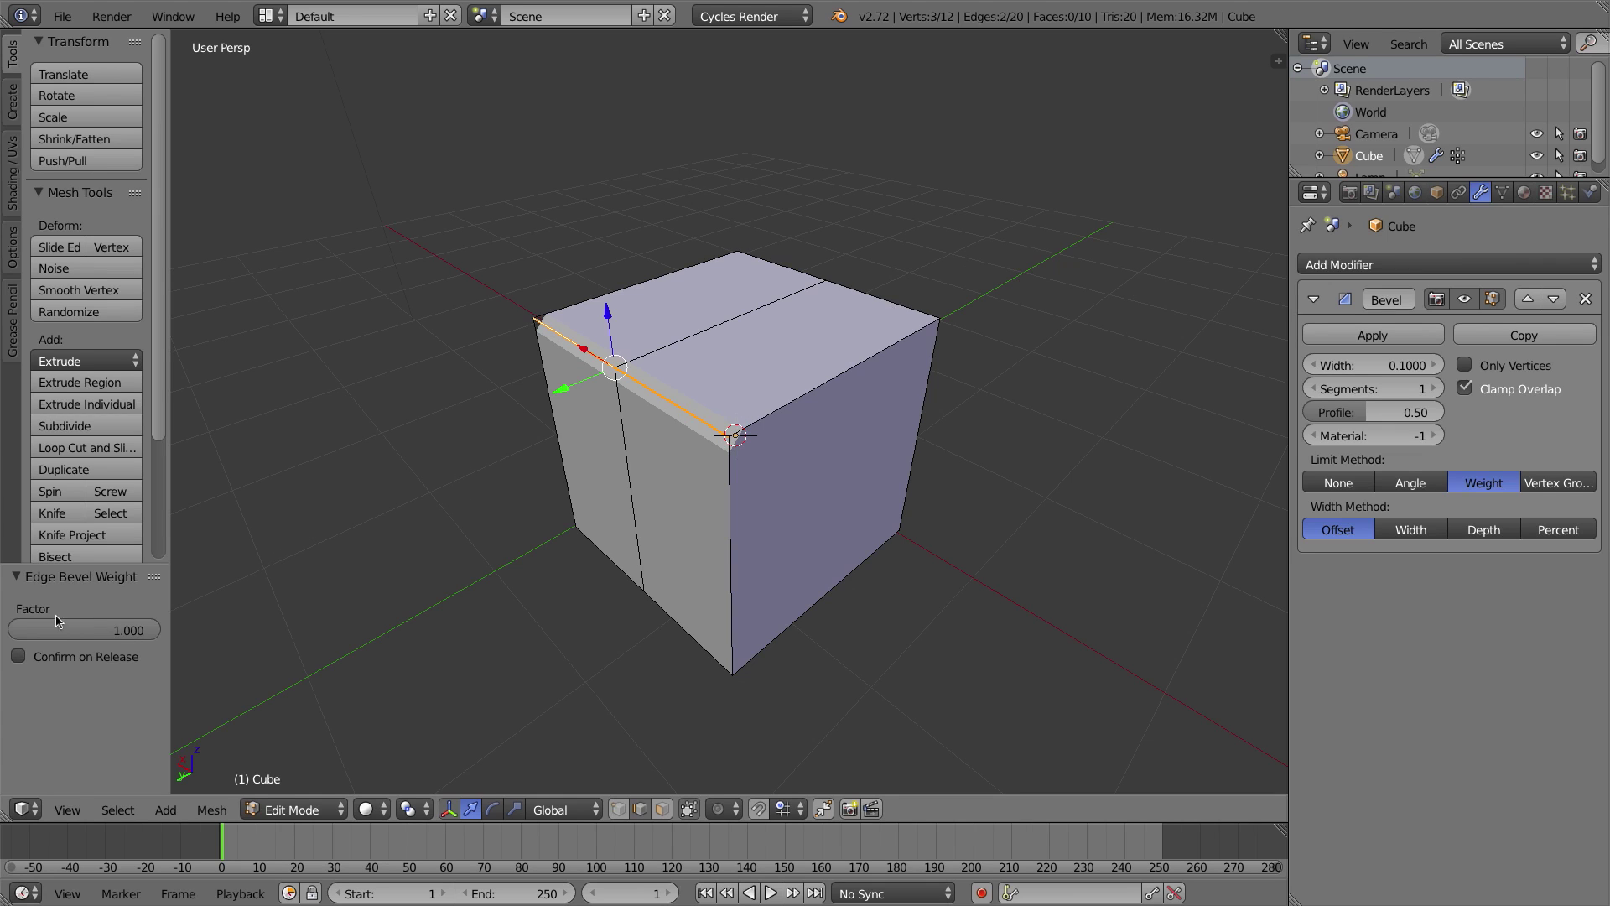
{"action": "left_click_drag", "start_coordinate": [125, 639], "coordinate": [156, 629]}
{"action": "right_click", "coordinate": [659, 391]}
Apply an Edge Bevel Weight factor of -1 to the right half of the edge.
{"action": "key", "text": "ctrl+e"}
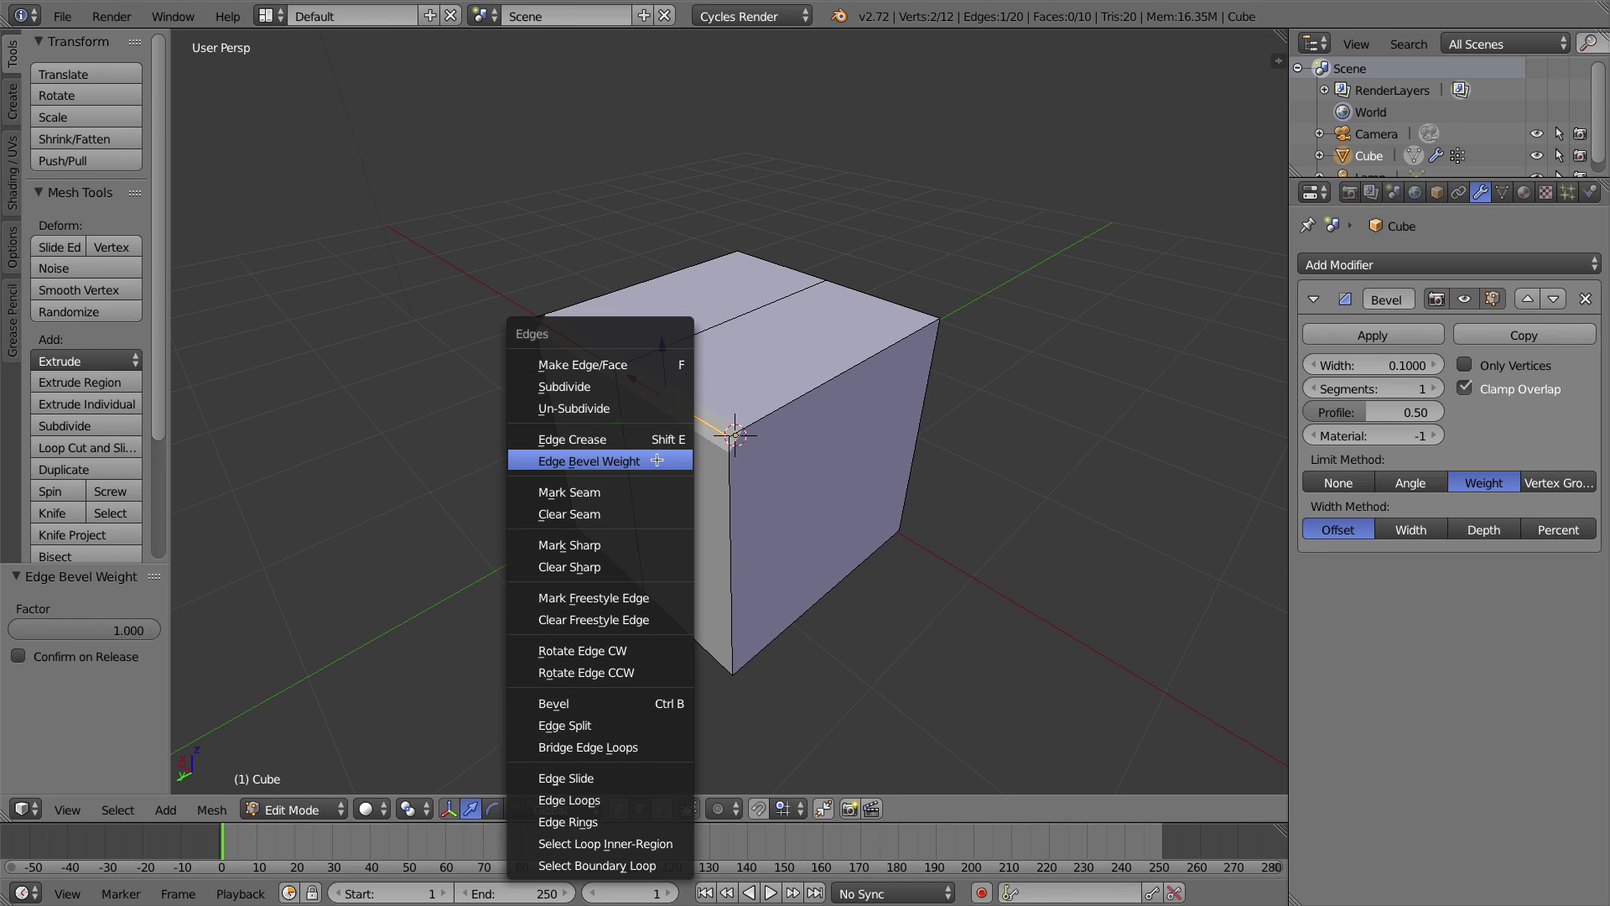
{"action": "left_click", "coordinate": [593, 461]}
{"action": "left_click", "coordinate": [672, 456]}
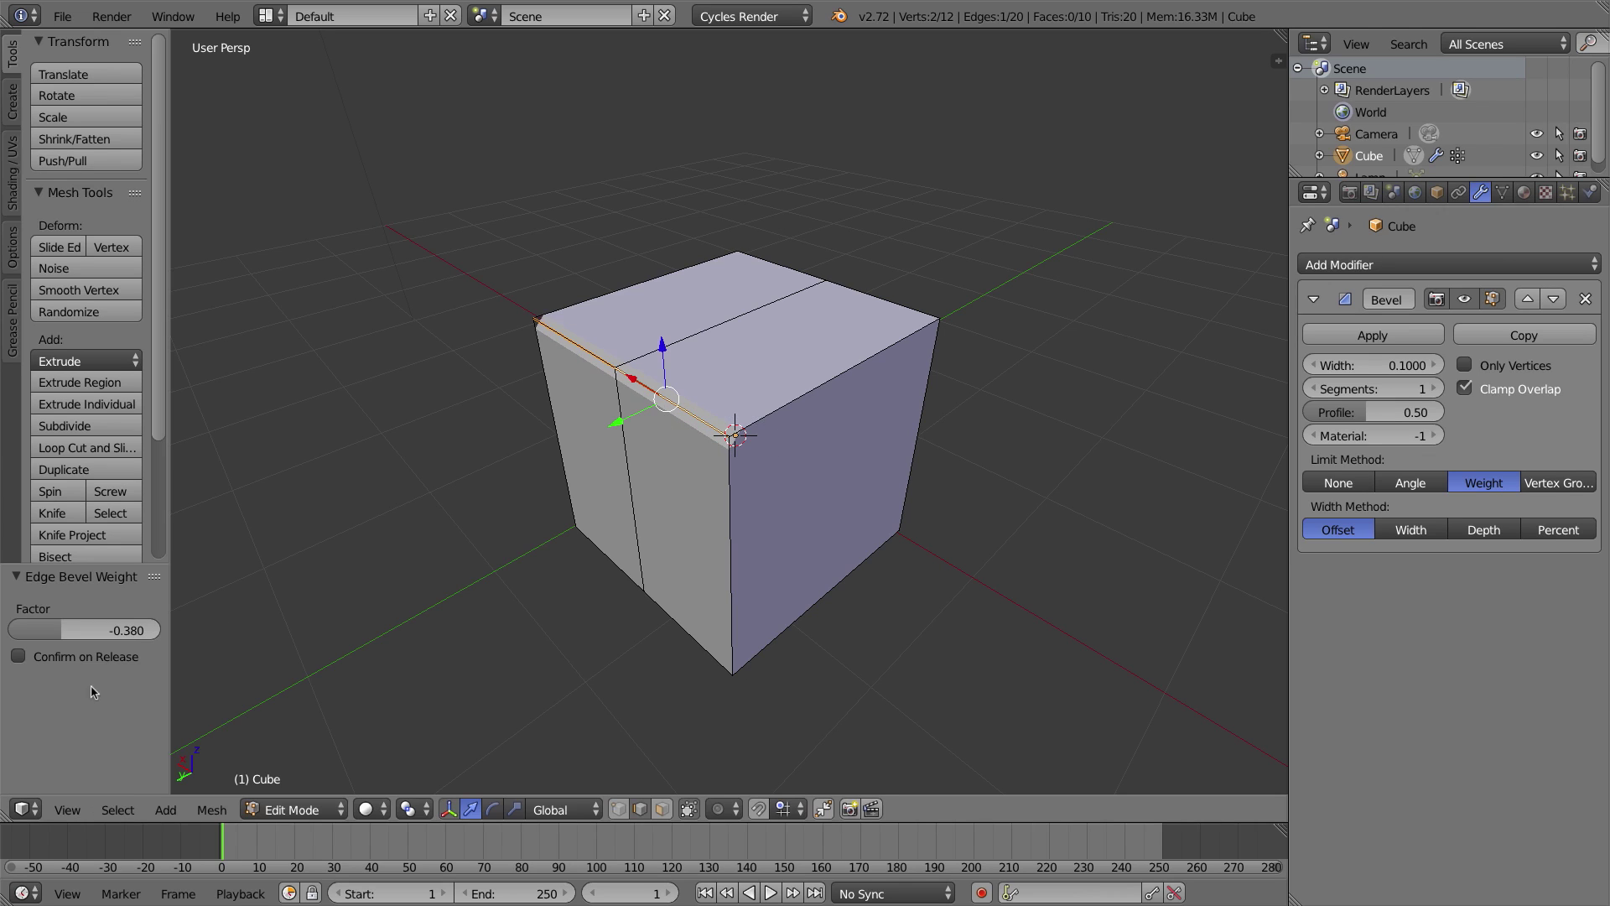
{"action": "left_click", "coordinate": [107, 628]}
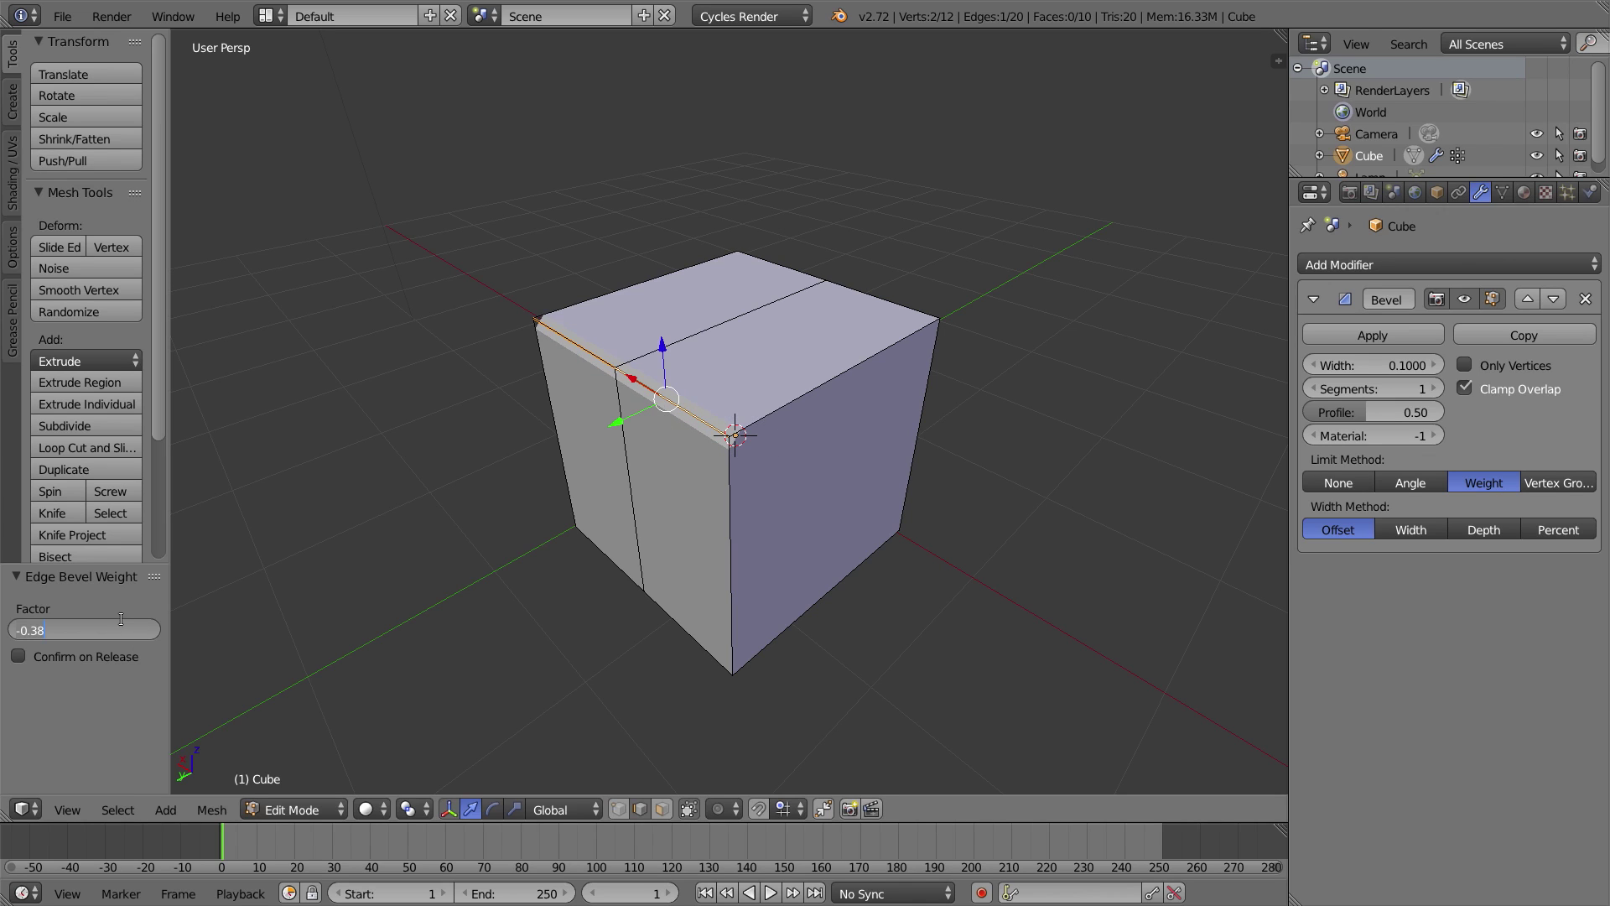
{"action": "key", "text": "BackSpace"}
{"action": "key", "text": "BackSpace"}
{"action": "key", "text": "BackSpace"}
{"action": "key", "text": "BackSpace"}
{"action": "type", "text": "1"}
{"action": "key", "text": "Return"}
Deselect all edges and orbit around the cube to inspect the weighting.
{"action": "middle_click_drag", "start_coordinate": [353, 501], "coordinate": [493, 419]}
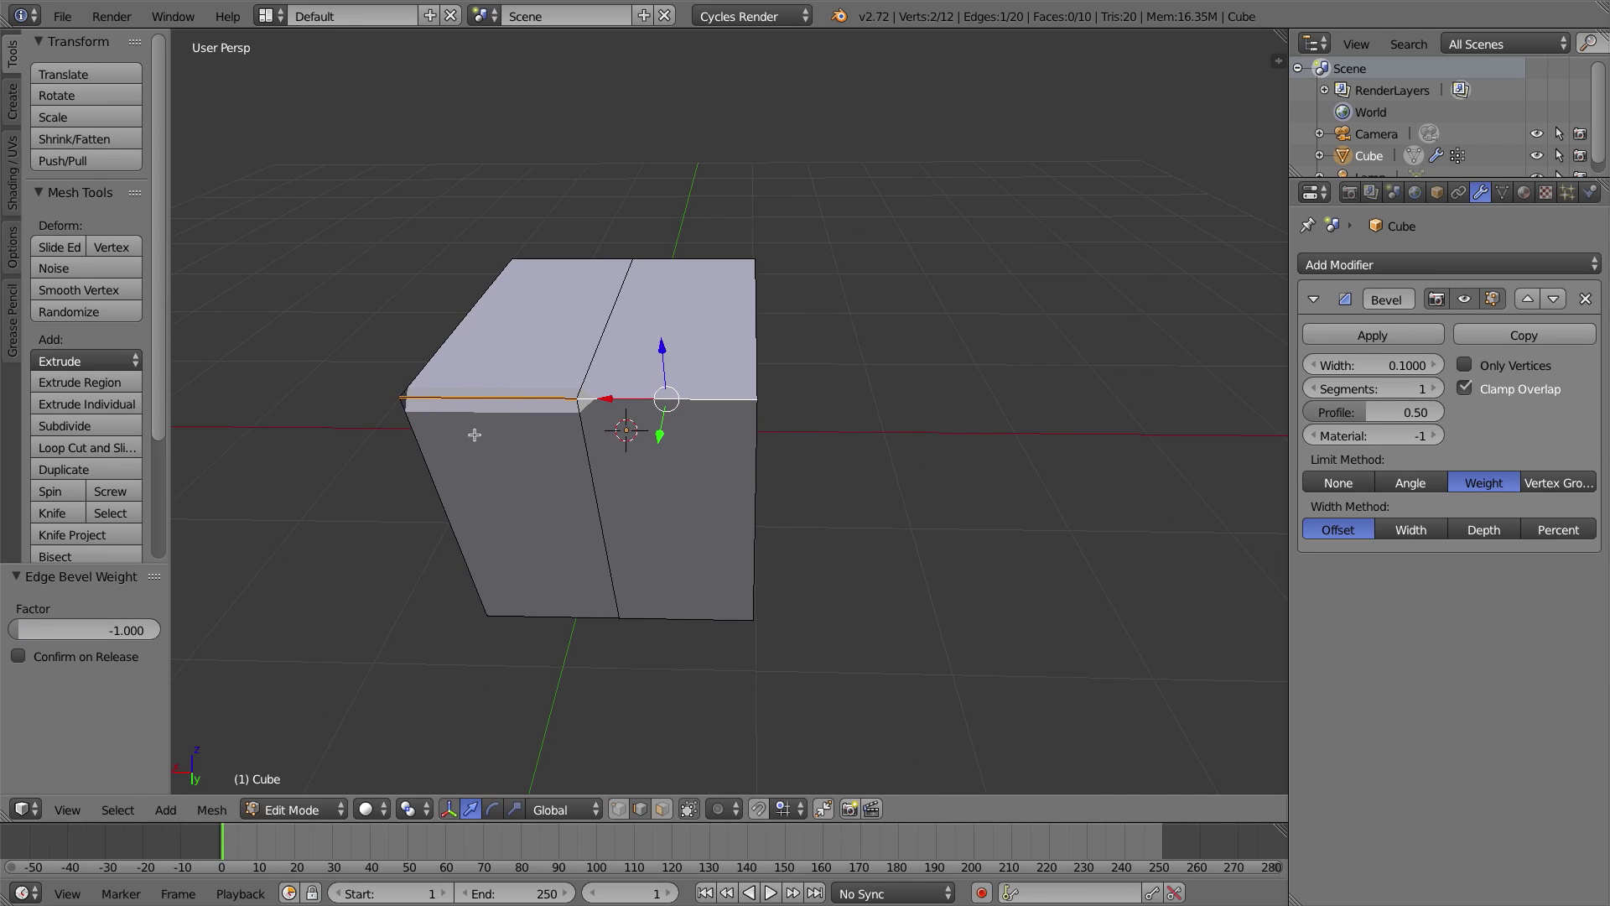
{"action": "key", "text": "a"}
{"action": "middle_click_drag", "start_coordinate": [532, 431], "coordinate": [726, 435]}
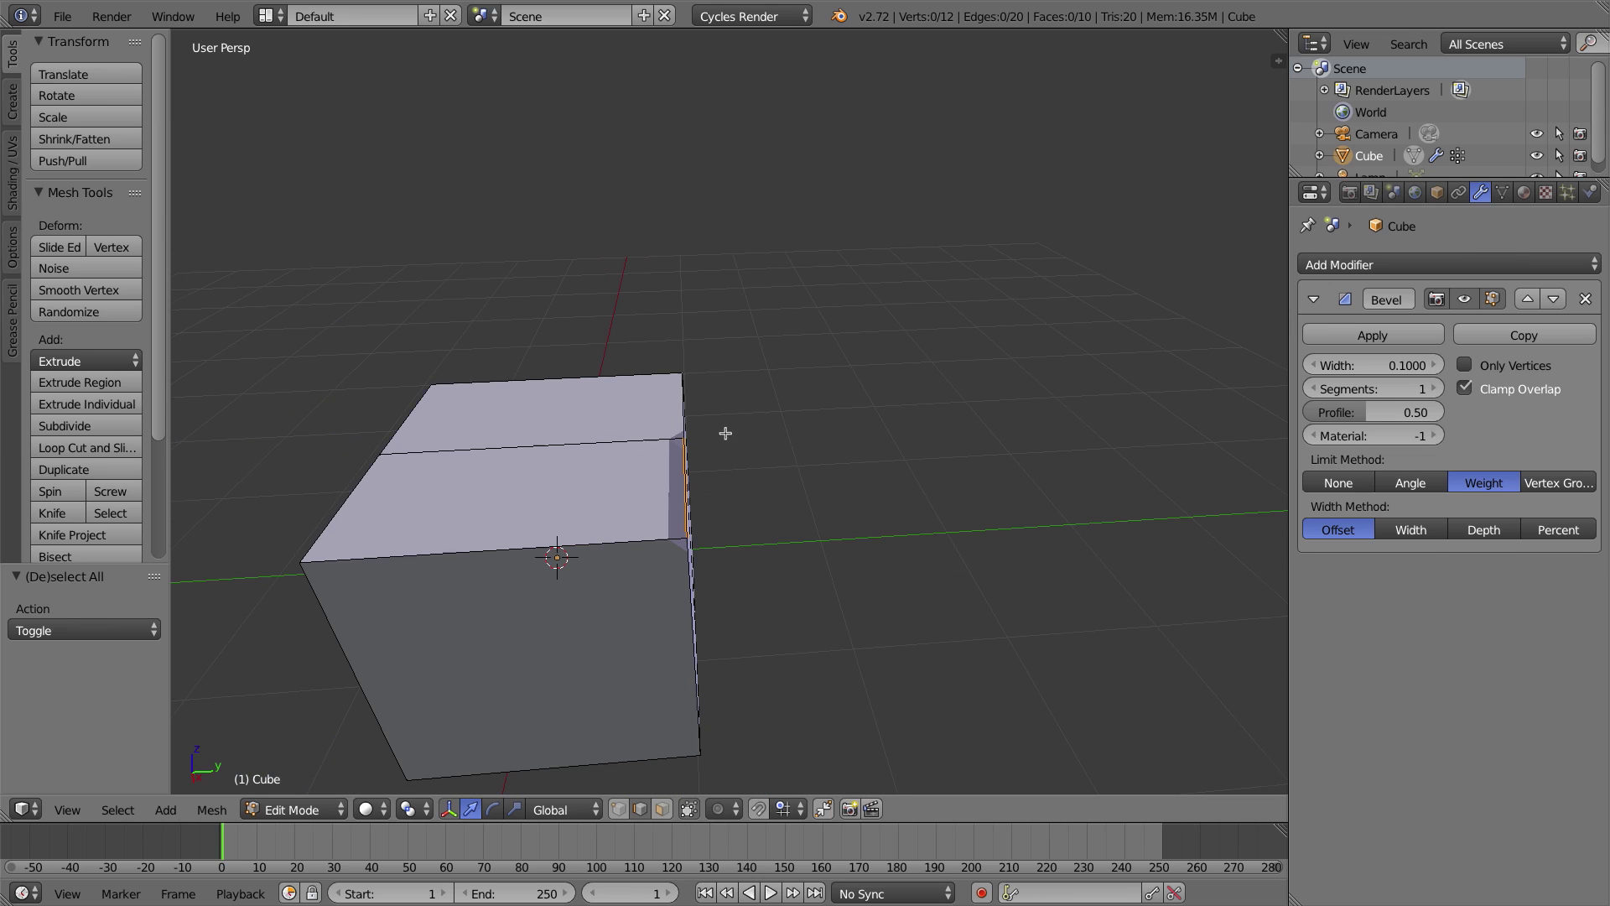
{"action": "middle_click_drag", "start_coordinate": [667, 479], "coordinate": [798, 395]}
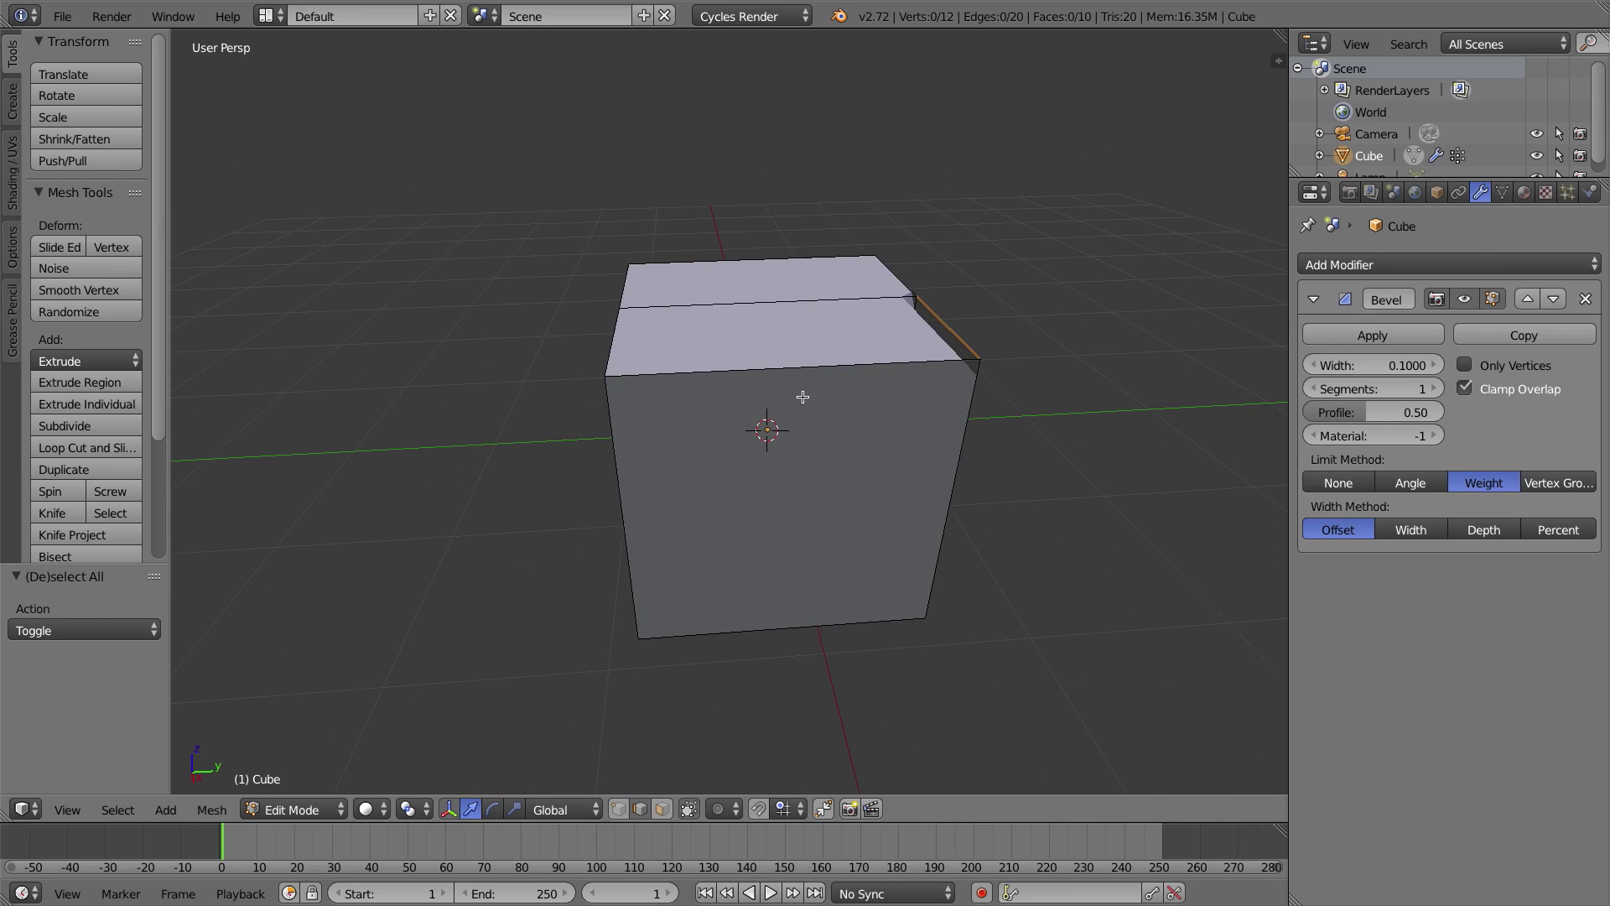
{"action": "middle_click_drag", "start_coordinate": [971, 397], "coordinate": [880, 347]}
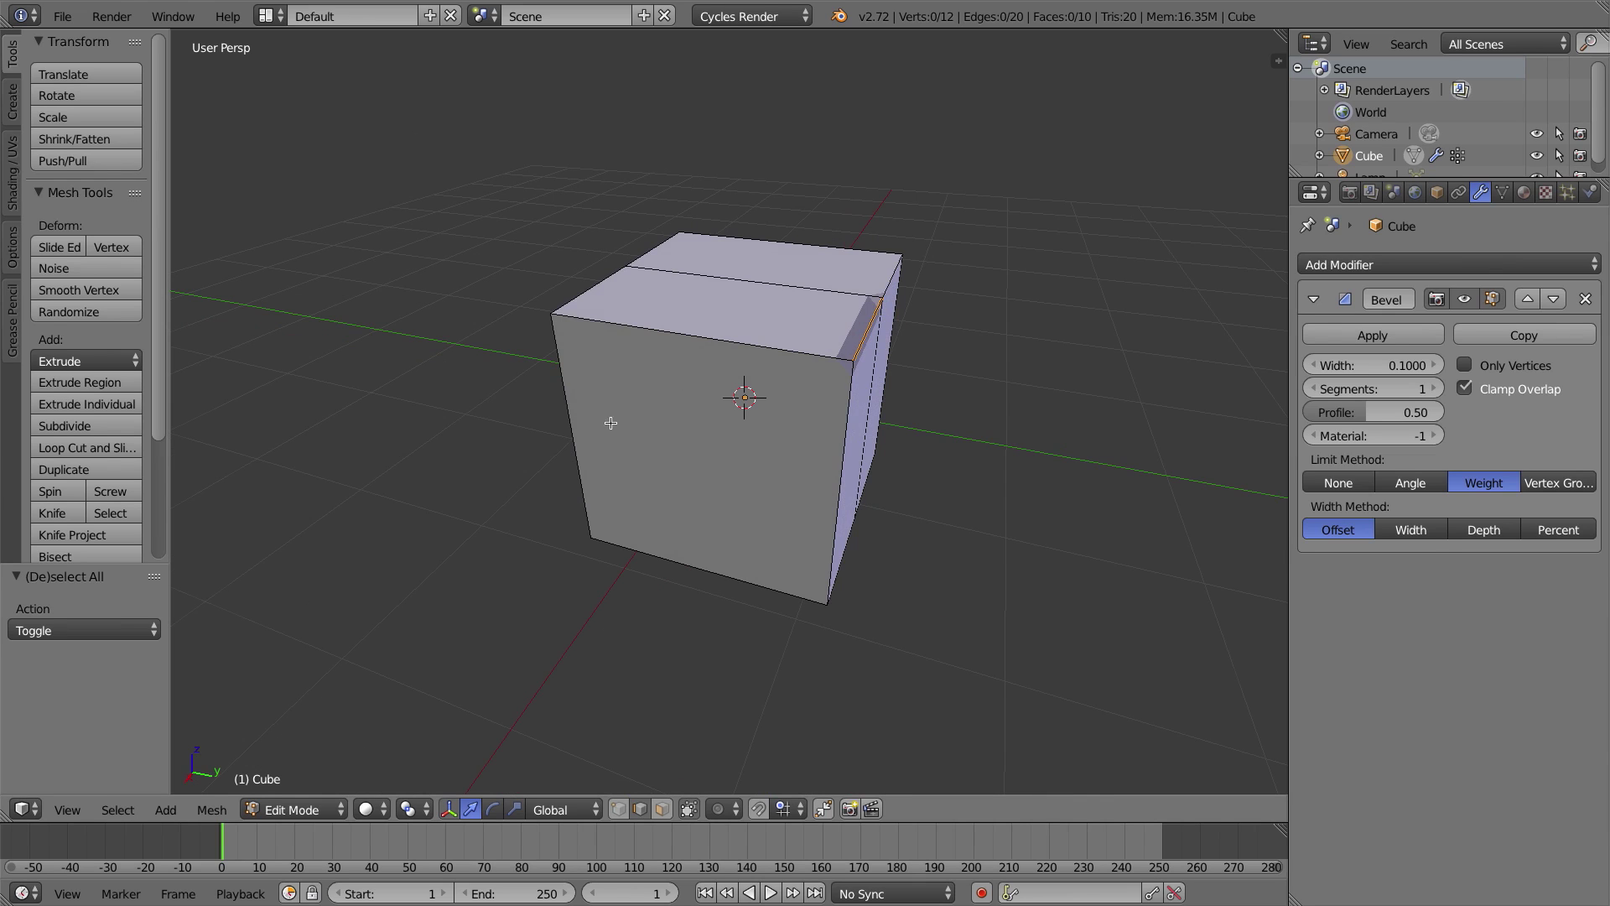
{"action": "middle_click_drag", "start_coordinate": [611, 424], "coordinate": [639, 418]}
Give the two upper-left corner edges a bevel weight of 1.
{"action": "right_click", "coordinate": [590, 336]}
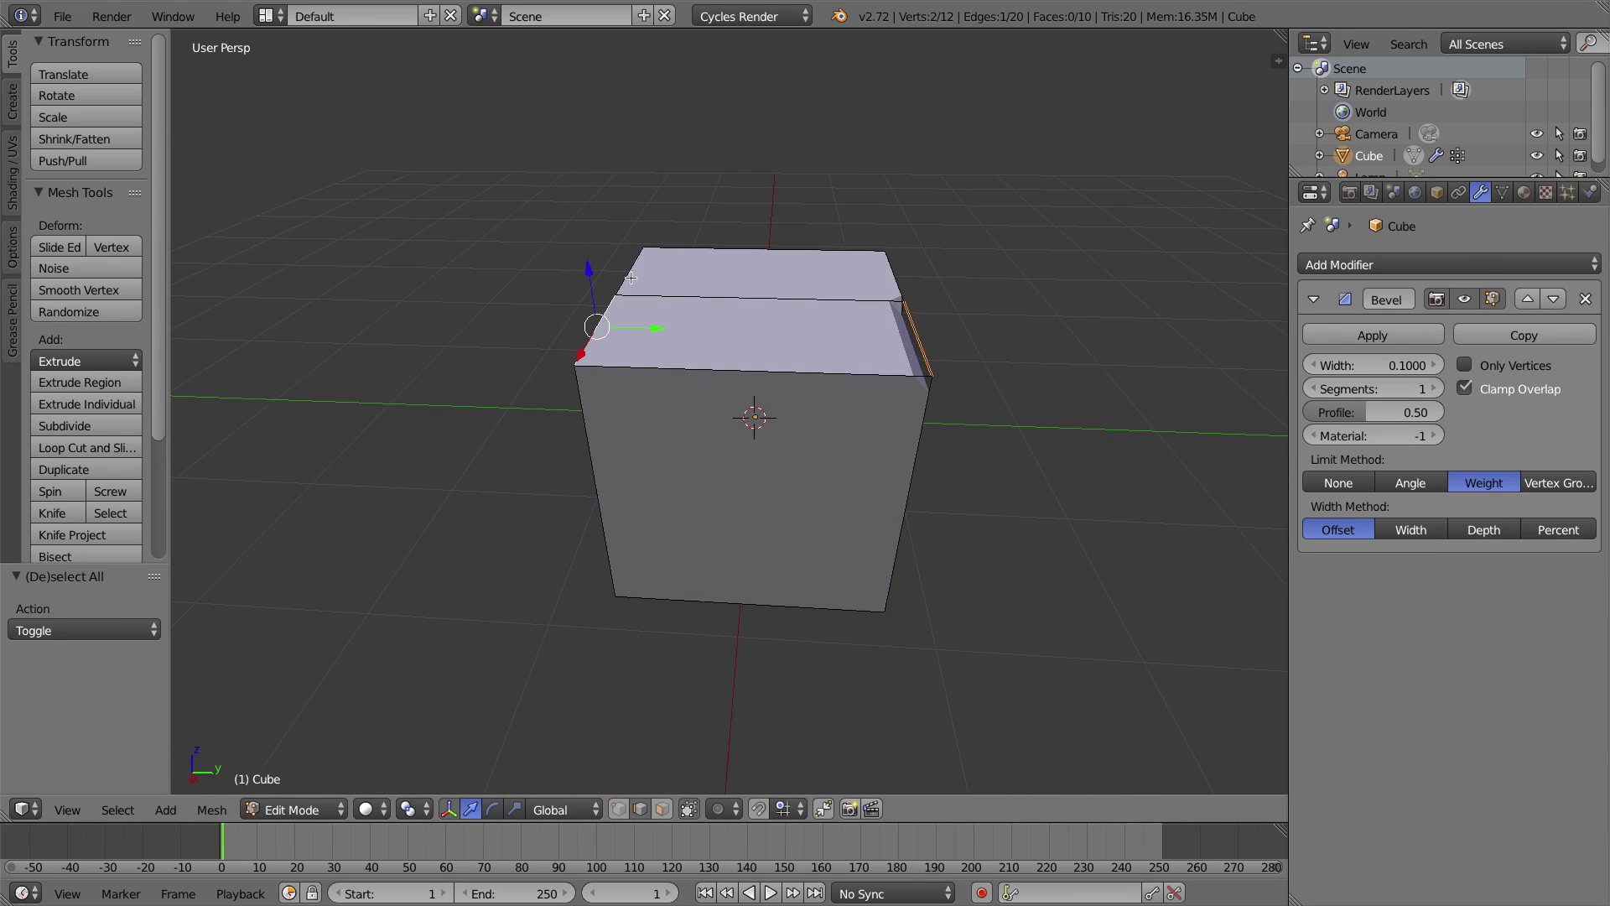
{"action": "right_click", "coordinate": [631, 274], "text": "shift"}
{"action": "key", "text": "ctrl+e"}
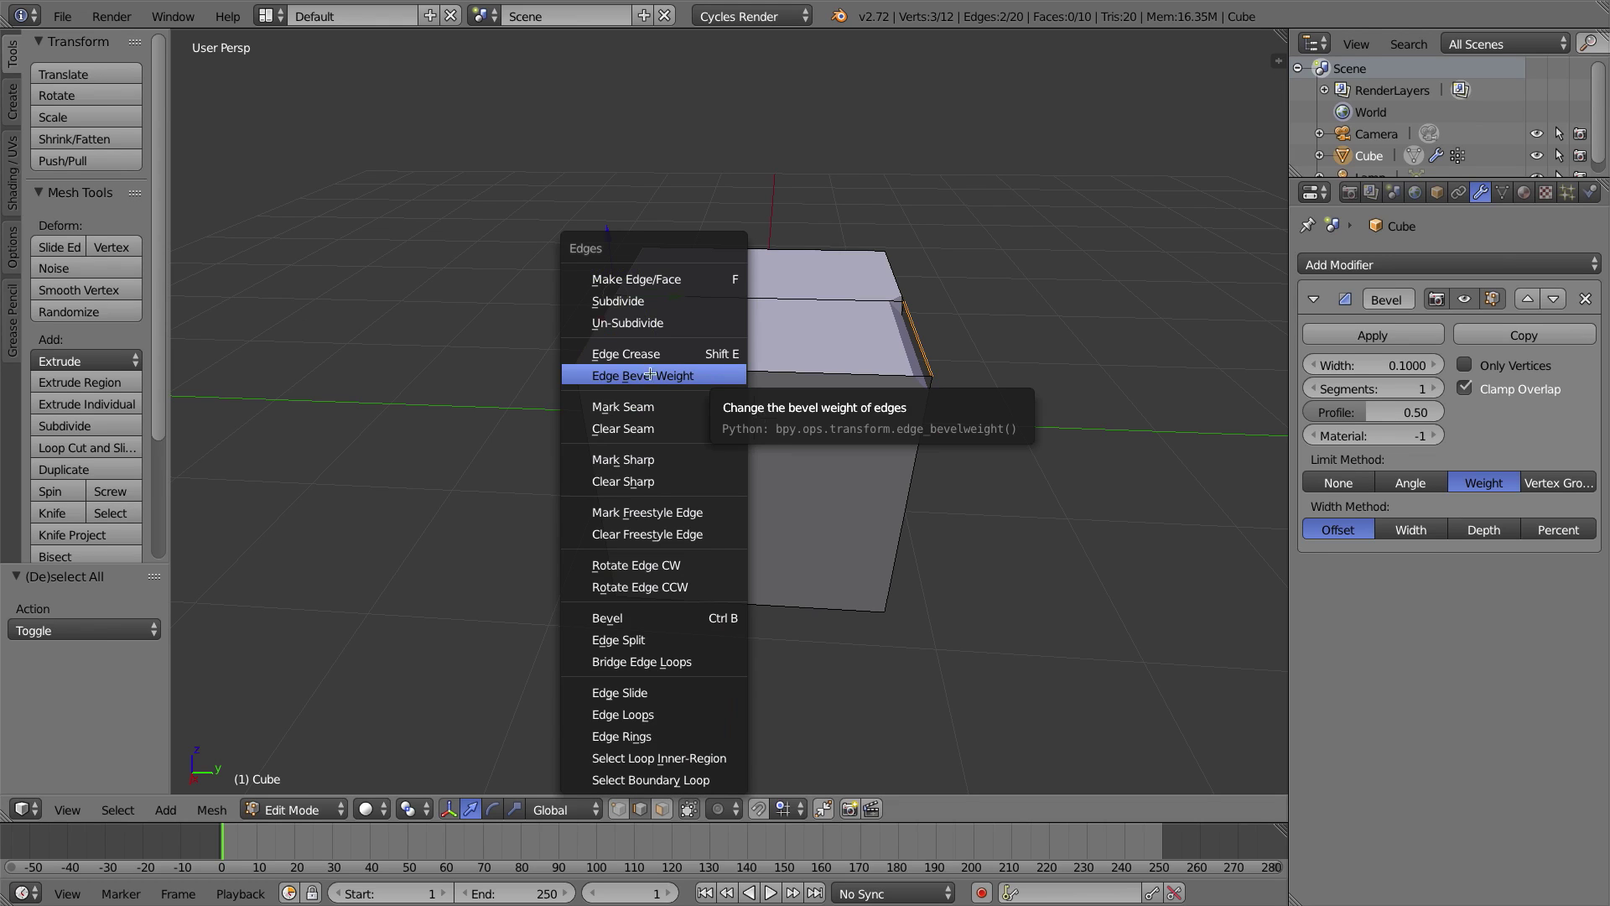
{"action": "left_click", "coordinate": [675, 374]}
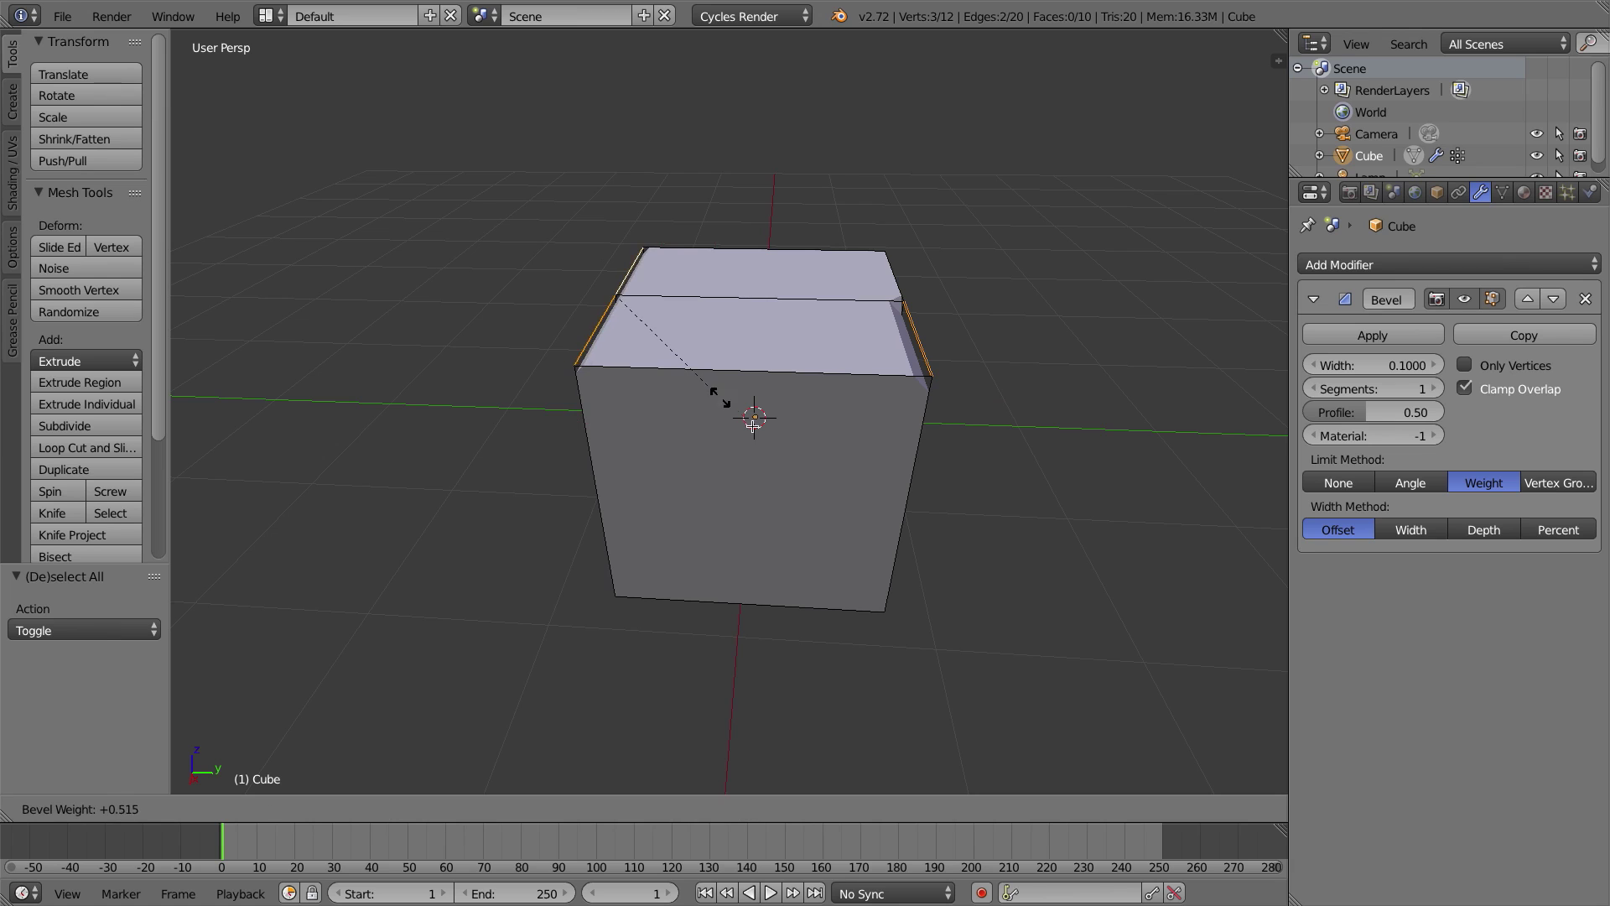
{"action": "left_click", "coordinate": [839, 466]}
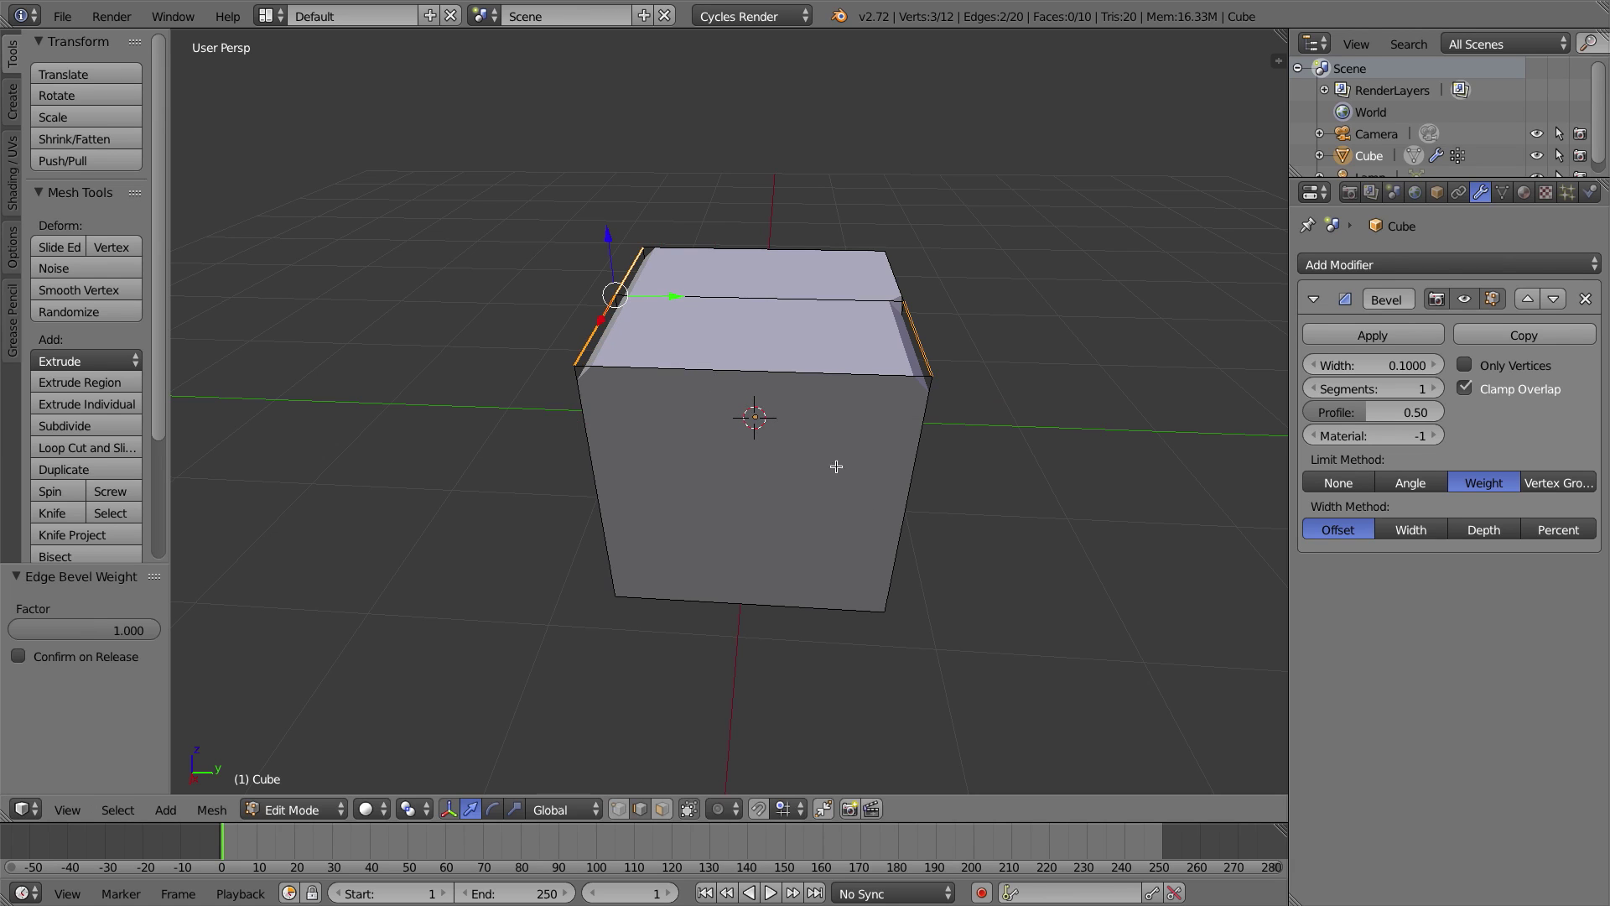
{"action": "middle_click_drag", "start_coordinate": [732, 527], "coordinate": [767, 533]}
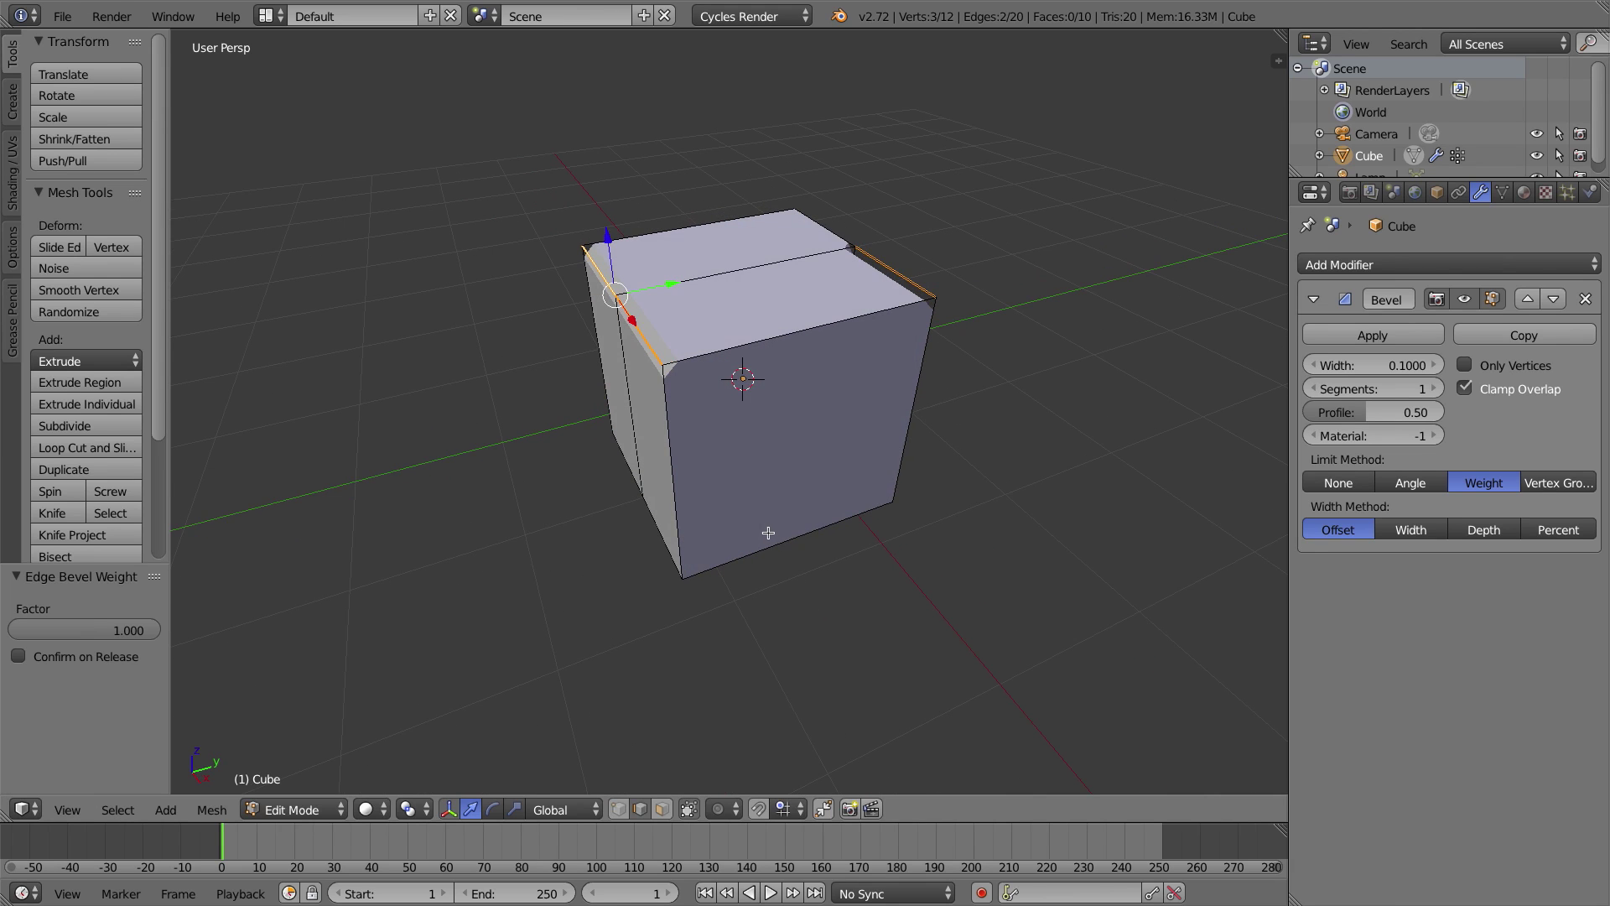
Undo, reapply an edge bevel weight, and return to Object Mode to see the bevels.
{"action": "key", "text": "ctrl+z"}
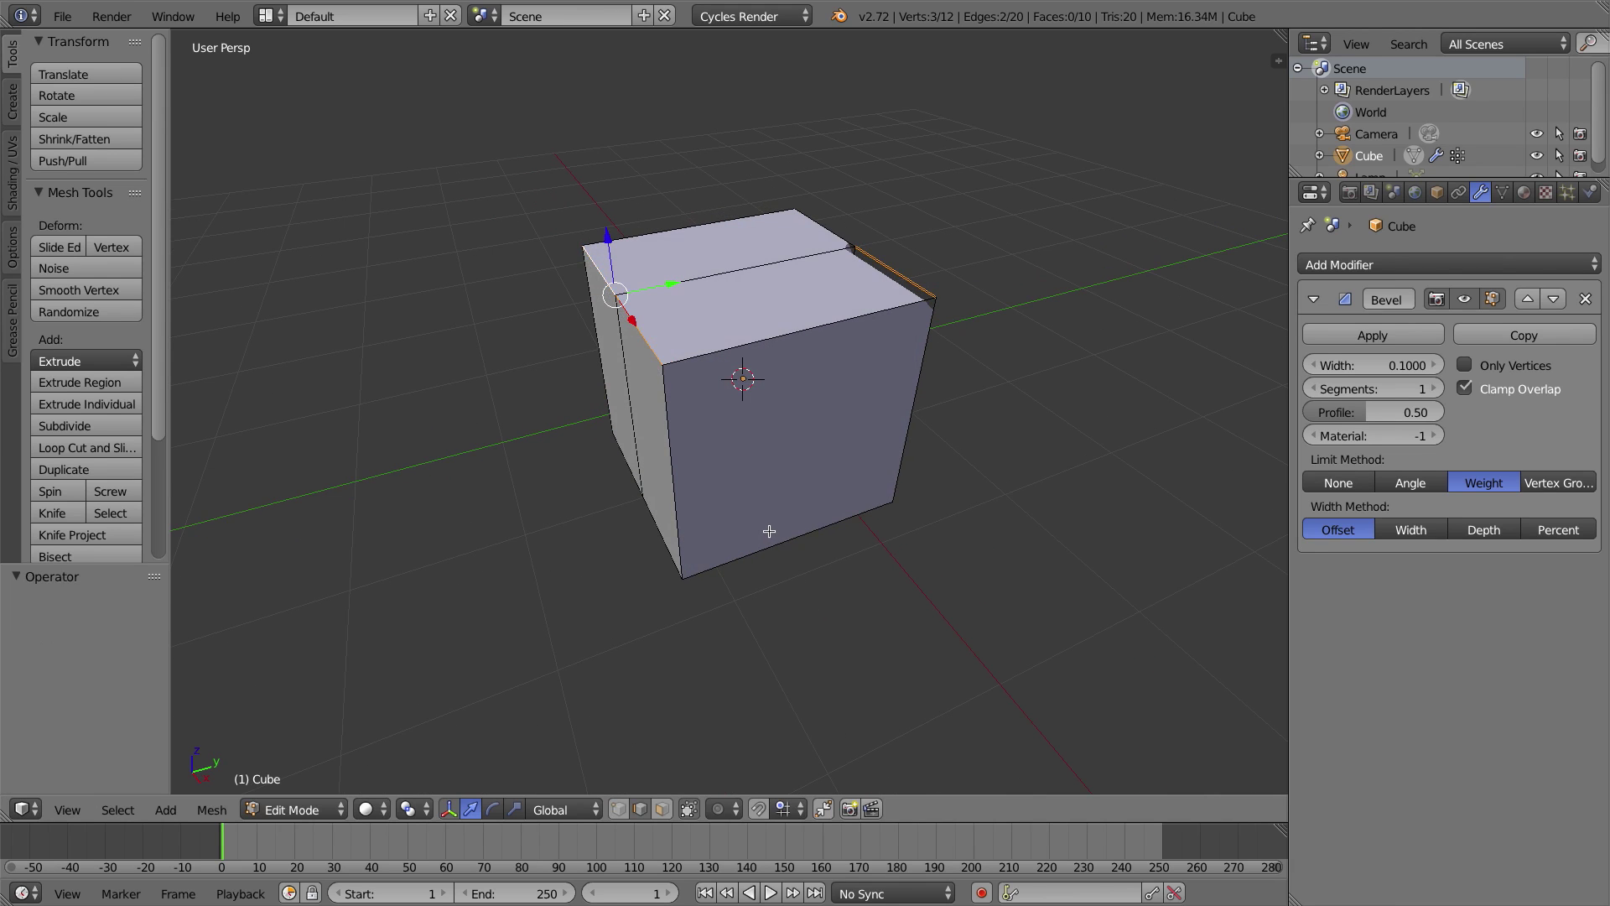
{"action": "key", "text": "ctrl+e"}
{"action": "left_click", "coordinate": [665, 306]}
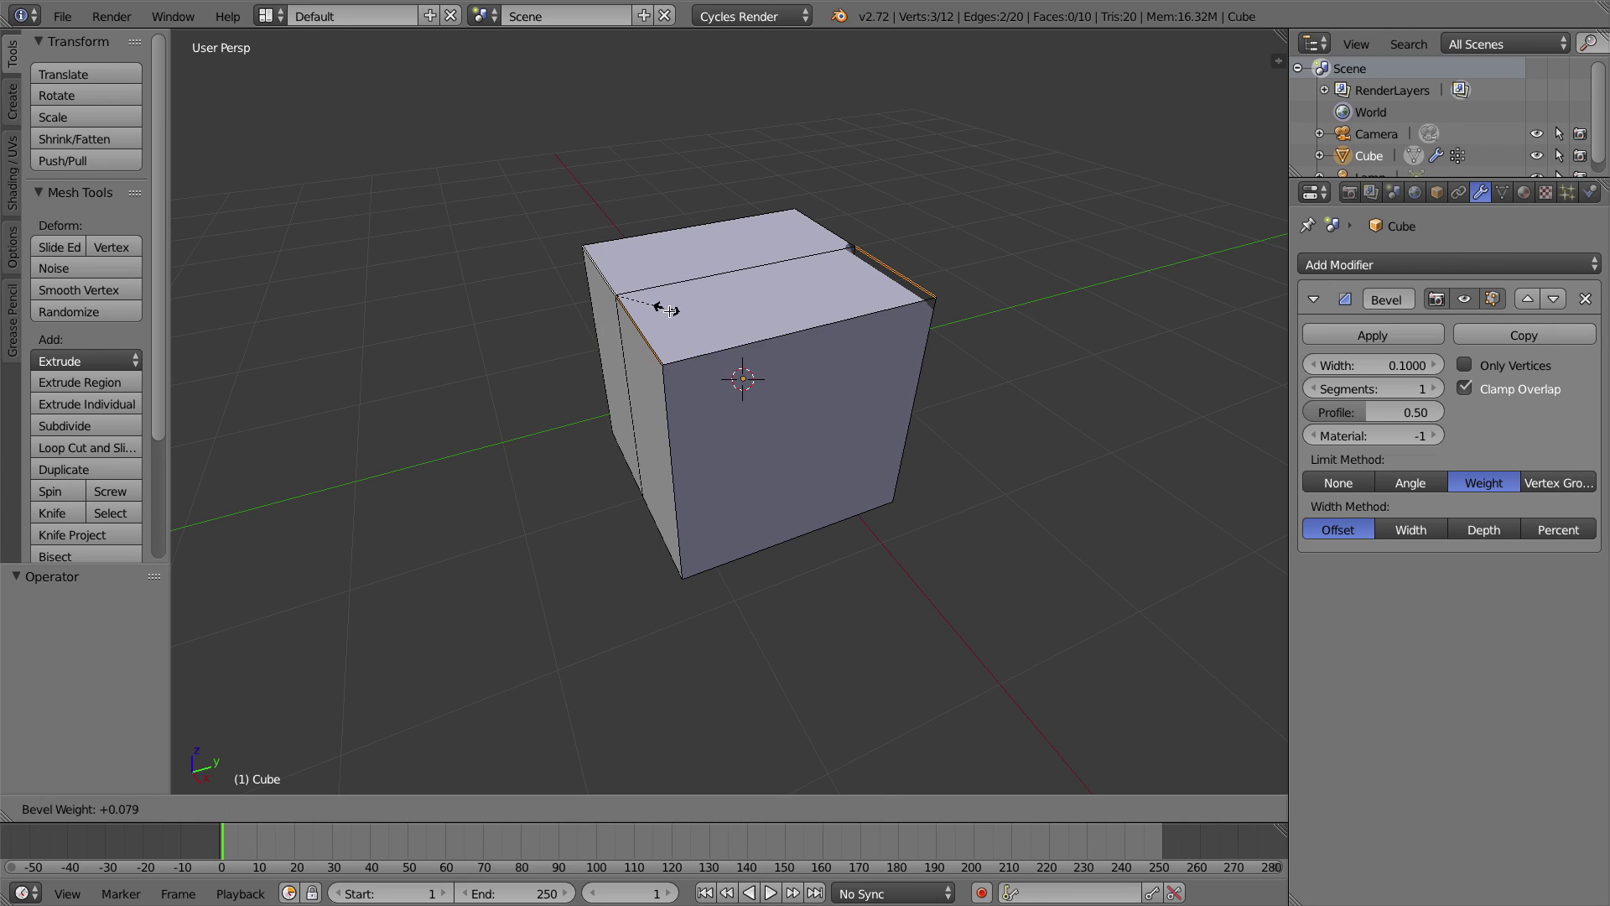
{"action": "left_click", "coordinate": [683, 327]}
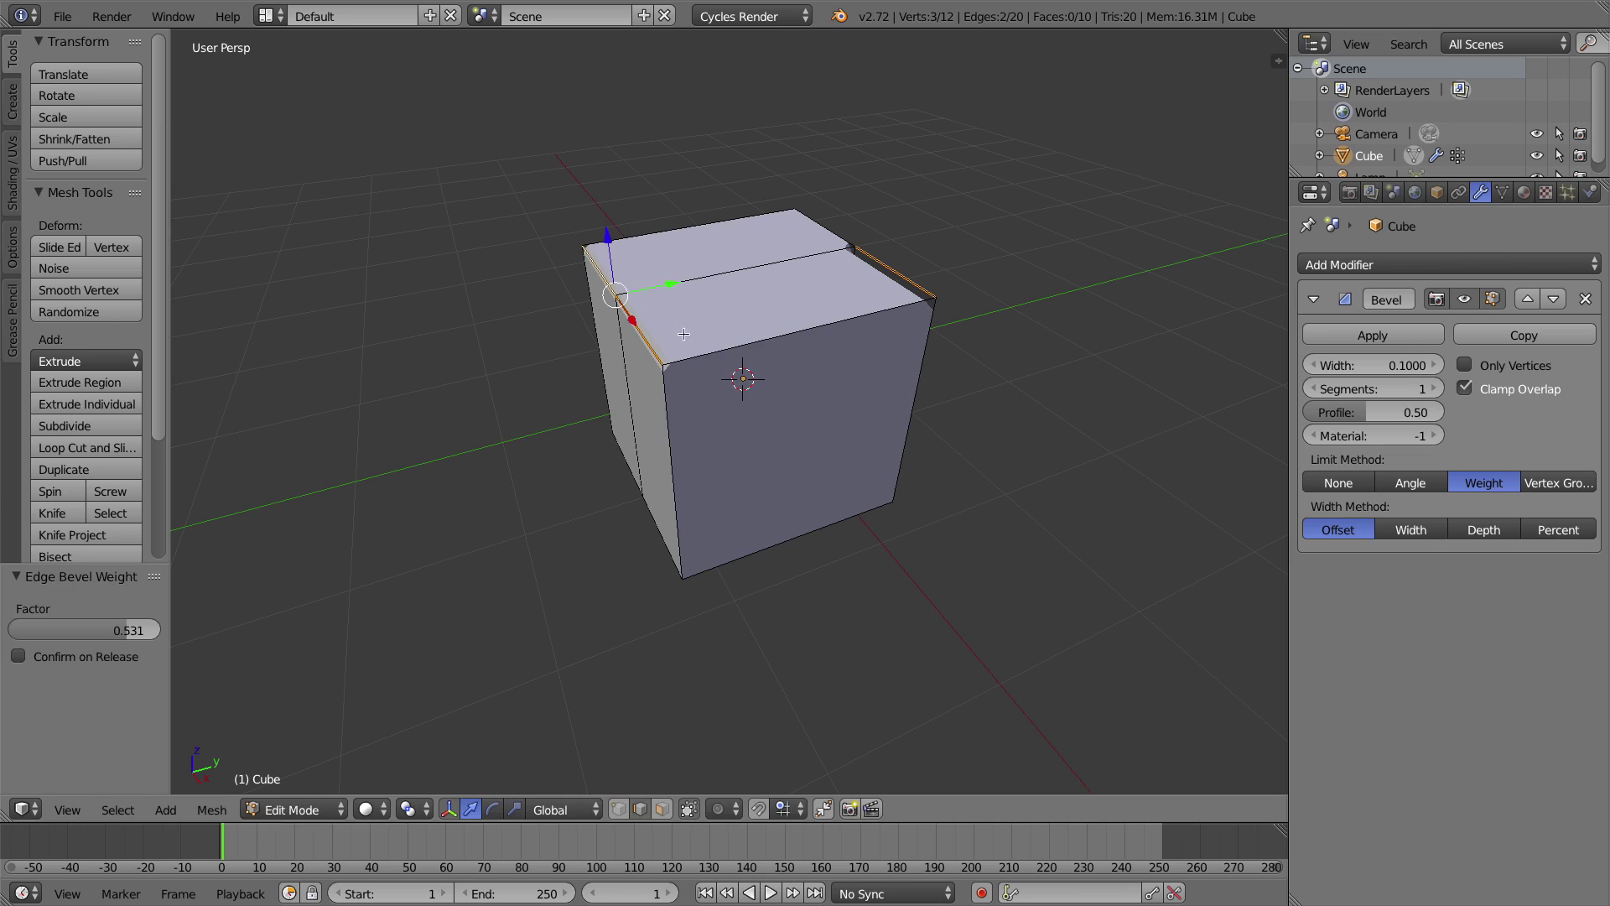
{"action": "key", "text": "Tab"}
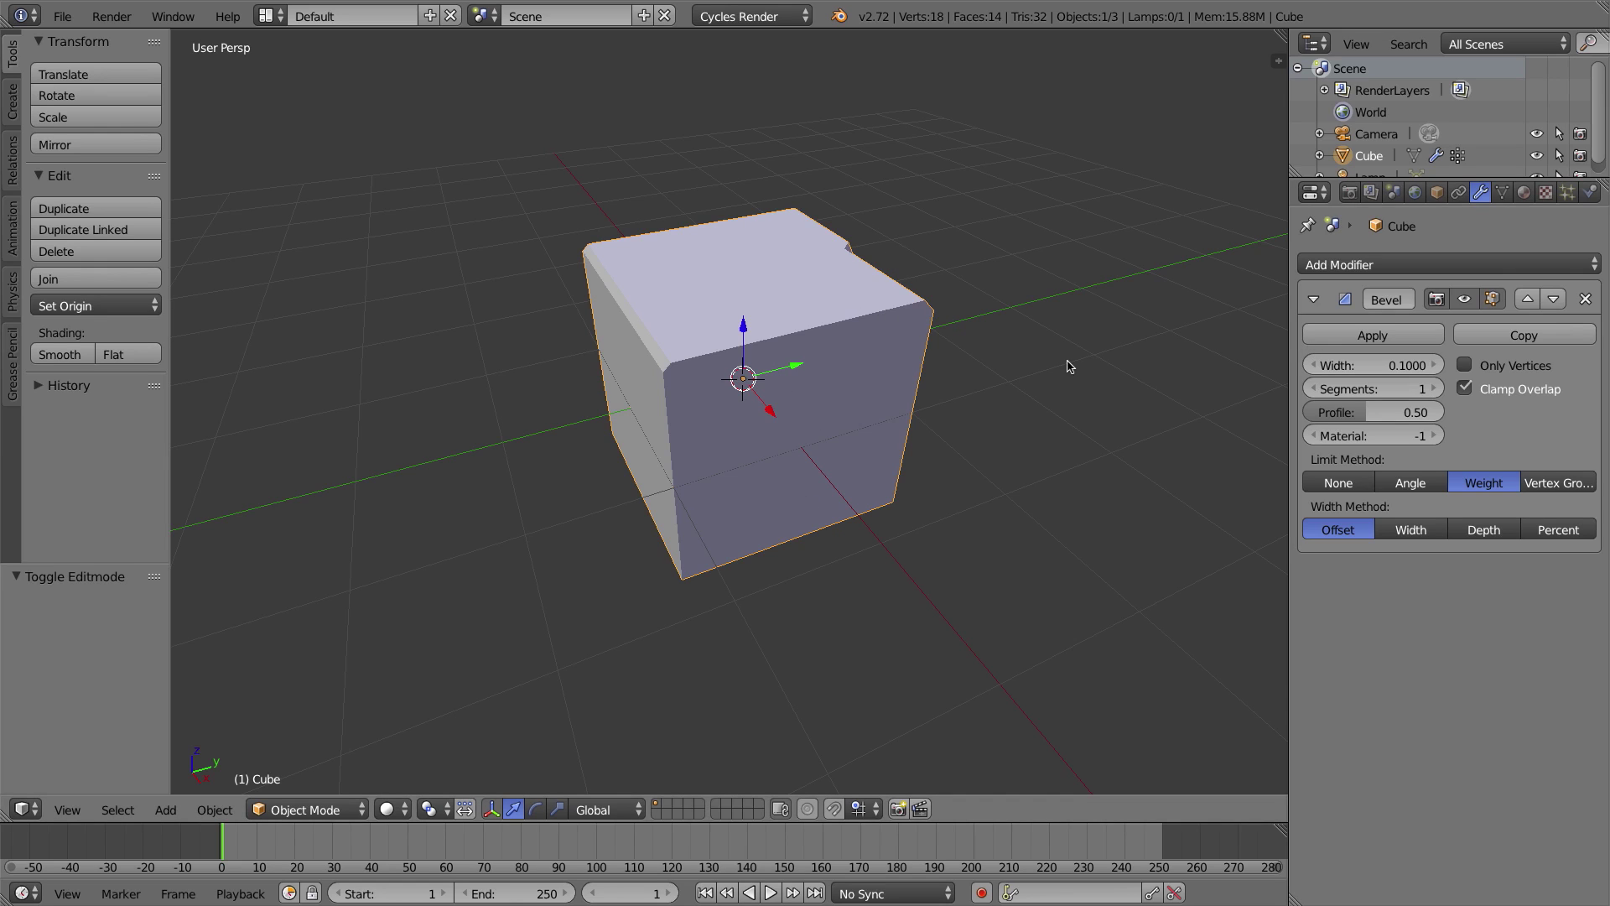
Hide the bevel in the viewport, check the mesh in Edit Mode, then delete the Bevel modifier.
{"action": "left_click", "coordinate": [1314, 300]}
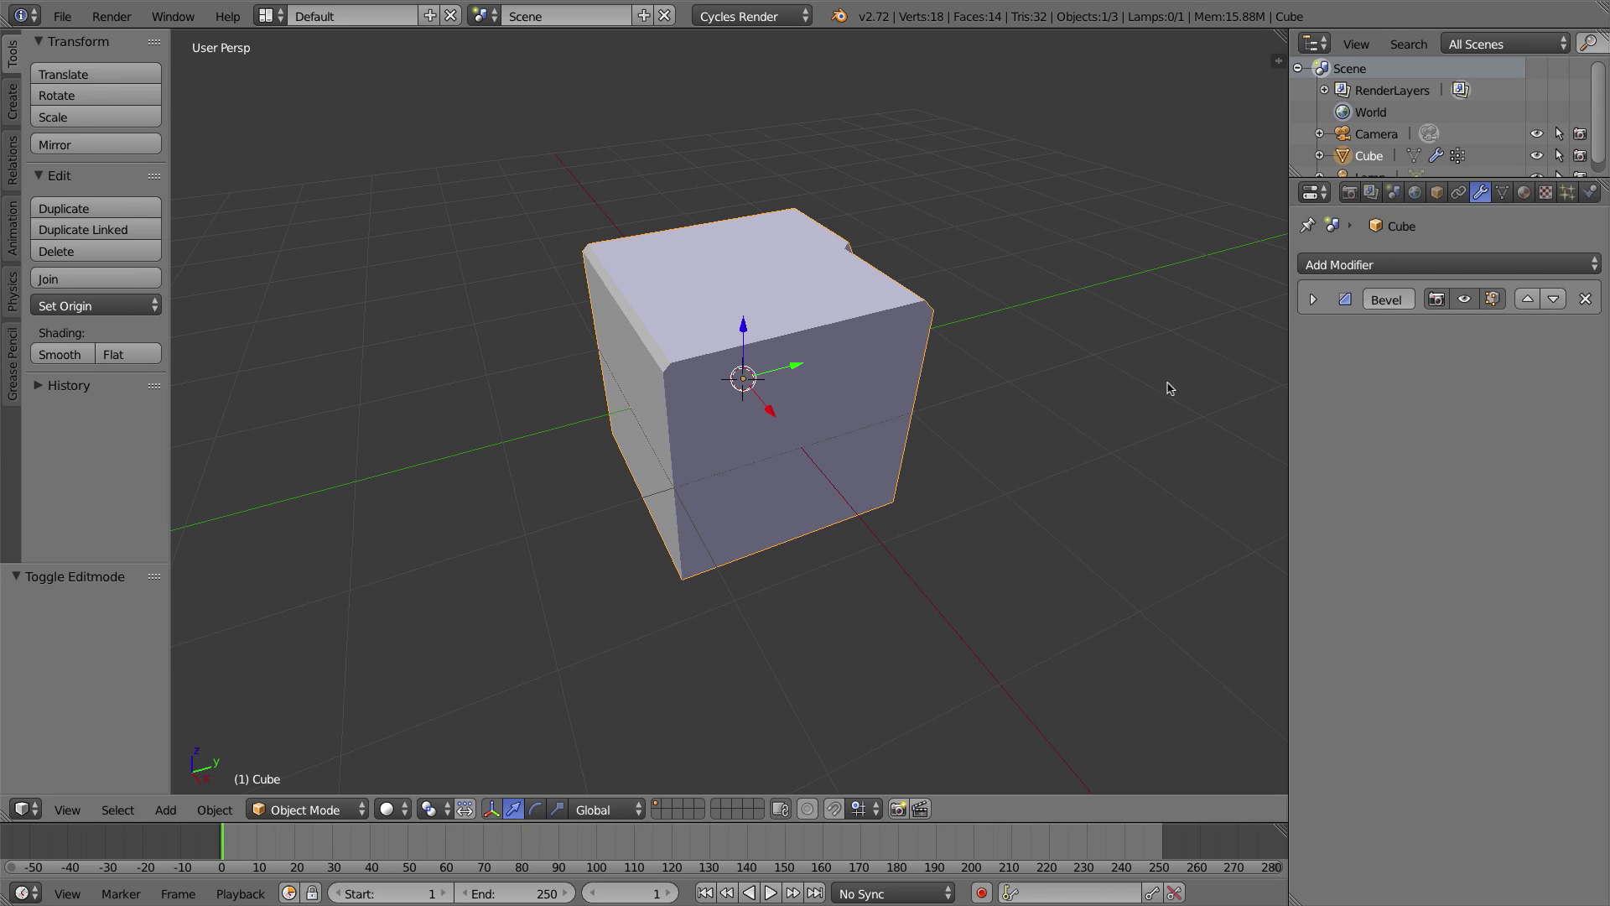
{"action": "left_click", "coordinate": [1314, 300]}
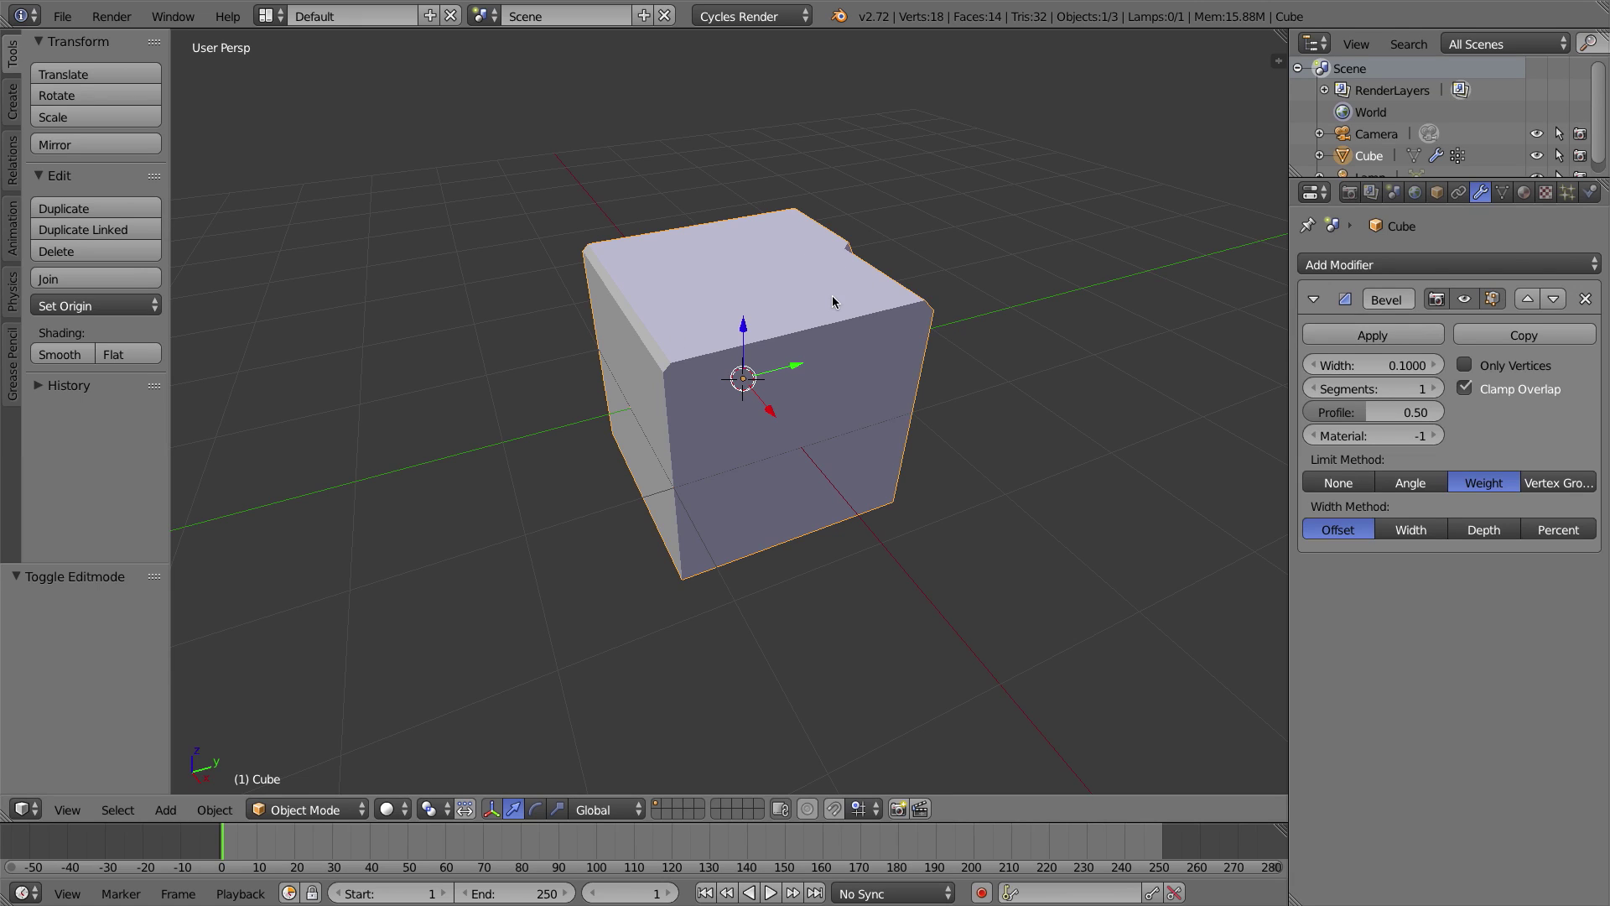
{"action": "left_click", "coordinate": [1464, 302]}
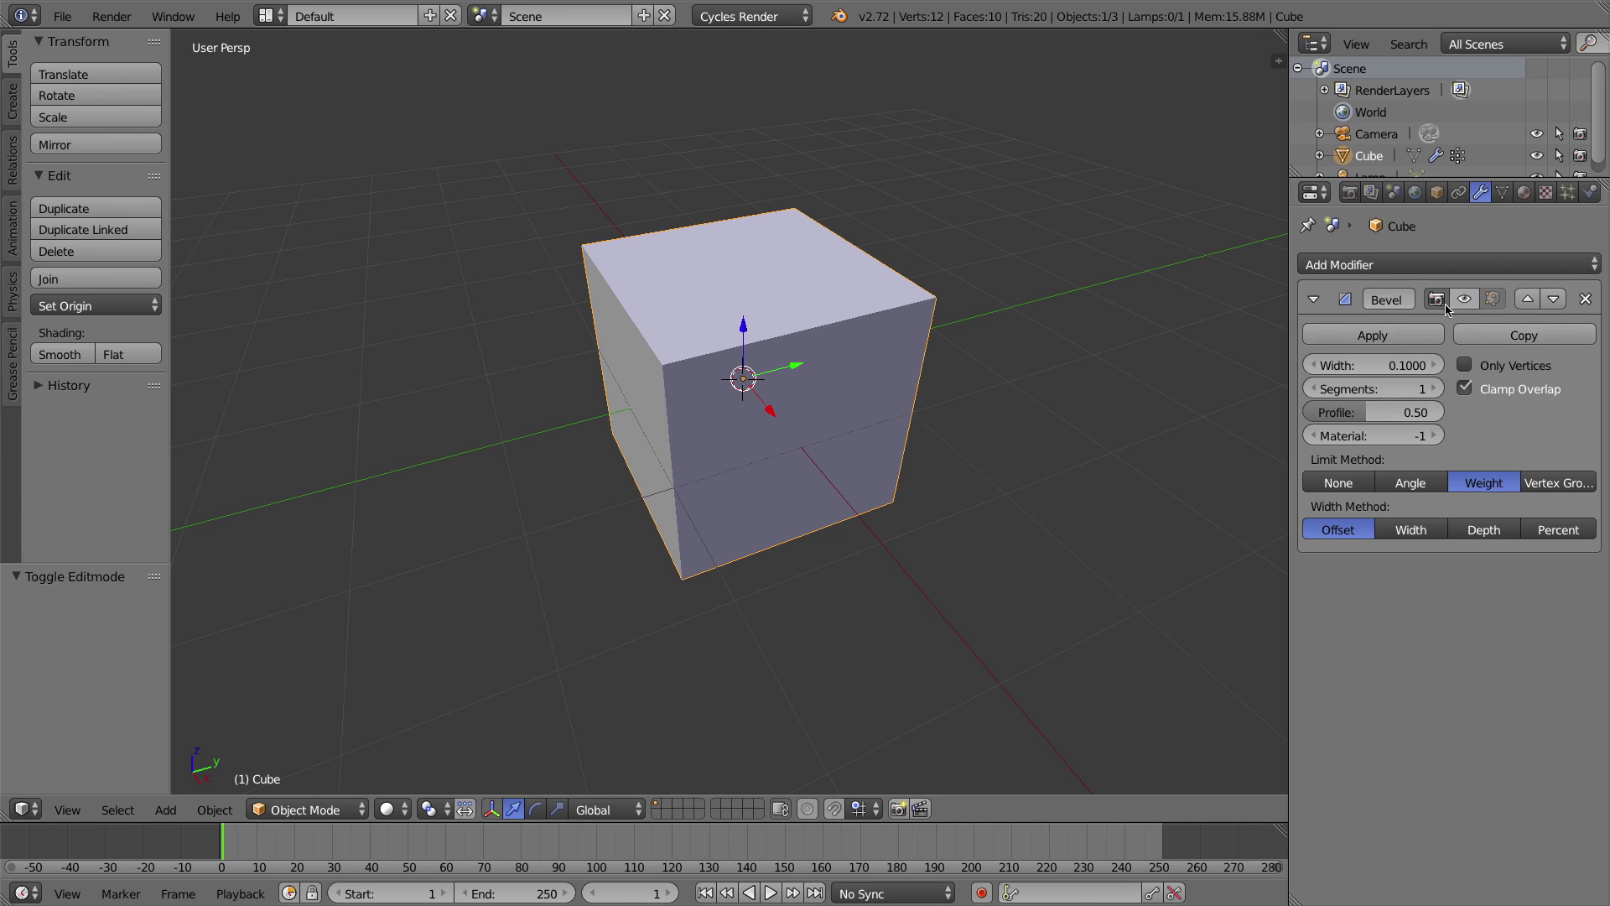
{"action": "key", "text": "Tab"}
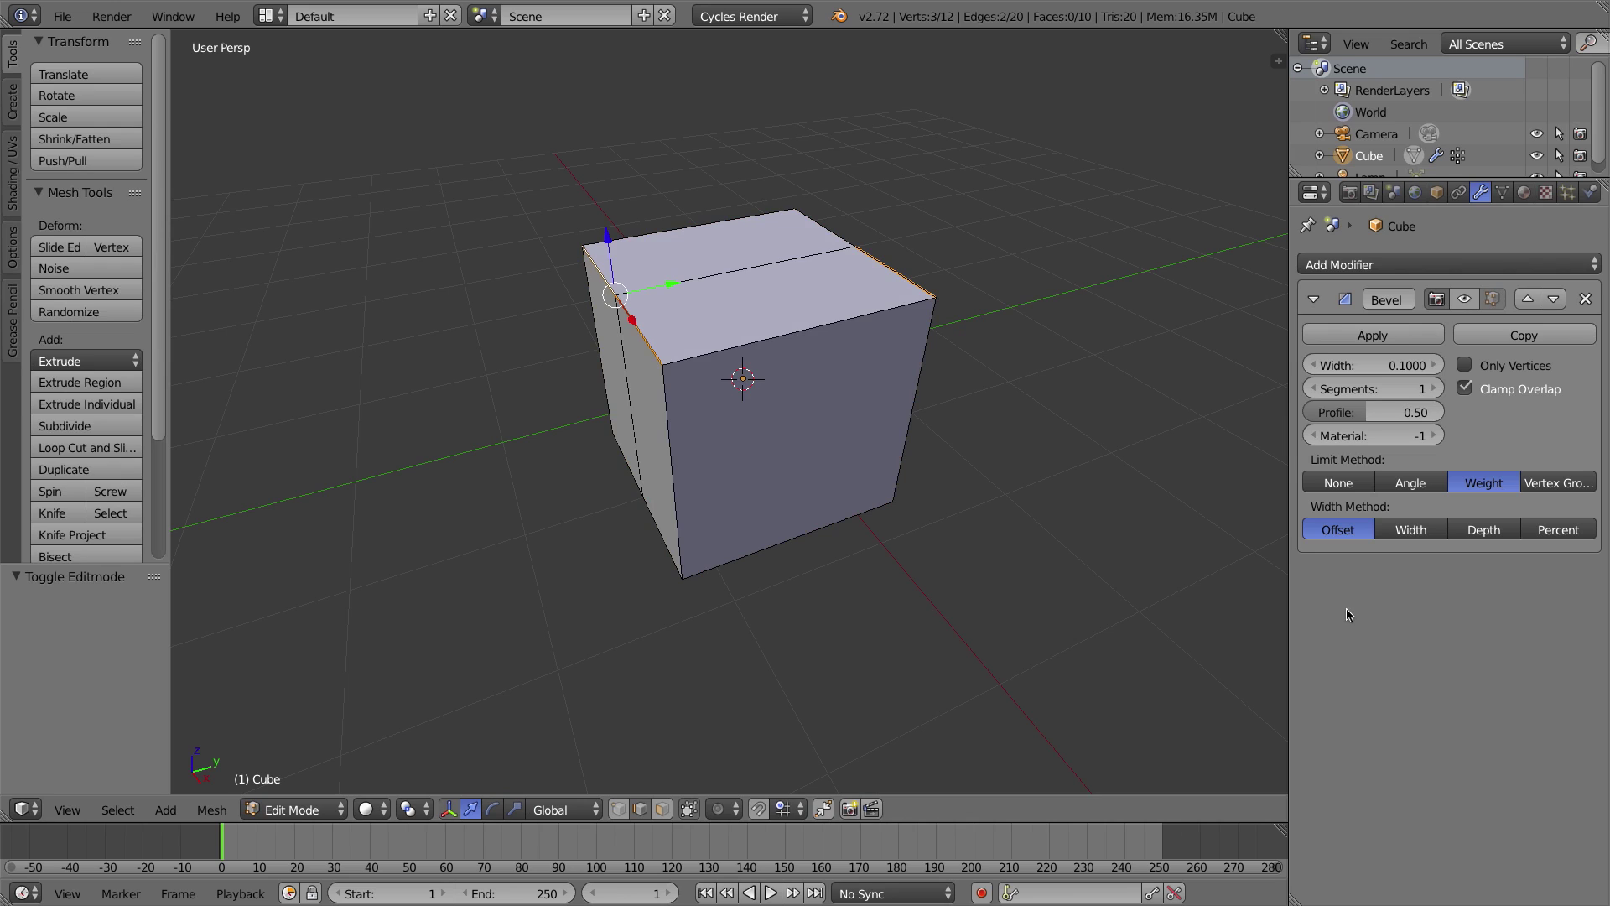
{"action": "key", "text": "Tab"}
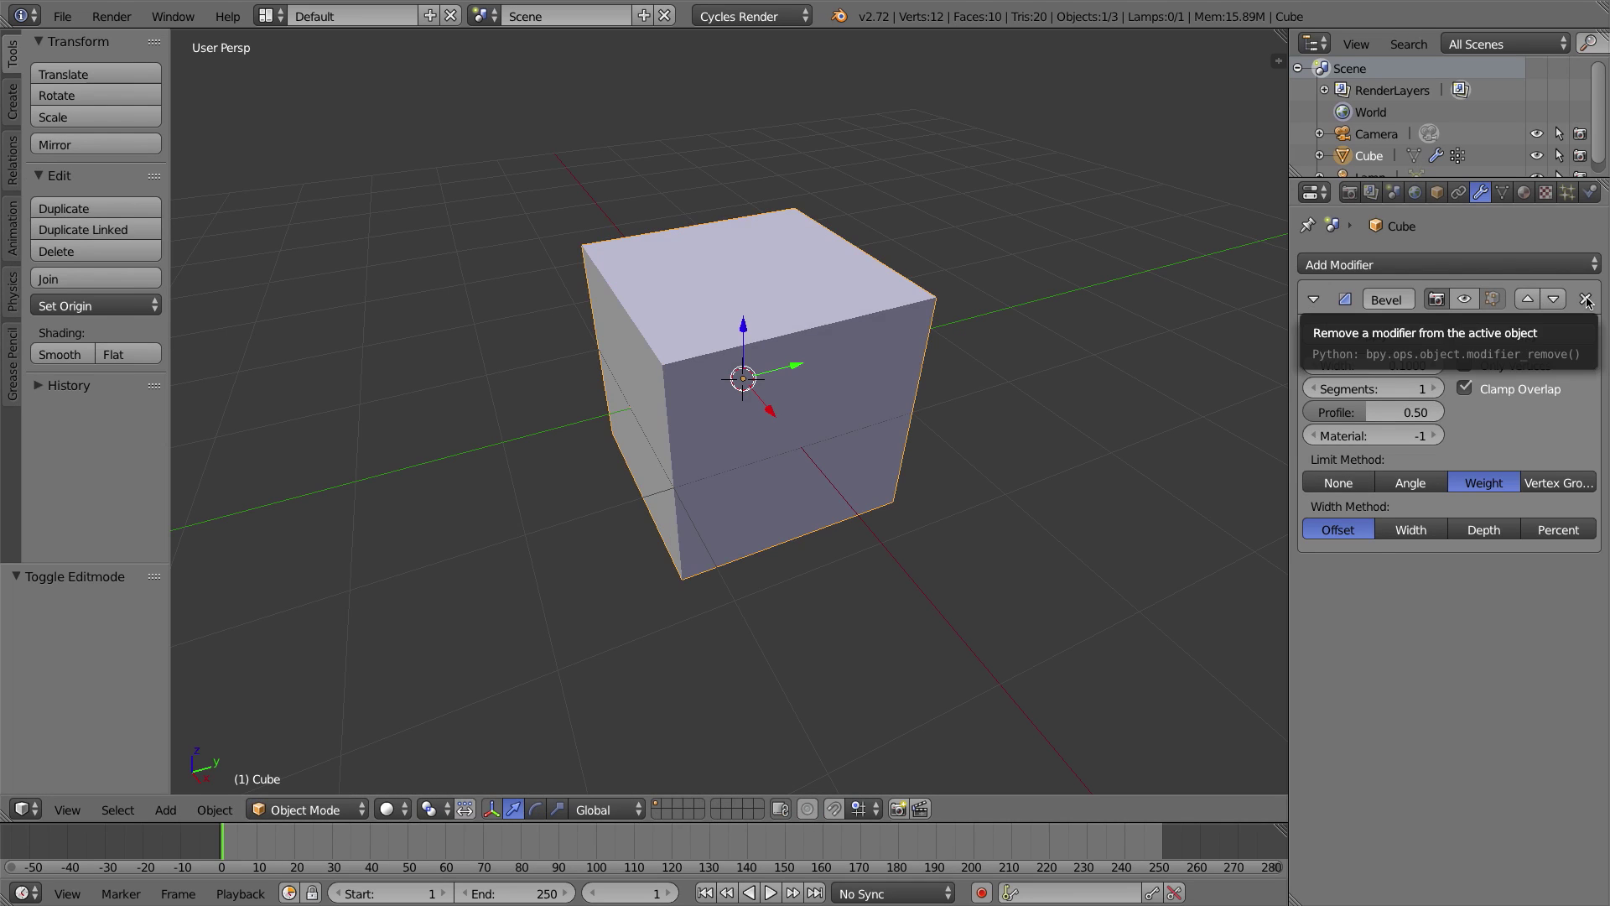
{"action": "left_click", "coordinate": [1586, 299]}
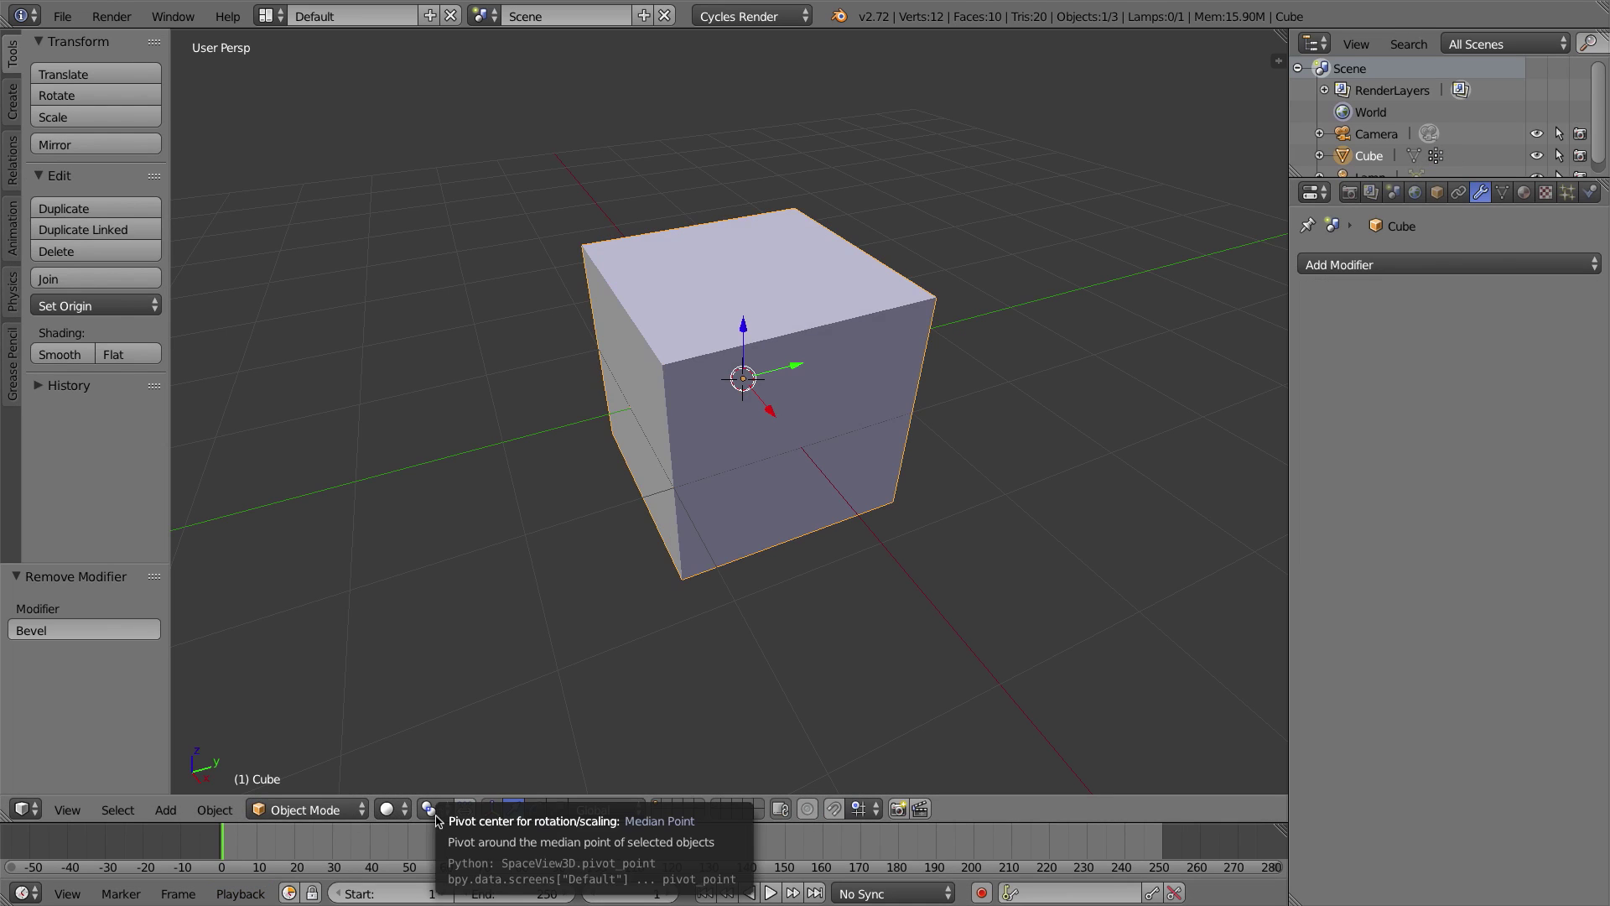